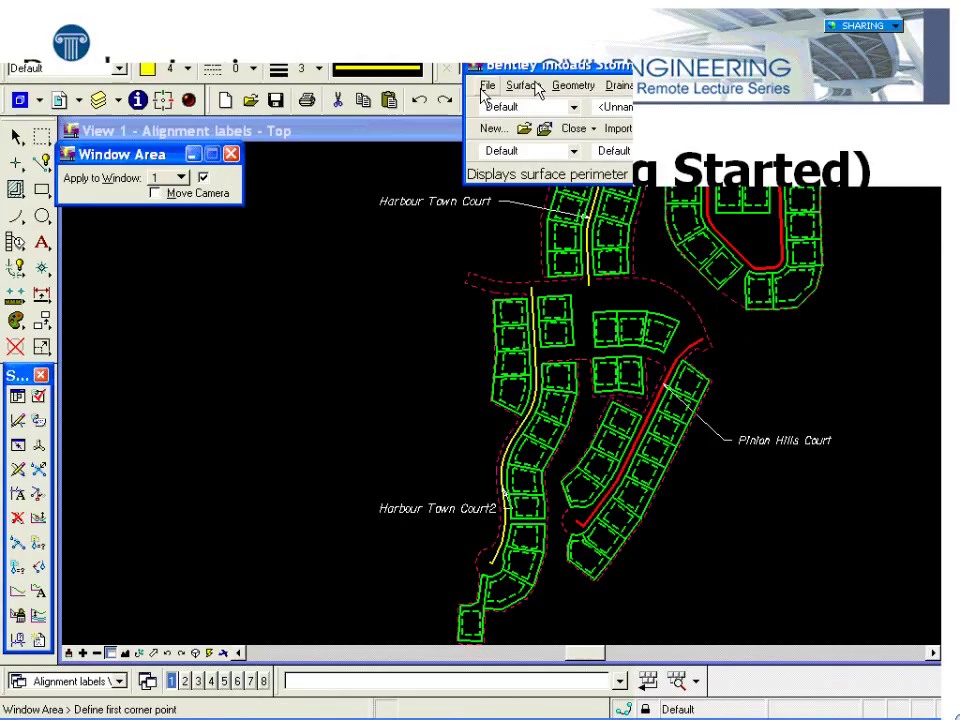
pyautogui.click(487, 86)
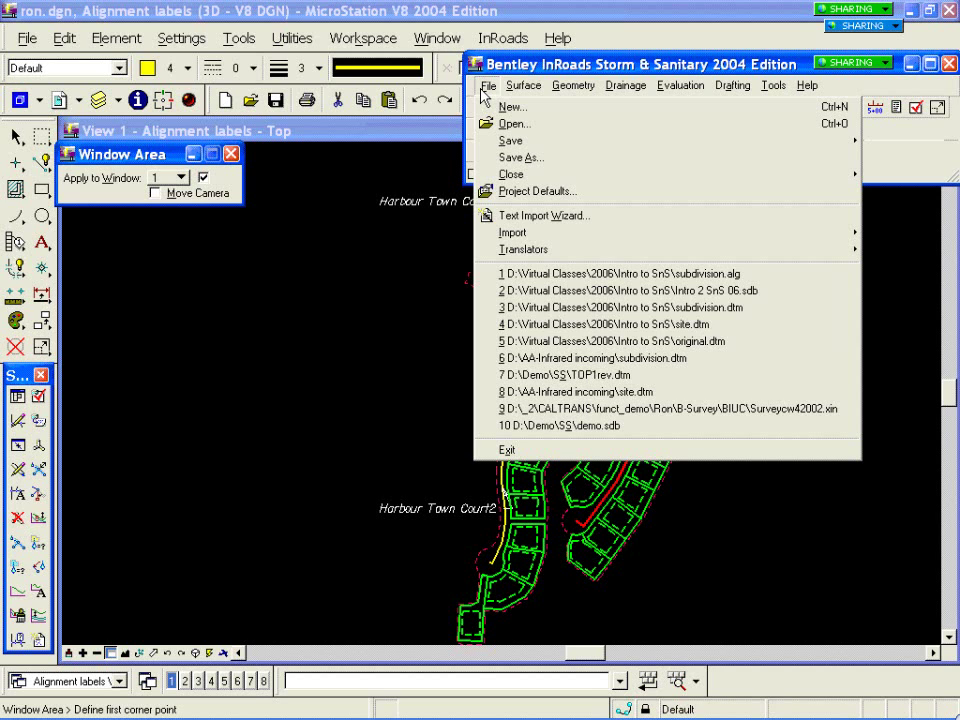
pyautogui.moveTo(511, 90)
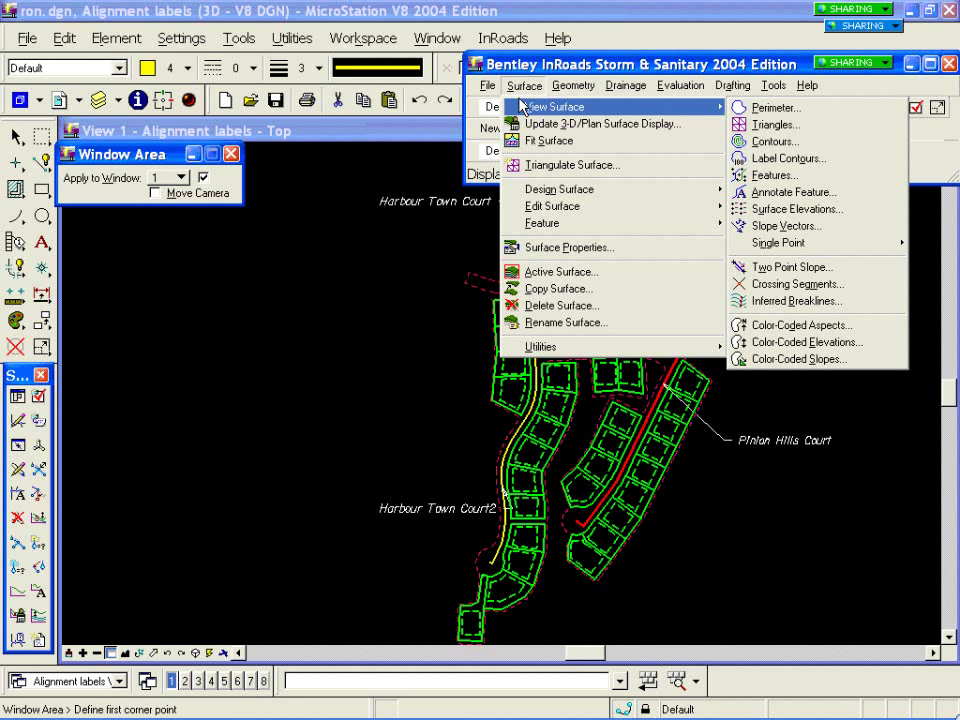
pyautogui.moveTo(563, 85)
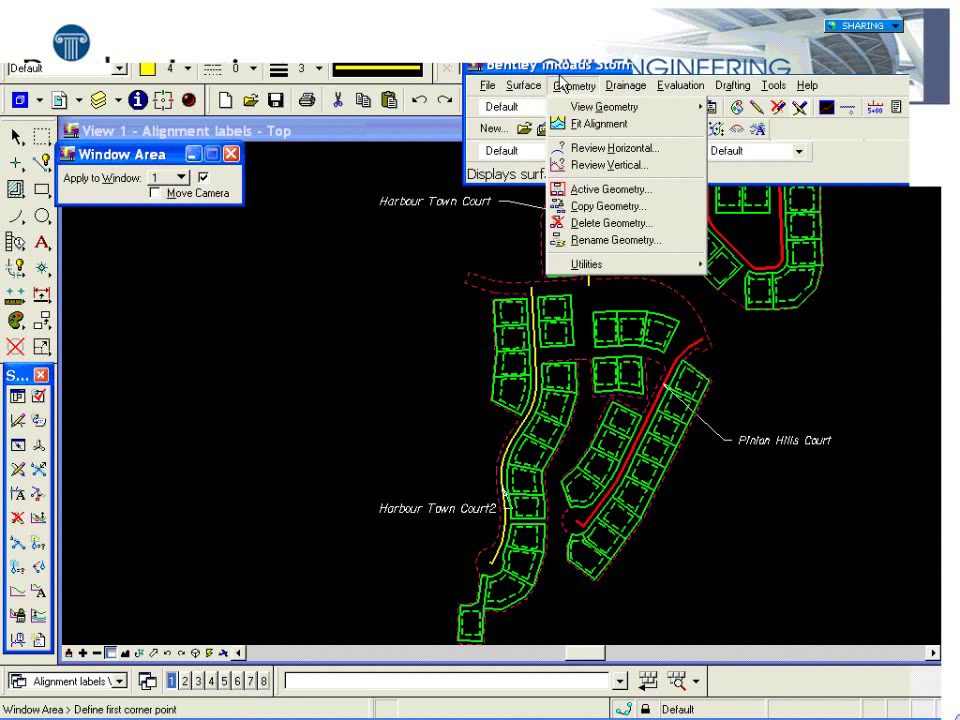
pyautogui.moveTo(585, 110)
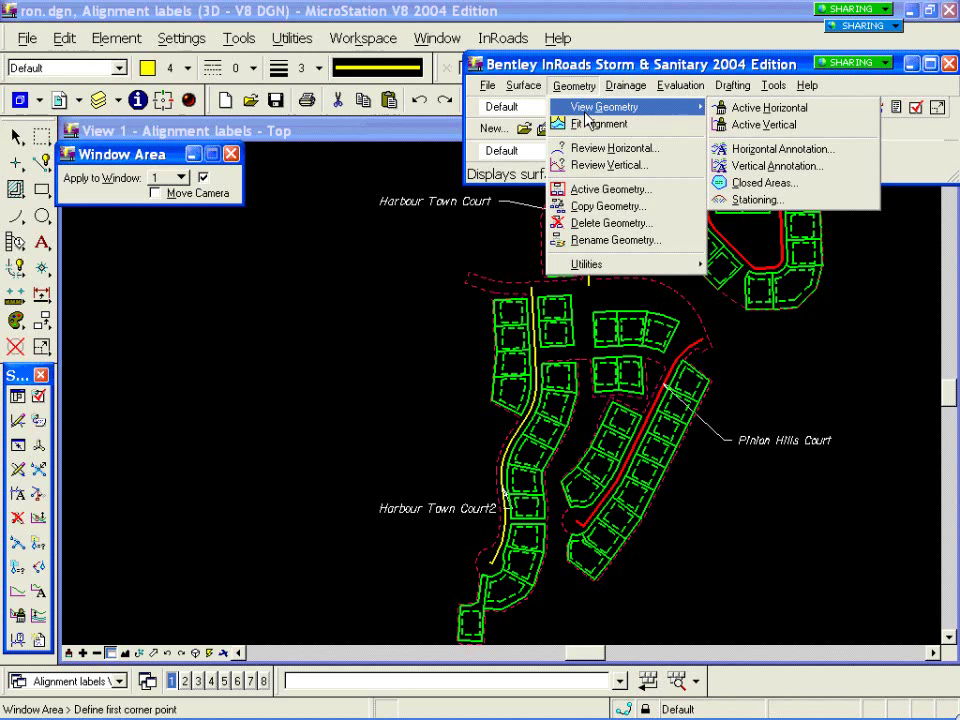
pyautogui.moveTo(628, 90)
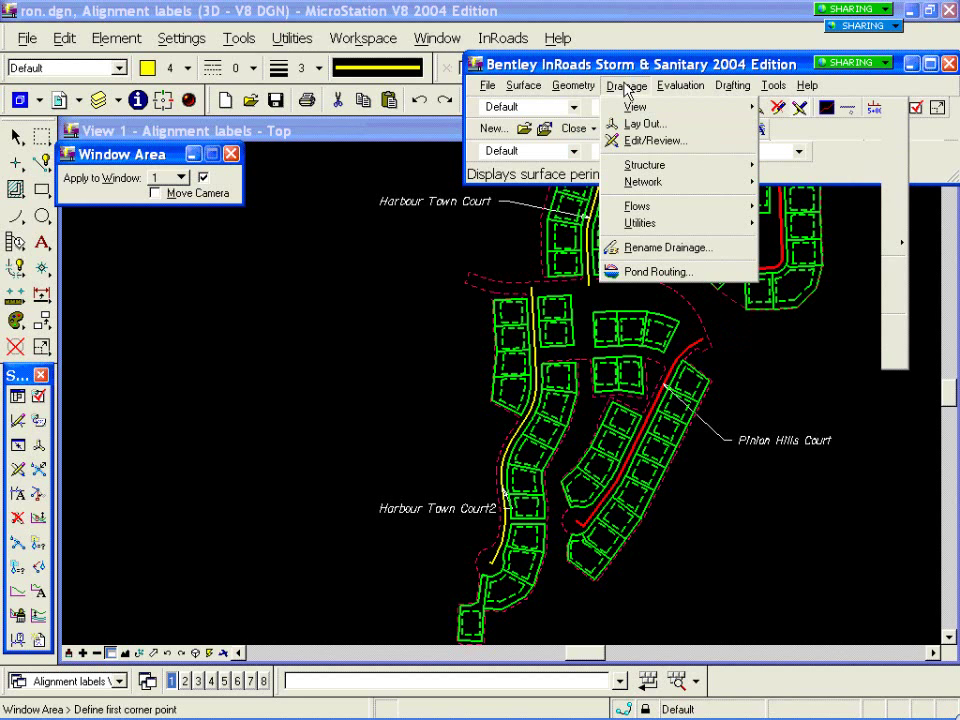
pyautogui.moveTo(660, 90)
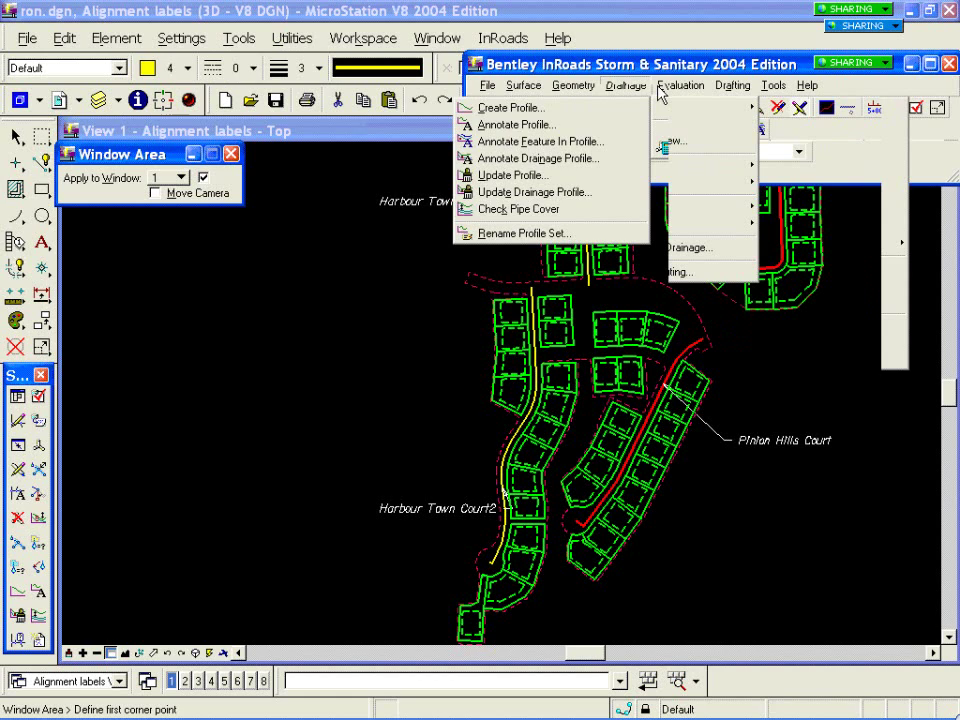
pyautogui.moveTo(720, 92)
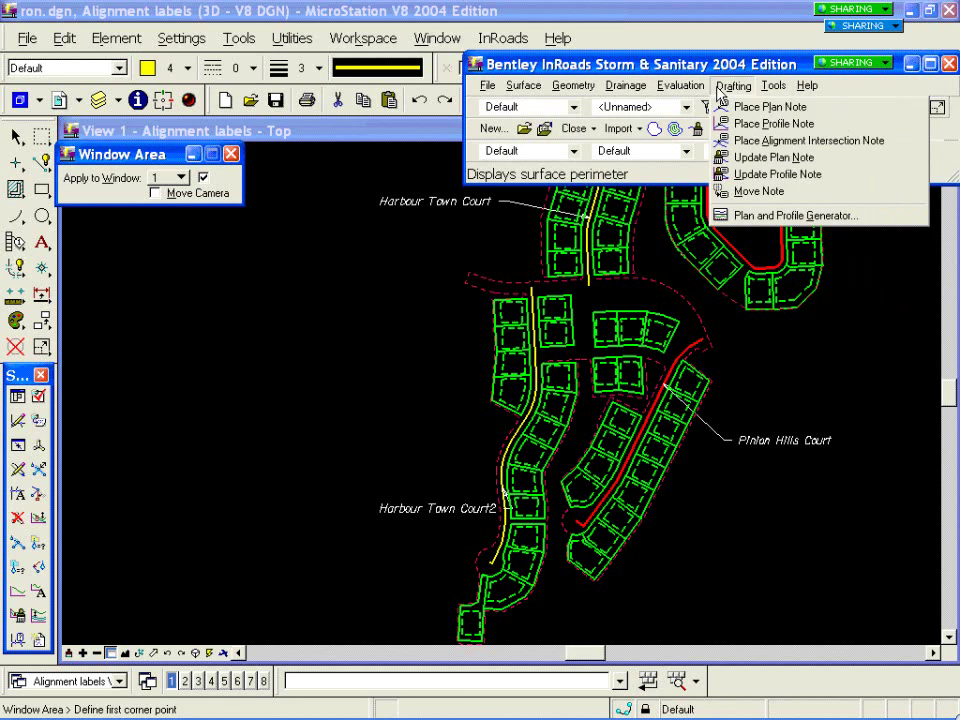
pyautogui.press('Left')
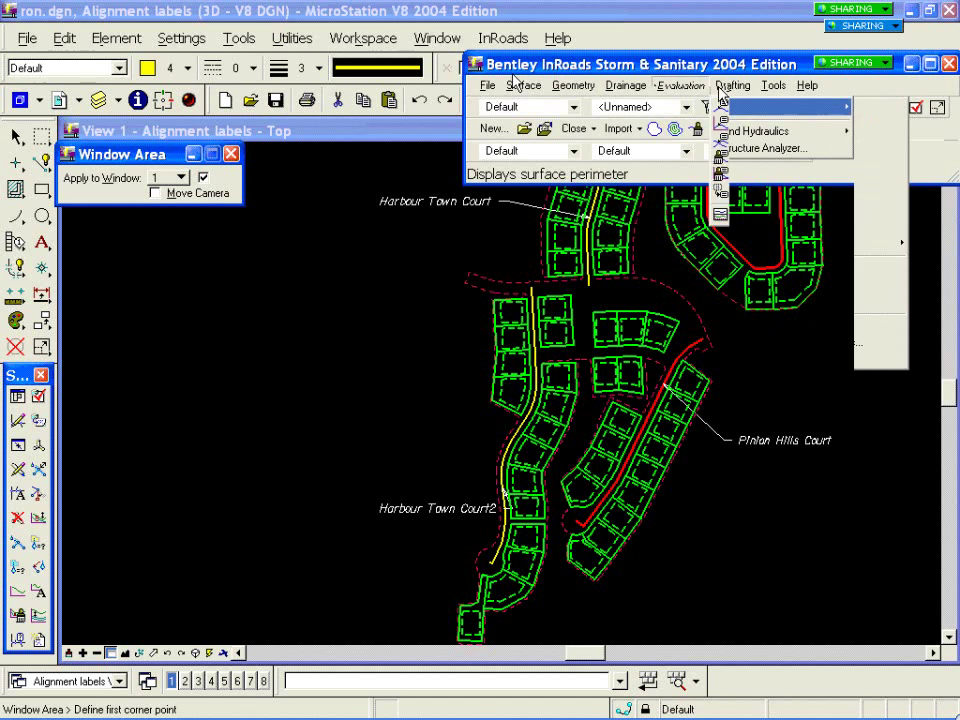
pyautogui.moveTo(771, 92)
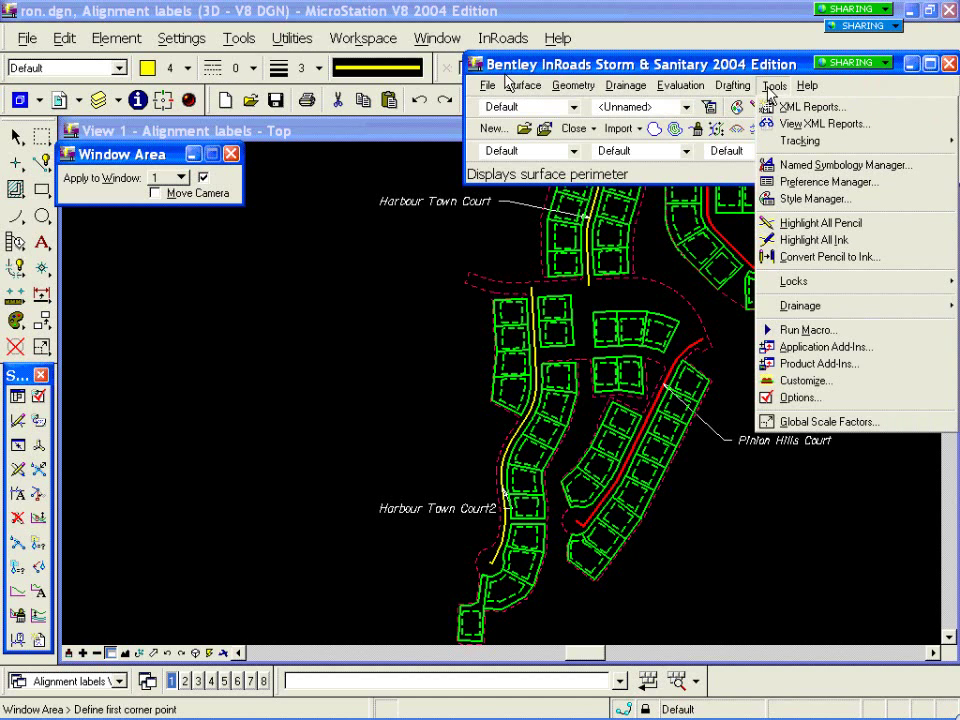
pyautogui.press('Left')
pyautogui.press('Left')
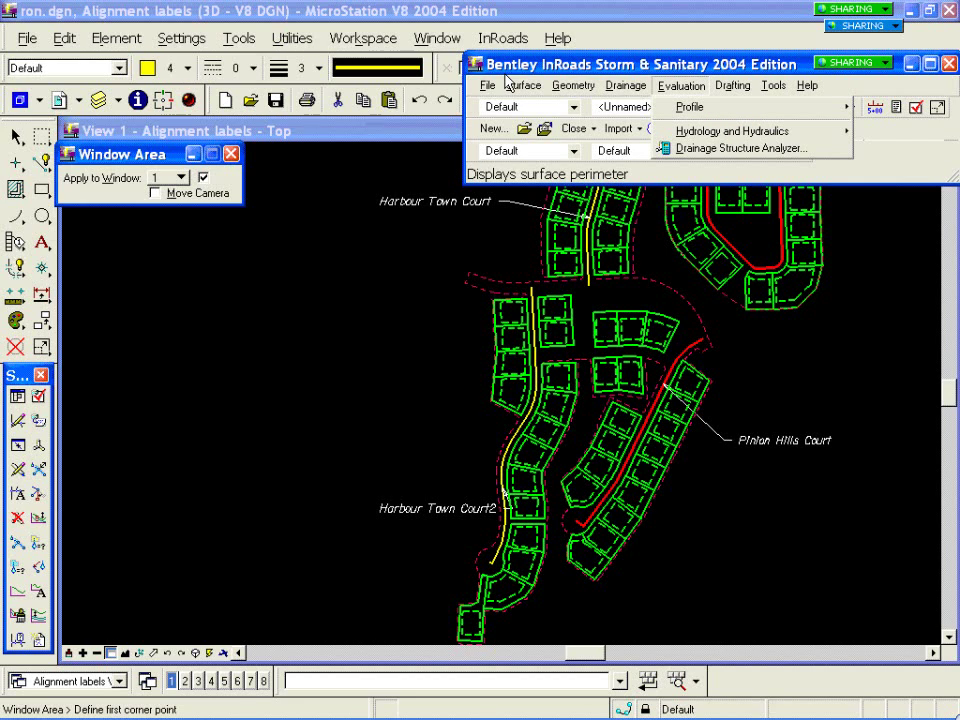
pyautogui.click(773, 86)
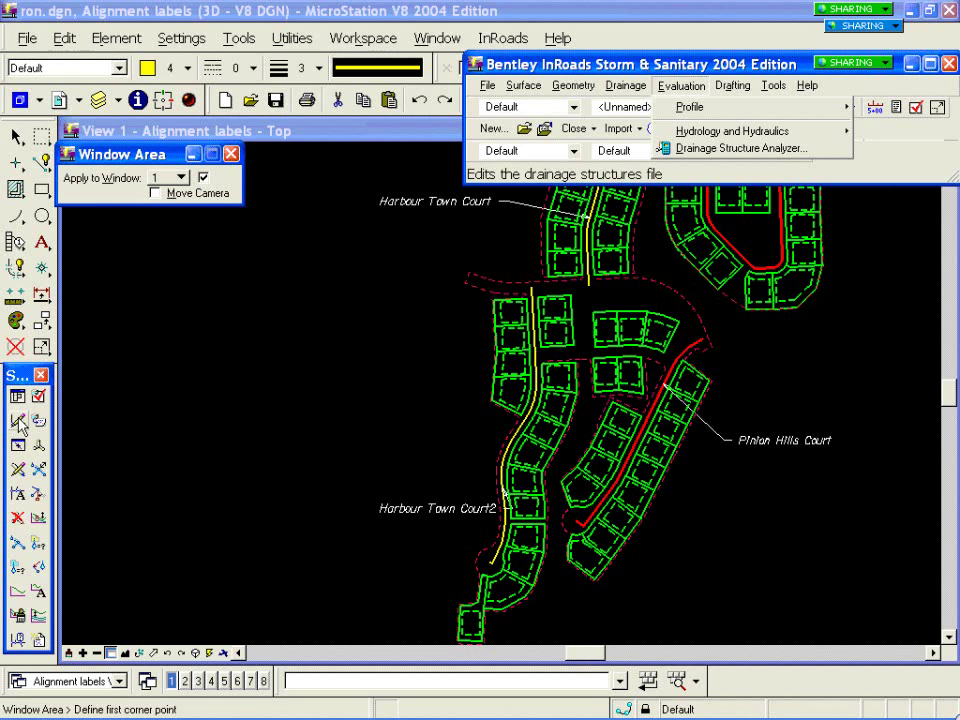
# Step: Review the general InRoads options for precision, general settings, units and format, geometry and rail, and close them
pyautogui.click(776, 86)
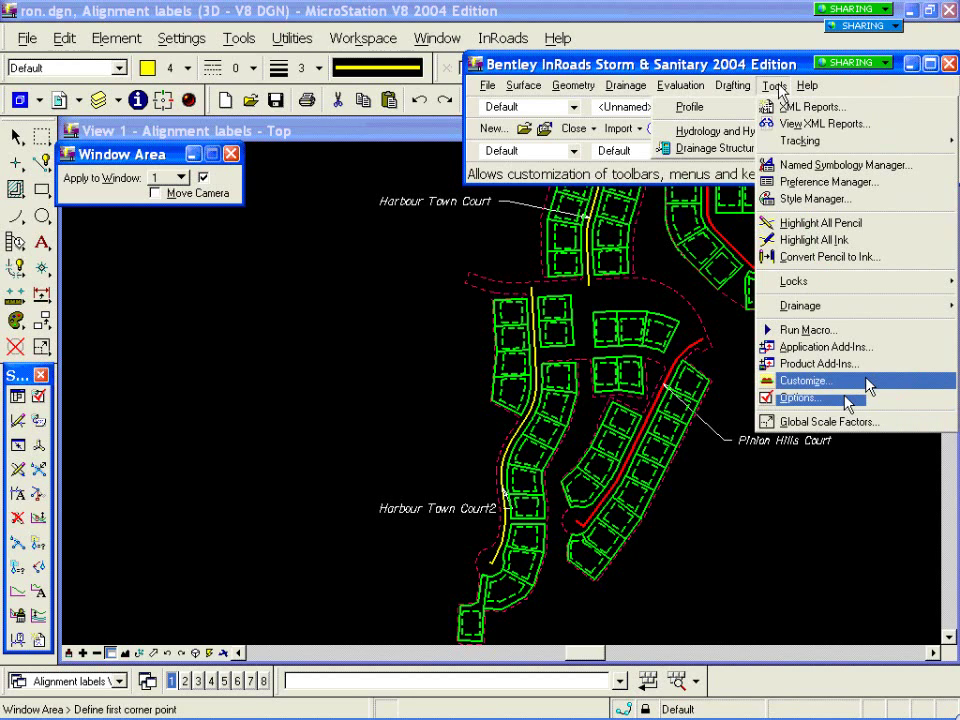
pyautogui.click(800, 398)
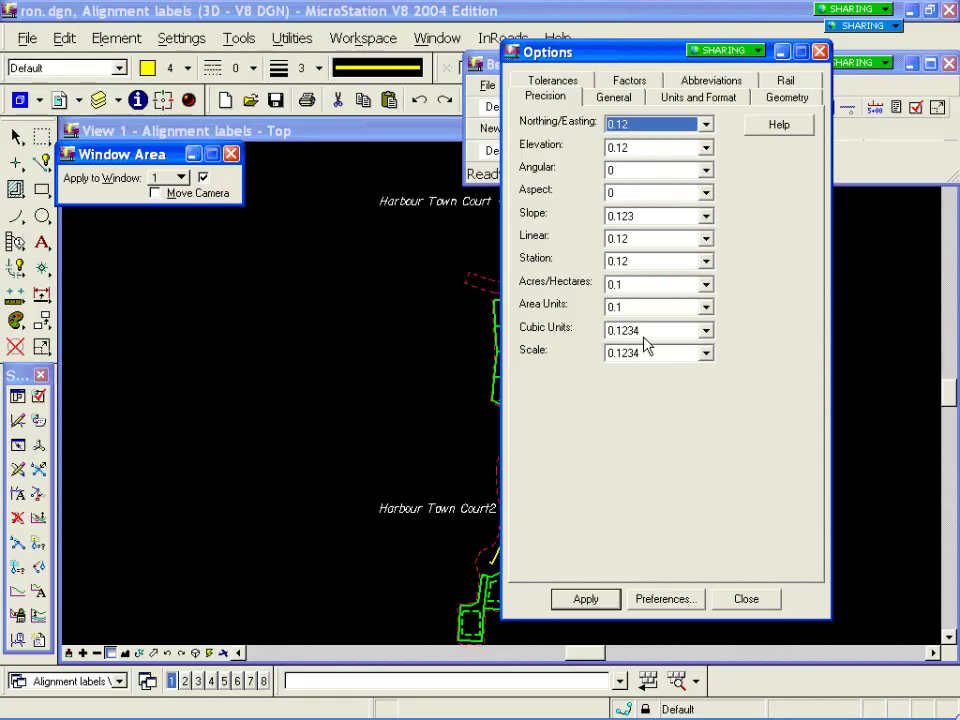
pyautogui.click(775, 86)
pyautogui.click(628, 100)
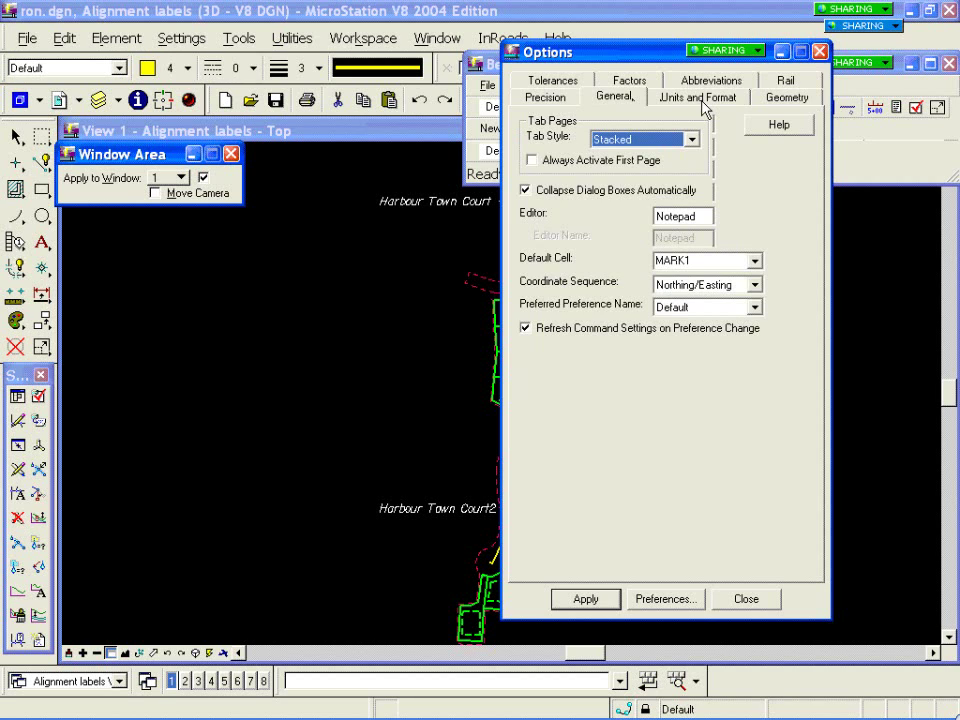
pyautogui.click(704, 99)
pyautogui.click(790, 96)
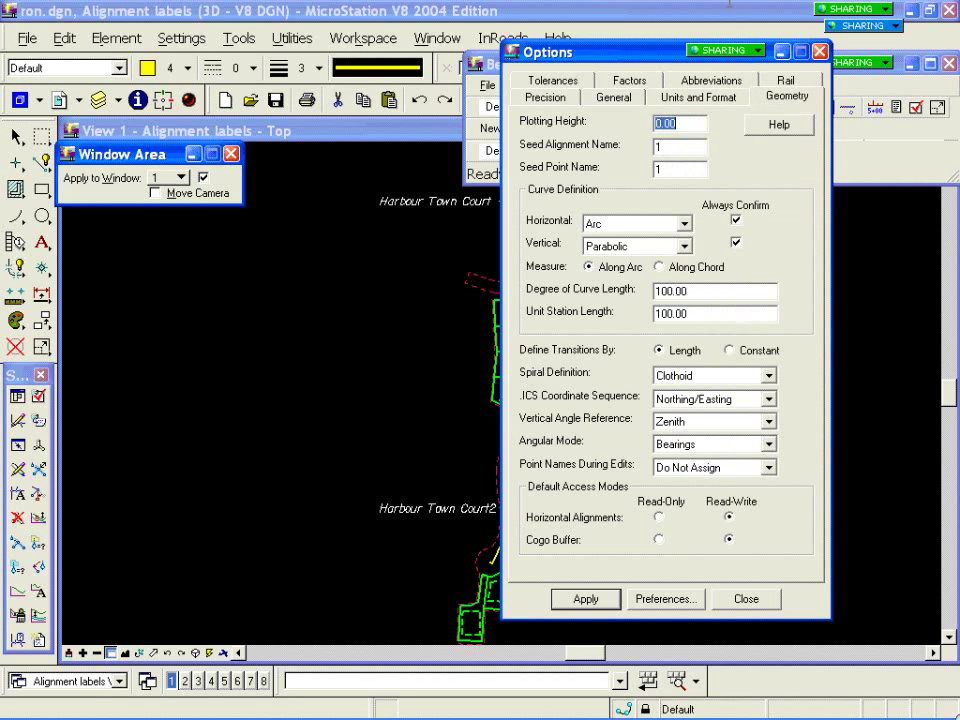
pyautogui.click(794, 82)
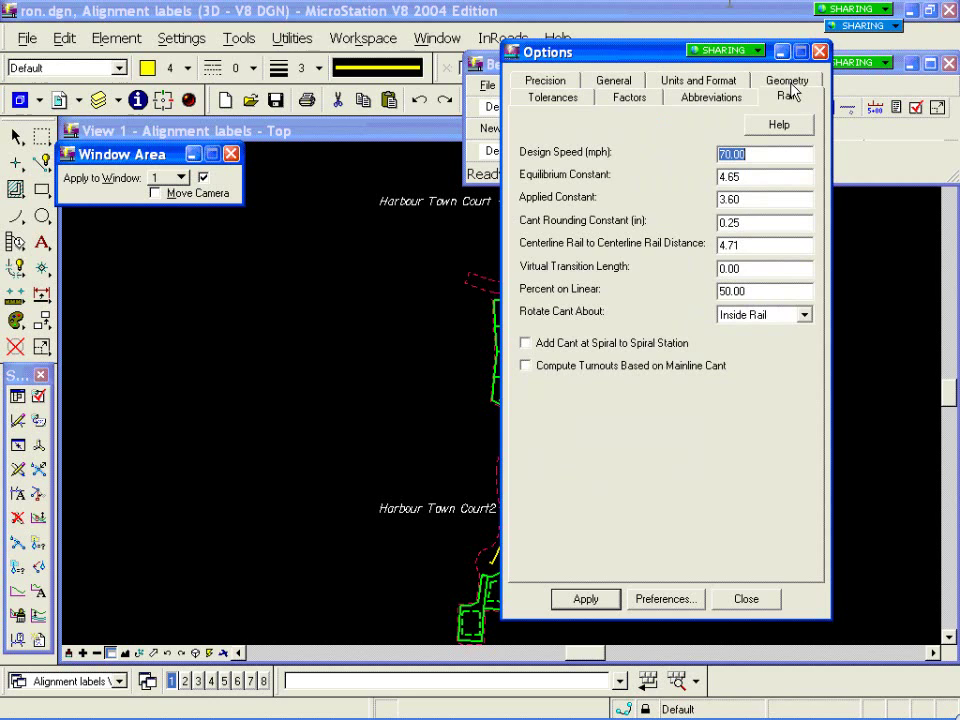
pyautogui.click(794, 84)
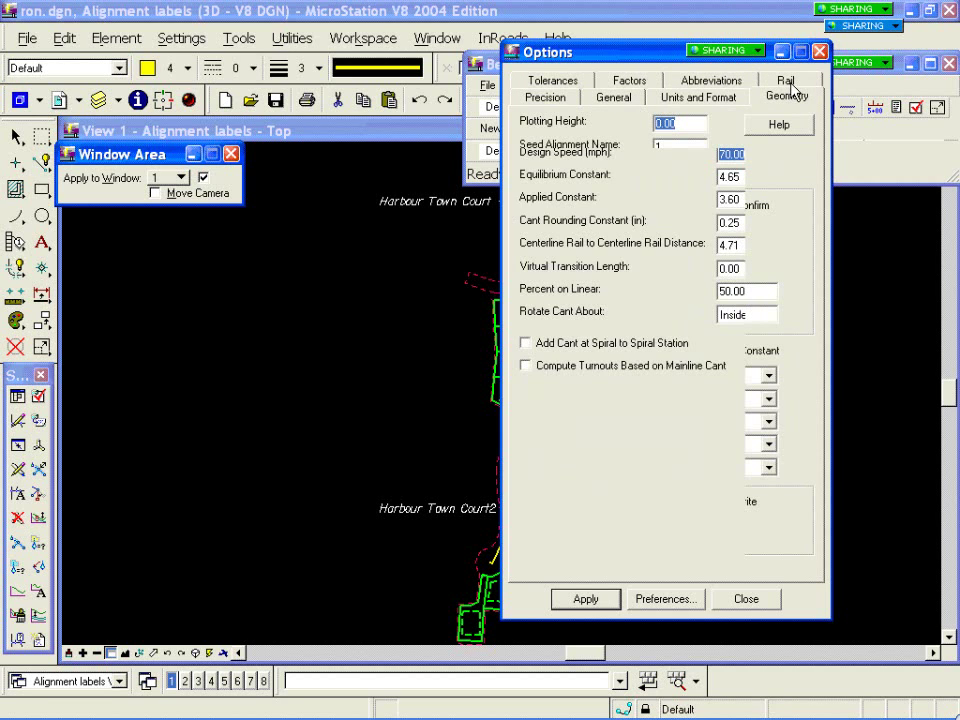
pyautogui.click(788, 84)
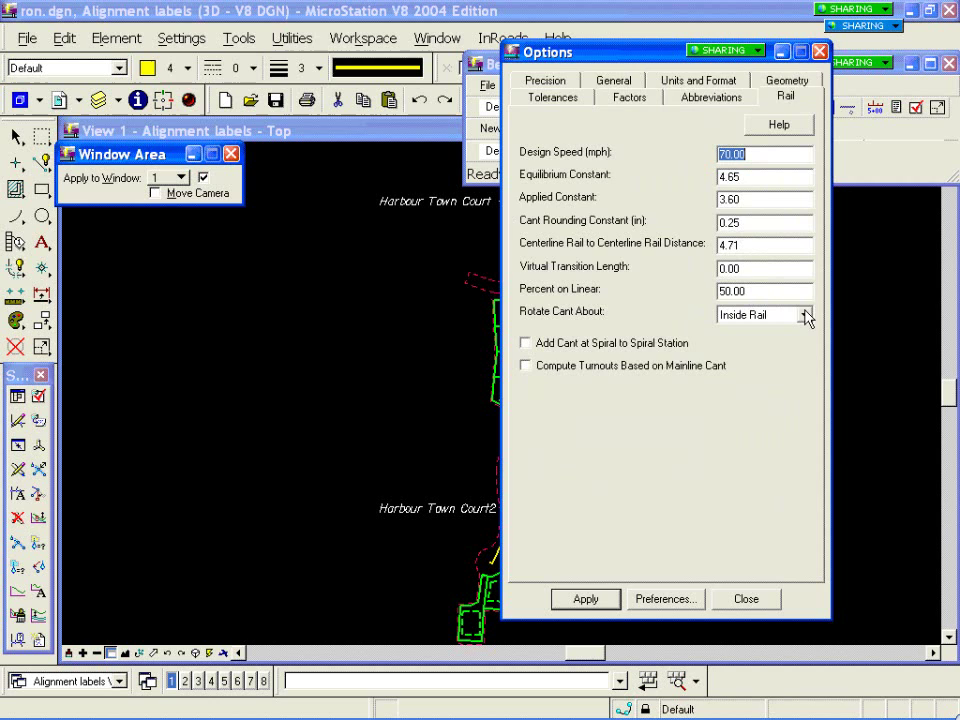
pyautogui.click(760, 600)
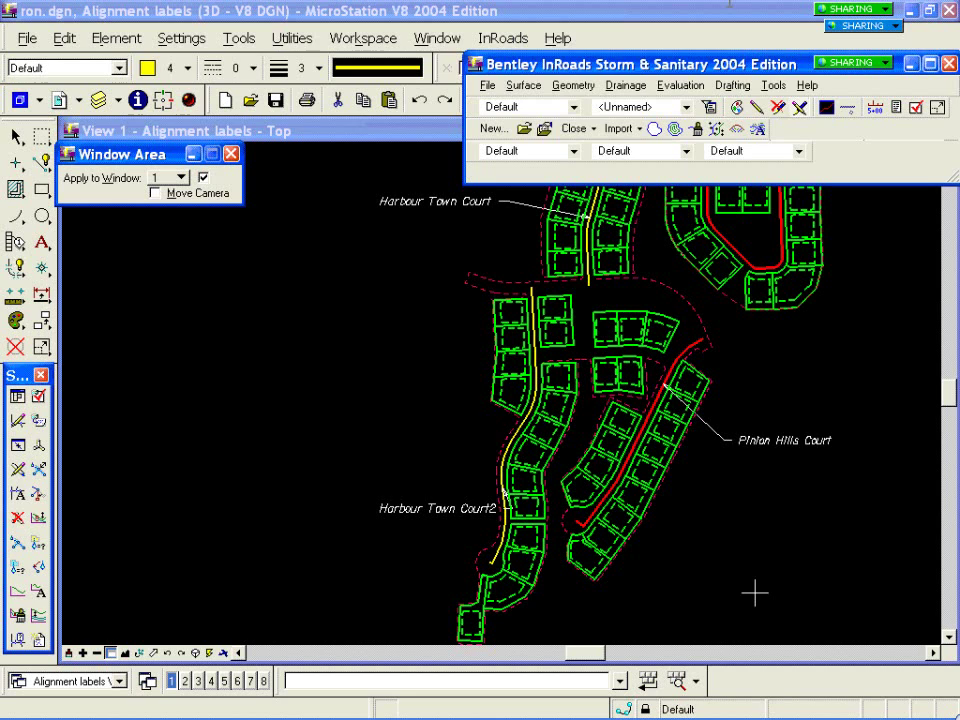
# Step: Switch the drainage menu configuration to Sanitary and apply it
pyautogui.click(775, 86)
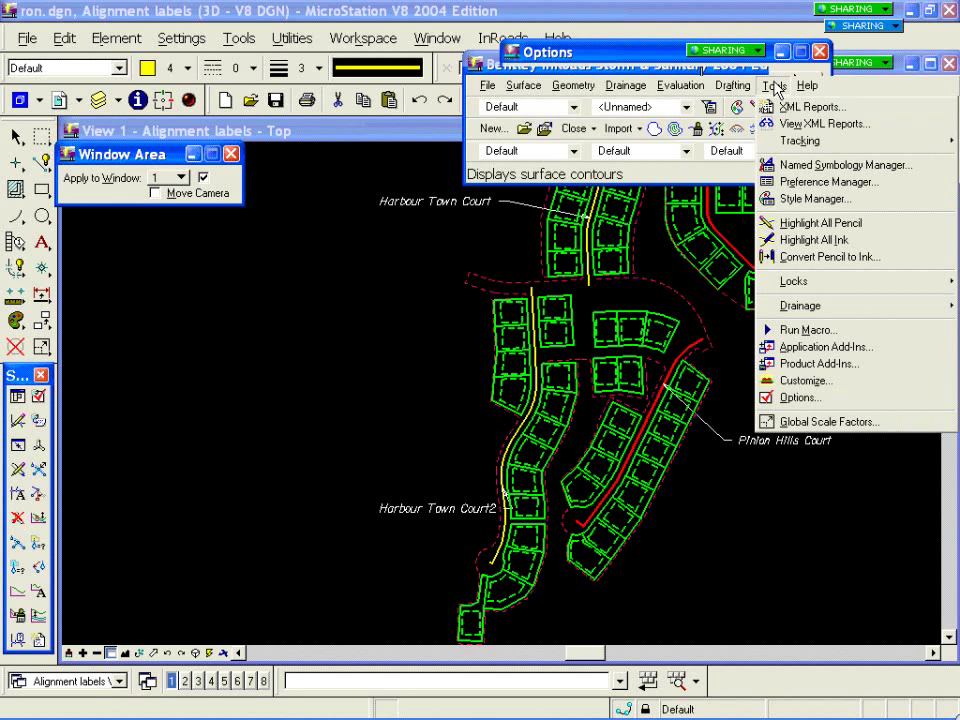
pyautogui.moveTo(793, 309)
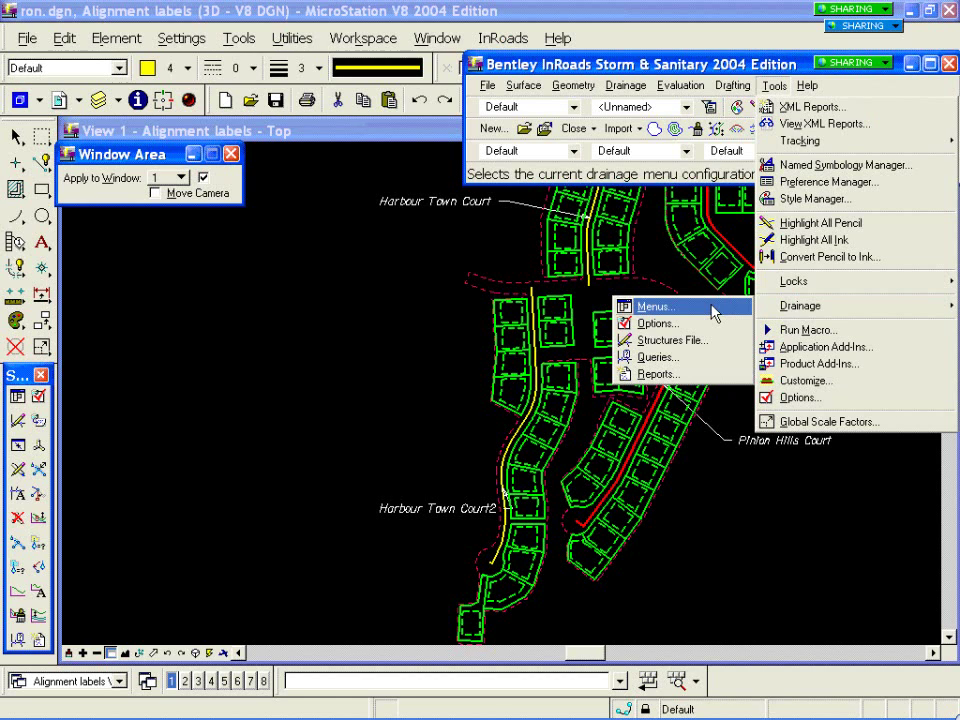
pyautogui.click(714, 312)
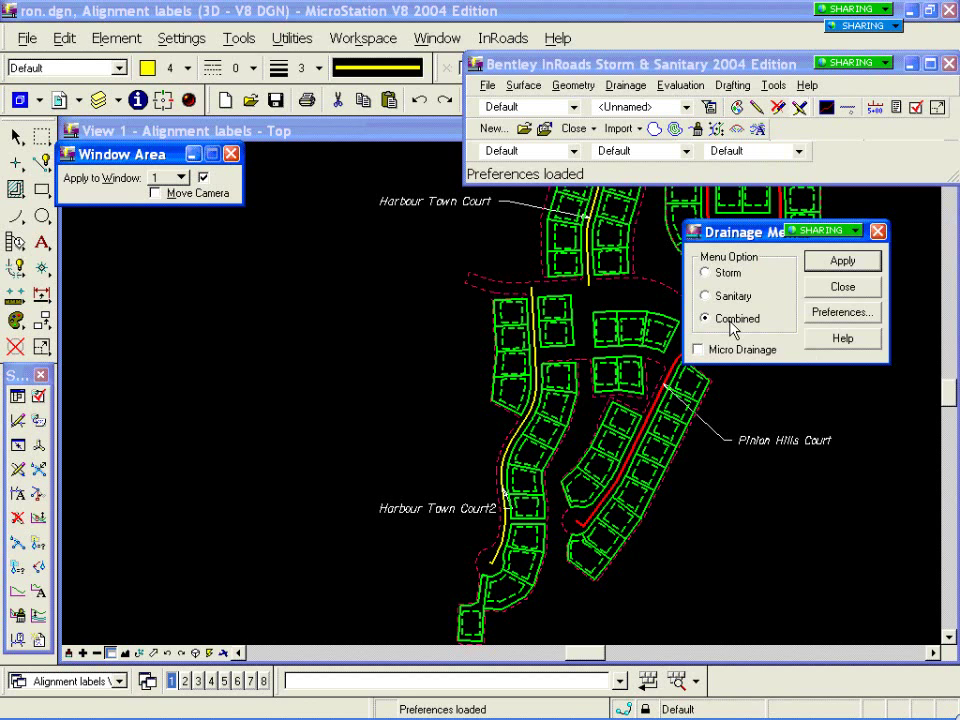
pyautogui.click(735, 297)
pyautogui.click(843, 263)
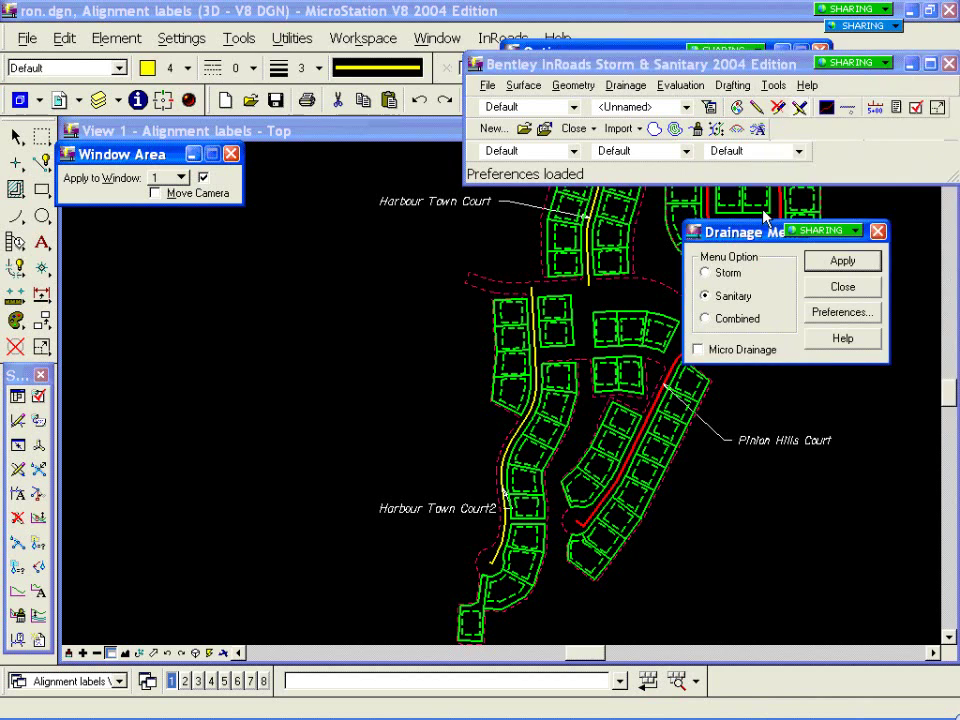
pyautogui.click(843, 288)
# Step: Load the drainage database Intro 2 SnS 06.sdb so that drainage structures can be laid out
pyautogui.click(625, 85)
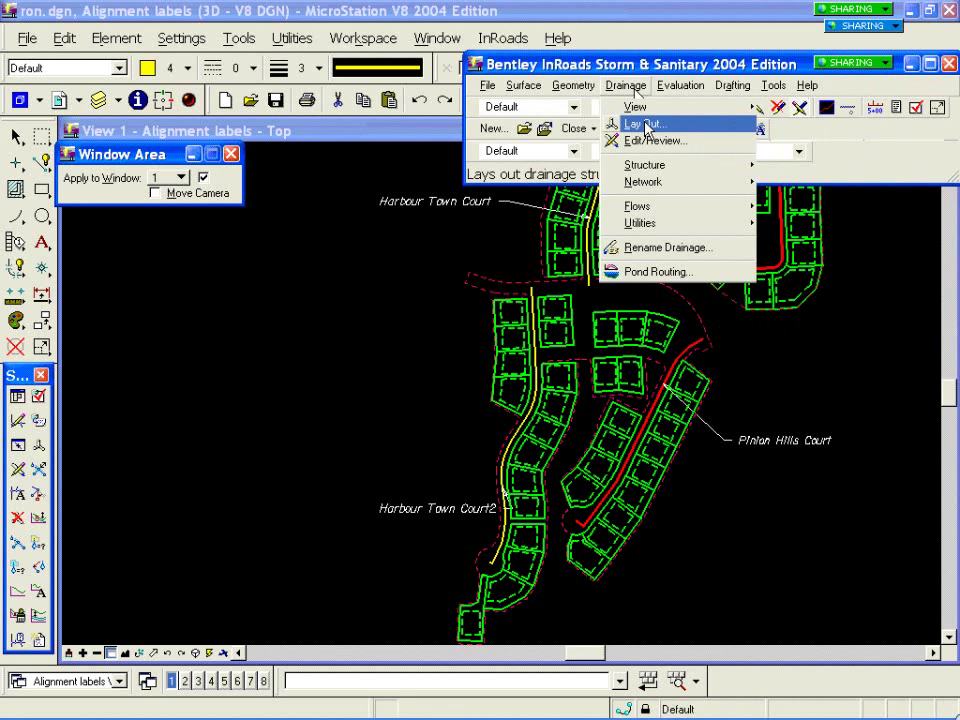
pyautogui.click(645, 124)
pyautogui.click(476, 413)
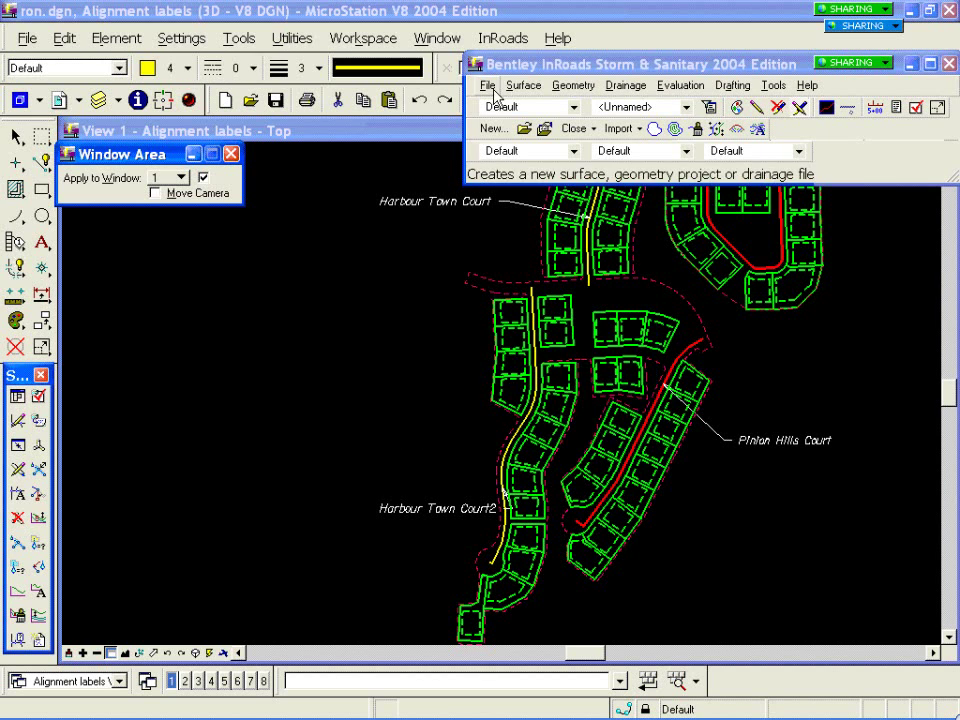
pyautogui.click(489, 86)
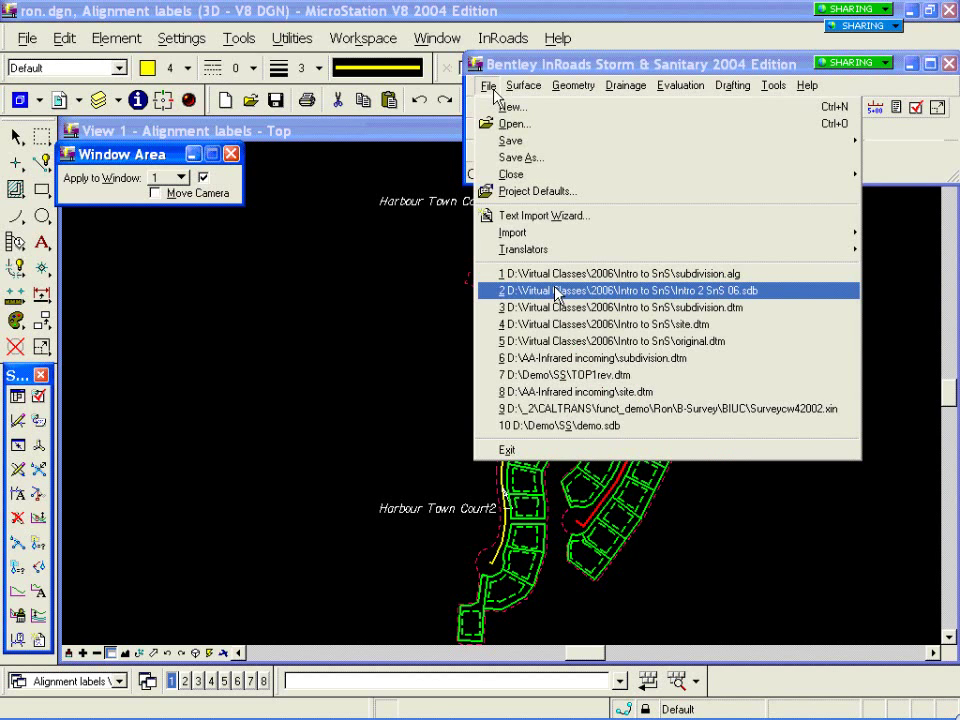
pyautogui.click(557, 291)
# Step: Review the structure types offered in Drainage Lay Out under the Sanitary configuration and close it
pyautogui.click(627, 86)
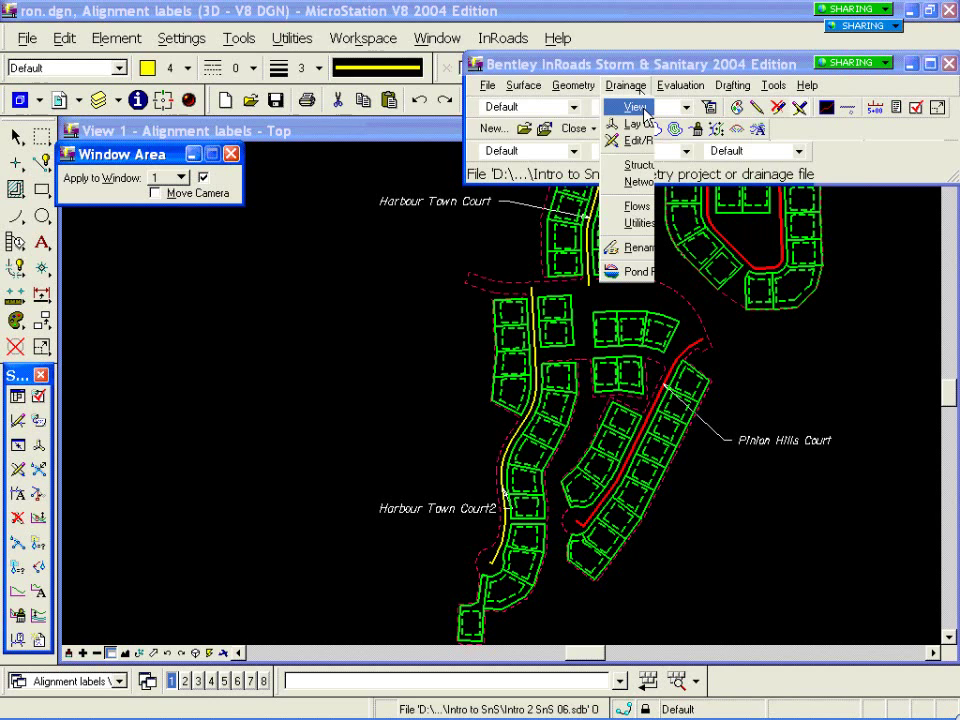
pyautogui.moveTo(640, 108)
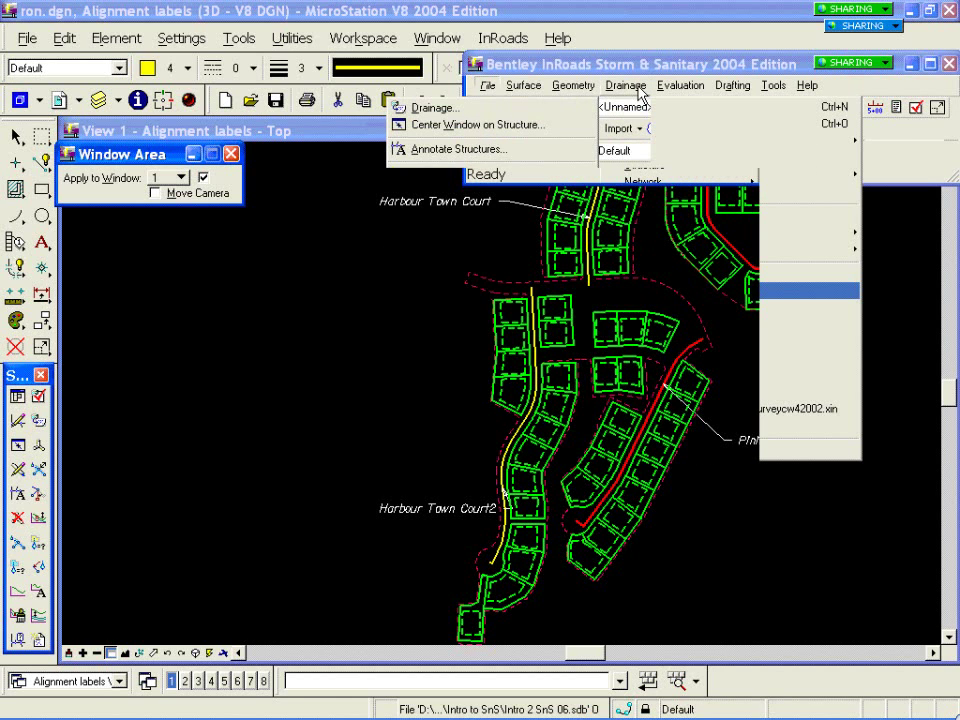
pyautogui.click(432, 107)
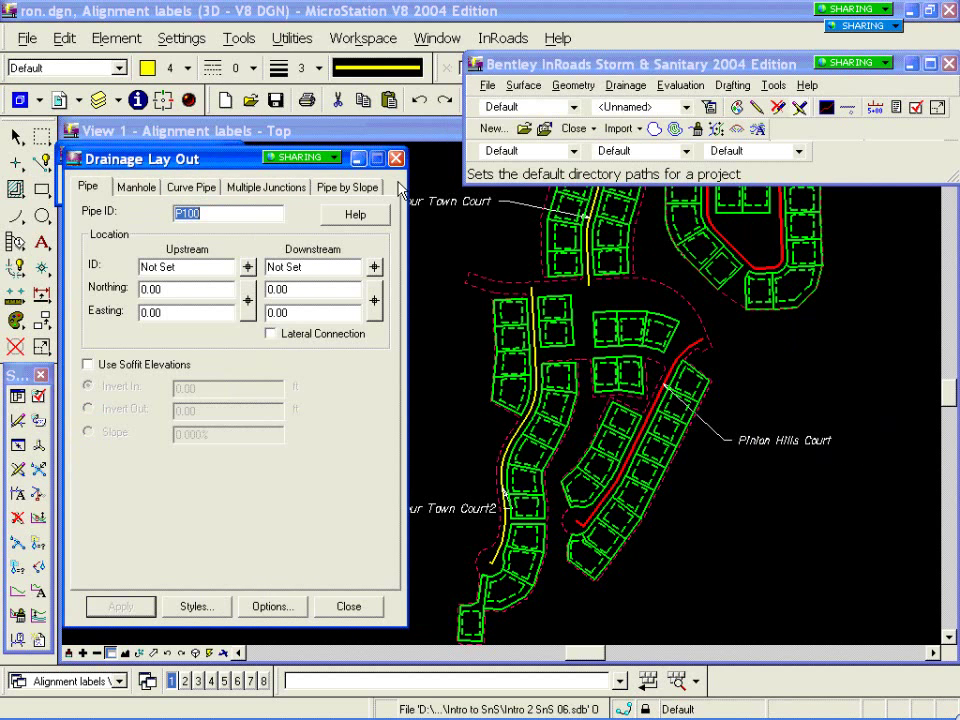
pyautogui.click(349, 607)
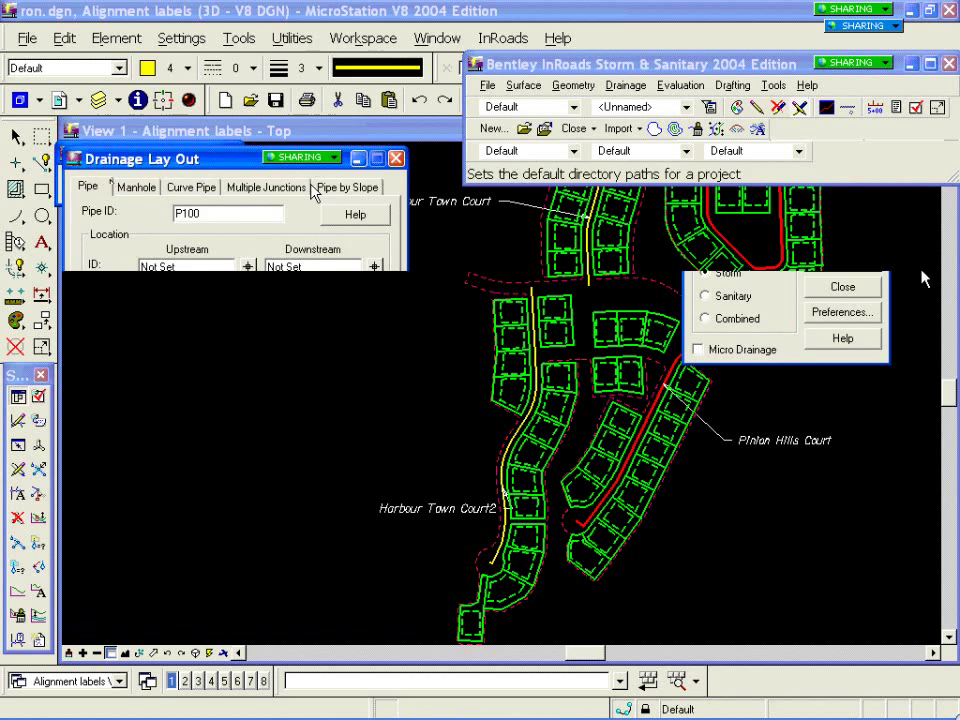
# Step: Set the drainage menu configuration back to Combined after trying the Storm option with Drainage Lay Out
pyautogui.click(868, 261)
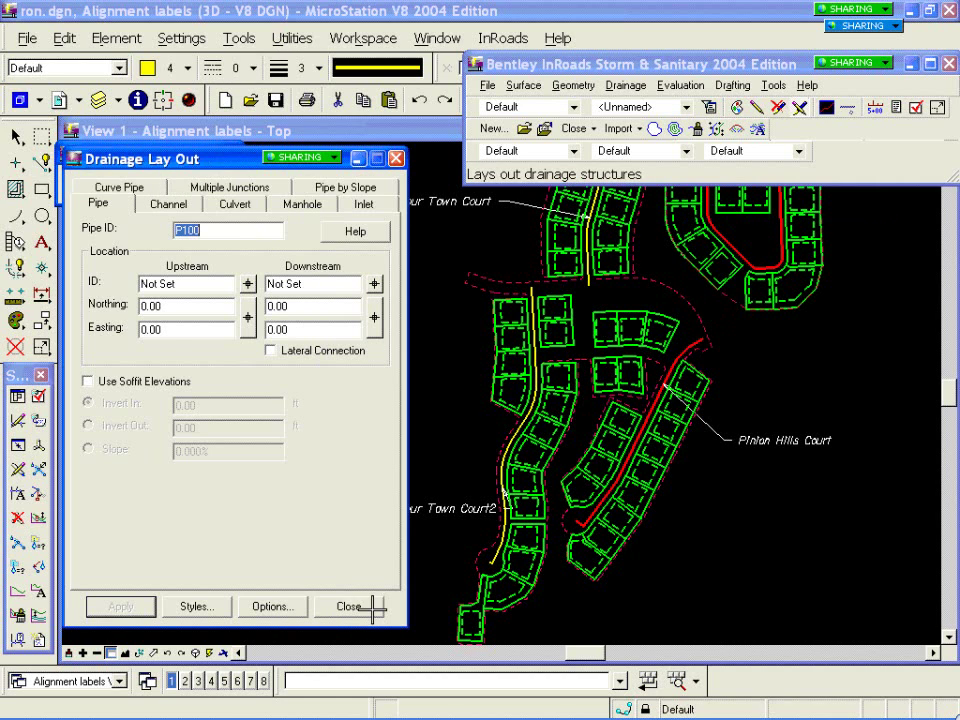
pyautogui.click(349, 607)
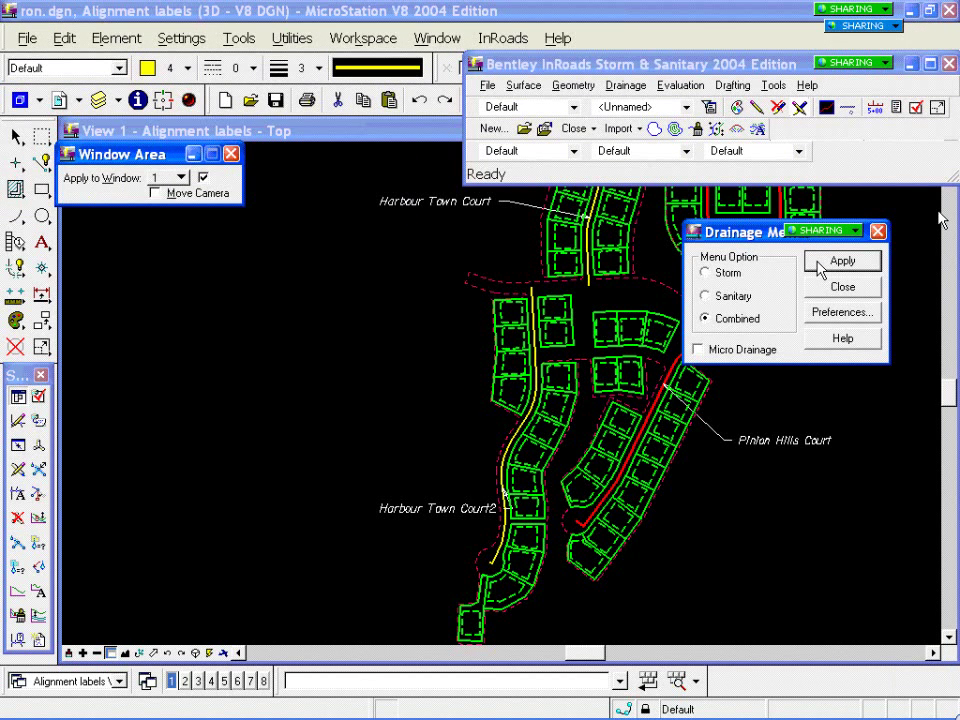
pyautogui.click(820, 266)
pyautogui.click(840, 286)
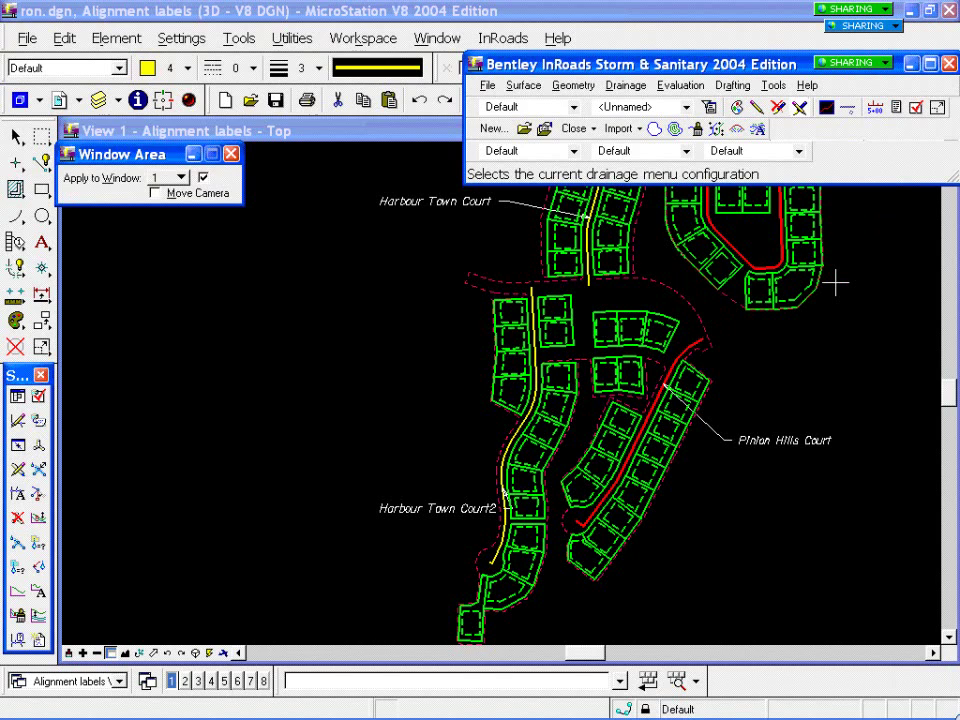
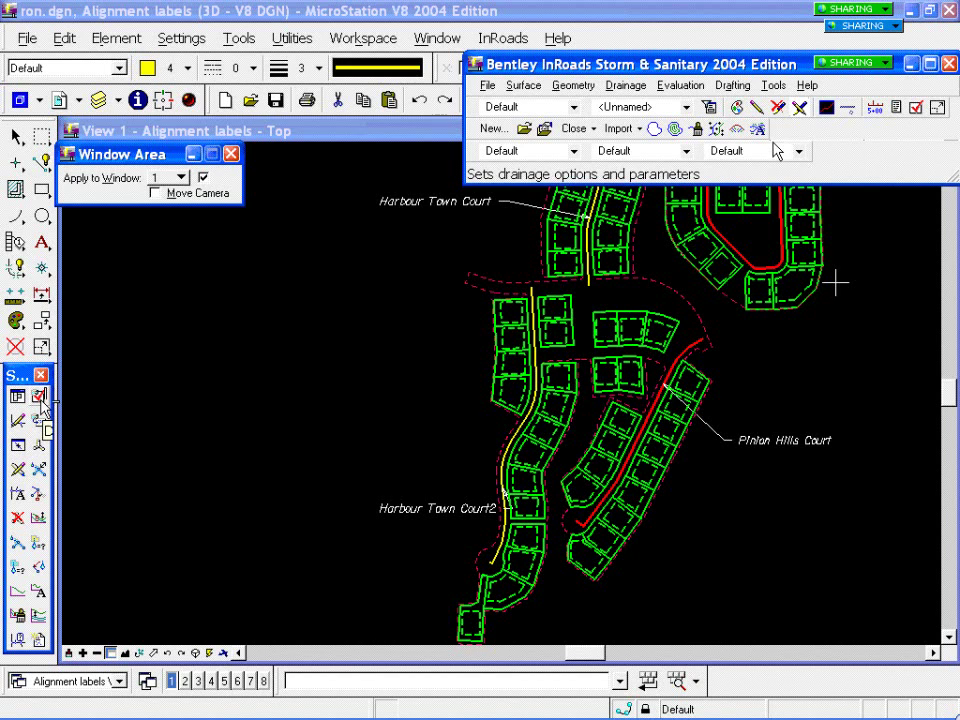
# Step: Open Drainage Options and review the general units, the structure ID prefixes and counters, and the structure styles
pyautogui.click(40, 398)
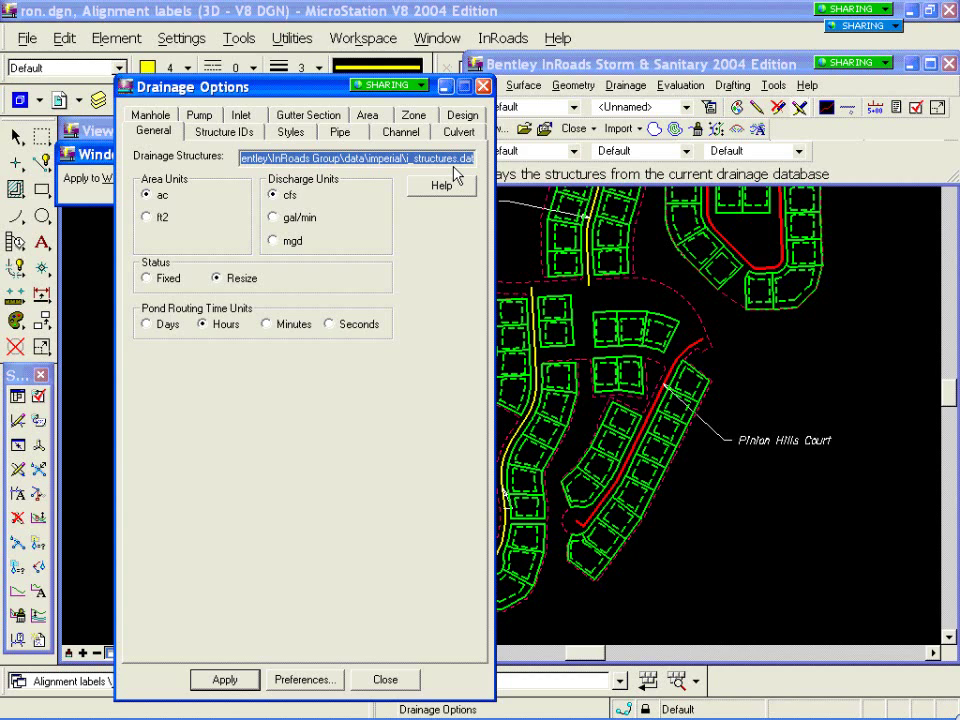
pyautogui.click(217, 134)
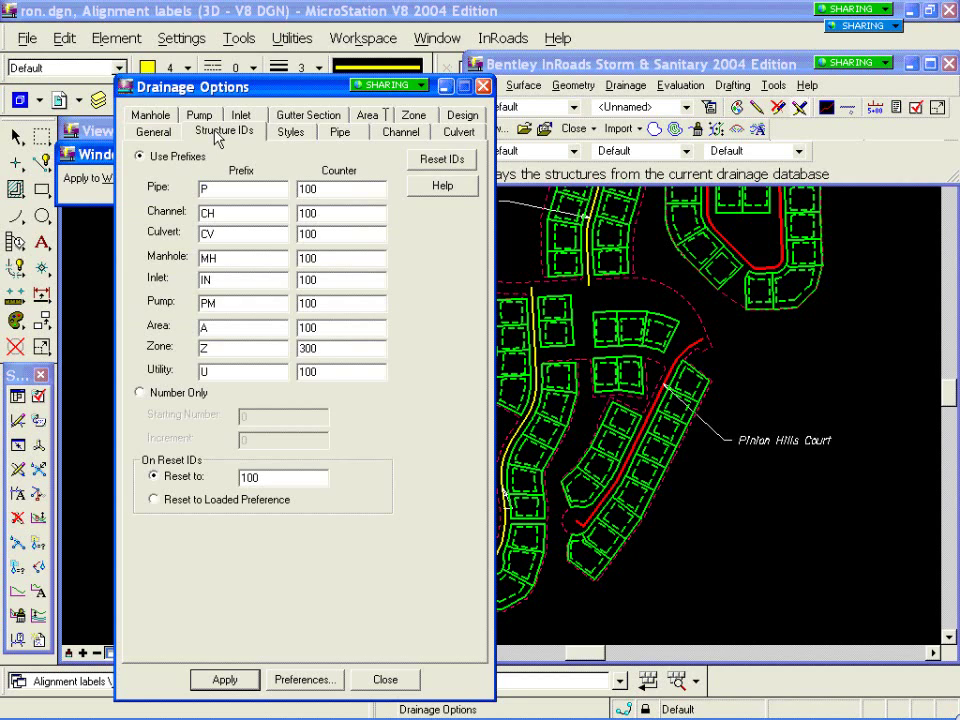
pyautogui.click(180, 132)
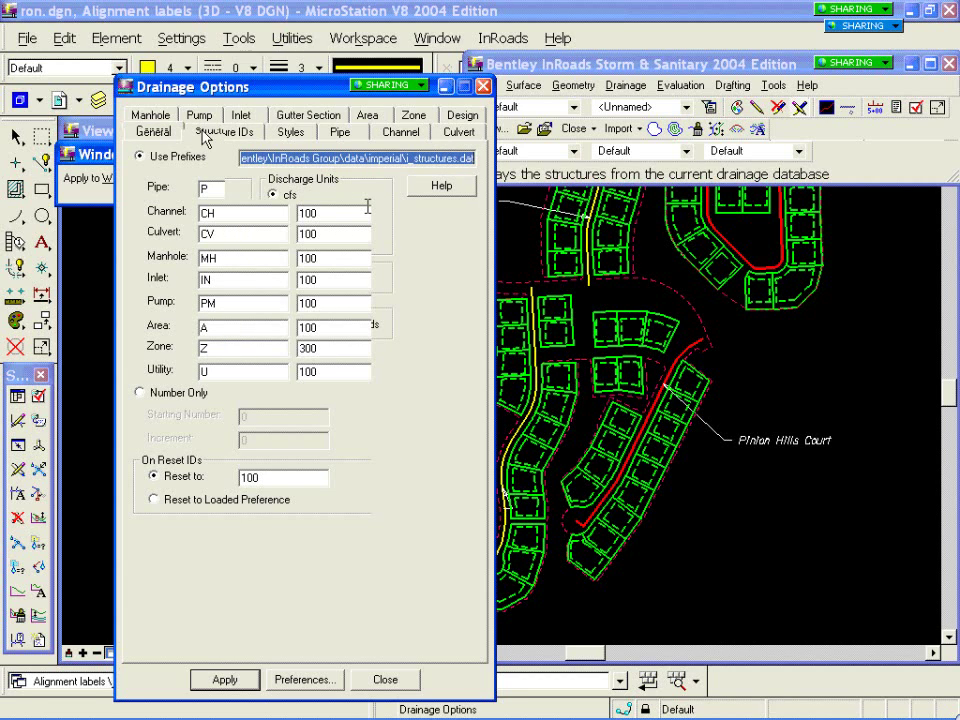
pyautogui.click(210, 134)
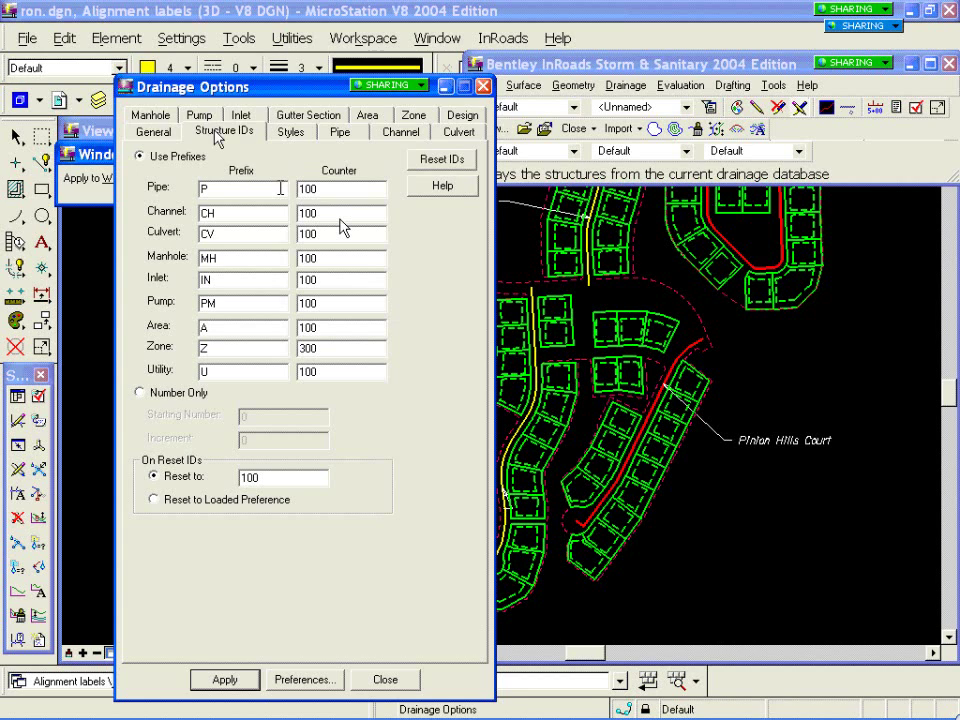
pyautogui.press('Left')
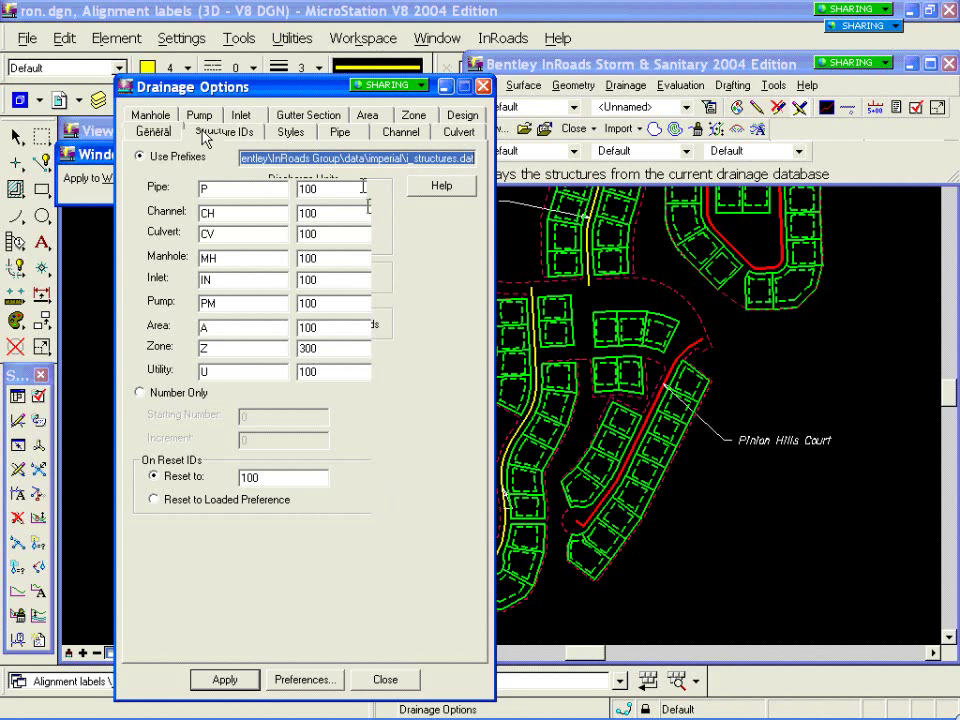
pyautogui.press('Right')
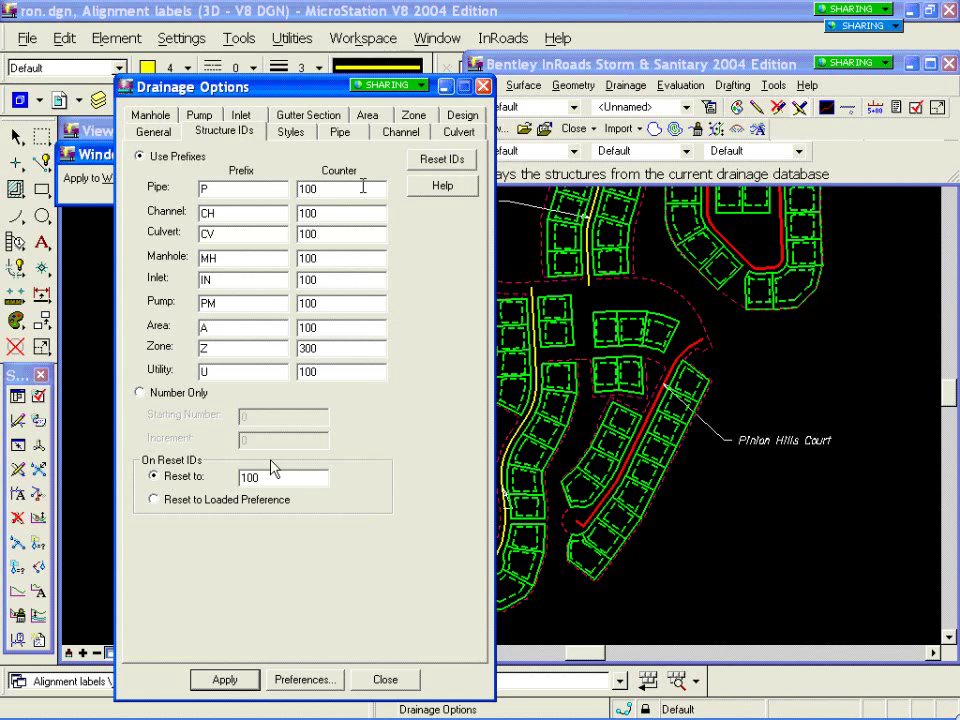
pyautogui.click(160, 131)
pyautogui.click(289, 133)
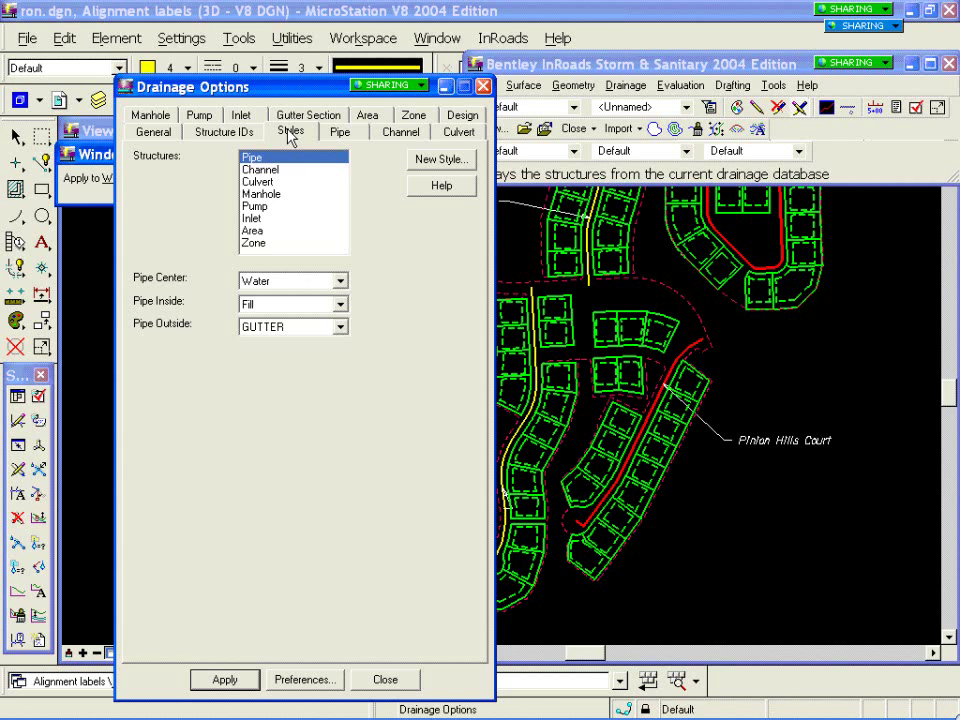
# Step: Review the default pipe settings in Drainage Options, including the available shapes, materials and sizes, keeping Circular, RC C76-A and 15.00 x 1.8750
pyautogui.click(334, 134)
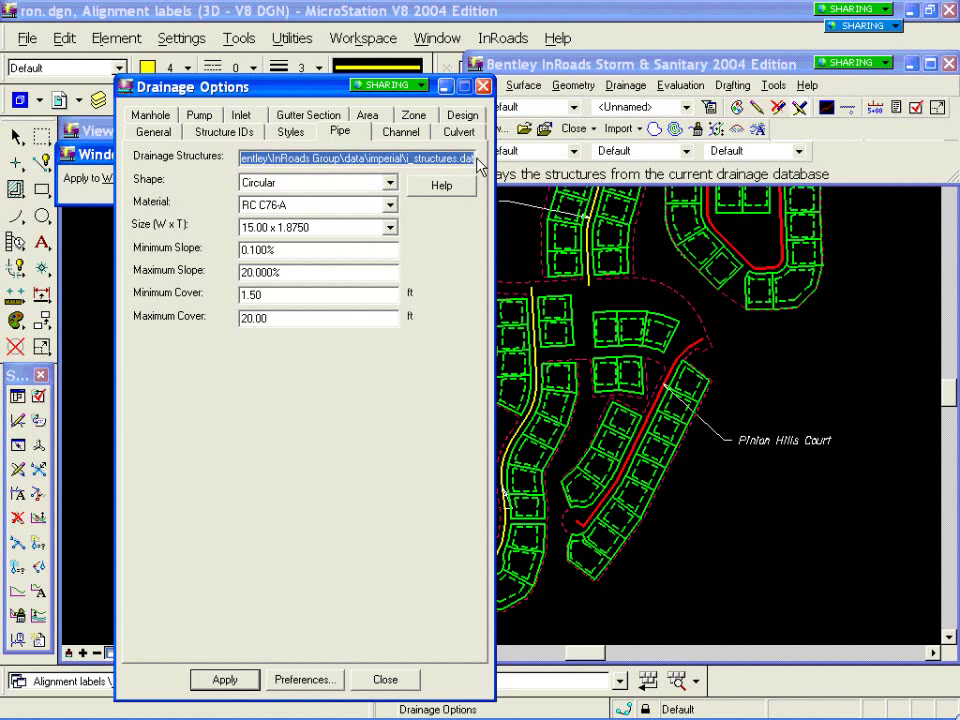
pyautogui.click(390, 183)
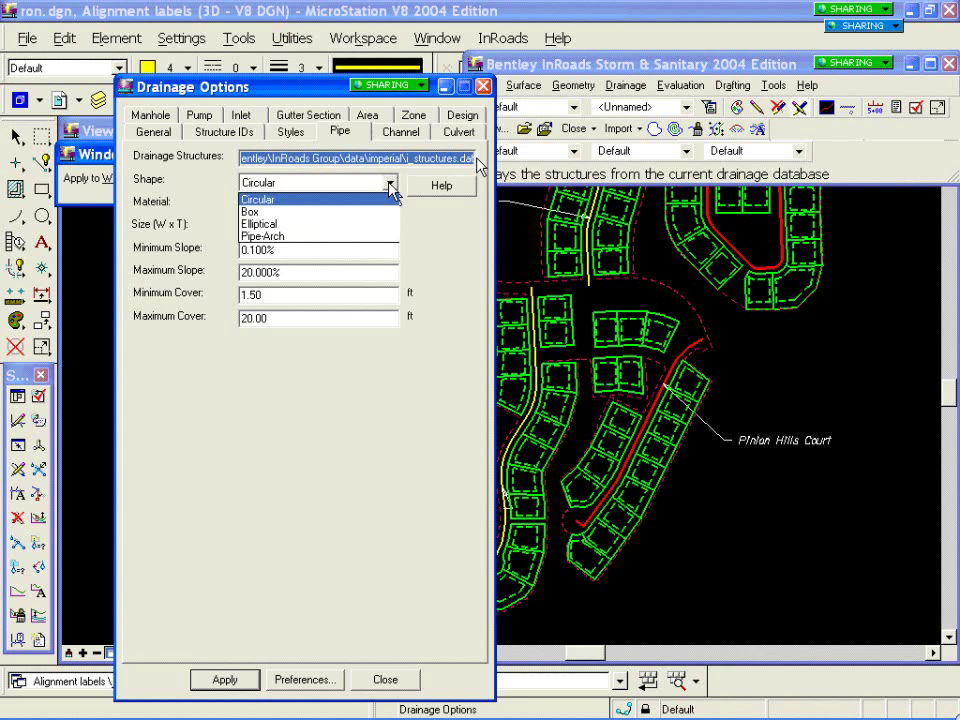
pyautogui.click(360, 199)
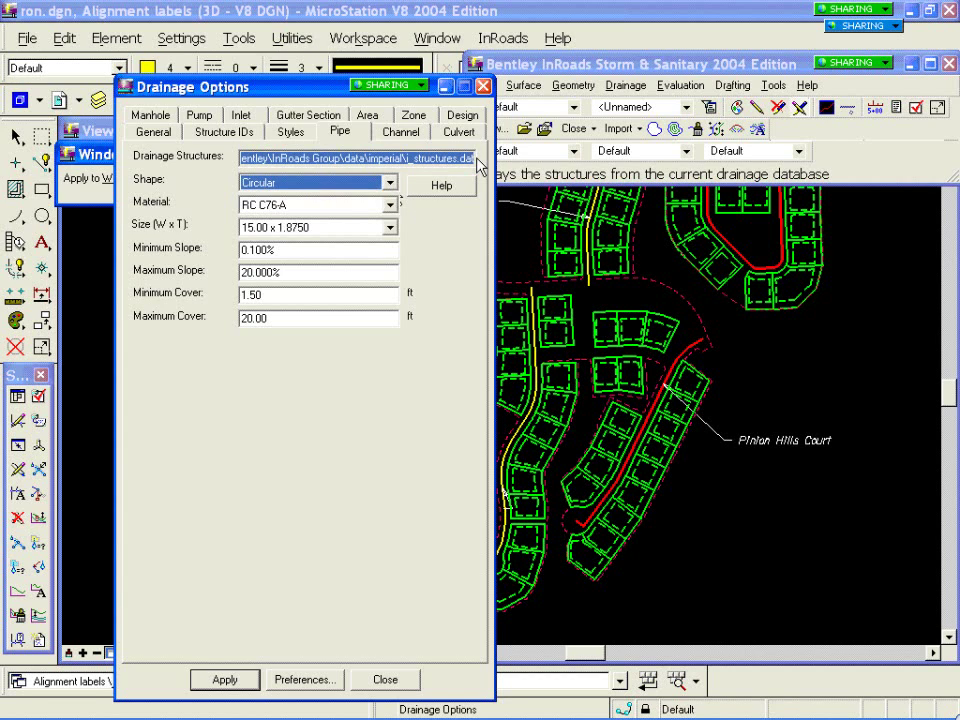
pyautogui.click(391, 205)
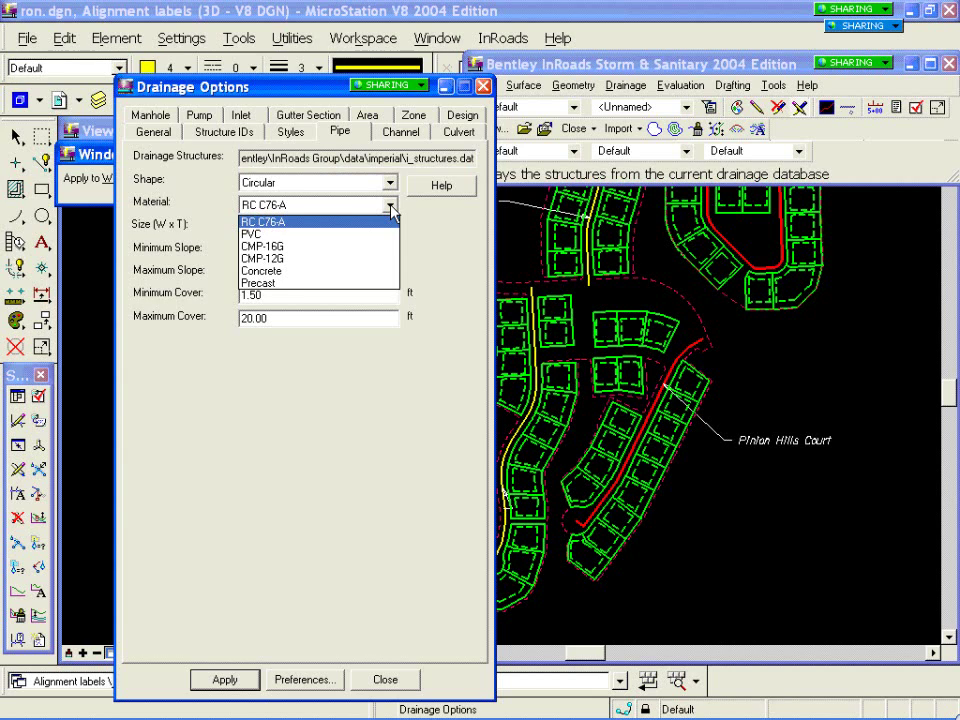
pyautogui.click(411, 244)
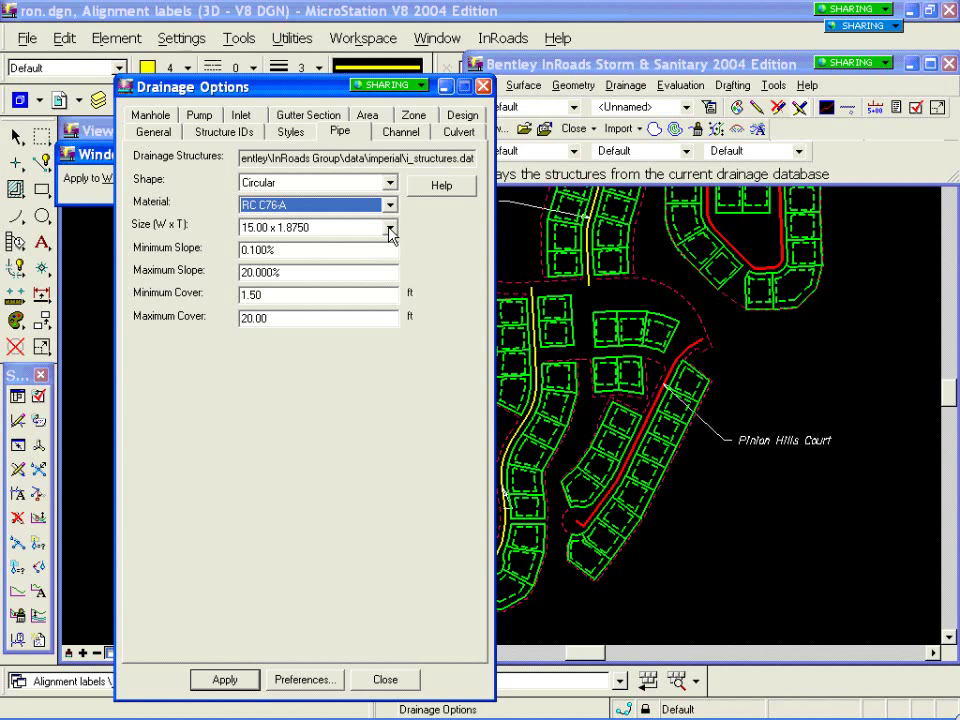
pyautogui.click(390, 230)
pyautogui.click(391, 244)
pyautogui.click(314, 257)
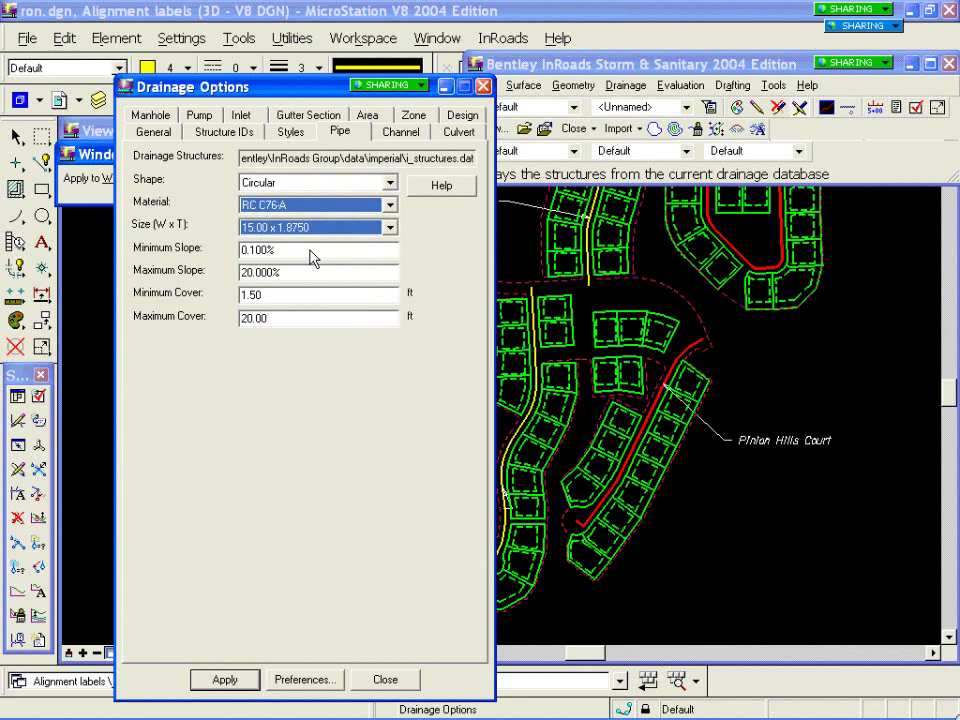
pyautogui.click(390, 229)
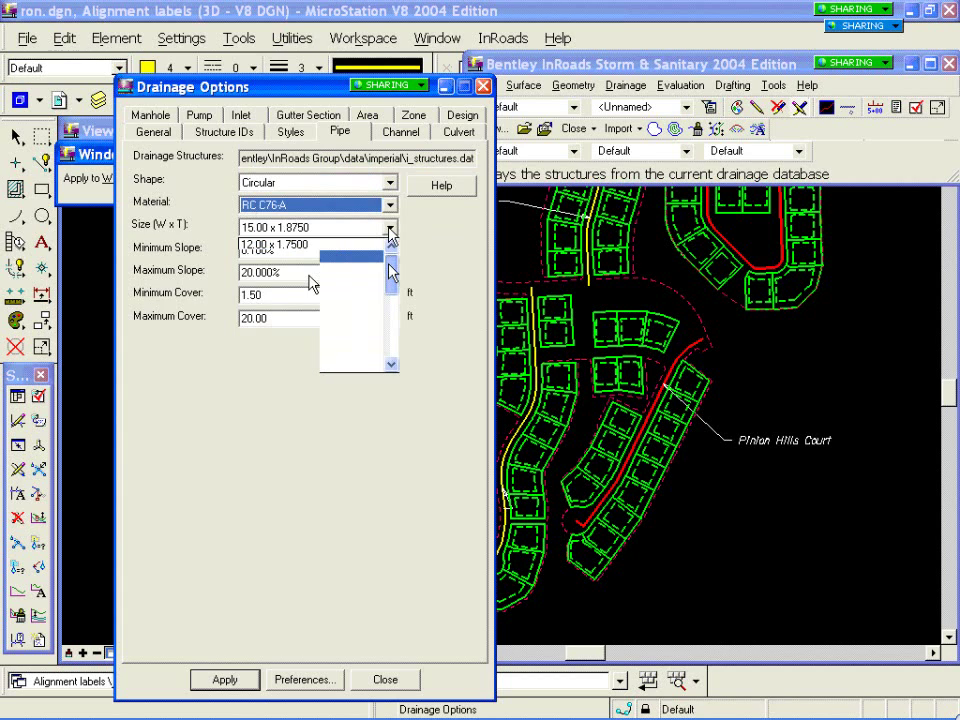
pyautogui.click(312, 283)
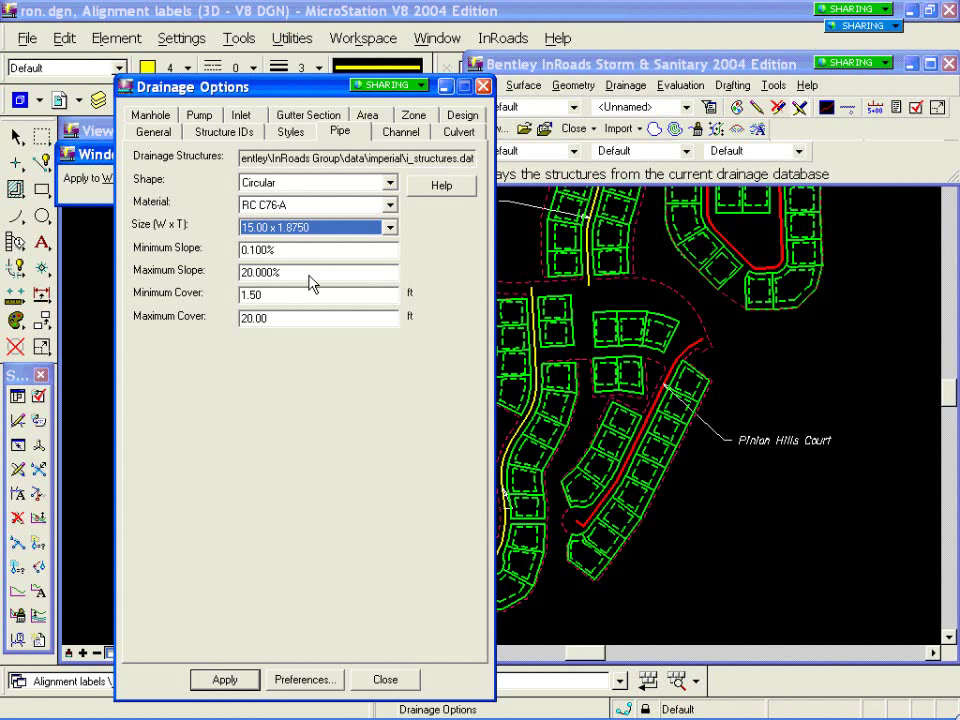
# Step: Review the default channel settings with their material choices and the culvert settings with their entrance edge choices
pyautogui.click(408, 131)
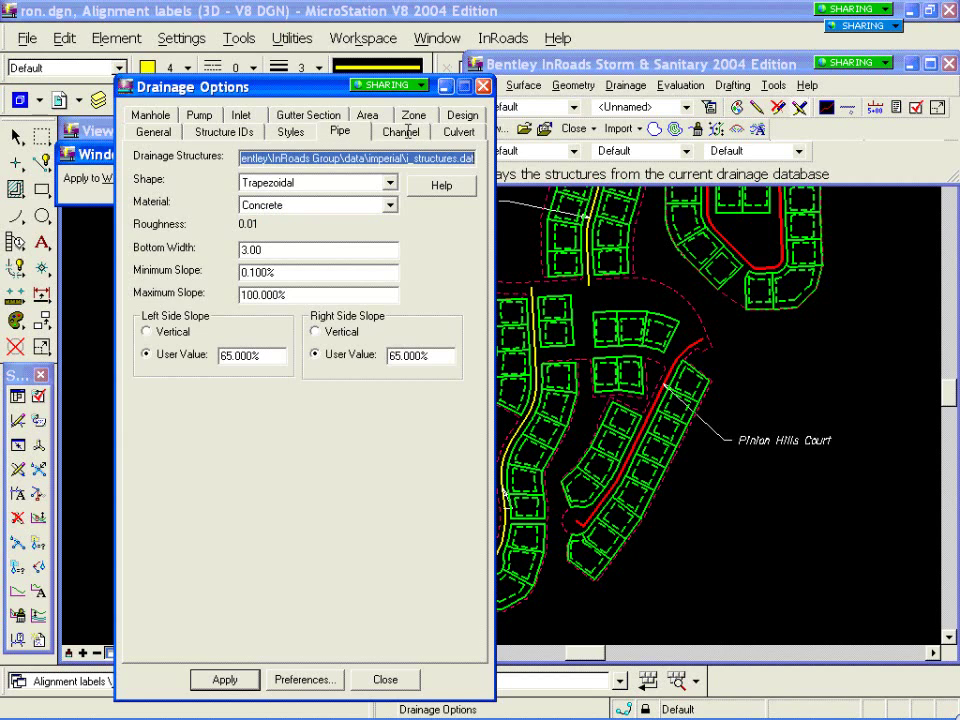
pyautogui.press('Left')
pyautogui.click(390, 205)
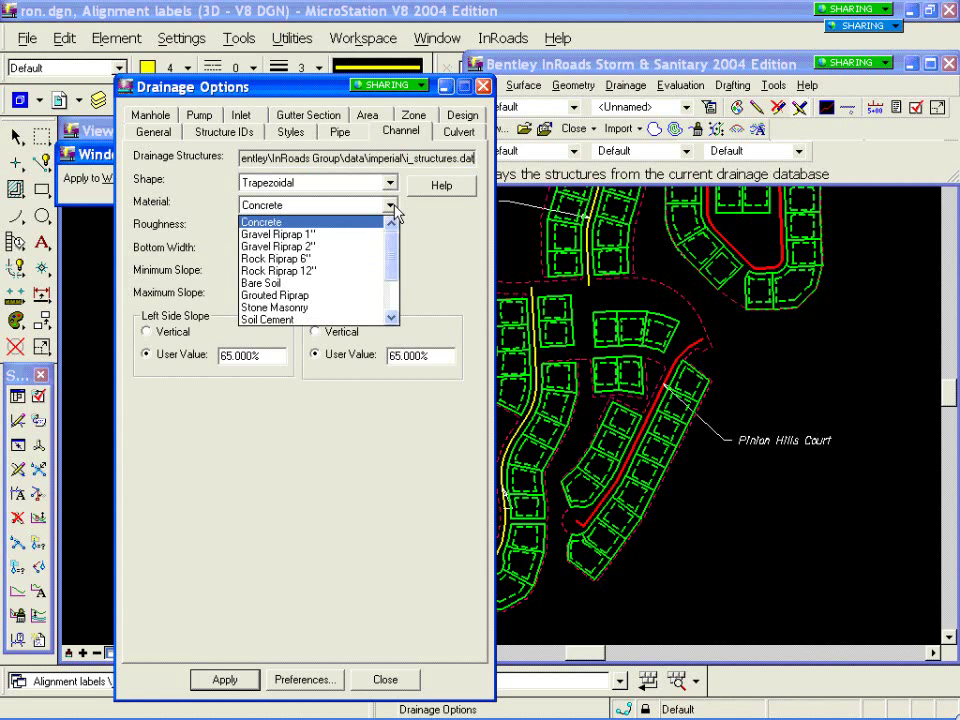
pyautogui.click(447, 137)
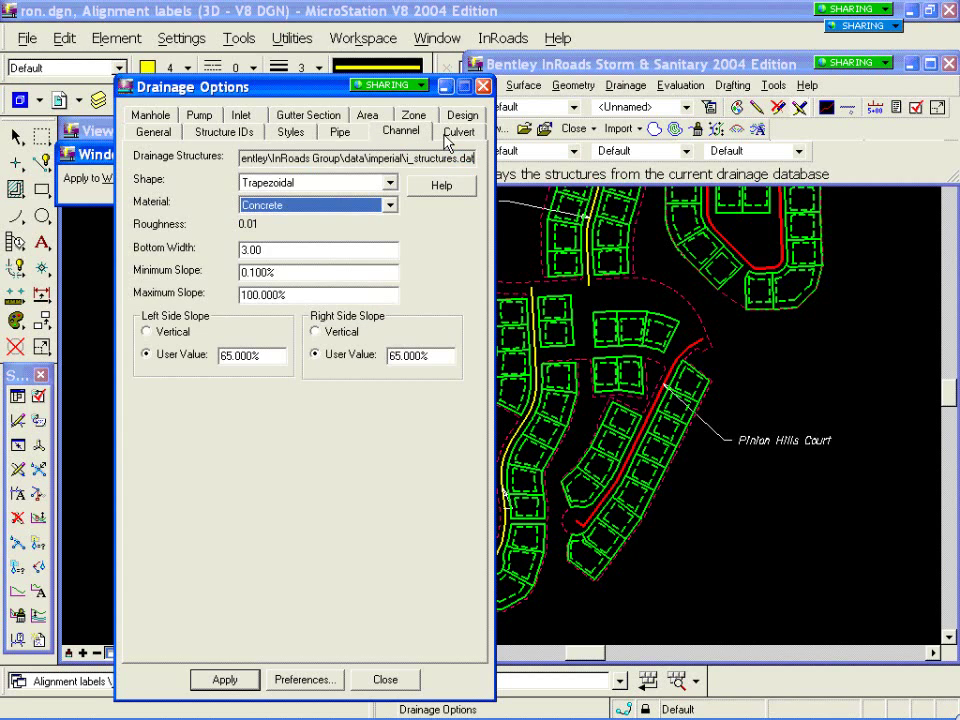
pyautogui.click(447, 137)
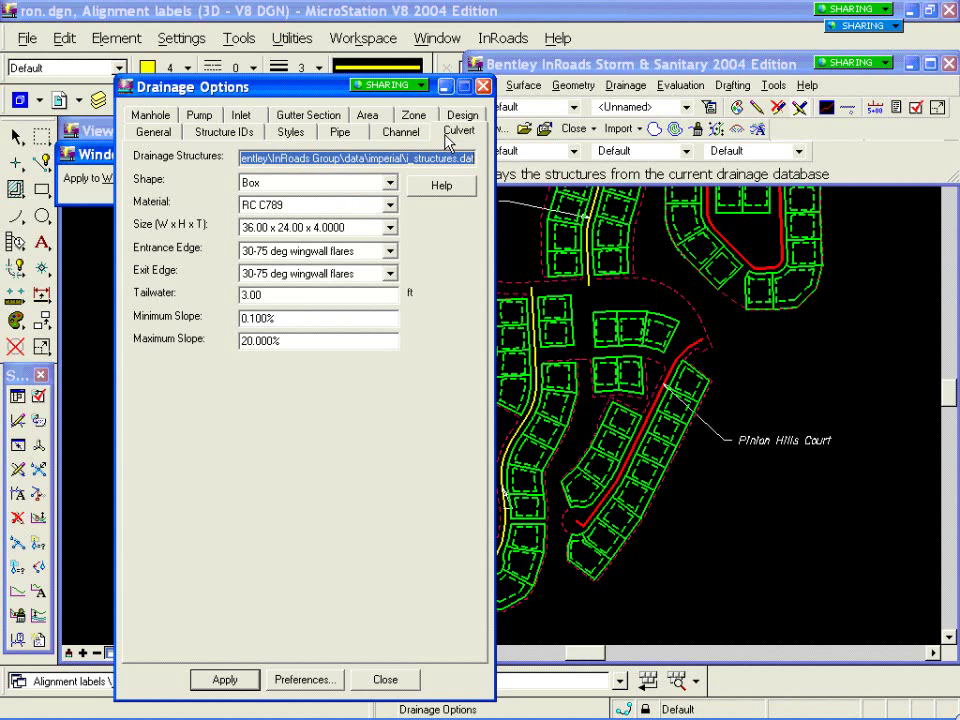
pyautogui.click(391, 252)
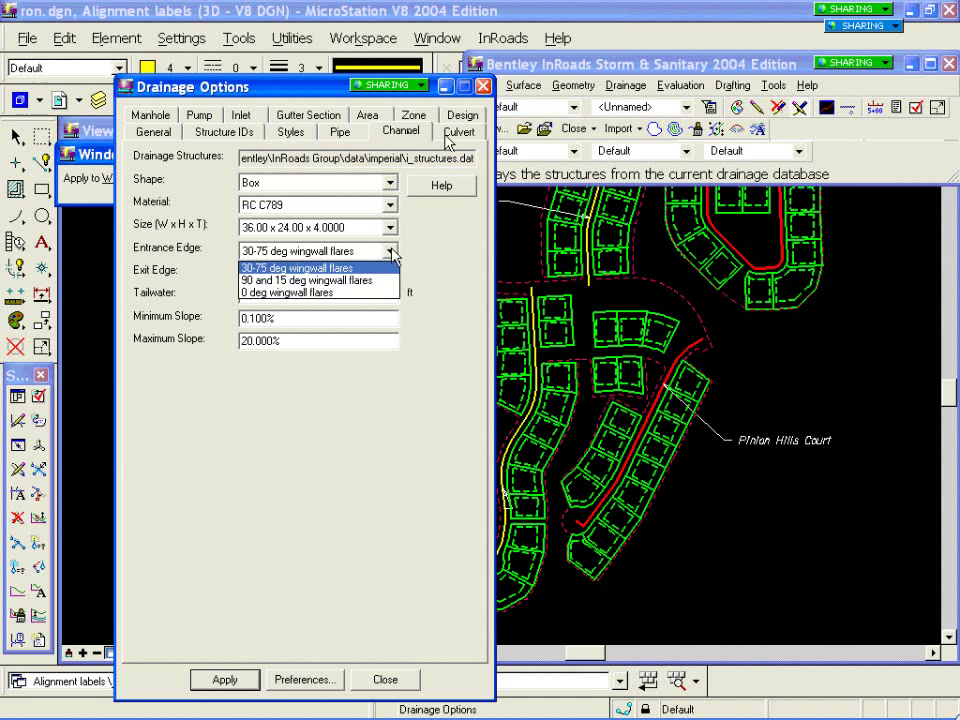
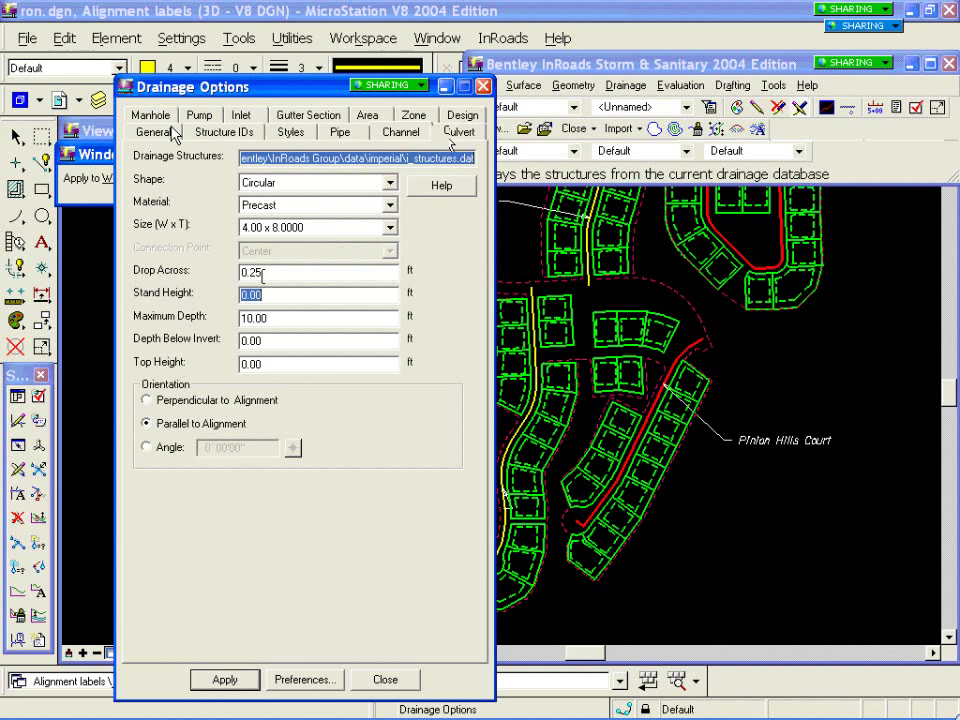
# Step: Review the default manhole depth and orientation settings, followed by the pump, inlet and gutter section defaults
pyautogui.click(150, 114)
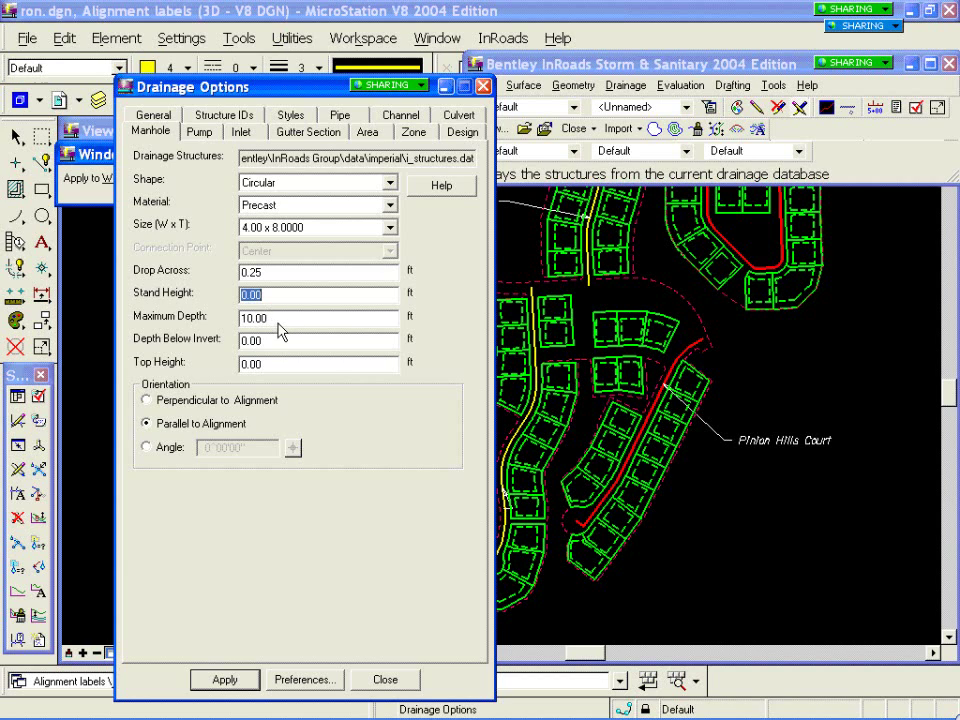
pyautogui.click(278, 321)
pyautogui.hotkey('shift', 'Tab')
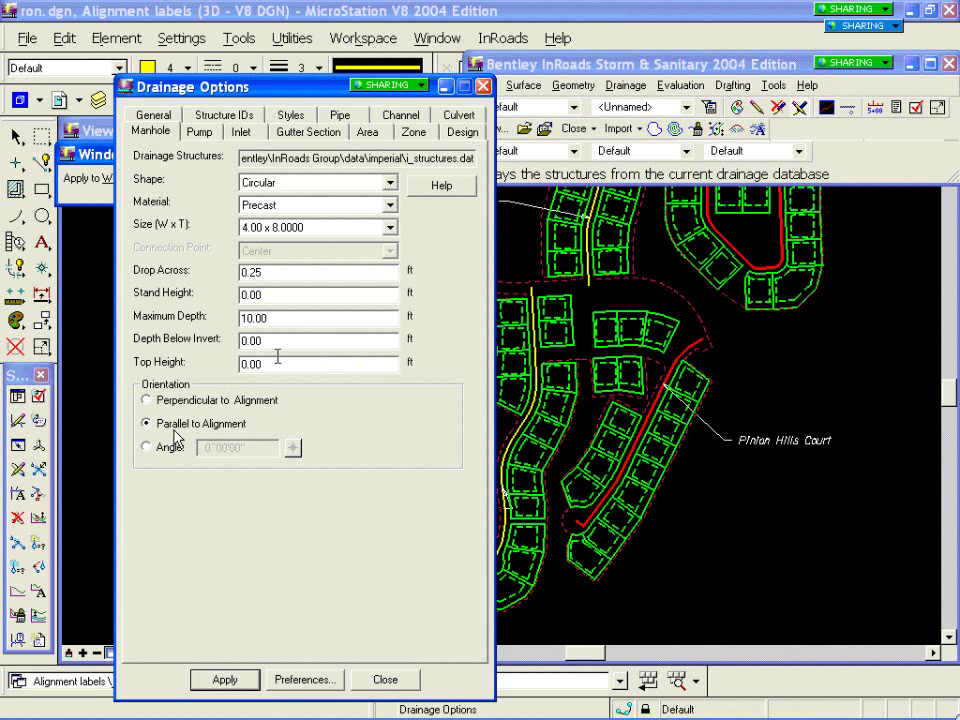
pyautogui.click(274, 318)
pyautogui.click(196, 136)
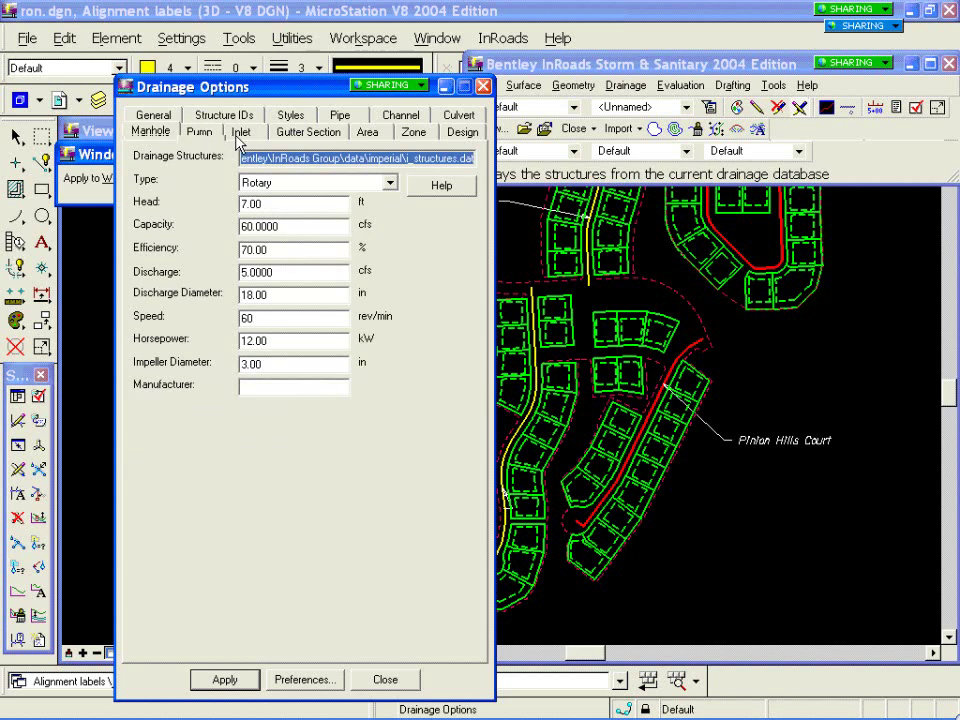
pyautogui.click(237, 138)
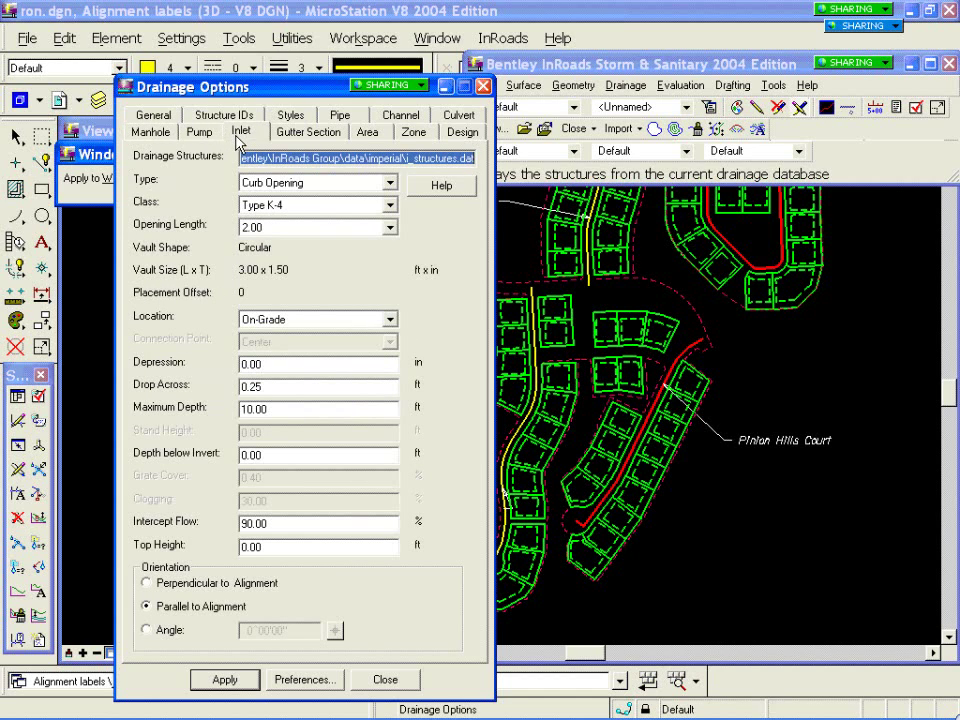
pyautogui.click(312, 140)
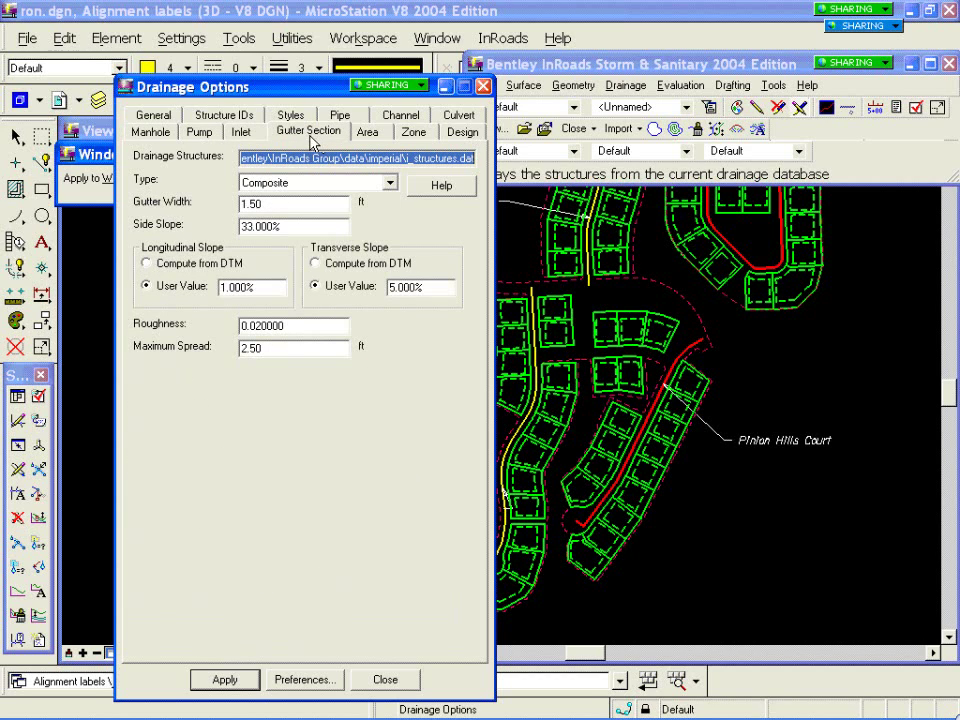
# Step: Review the Area options for rainfall method and time of concentration, read their help topic and close it
pyautogui.click(362, 134)
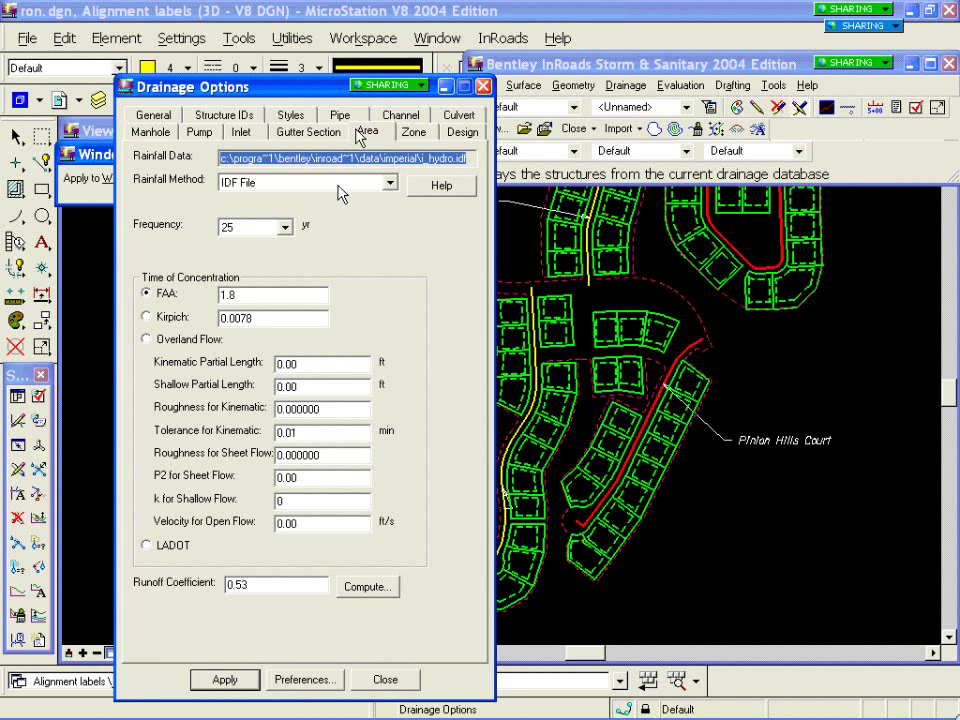
pyautogui.click(390, 183)
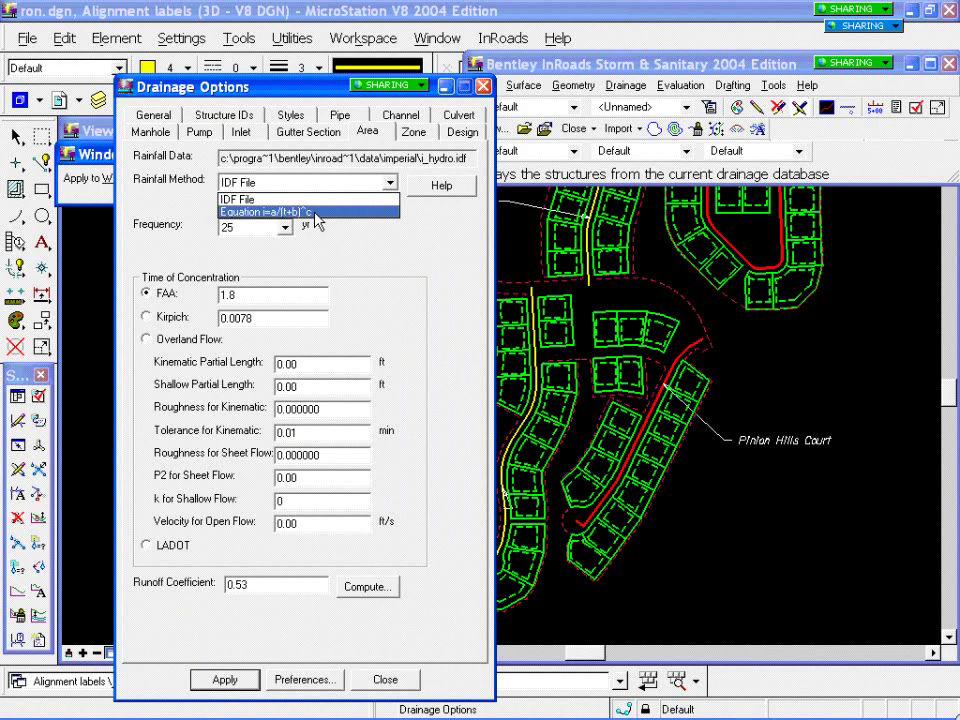
pyautogui.click(476, 200)
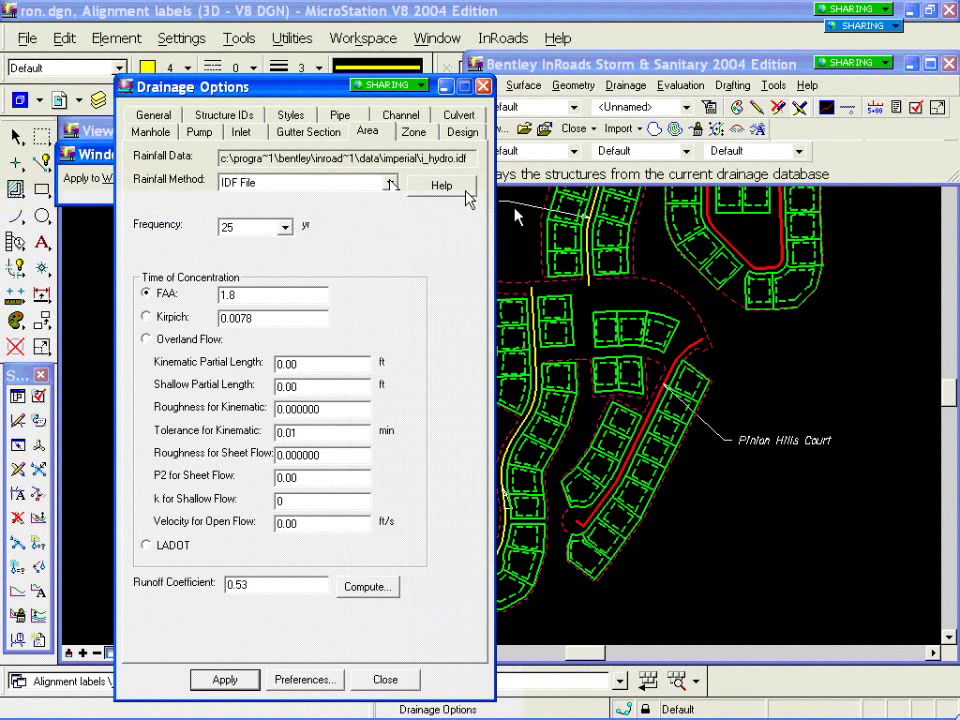
pyautogui.click(469, 195)
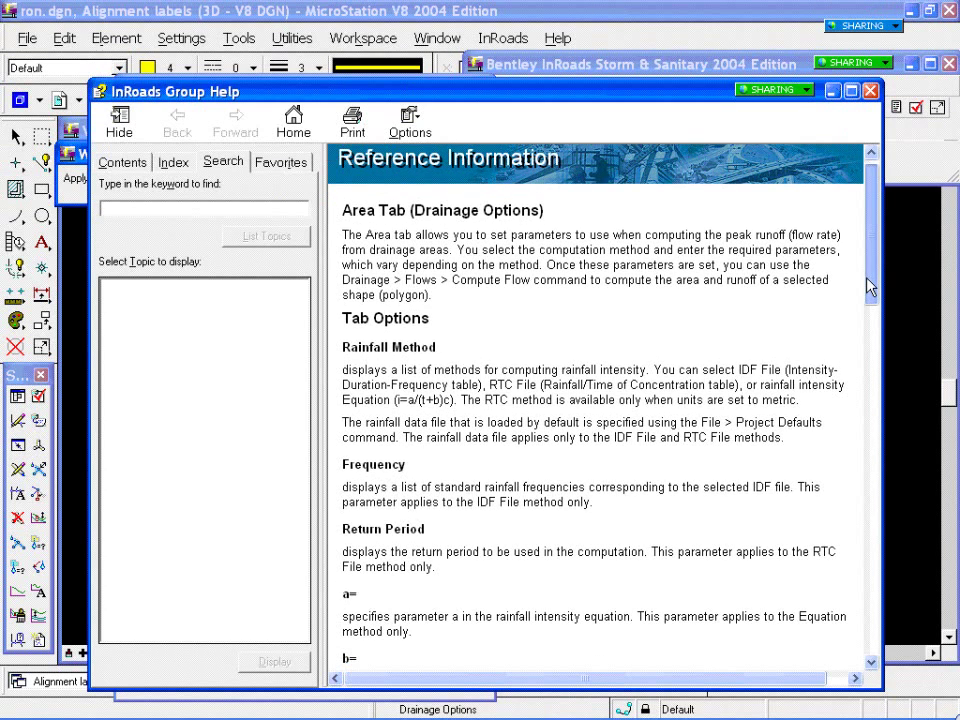
pyautogui.scroll(-3, 868, 283)
pyautogui.click(870, 93)
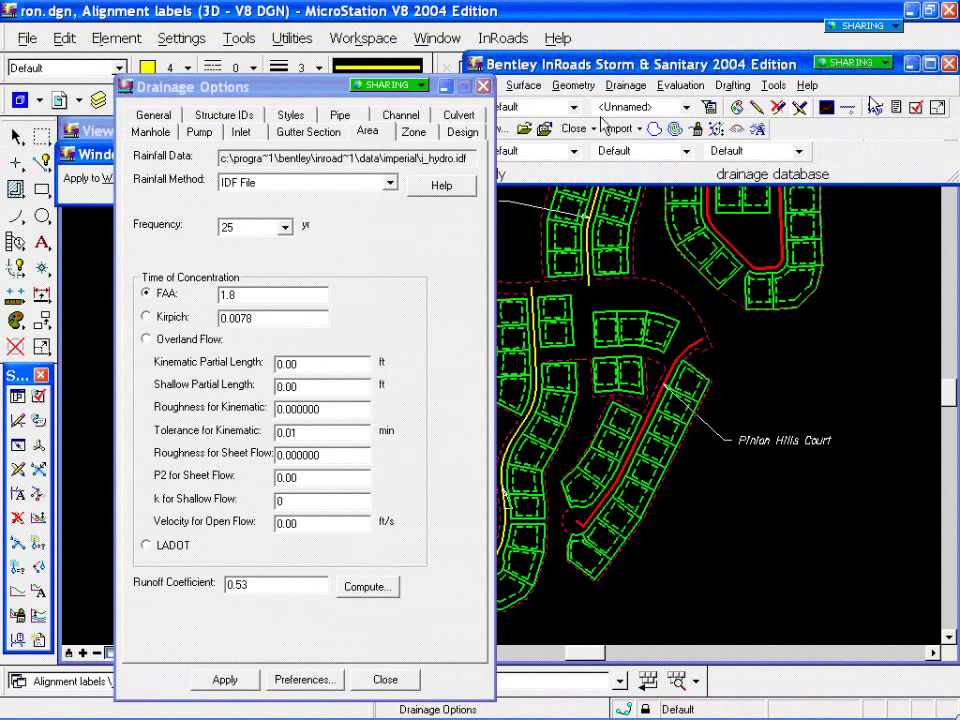
# Step: Review the Zone peaking factor and infiltration options and the Design criteria, and close Drainage Options
pyautogui.click(413, 133)
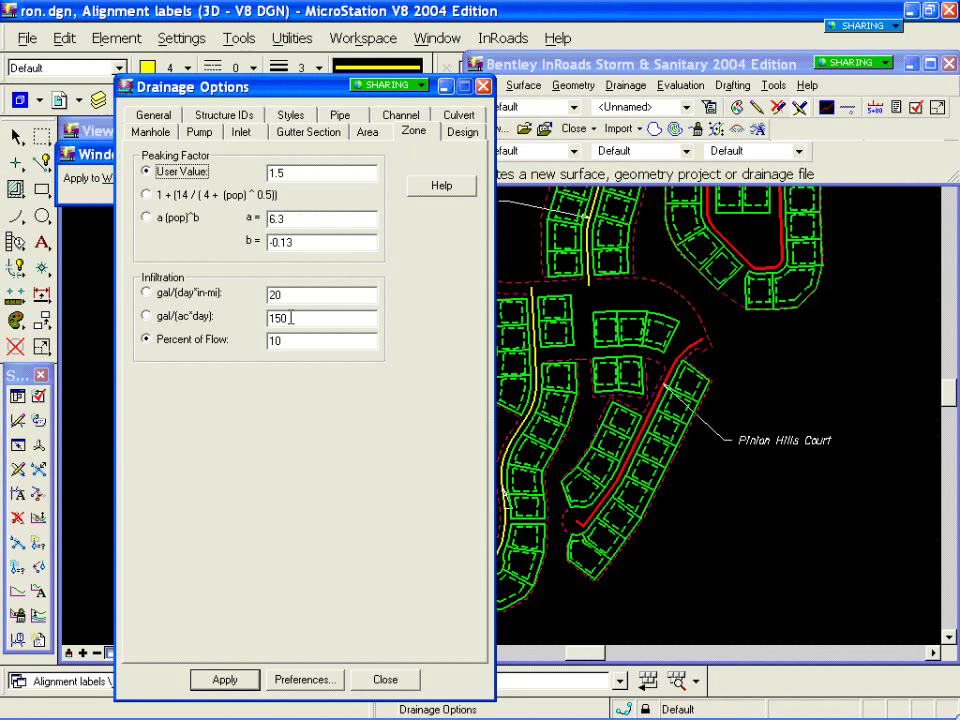
pyautogui.click(468, 133)
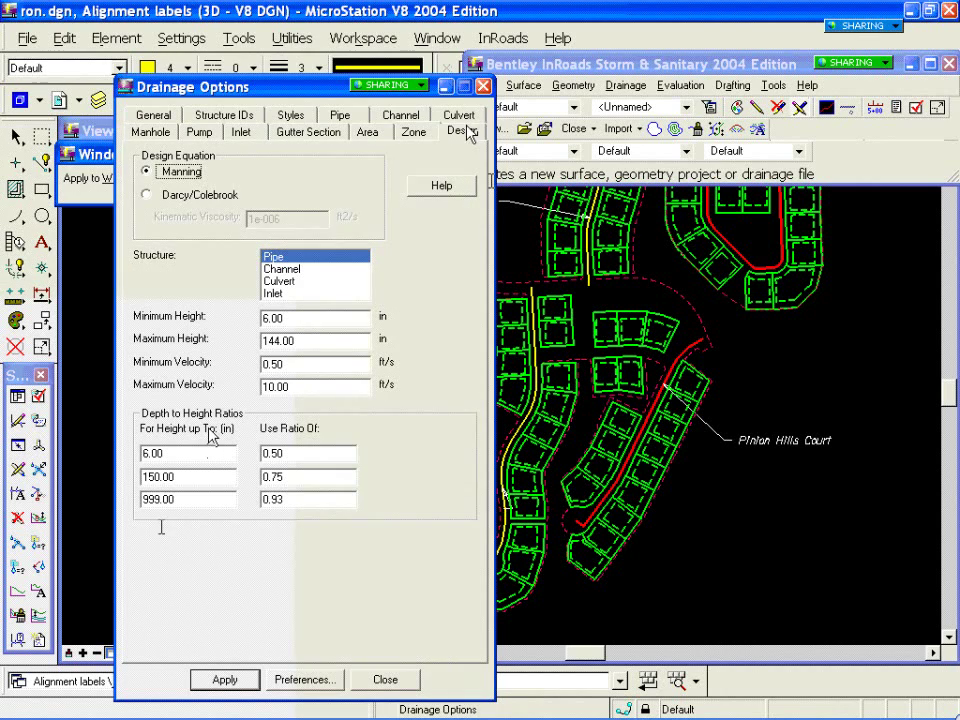
pyautogui.click(385, 680)
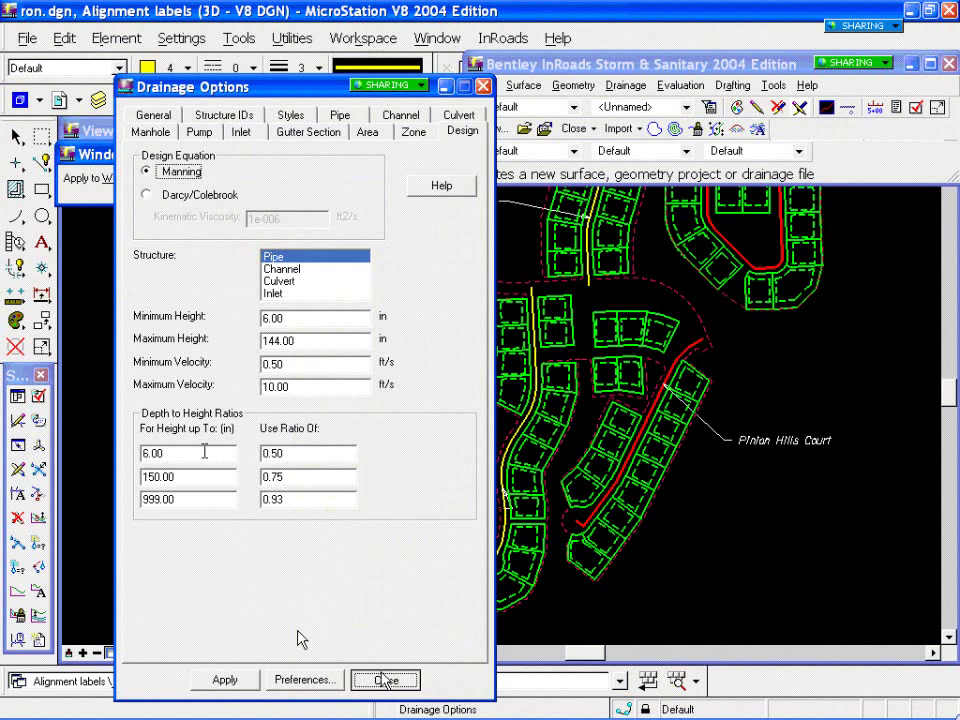
# Step: Switch to the i_structures.dat file in Notepad and examine its introduction and pipe materials with their roughness coefficients
pyautogui.hotkey('alt', 'Tab')
pyautogui.hotkey('alt', 'Tab')
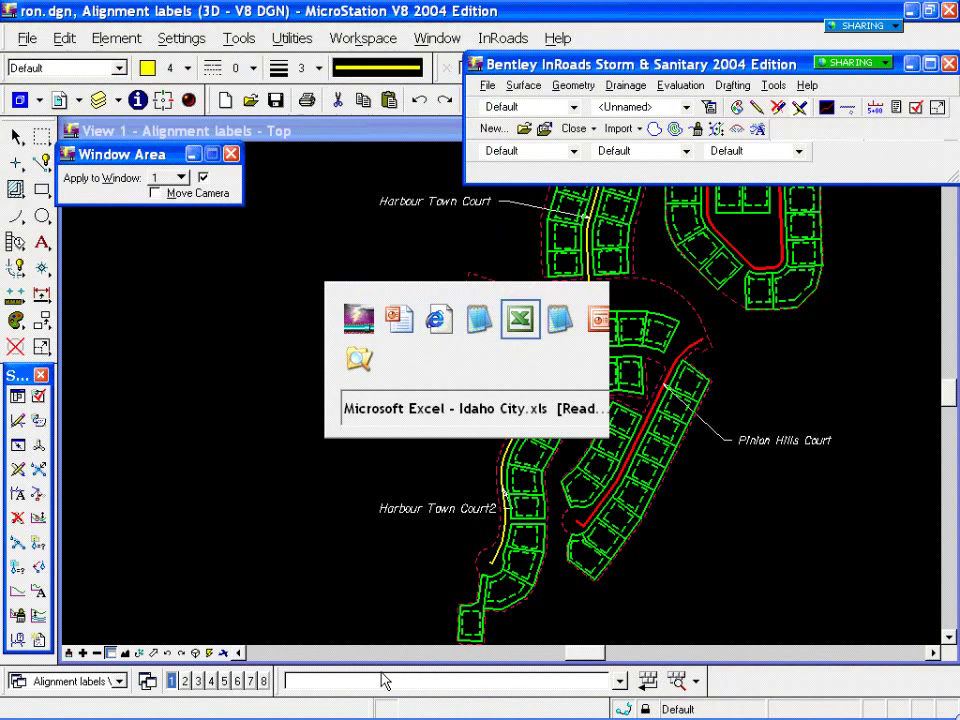
pyautogui.hotkey('alt', 'Tab')
pyautogui.hotkey('alt', 'shift', 'Tab')
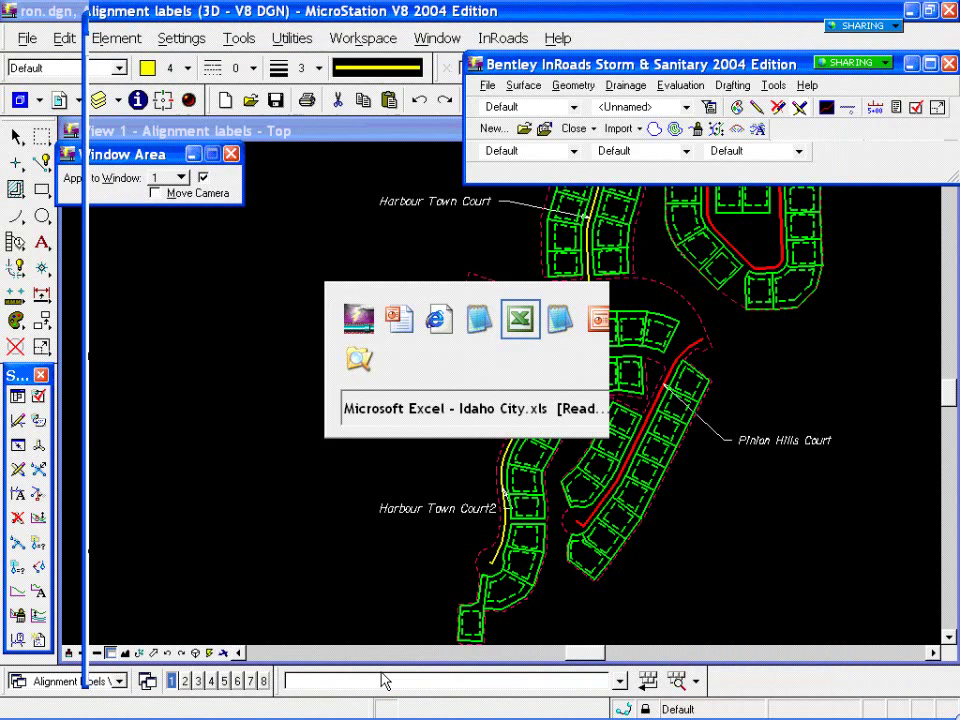
pyautogui.hotkey('alt', 'Tab')
pyautogui.hotkey('alt', 'shift', 'Tab')
pyautogui.hotkey('alt', 'Tab')
pyautogui.hotkey('alt', 'shift', 'Tab')
pyautogui.hotkey('alt', 'Tab')
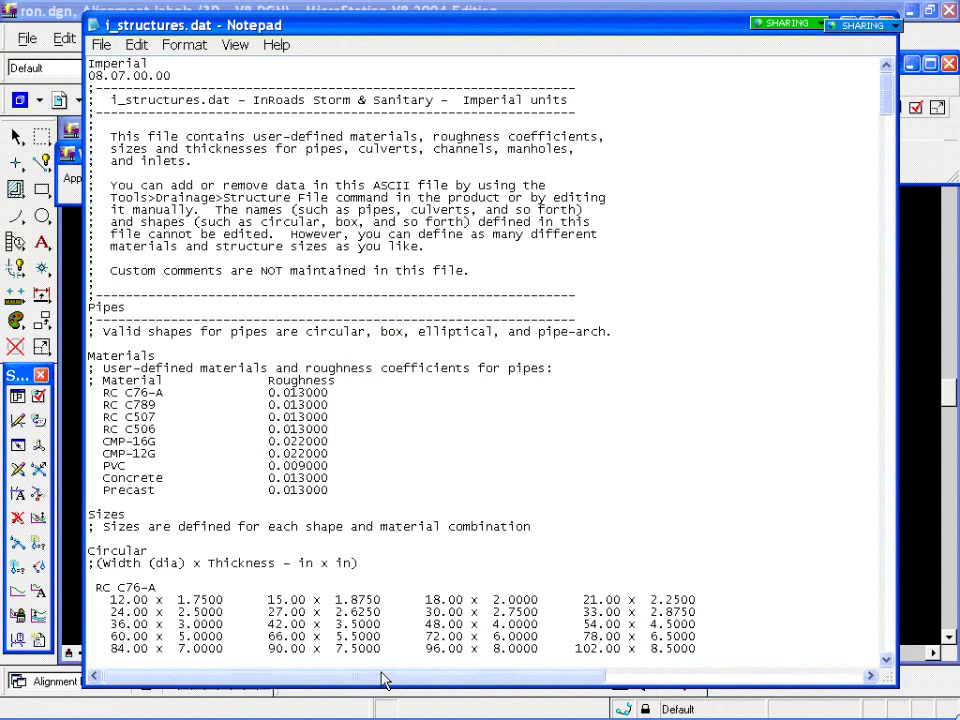
pyautogui.hotkey('alt', 'Tab')
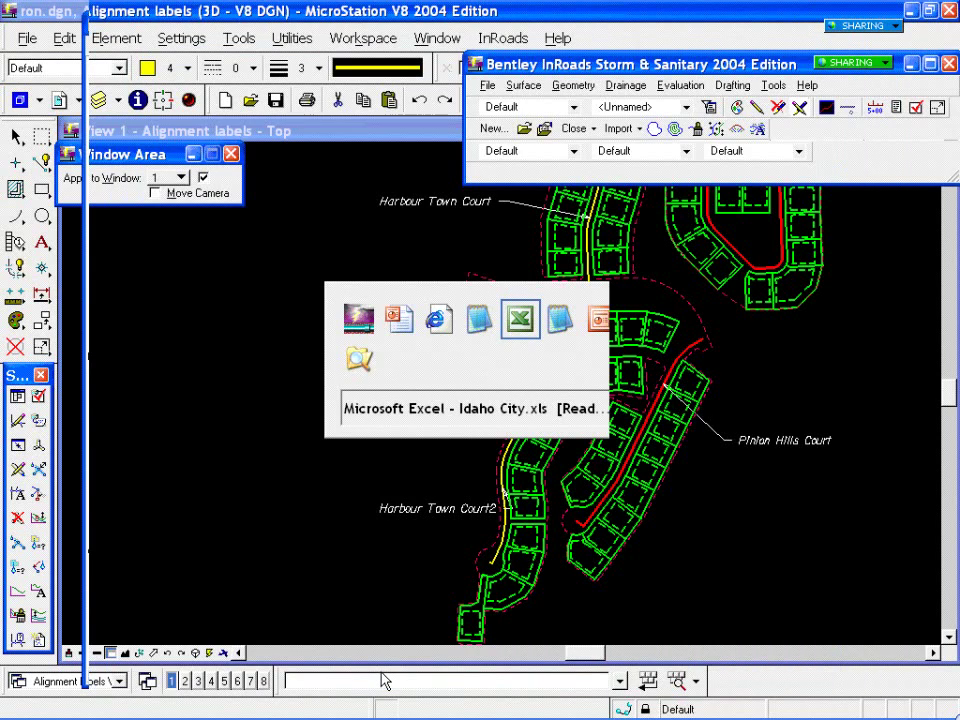
pyautogui.hotkey('alt', 'shift', 'Tab')
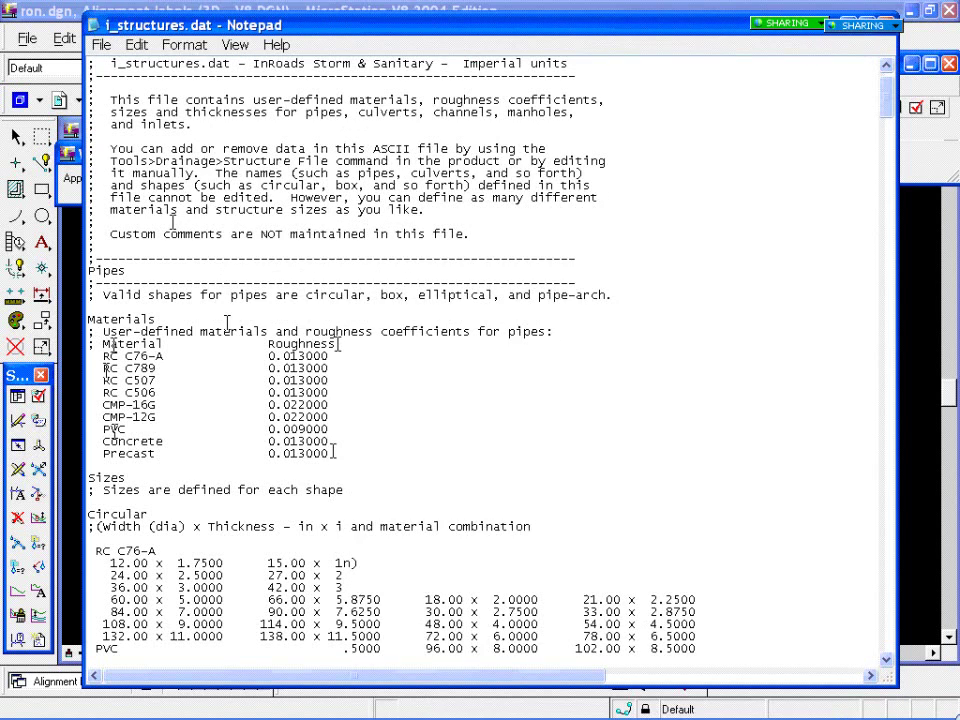
# Step: Replace the PVC pipe material name with a first name and add an Asbestos material with roughness .1 below Precast
pyautogui.moveTo(116, 431); pyautogui.dragTo(268, 430)
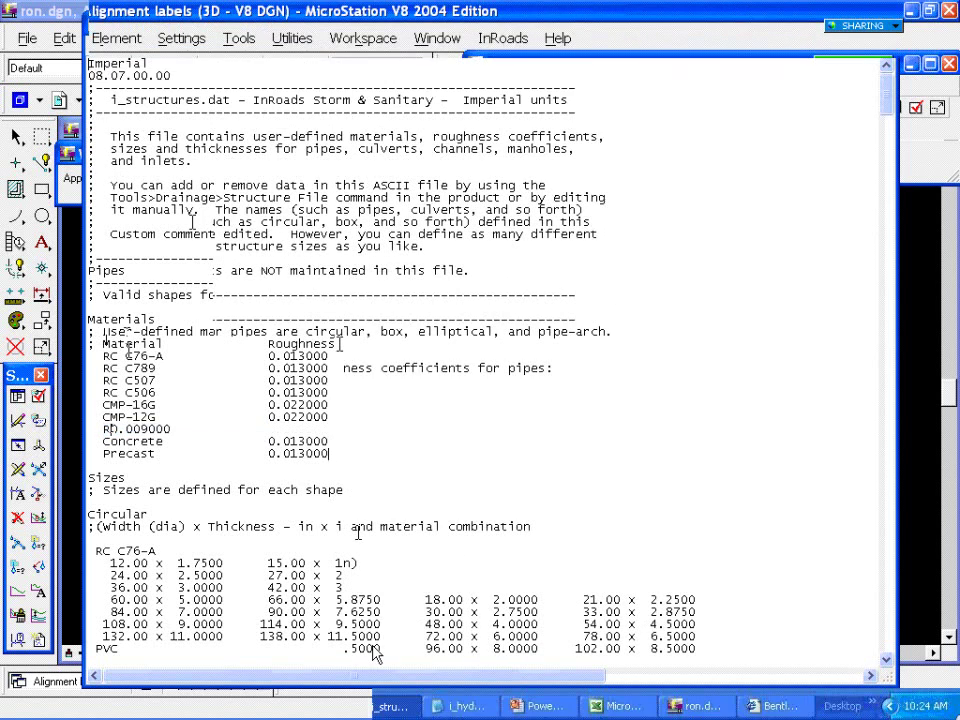
pyautogui.click(328, 452)
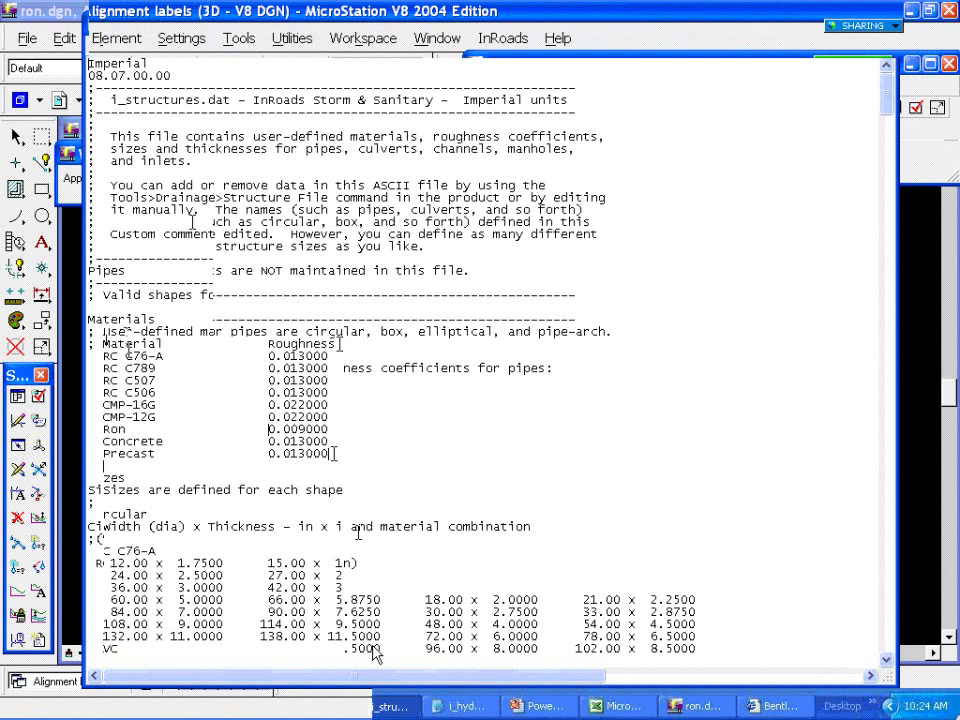
pyautogui.write('Asbestos              >')
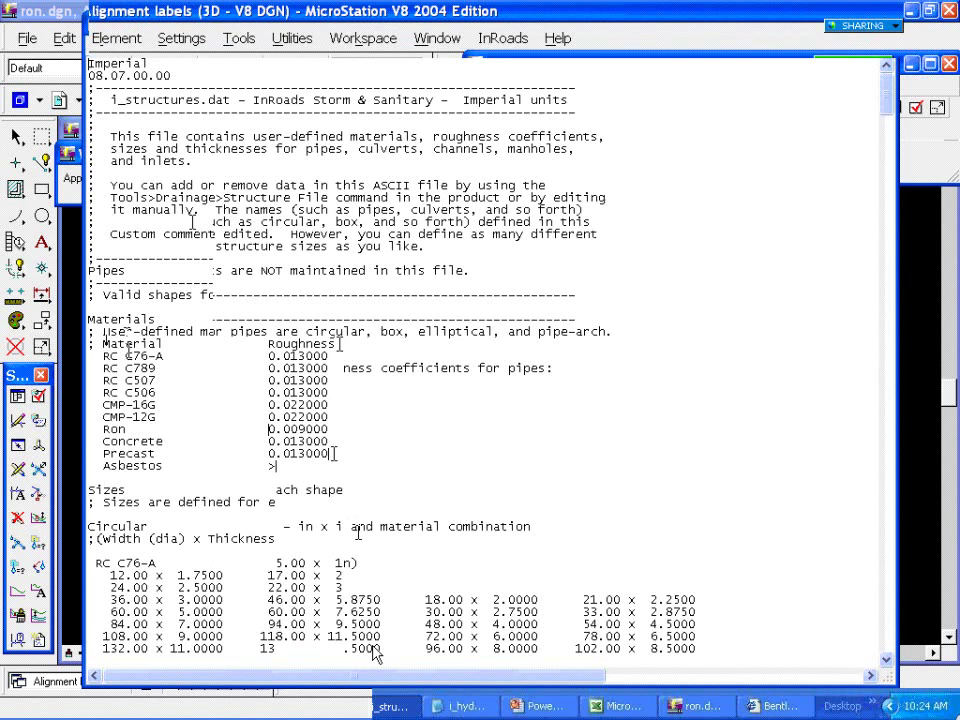
pyautogui.write('1')
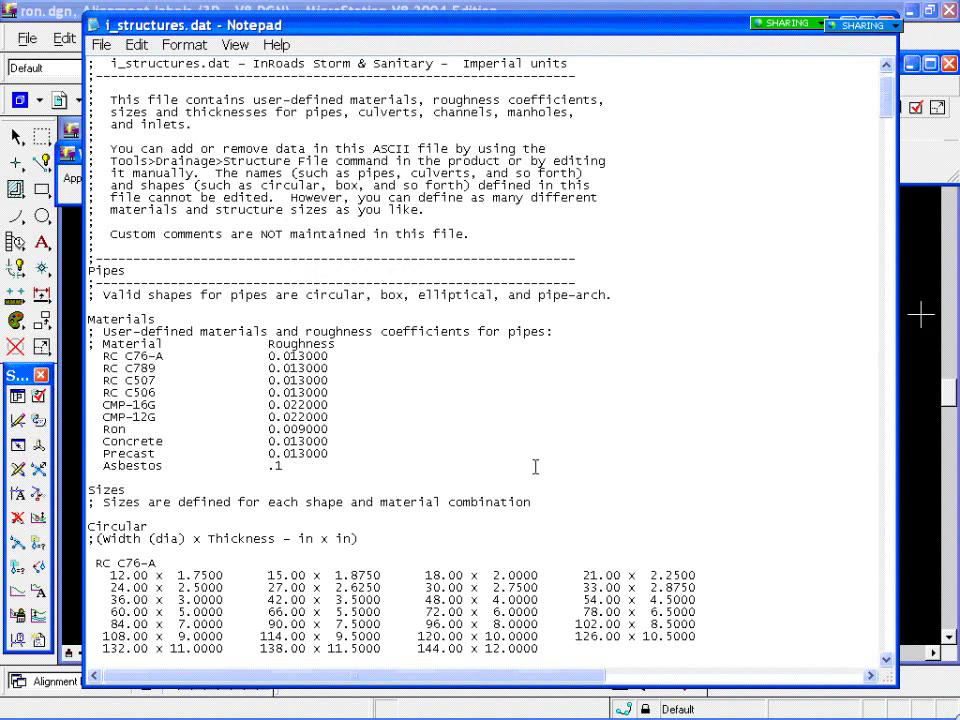
# Step: Review the circular pipe sizes for each material and the culvert materials and edges in the structures file
pyautogui.scroll(-7, 535, 467)
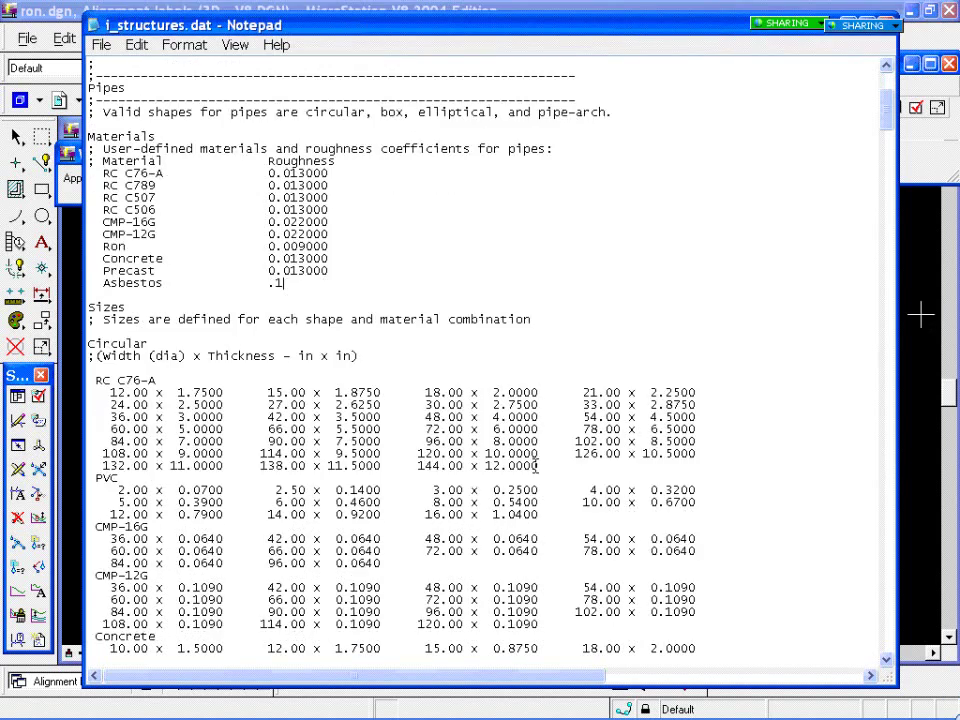
pyautogui.scroll(2, 925, 323)
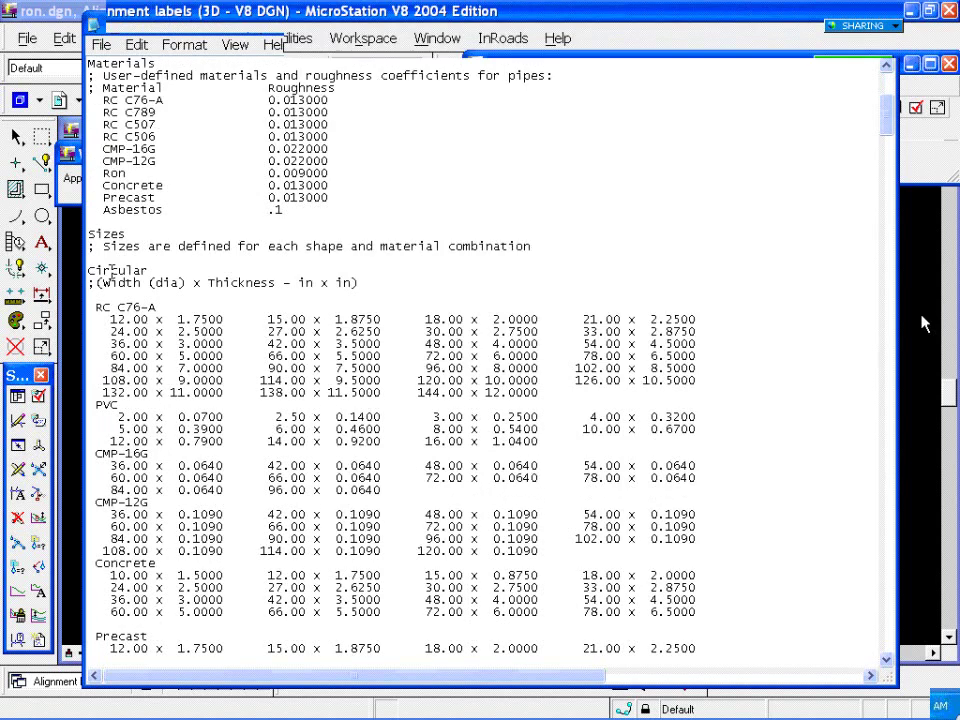
pyautogui.scroll(-2, 488, 375)
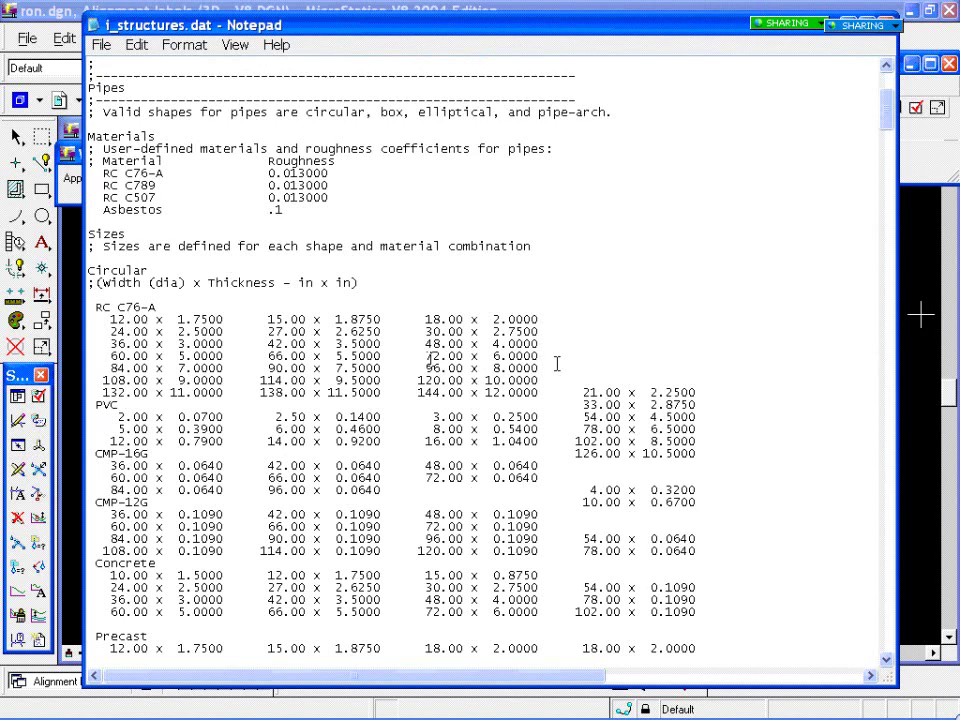
pyautogui.moveTo(425, 356); pyautogui.dragTo(546, 357)
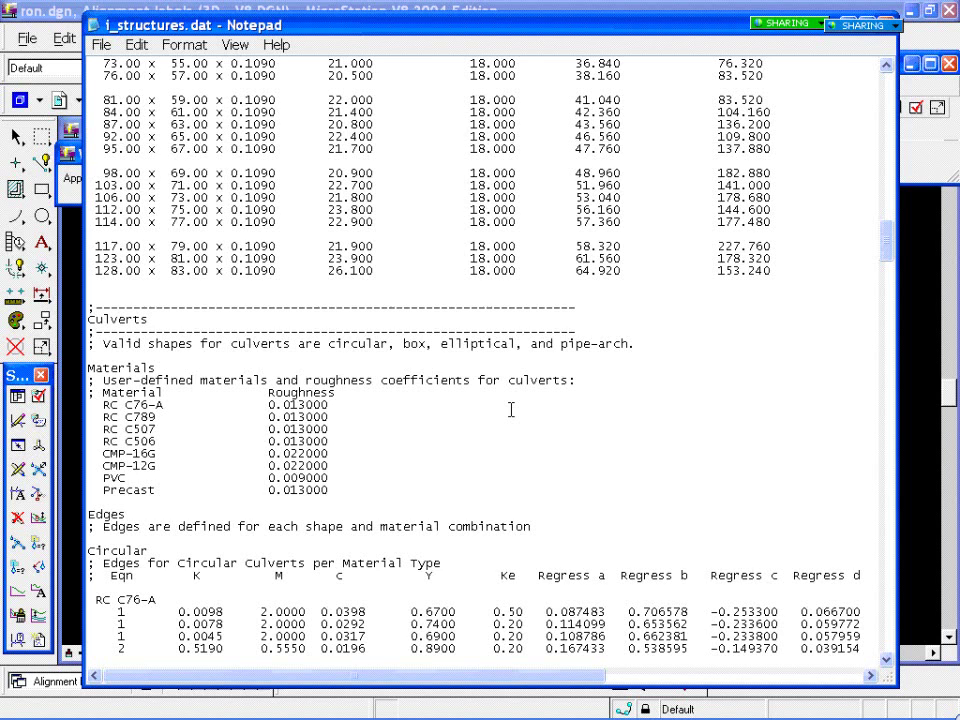
# Step: Switch to InRoads Storm & Sanitary, rename the PVC pipe material in the Drainage Structures File to a first name, and save it on exit
pyautogui.hotkey('alt', 'Tab')
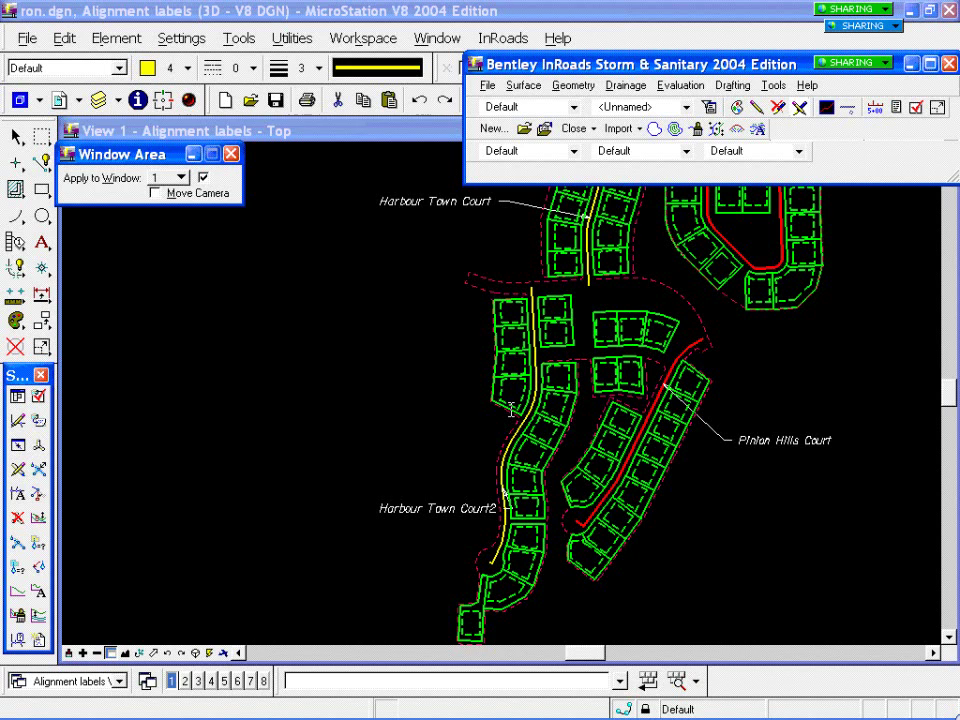
pyautogui.click(772, 85)
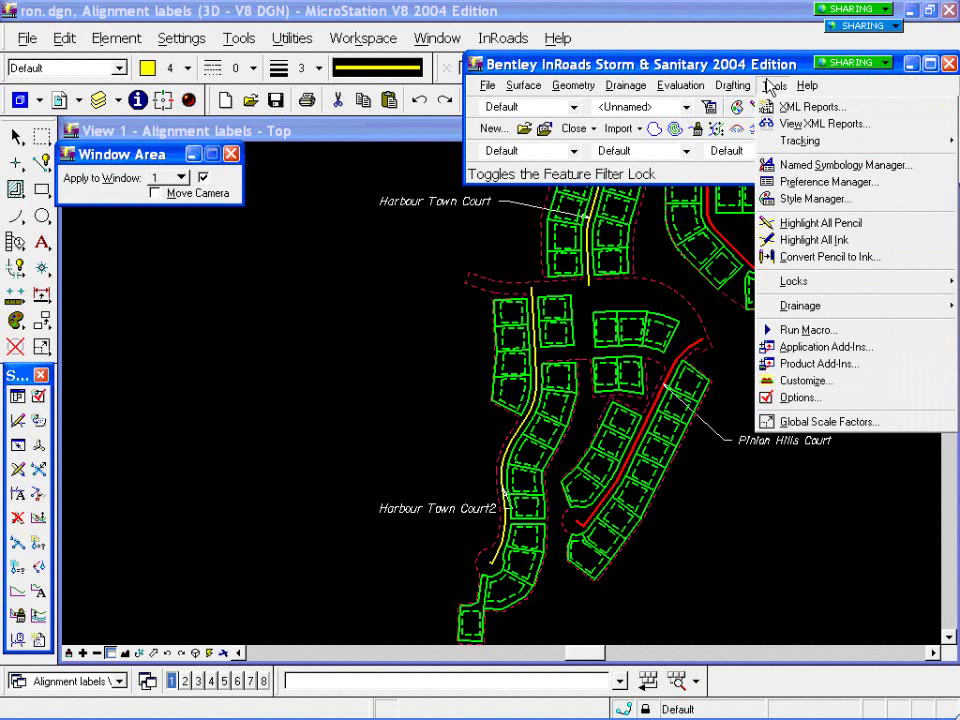
pyautogui.moveTo(765, 308)
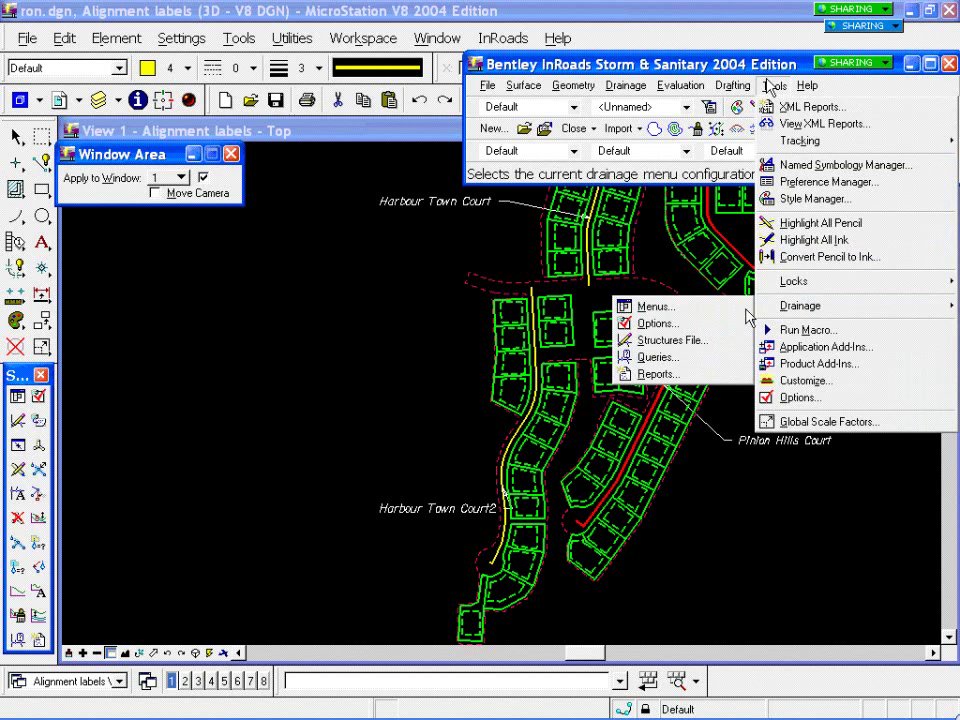
pyautogui.click(694, 341)
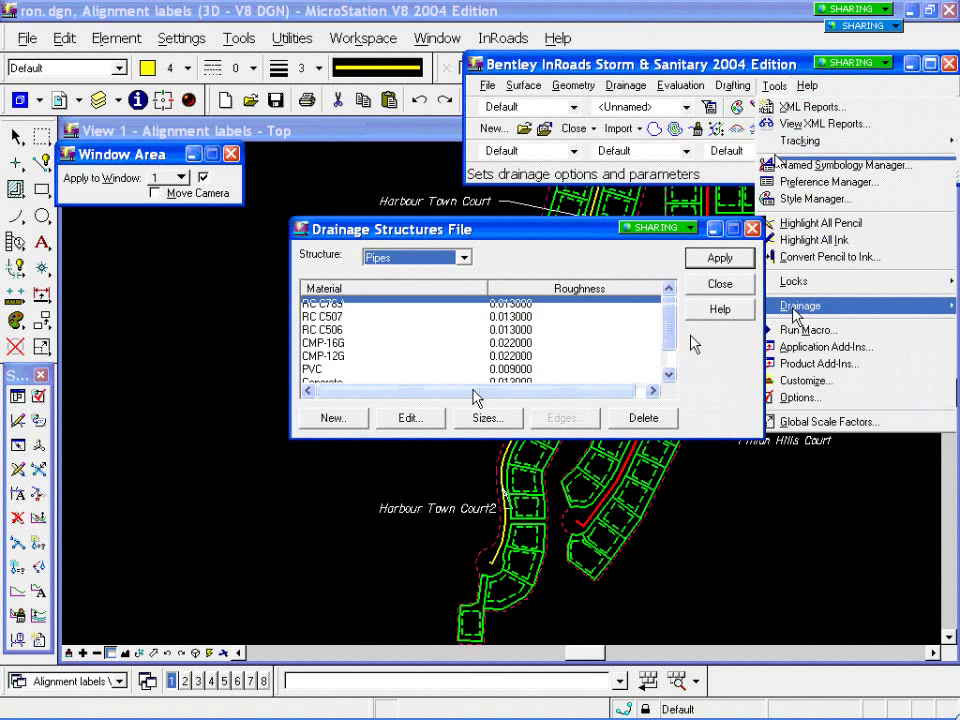
pyautogui.click(310, 370)
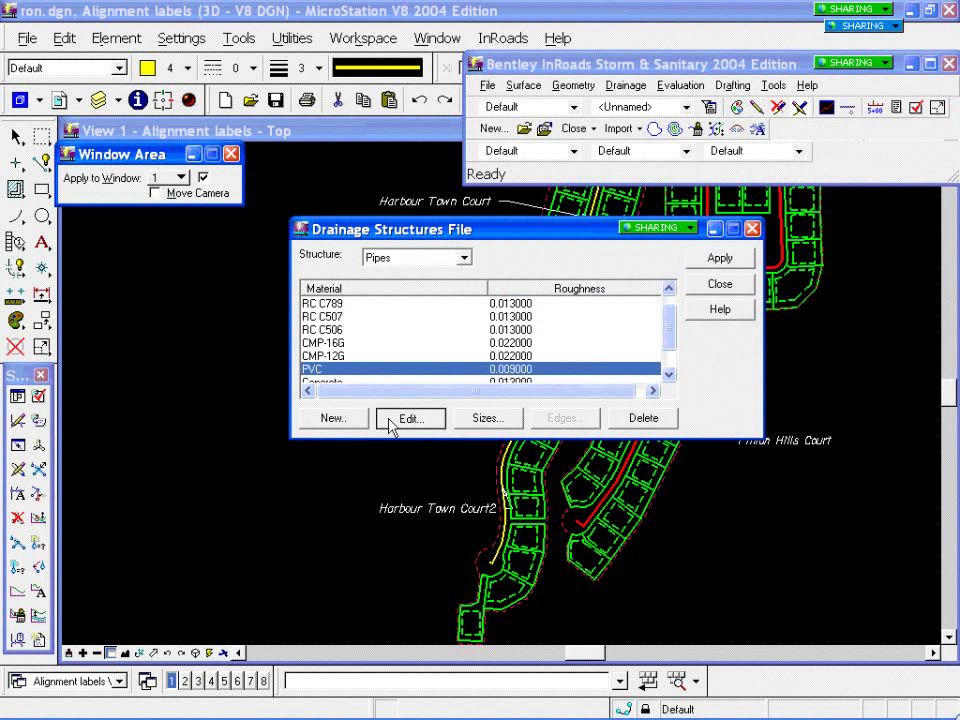
pyautogui.click(391, 425)
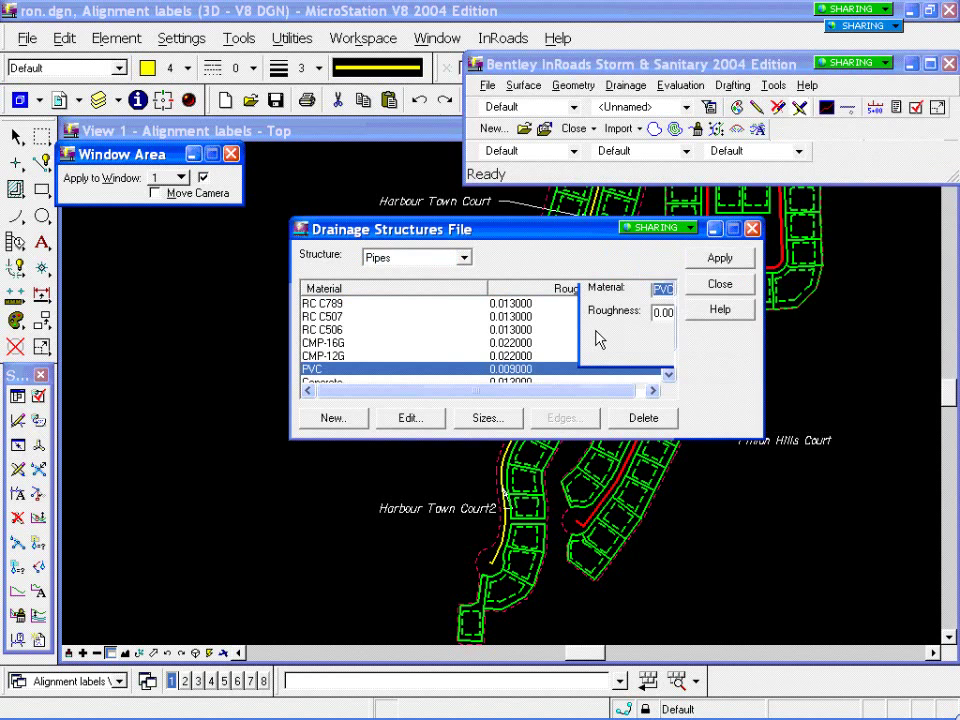
pyautogui.write('Ron')
pyautogui.click(805, 290)
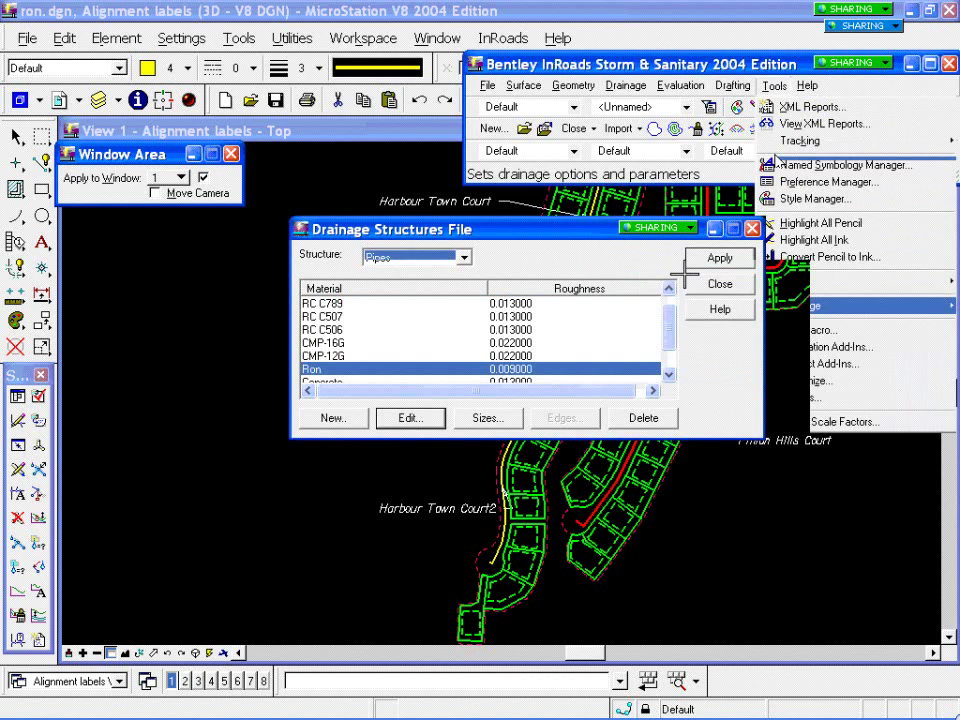
pyautogui.click(705, 287)
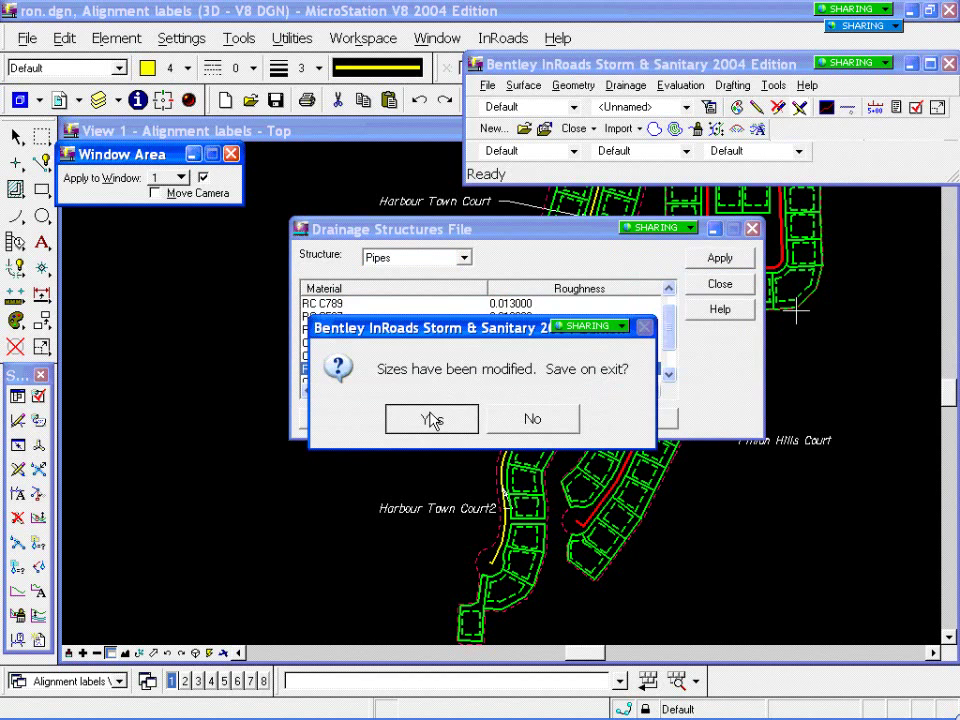
pyautogui.click(432, 419)
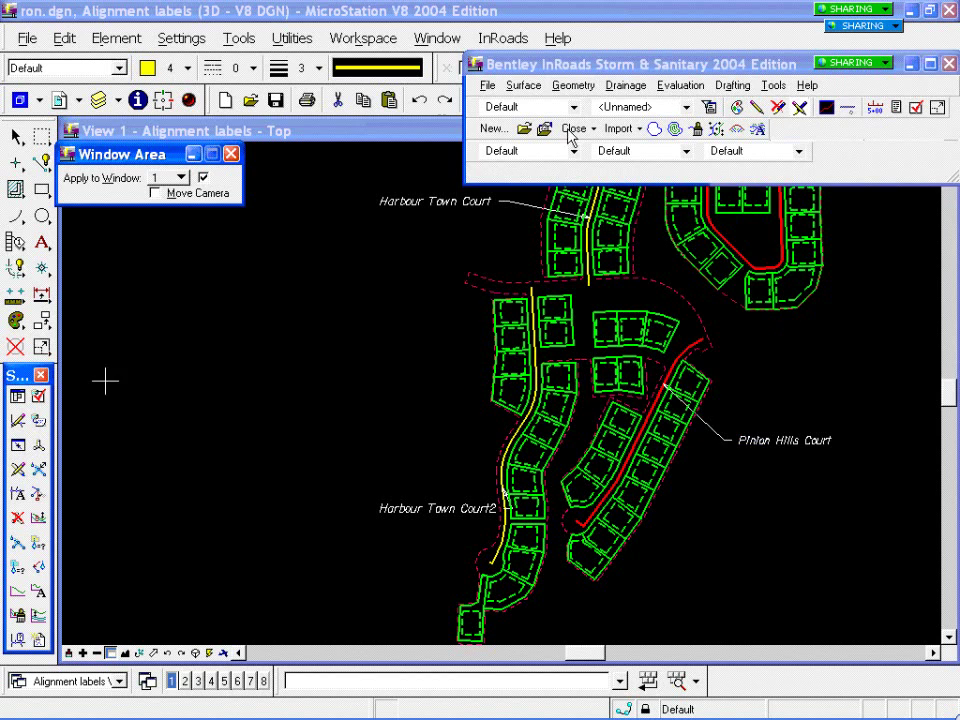
# Step: Check the pipe material choices in Drainage Options for the renamed material and close the options
pyautogui.click(40, 398)
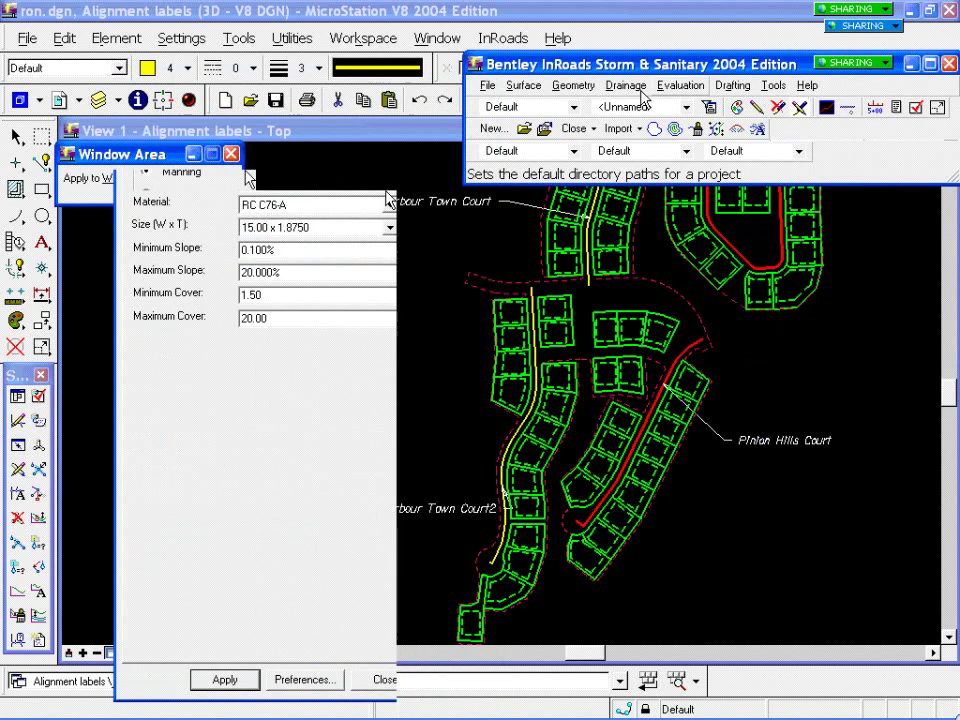
pyautogui.click(390, 205)
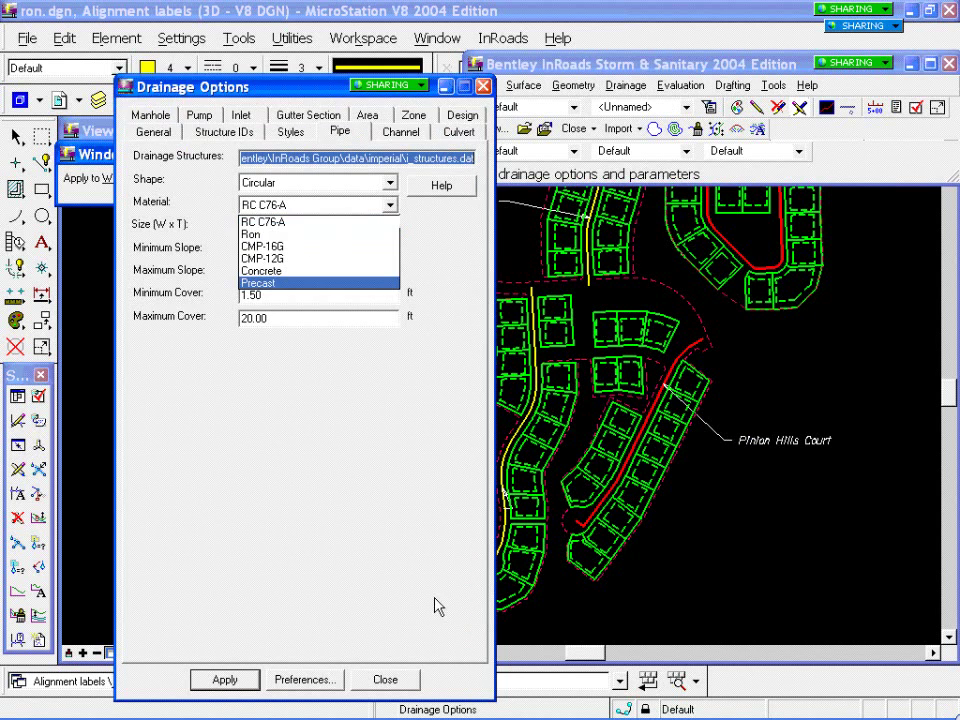
pyautogui.click(386, 681)
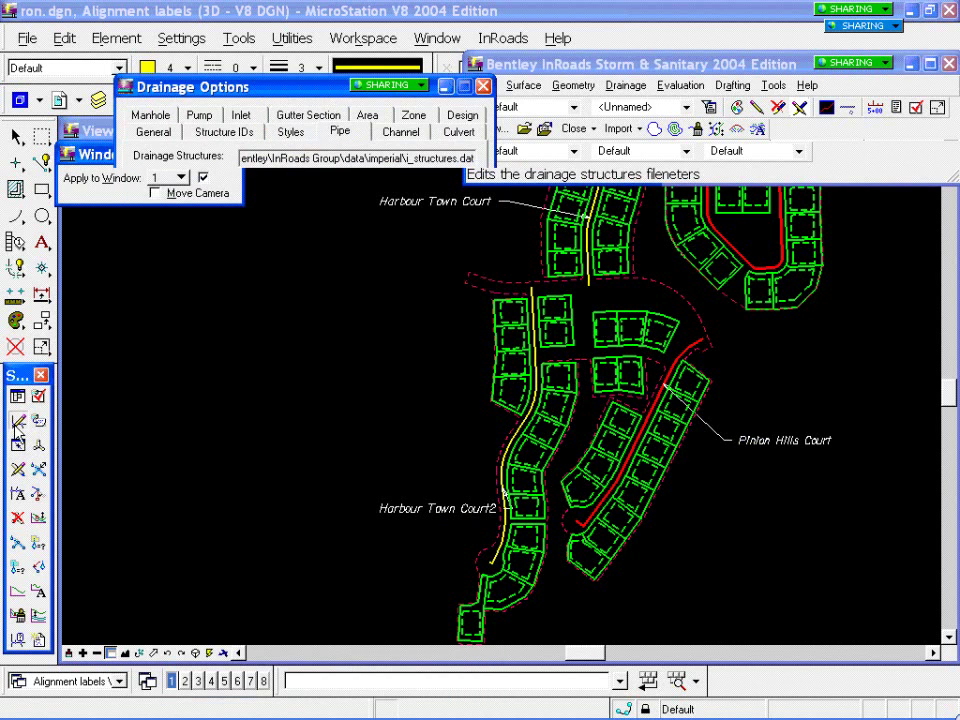
# Step: Reopen the Drainage Structures File, look through its complete pipe material list and close it
pyautogui.click(18, 422)
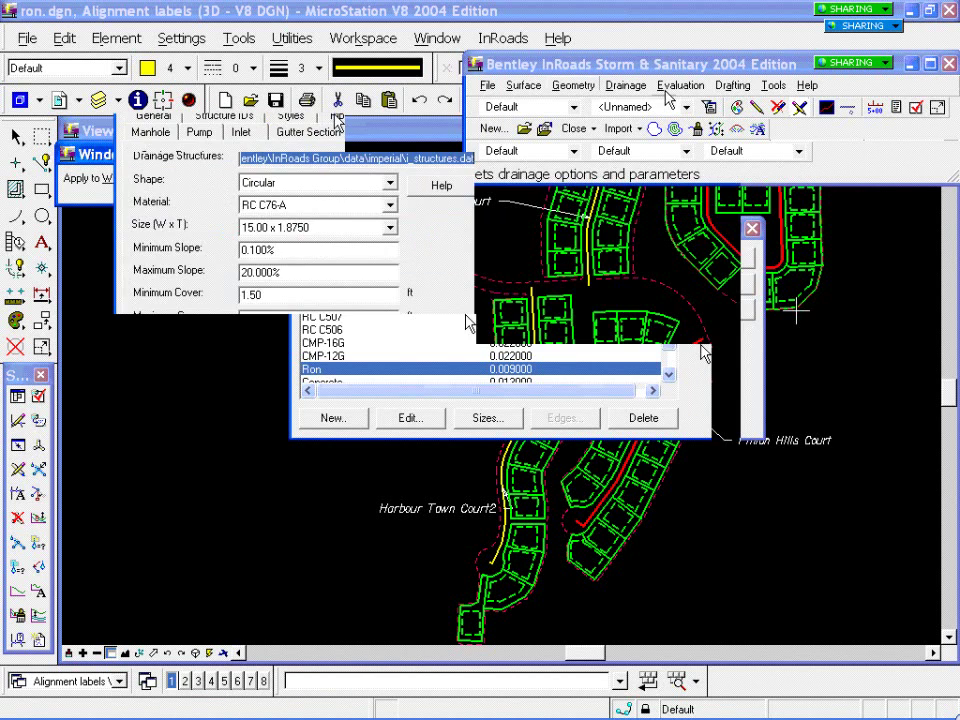
pyautogui.moveTo(671, 339); pyautogui.dragTo(666, 370)
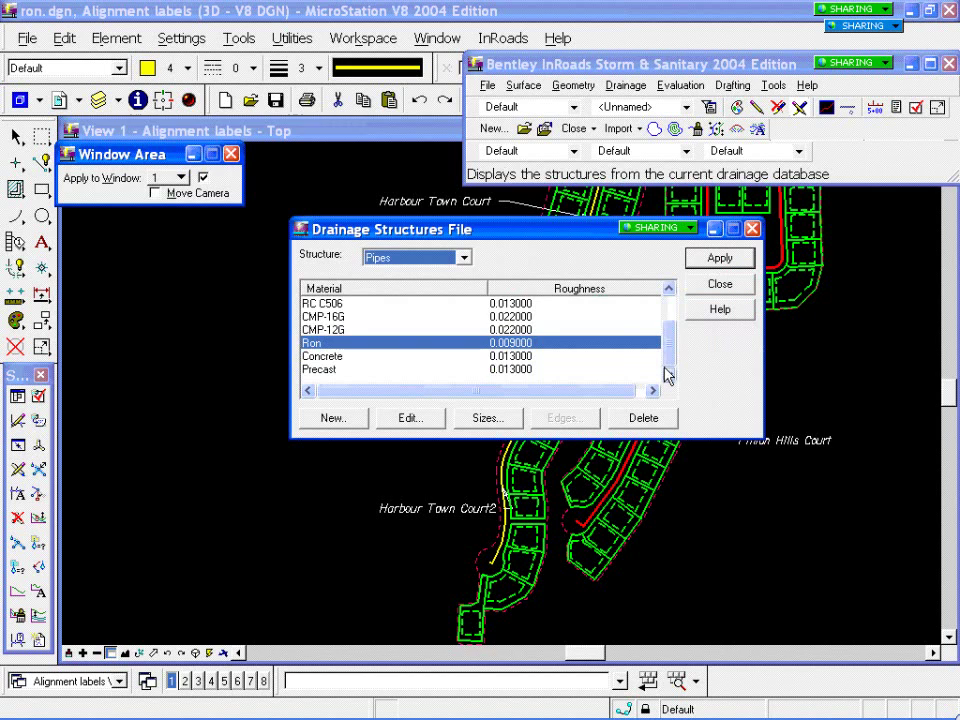
pyautogui.scroll(1, 677, 343)
pyautogui.scroll(-1, 600, 360)
pyautogui.click(719, 286)
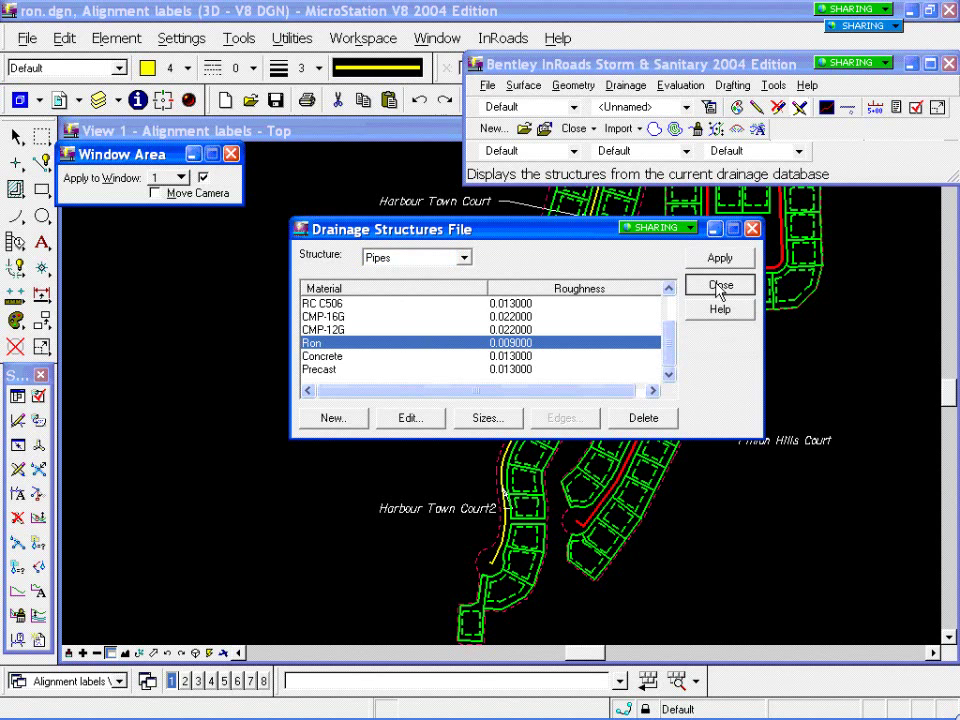
# Step: Switch to the i_hydro.idf file in Notepad and examine its intensity-duration-frequency table by duration and return period
pyautogui.hotkey('alt', 'Tab')
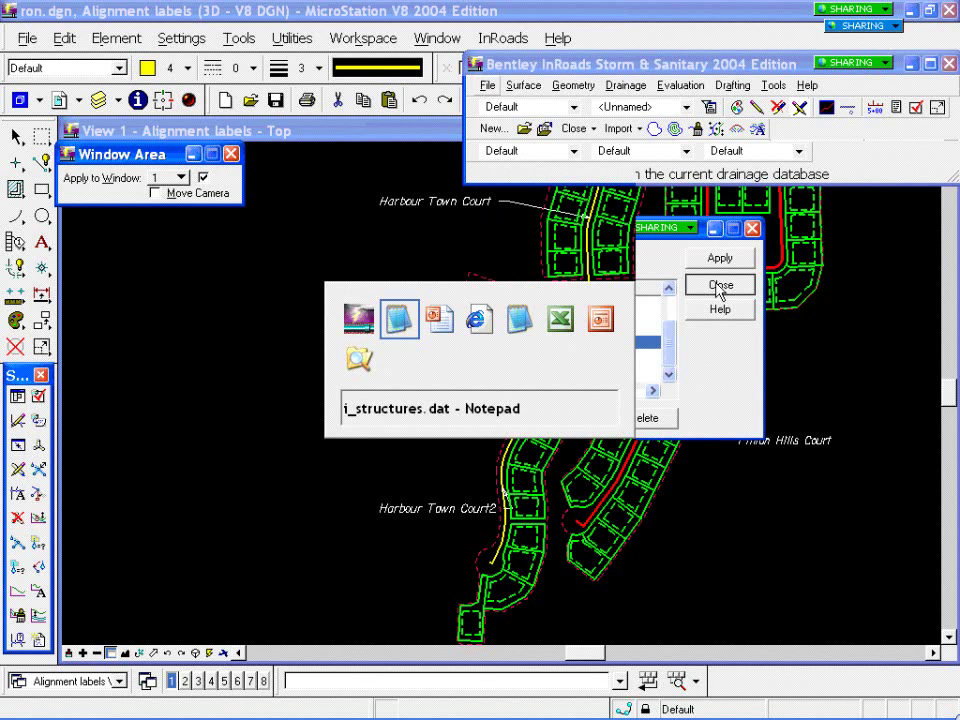
pyautogui.hotkey('alt', 'Tab')
pyautogui.hotkey('alt', 'Tab')
pyautogui.hotkey('alt', 'Tab')
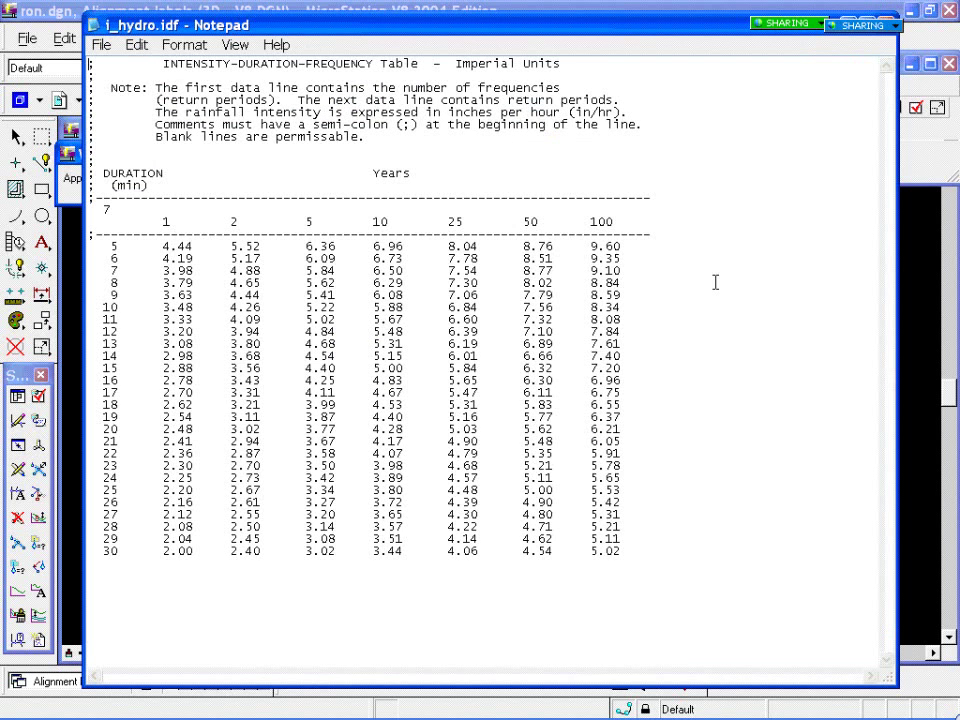
pyautogui.hotkey('alt', 'Tab')
pyautogui.press('Escape')
pyautogui.hotkey('alt', 'Tab')
pyautogui.press('Escape')
pyautogui.hotkey('alt', 'Tab')
pyautogui.press('Escape')
pyautogui.hotkey('alt', 'Tab')
pyautogui.press('Escape')
pyautogui.hotkey('alt', 'Tab')
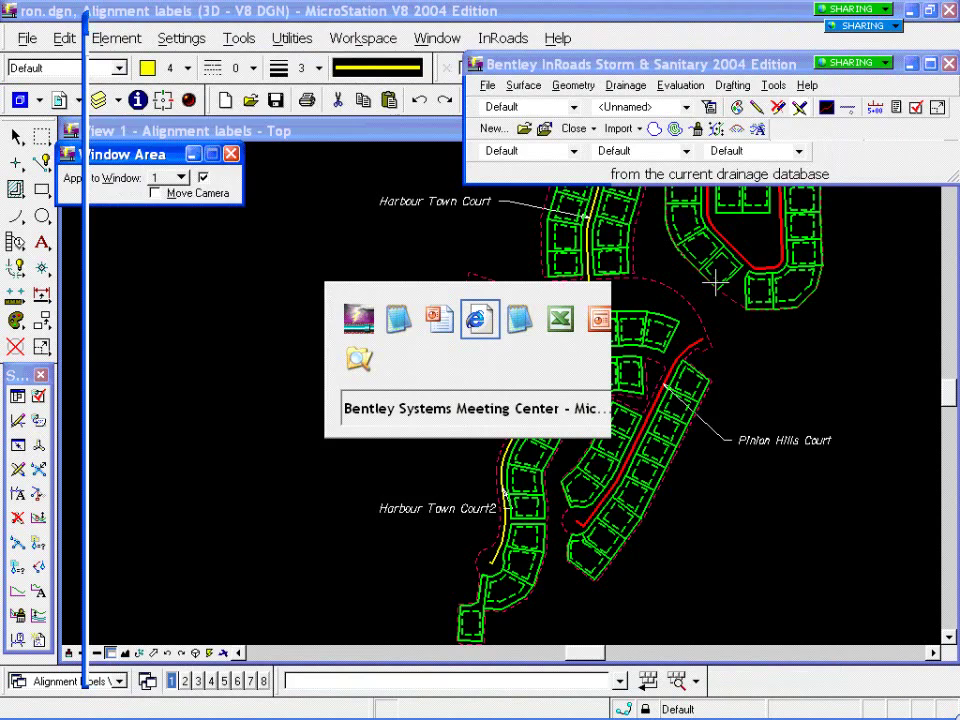
pyautogui.press('Escape')
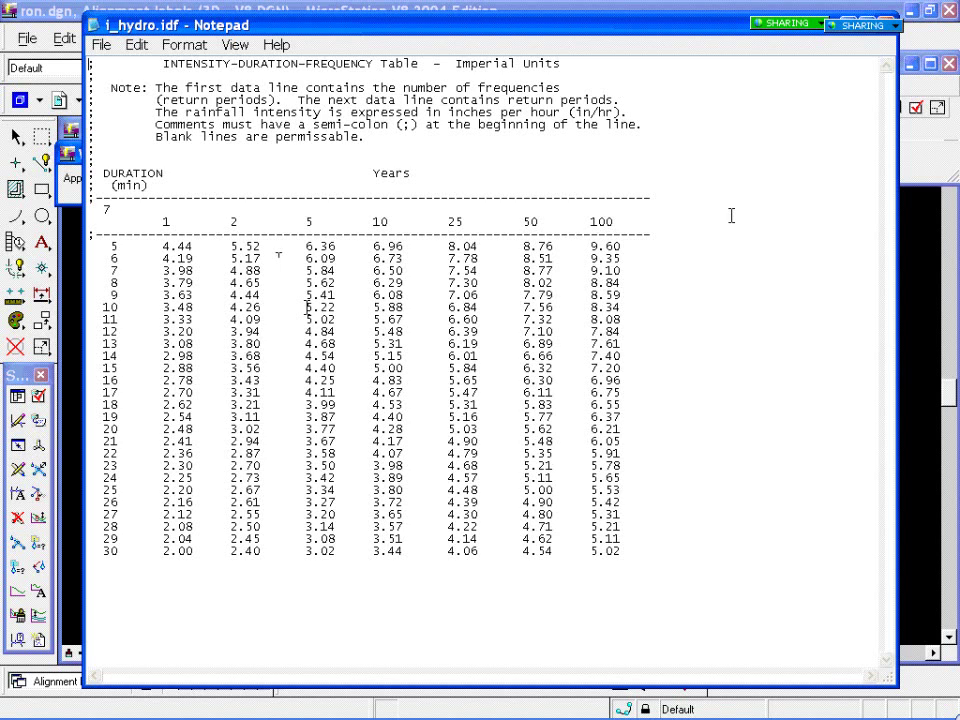
# Step: Switch to the Product Set-up slide in the presentation and find the link to the Idaho City IDF curves spreadsheet
pyautogui.hotkey('alt', 'Tab')
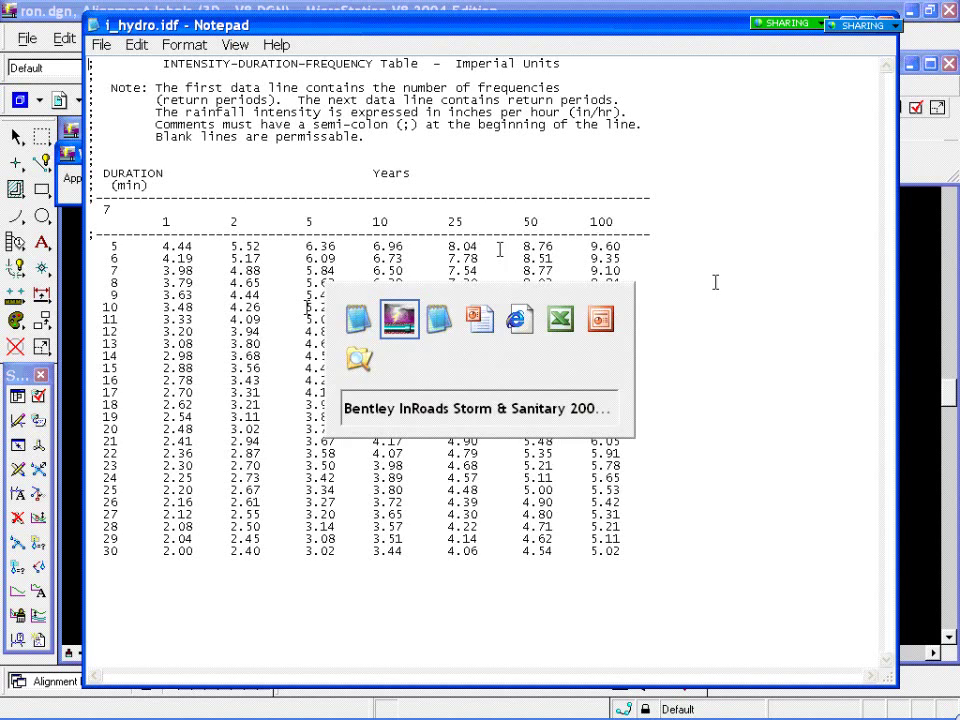
pyautogui.hotkey('alt', 'Tab')
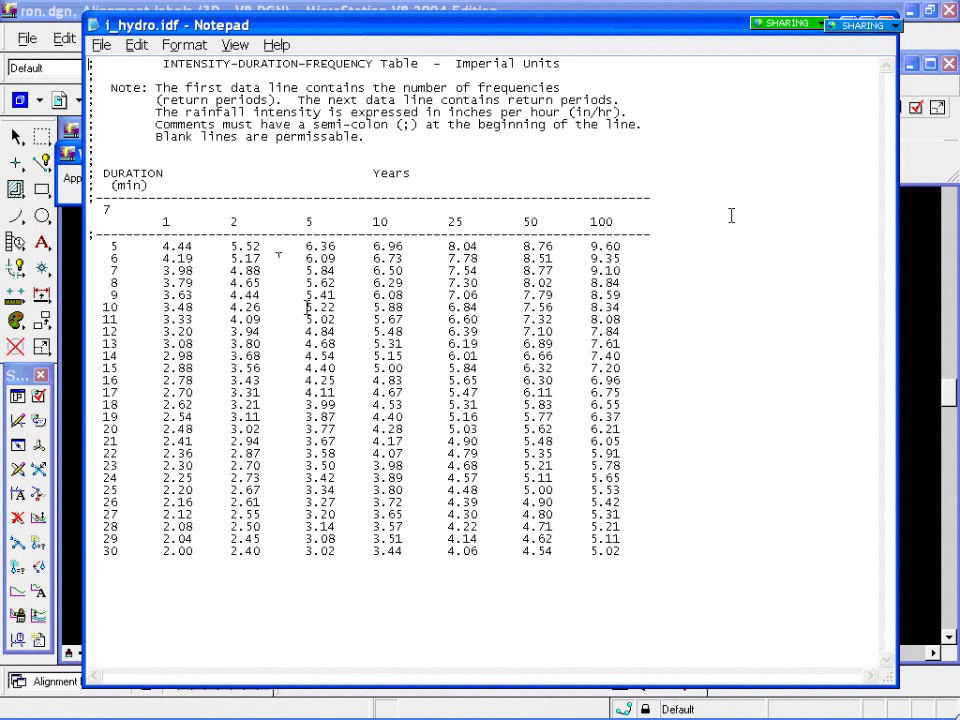
pyautogui.hotkey('alt', 'Tab')
pyautogui.hotkey('alt', 'Tab')
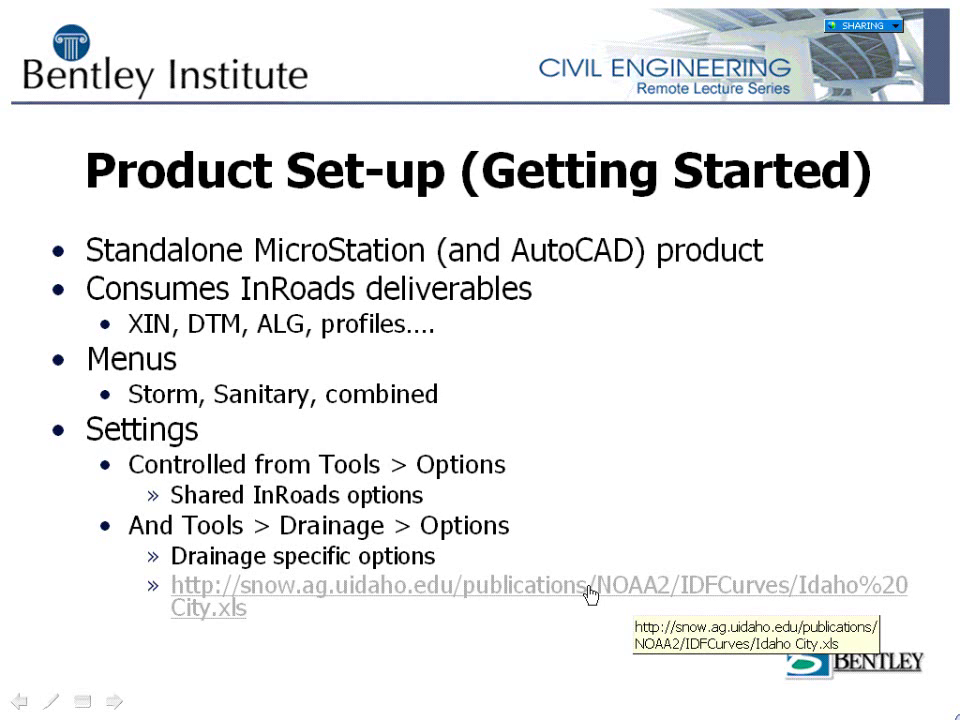
# Step: Return to the presentation from Notepad and open the linked Idaho City.xls spreadsheet from the Product Set-up slide
pyautogui.hotkey('alt', 'Tab')
pyautogui.hotkey('alt', 'Tab')
pyautogui.hotkey('alt', 'Tab')
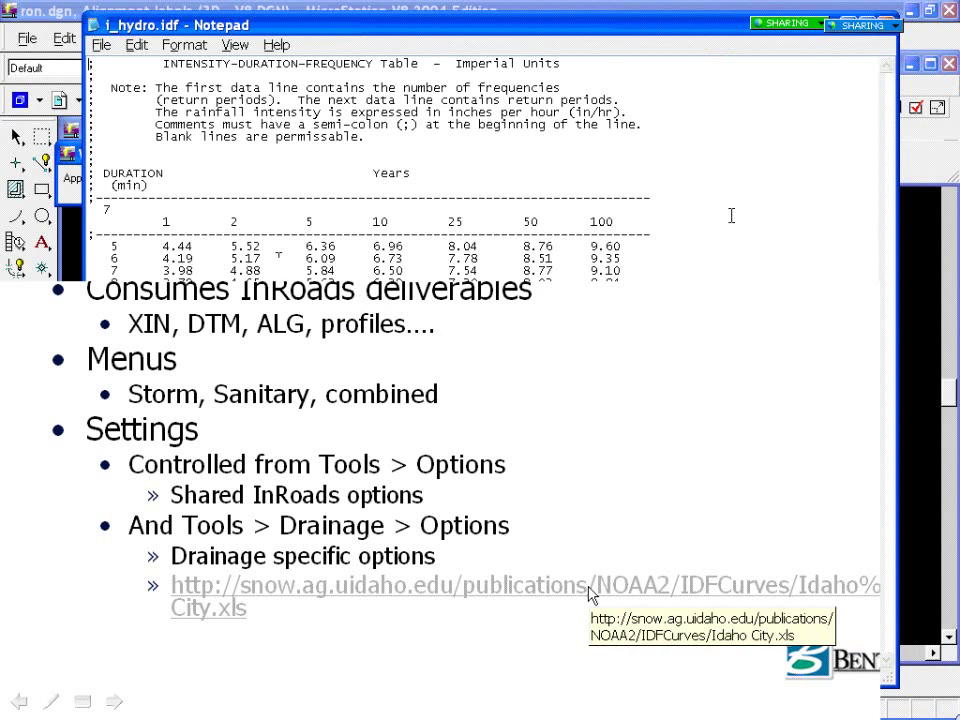
pyautogui.click(590, 597)
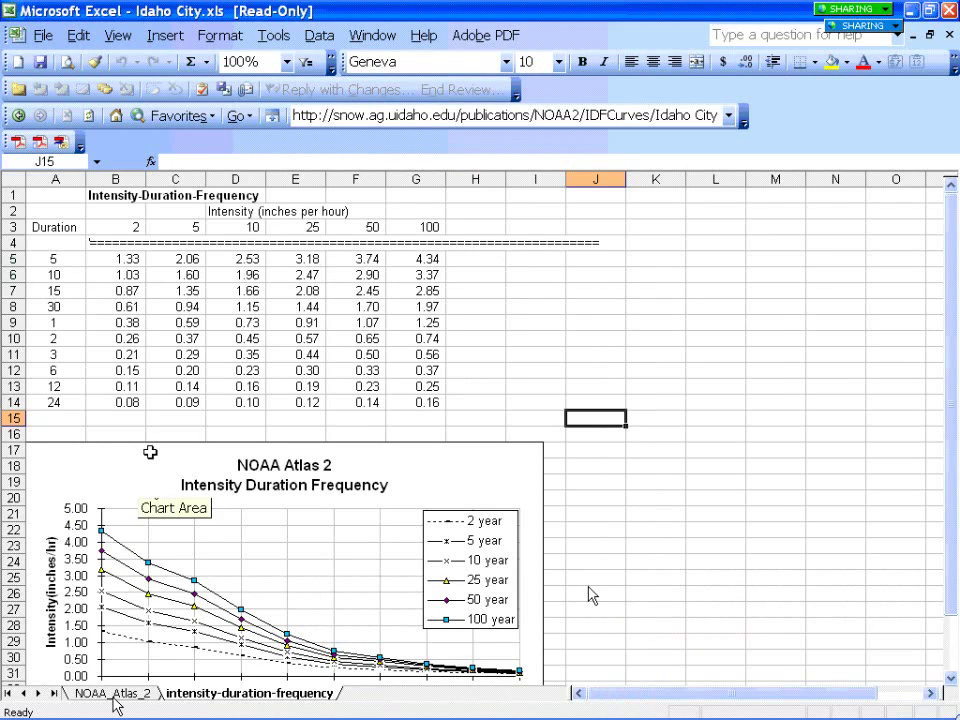
# Step: Review the depth-duration-frequency inputs, table and chart on the NOAA_Atlas_2 sheet and return to the intensity-duration-frequency sheet
pyautogui.click(110, 692)
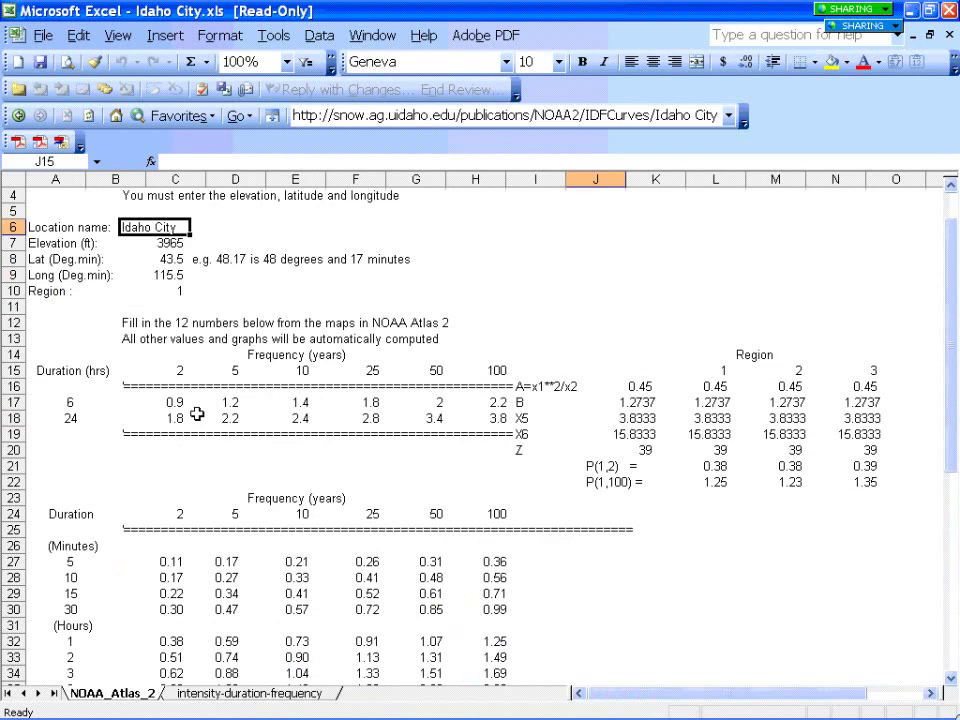
pyautogui.scroll(-4, 170, 463)
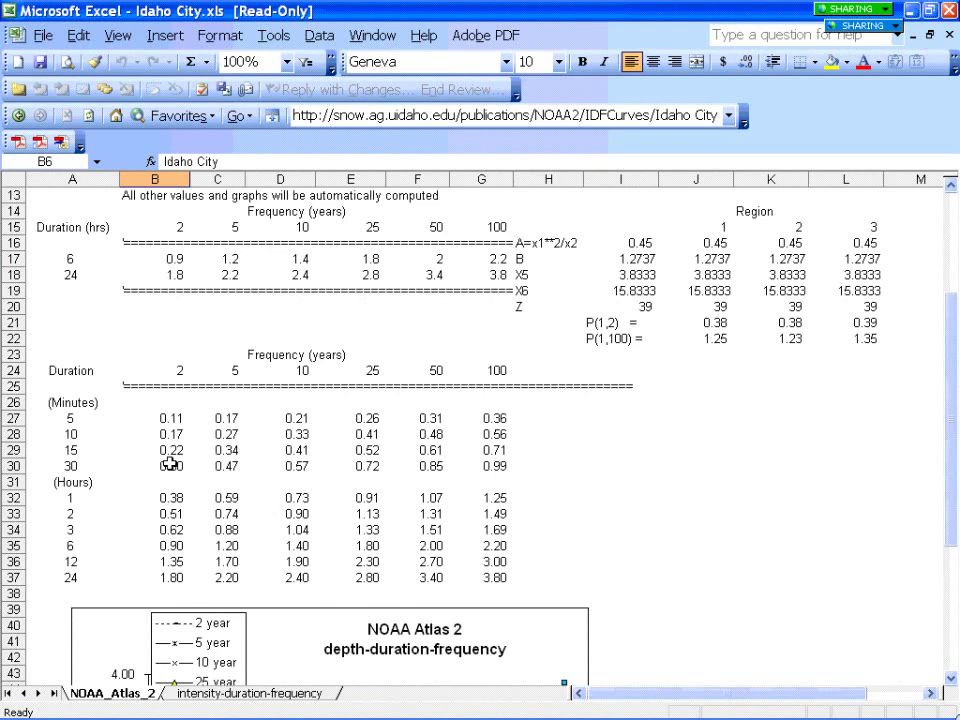
pyautogui.scroll(-2, 170, 463)
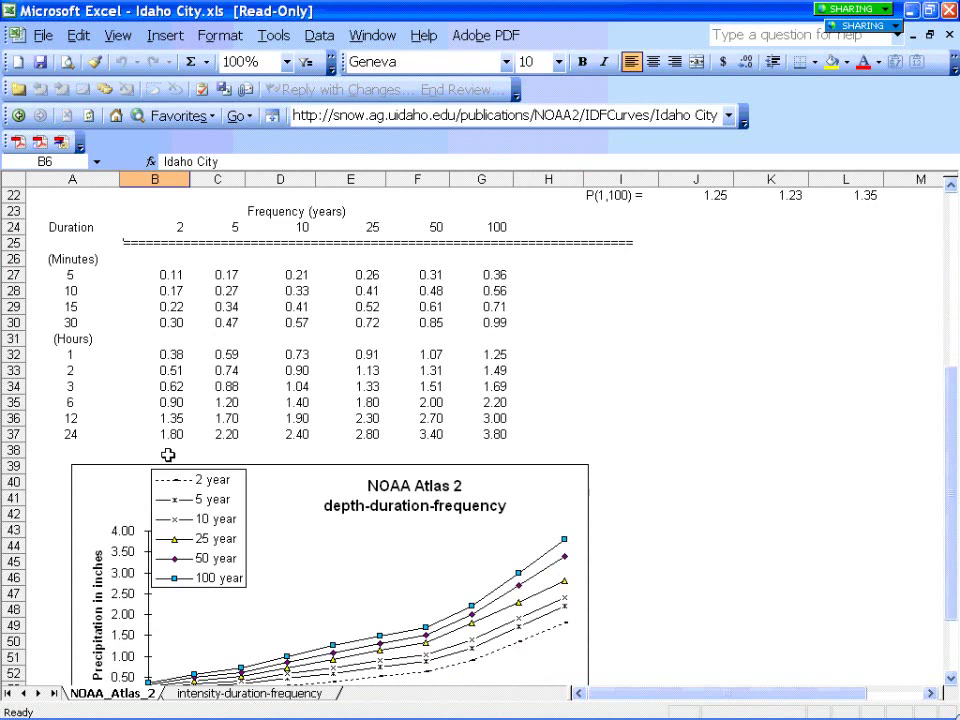
pyautogui.scroll(1, 167, 455)
pyautogui.click(205, 692)
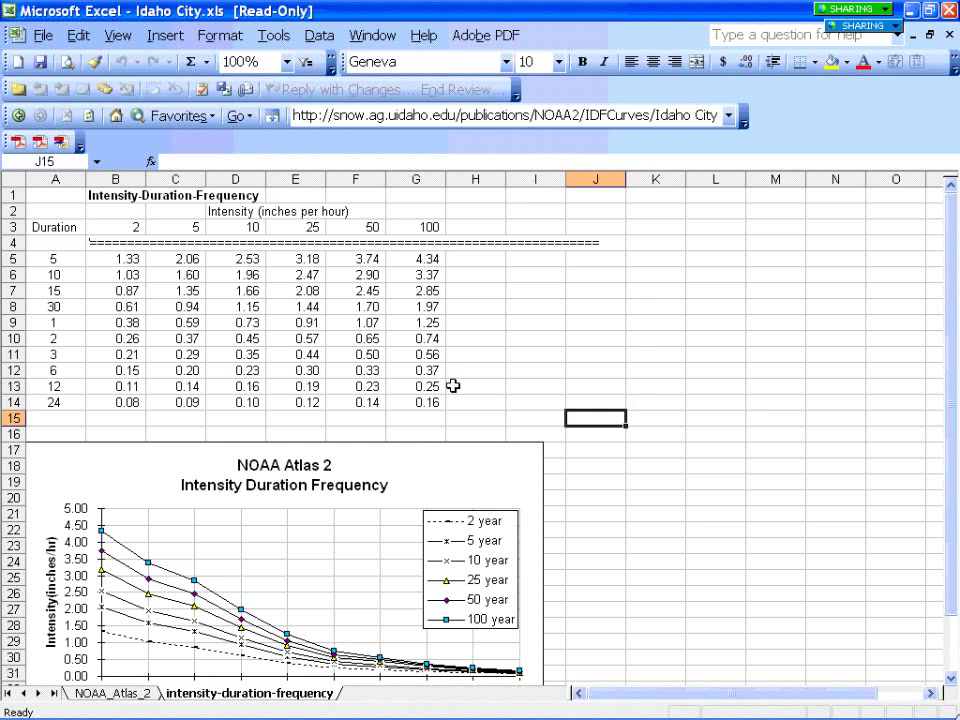
# Step: Switch to MicroStation, activate the Blank Views view group and fit its view
pyautogui.hotkey('alt', 'Tab')
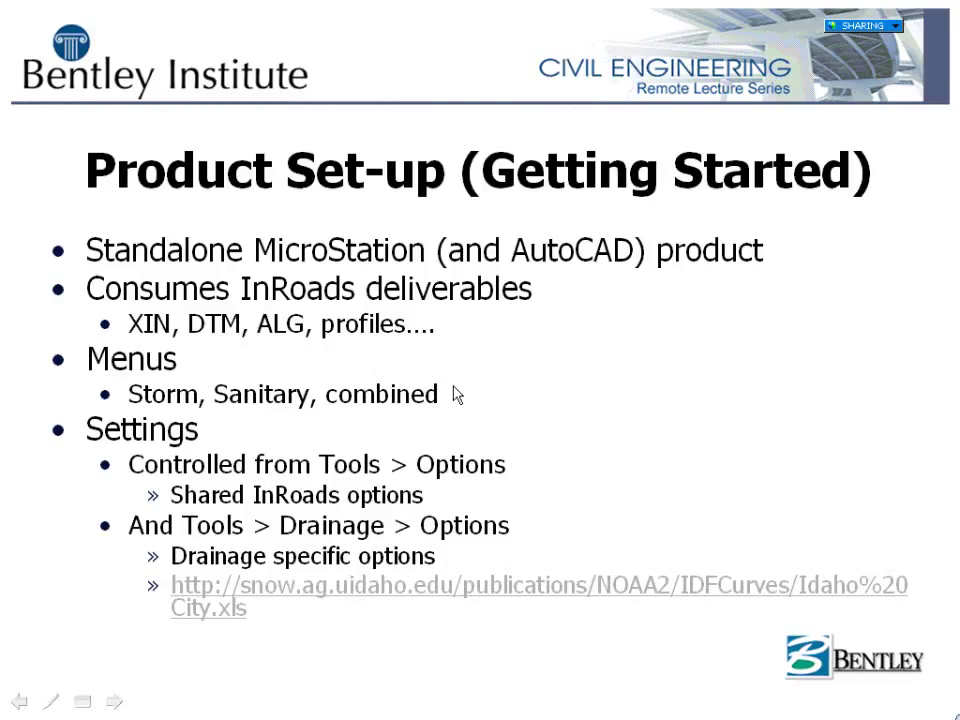
pyautogui.hotkey('alt', 'Tab')
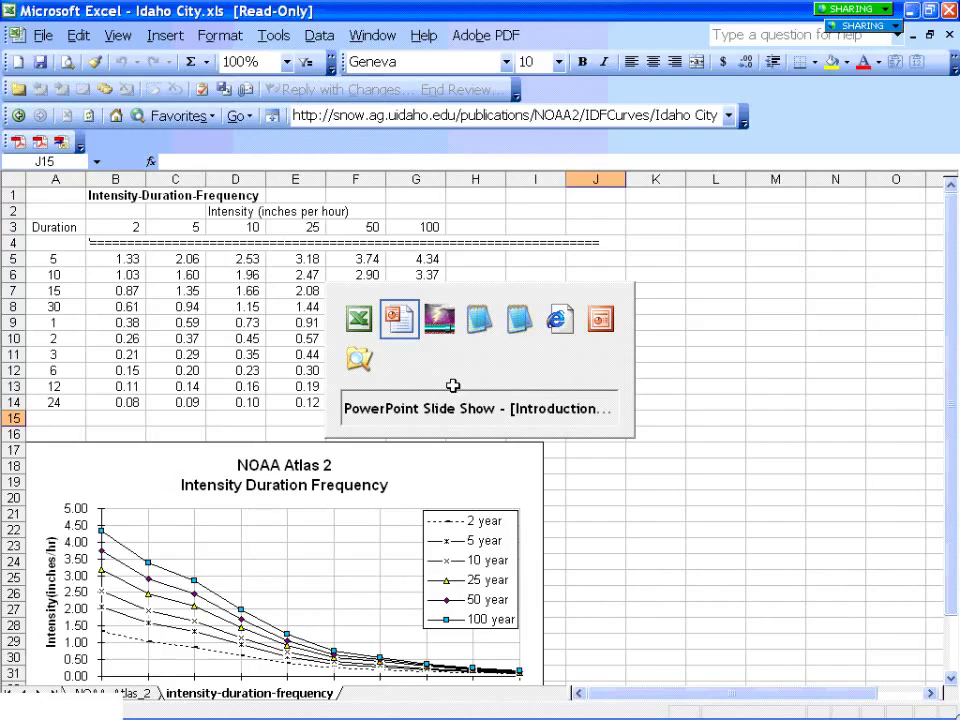
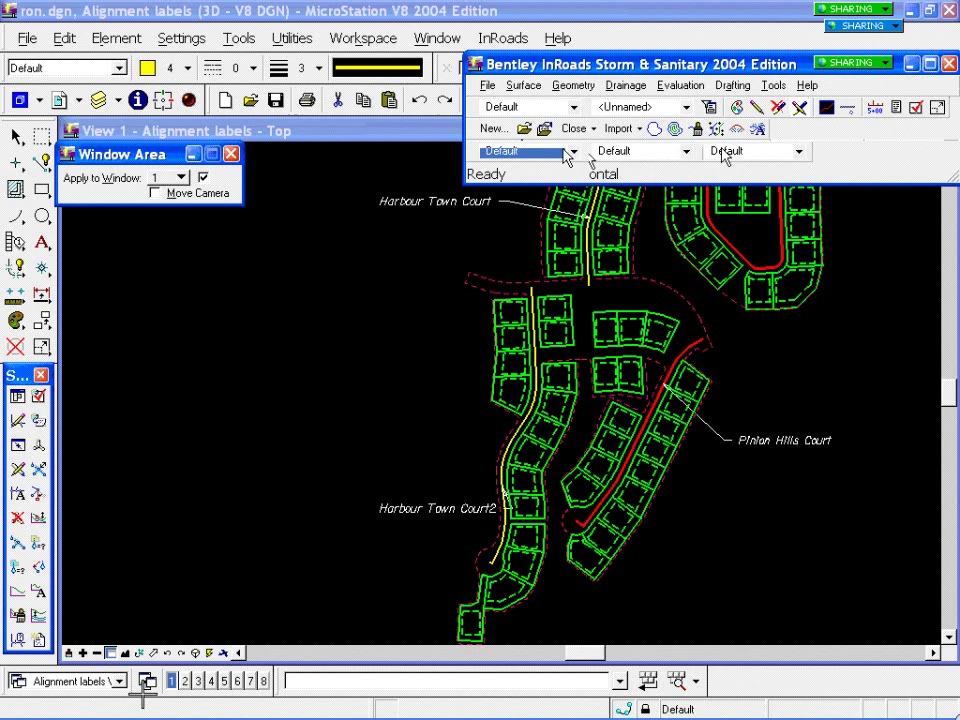
pyautogui.click(117, 681)
pyautogui.click(103, 610)
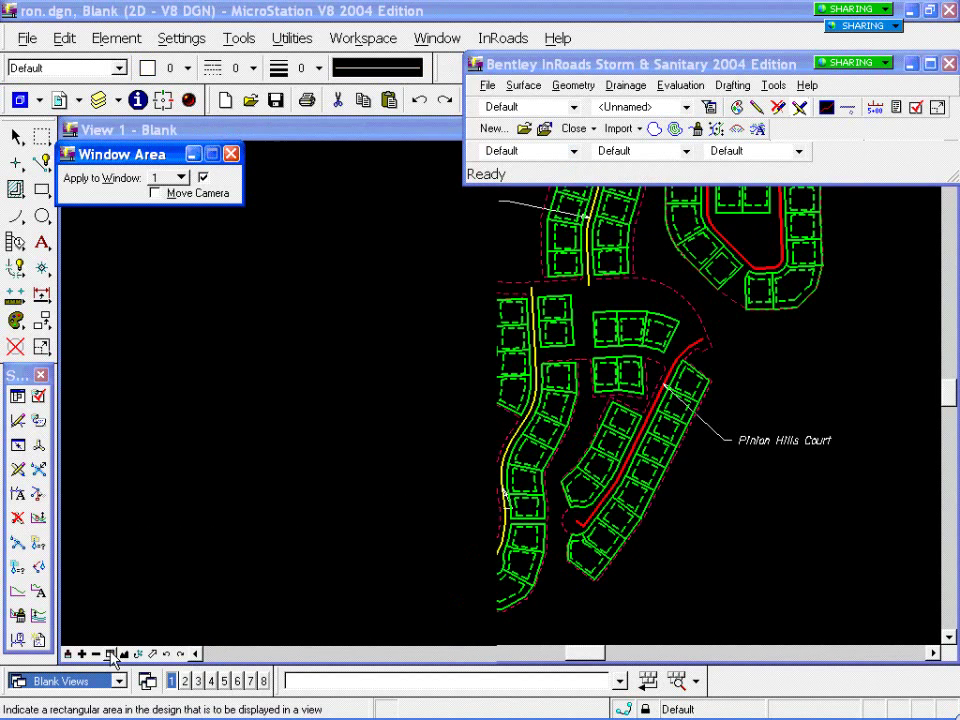
pyautogui.click(123, 653)
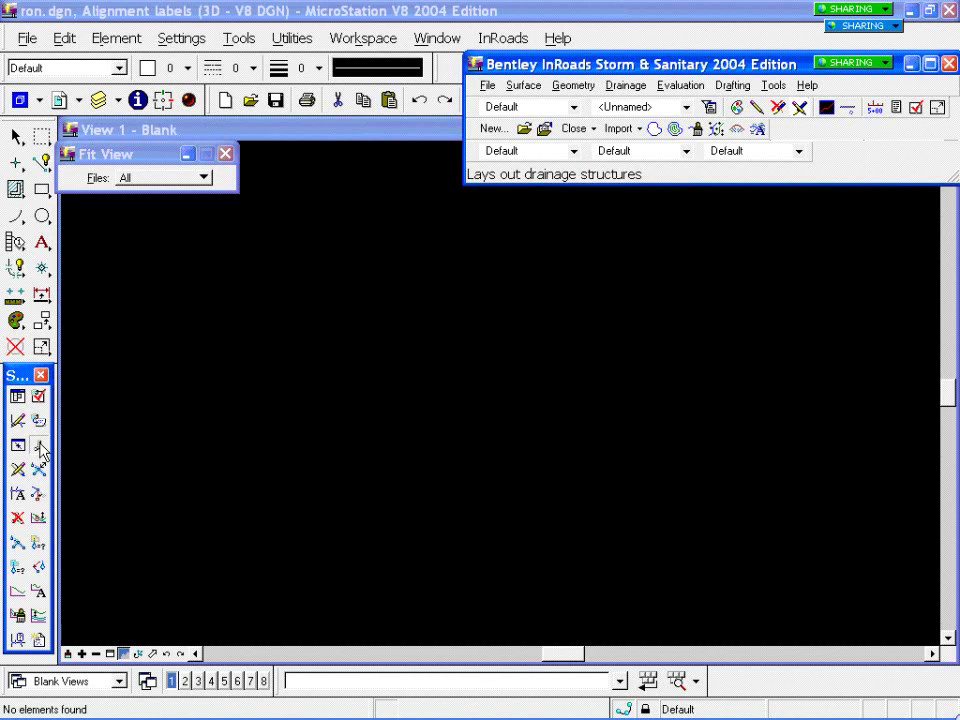
# Step: Start laying out manhole MH100 with northing 10000, easting 10000 and elevation 500
pyautogui.click(42, 452)
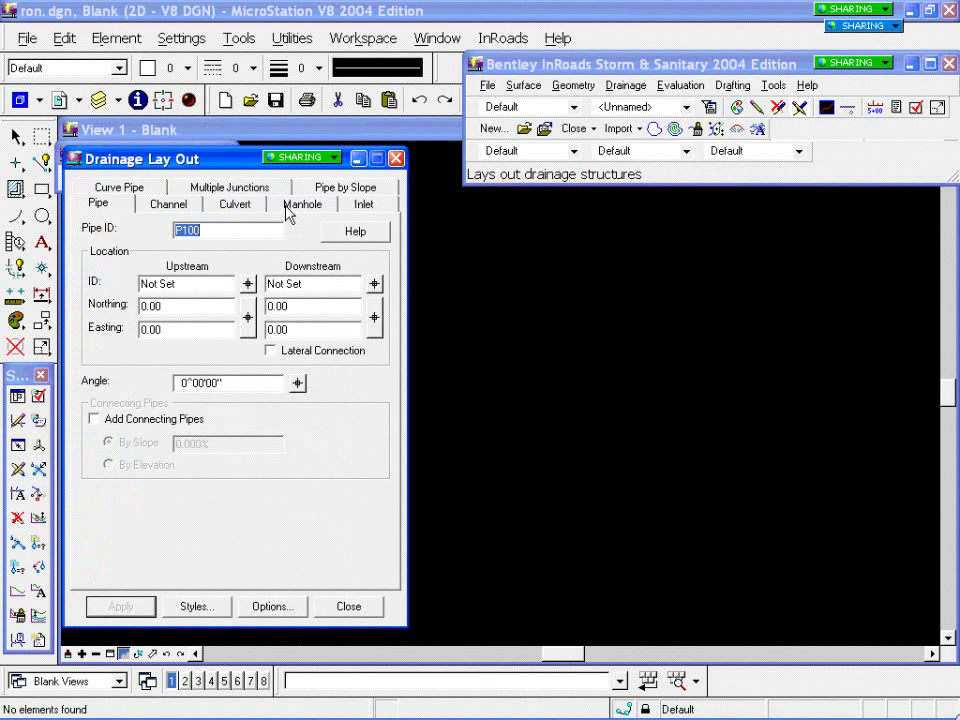
pyautogui.click(300, 204)
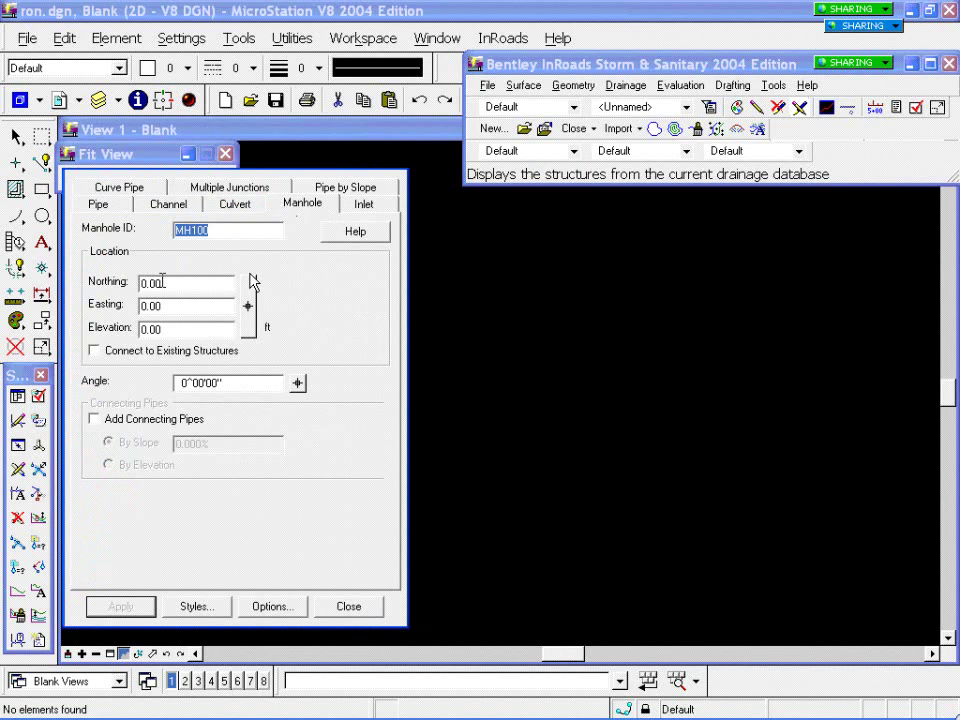
pyautogui.press('Tab')
pyautogui.press('Tab')
pyautogui.write('1000')
pyautogui.write('0')
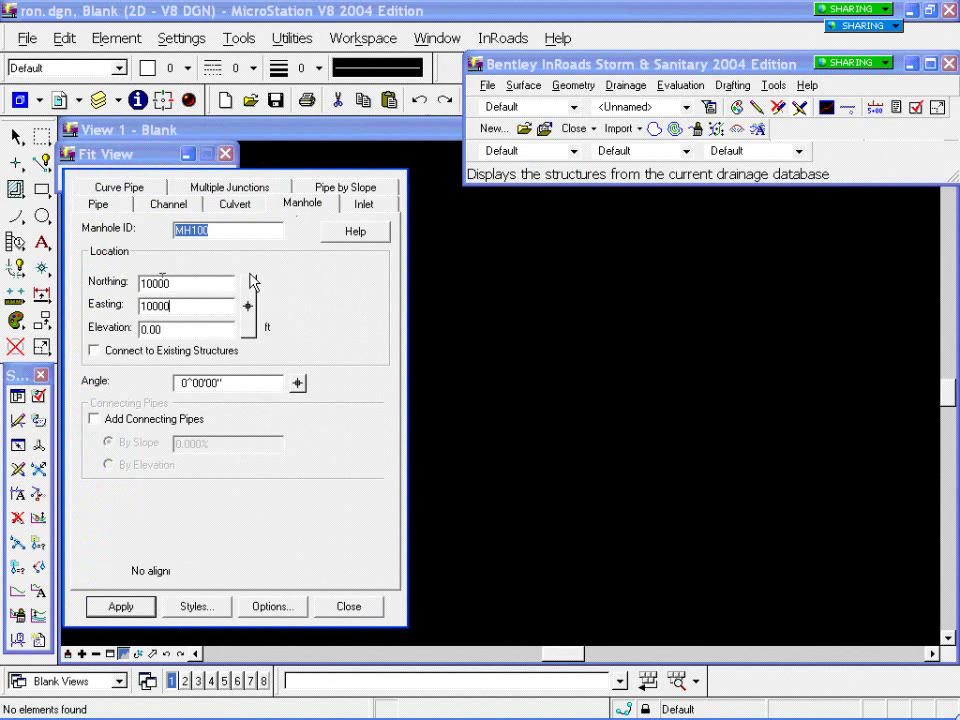
pyautogui.press('Tab')
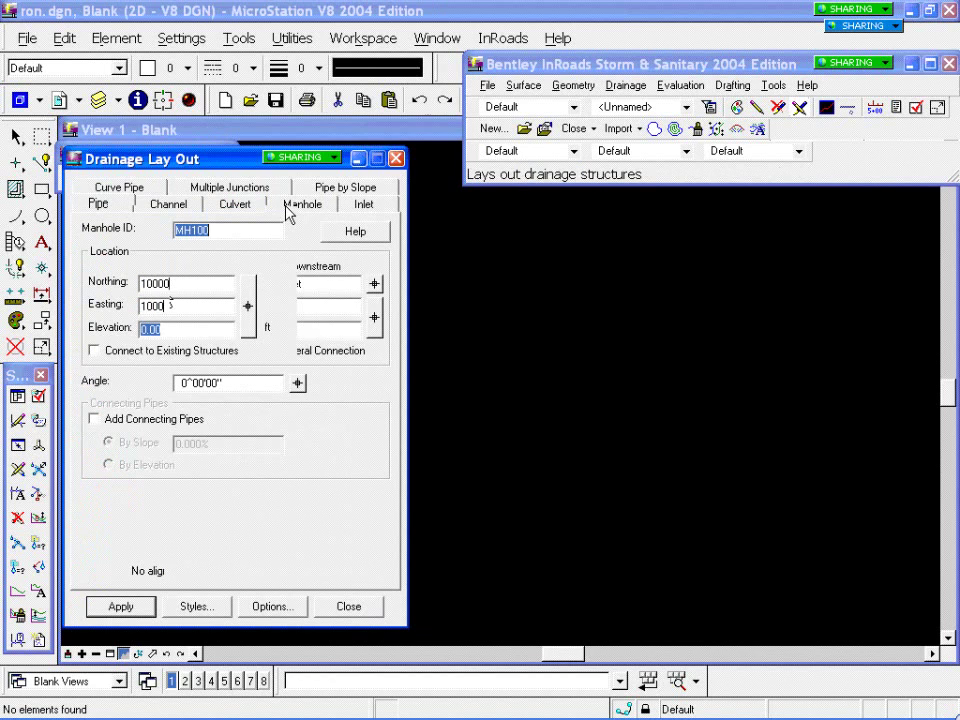
pyautogui.write('50')
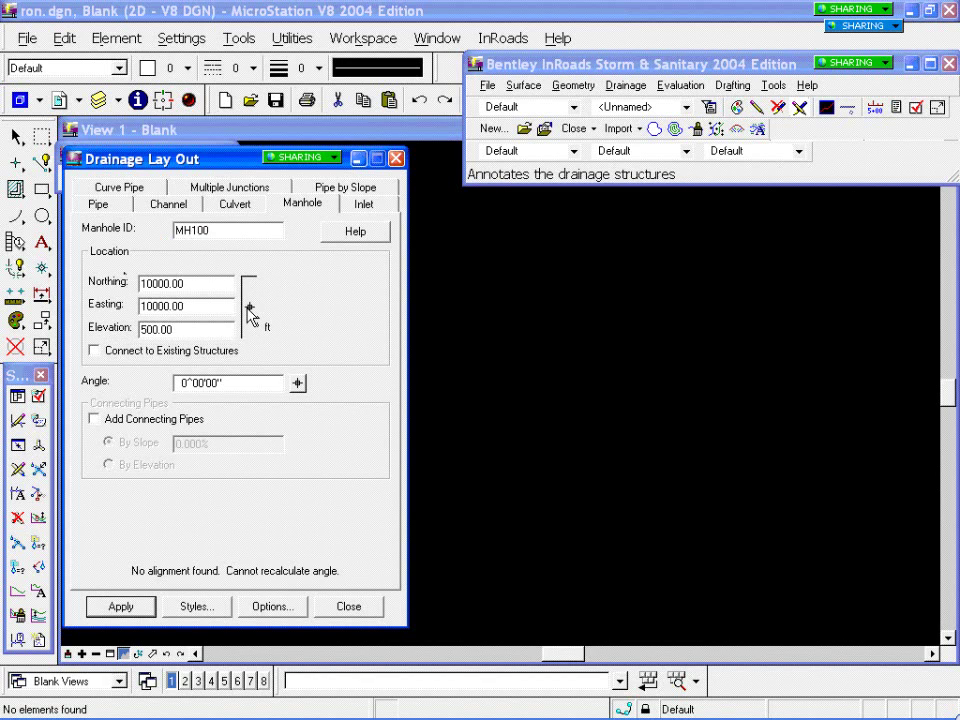
# Step: Pick a new location for manhole MH100 in the blank view, about northing 3425493, easting 2099329, and apply it
pyautogui.click(250, 310)
pyautogui.click(296, 330)
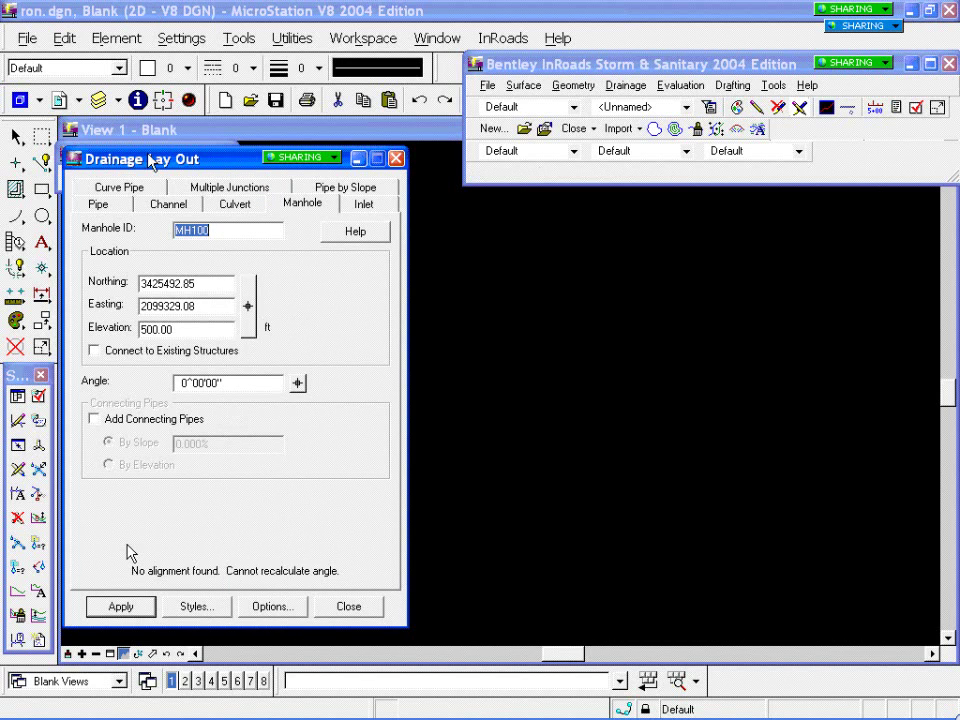
pyautogui.click(143, 606)
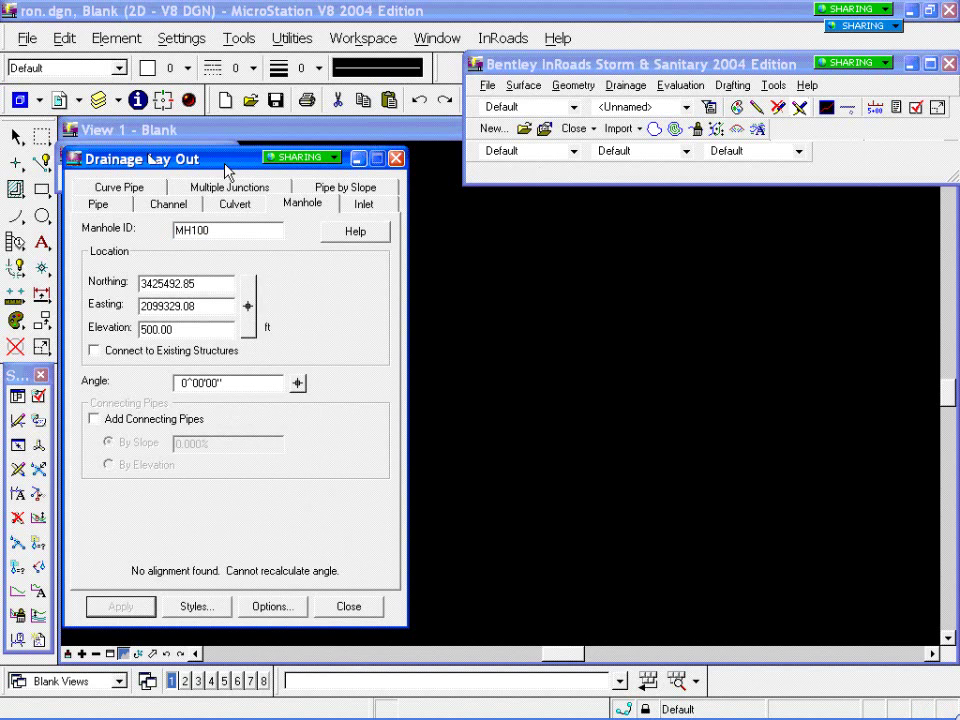
# Step: Lay out manhole MH101 at a picked point, about northing 3424783, easting 2121863, and close the Drainage Lay Out dialog
pyautogui.moveTo(226, 171); pyautogui.dragTo(246, 406)
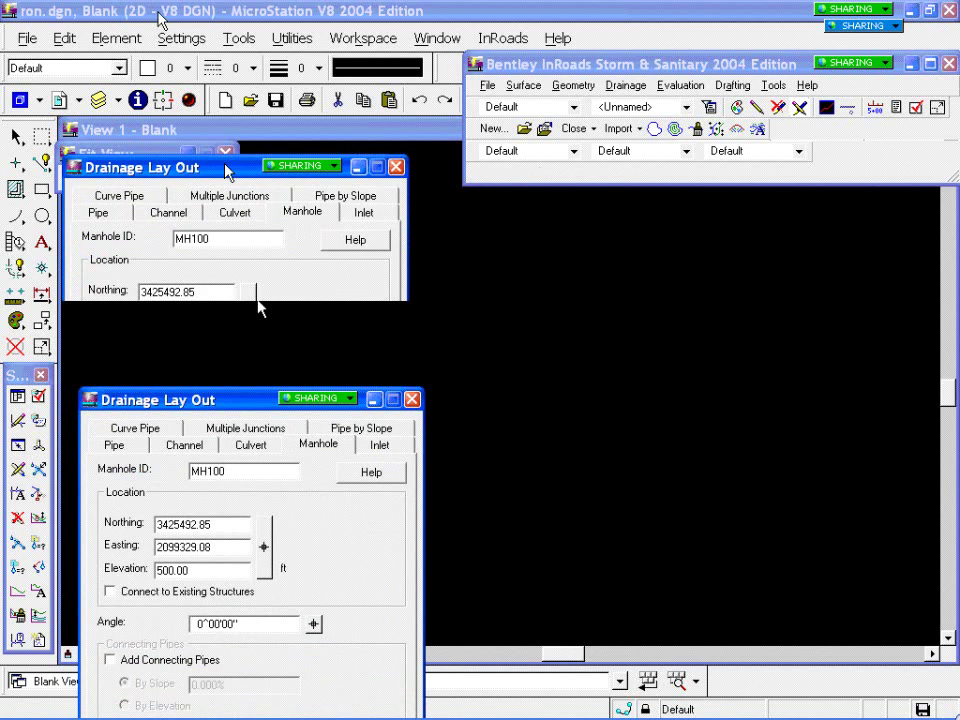
pyautogui.moveTo(258, 305); pyautogui.dragTo(276, 256)
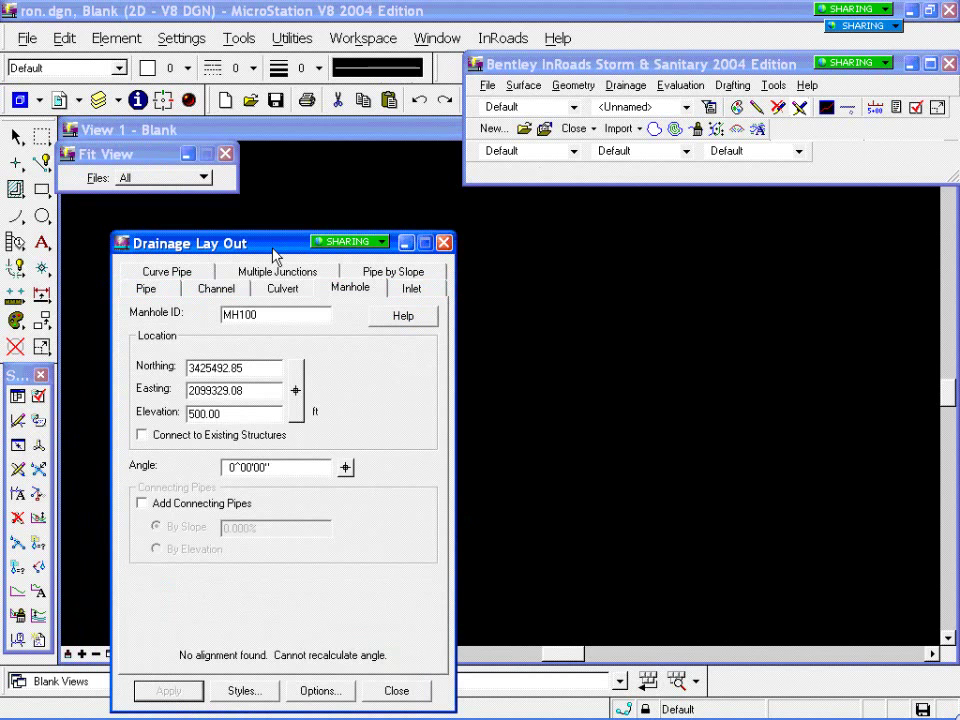
pyautogui.moveTo(275, 255); pyautogui.dragTo(230, 199)
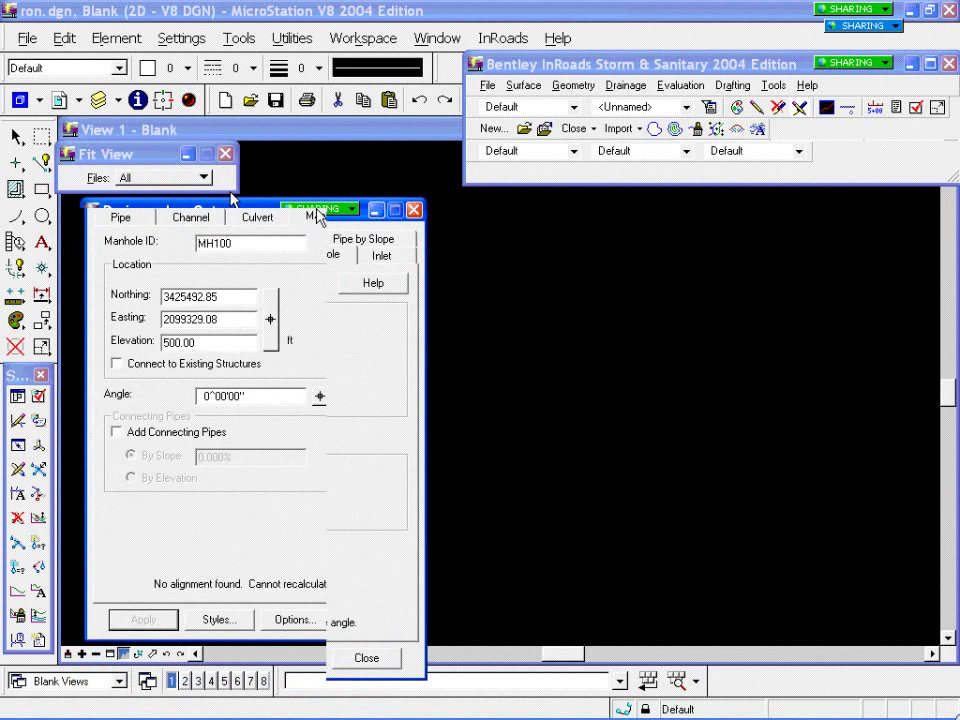
pyautogui.click(270, 320)
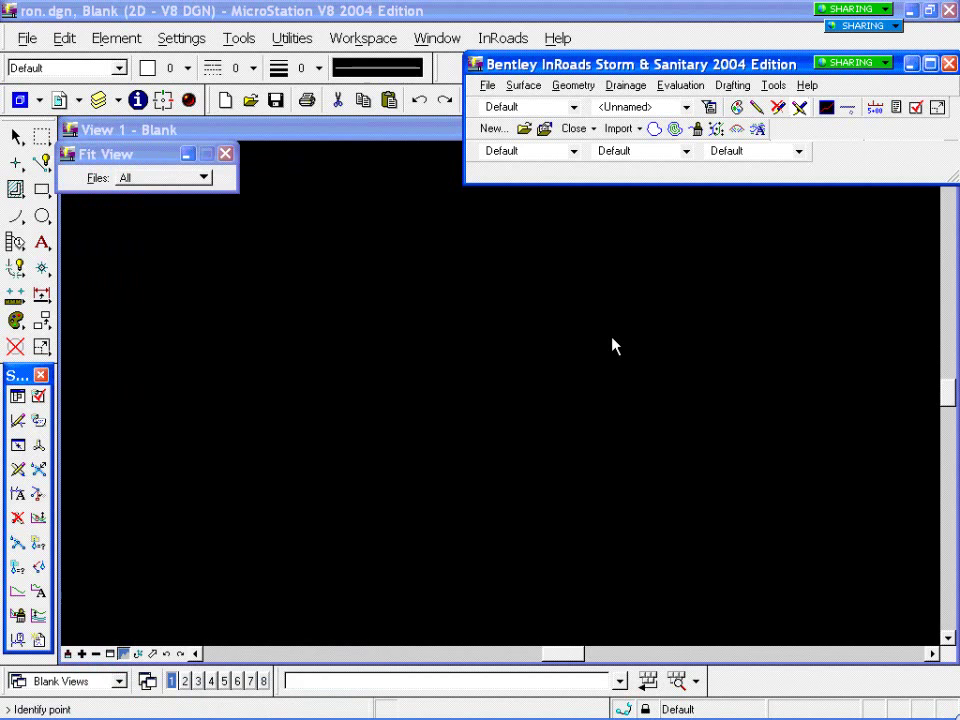
pyautogui.click(654, 343)
pyautogui.click(162, 617)
pyautogui.click(614, 345)
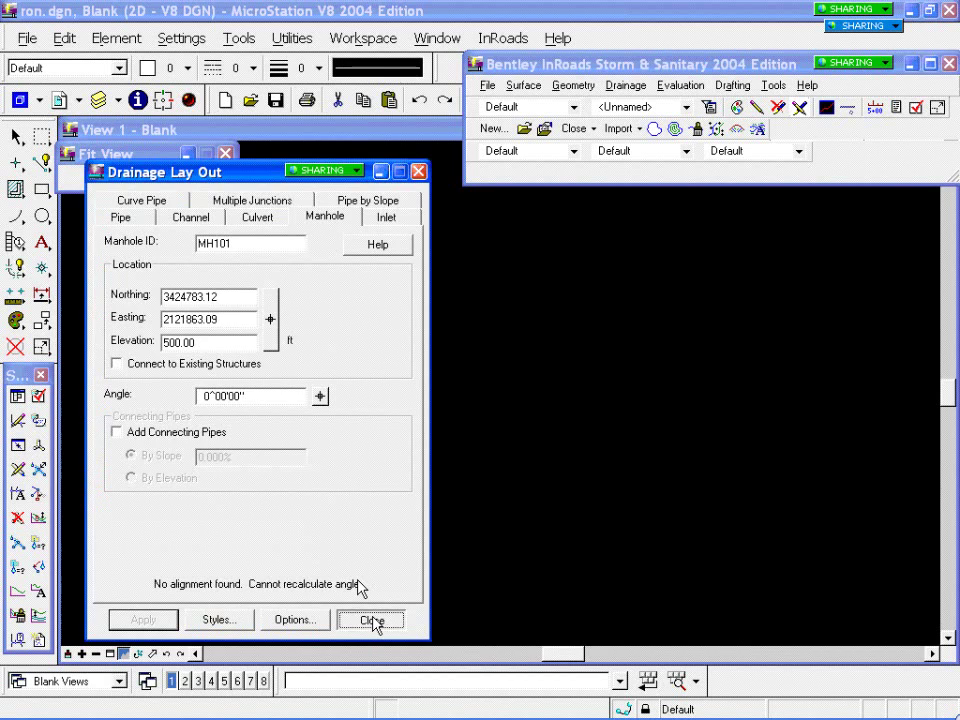
pyautogui.click(372, 621)
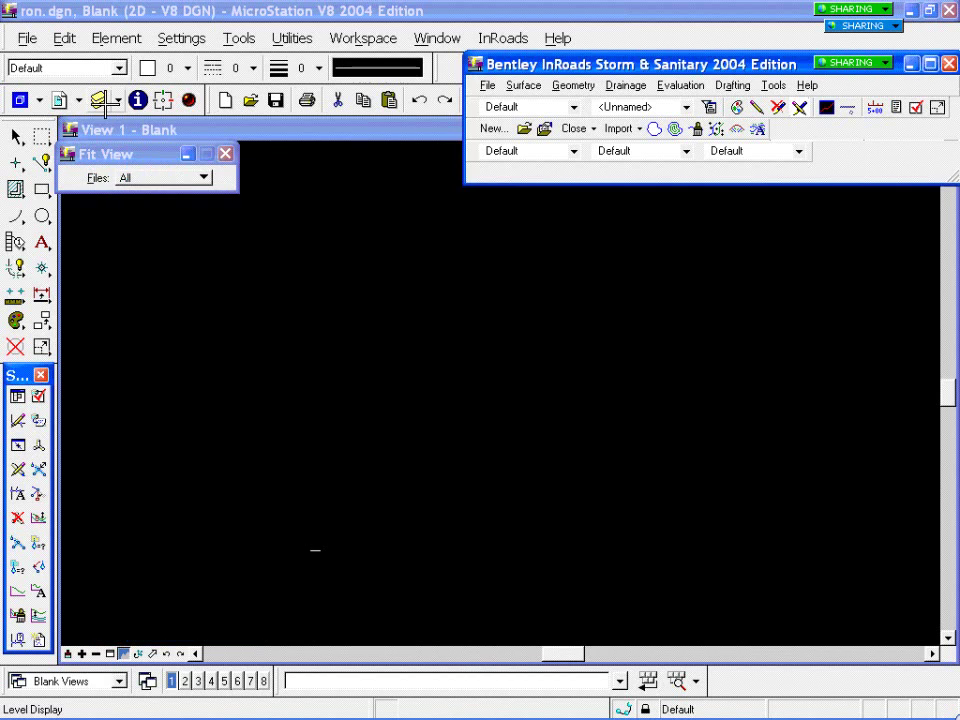
# Step: Draw a single SmartLine segment sloping gently upward to the right across the blank view
pyautogui.click(41, 163)
pyautogui.click(175, 434)
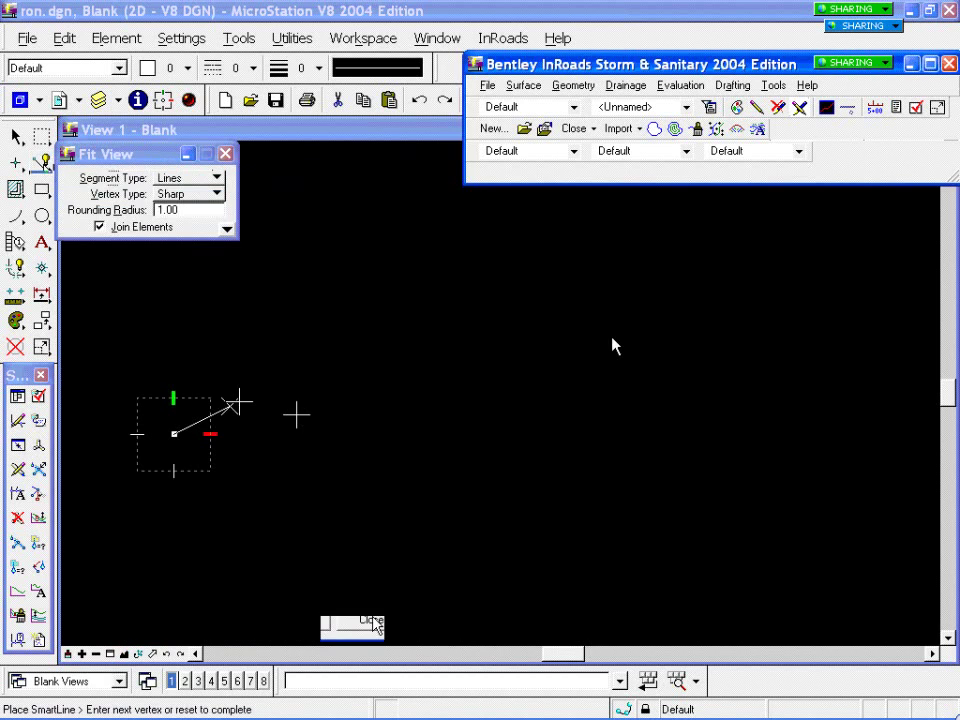
pyautogui.click(709, 321)
pyautogui.click(42, 165)
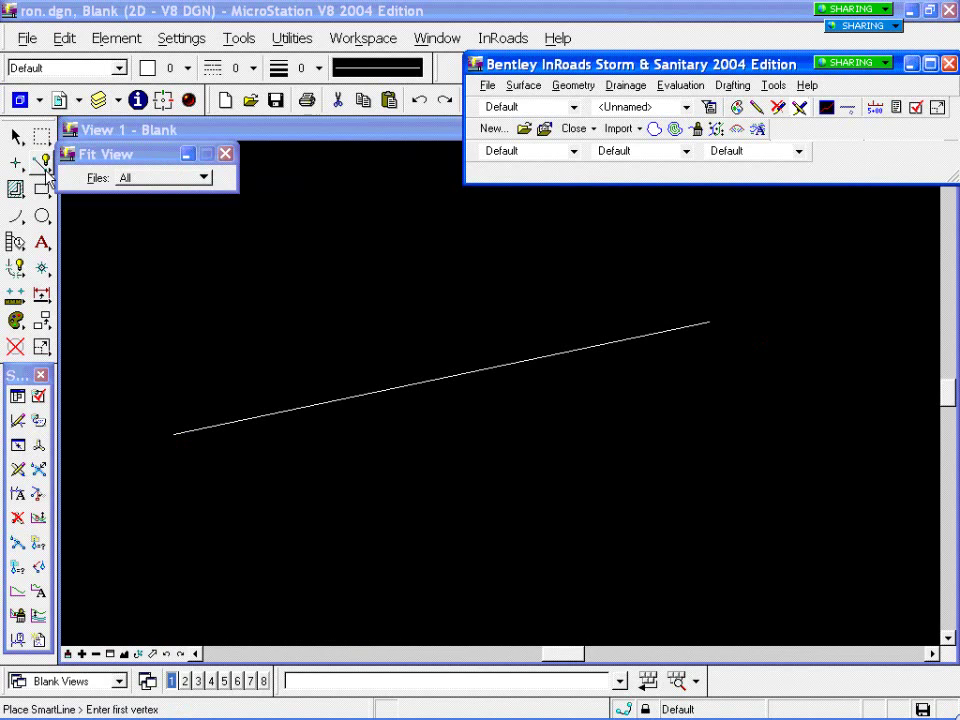
pyautogui.click(709, 321)
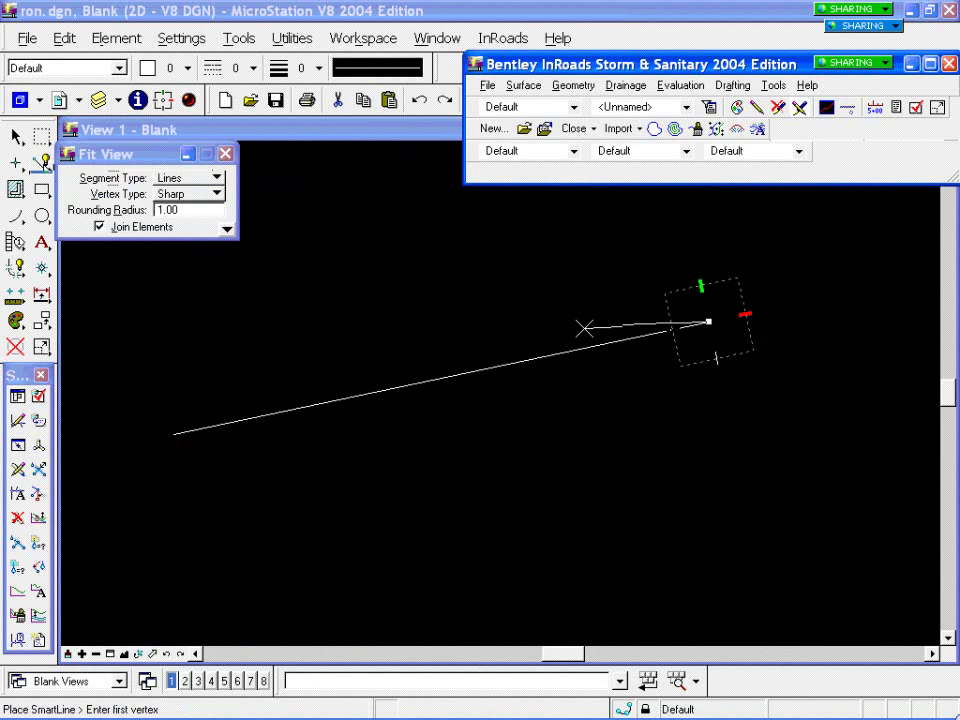
pyautogui.click(41, 163)
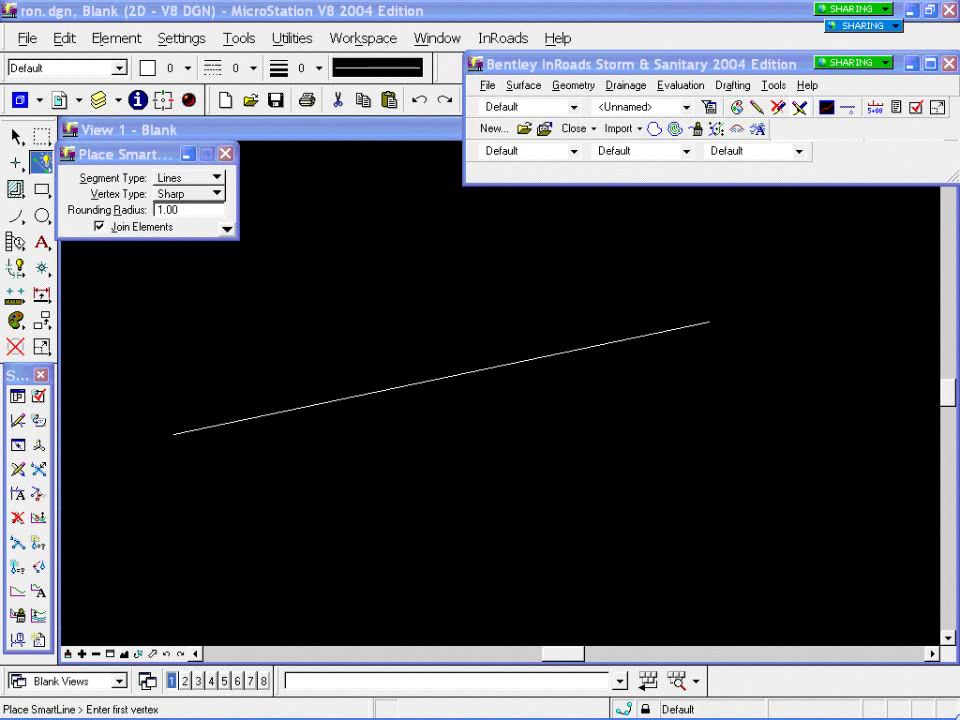
# Step: Import the drawn line from graphics as a horizontal alignment with the Default style into the Default geometry project
pyautogui.click(490, 86)
pyautogui.click(497, 231)
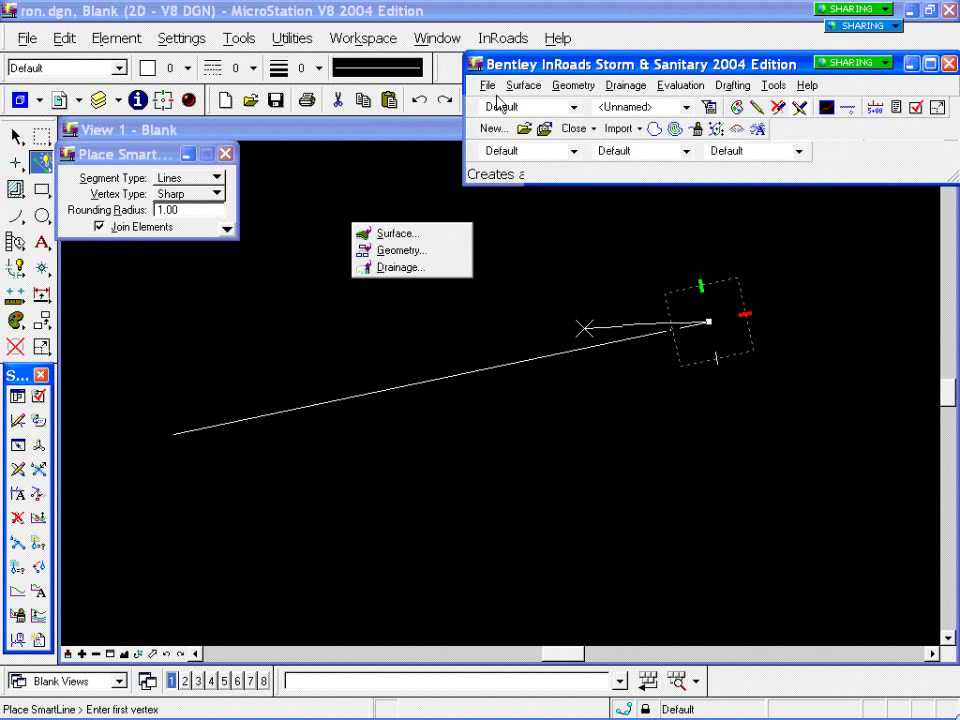
pyautogui.click(436, 258)
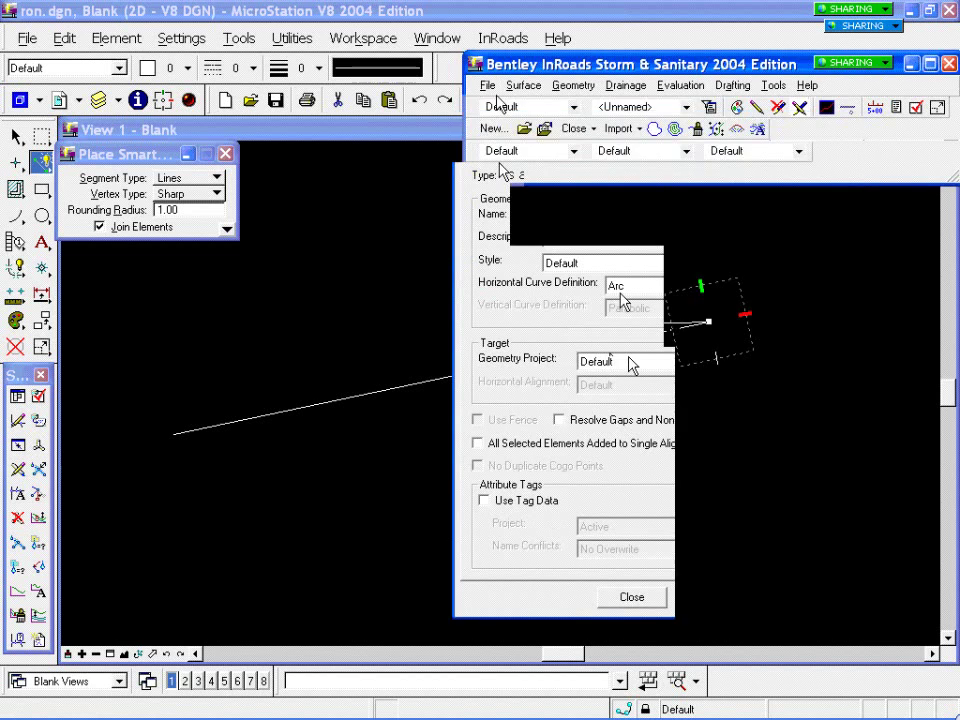
pyautogui.click(752, 182)
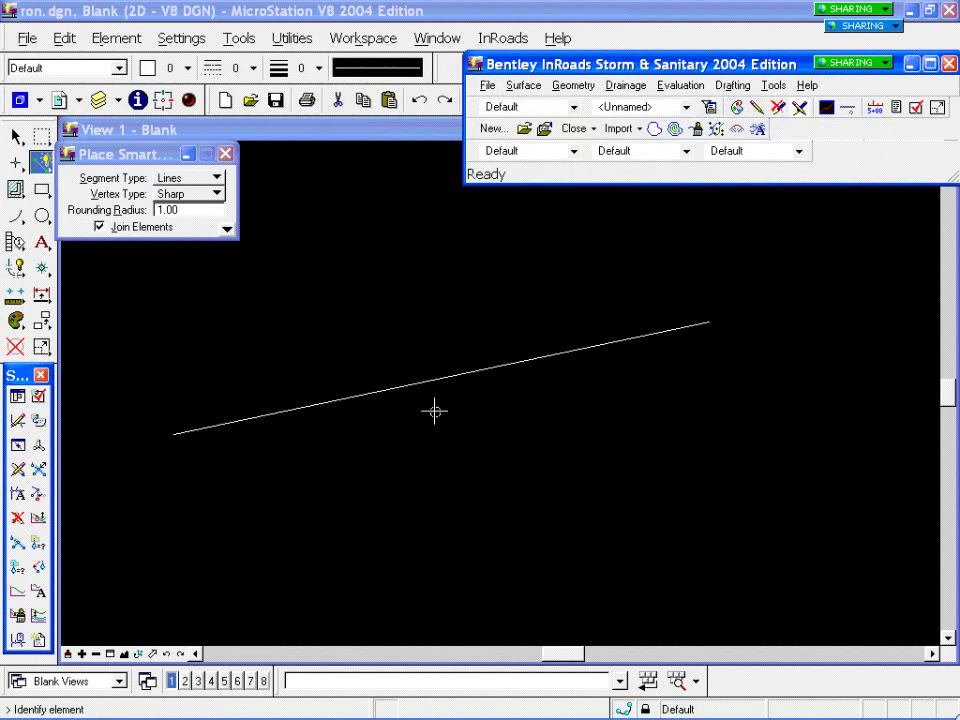
pyautogui.click(465, 375)
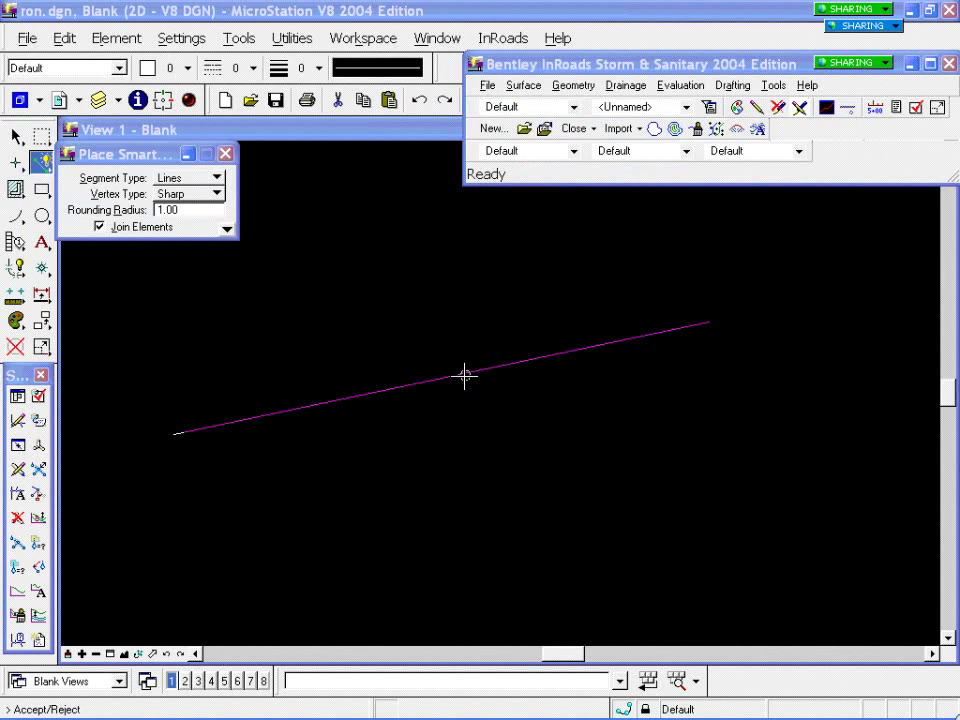
pyautogui.click(465, 375)
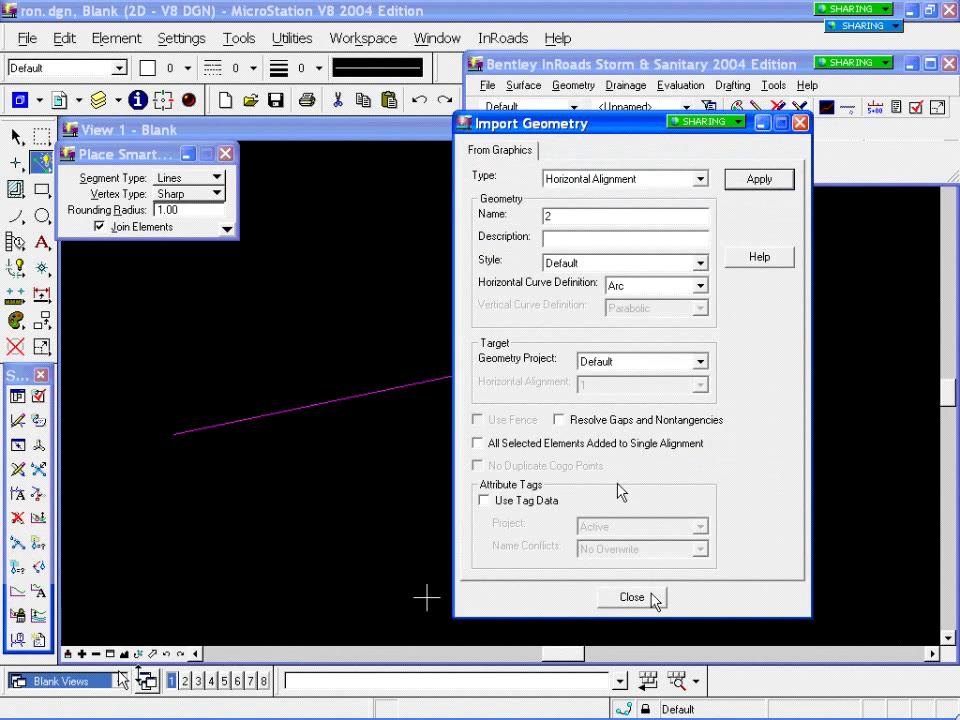
# Step: Switch the display to the Contour Views view group
pyautogui.click(118, 682)
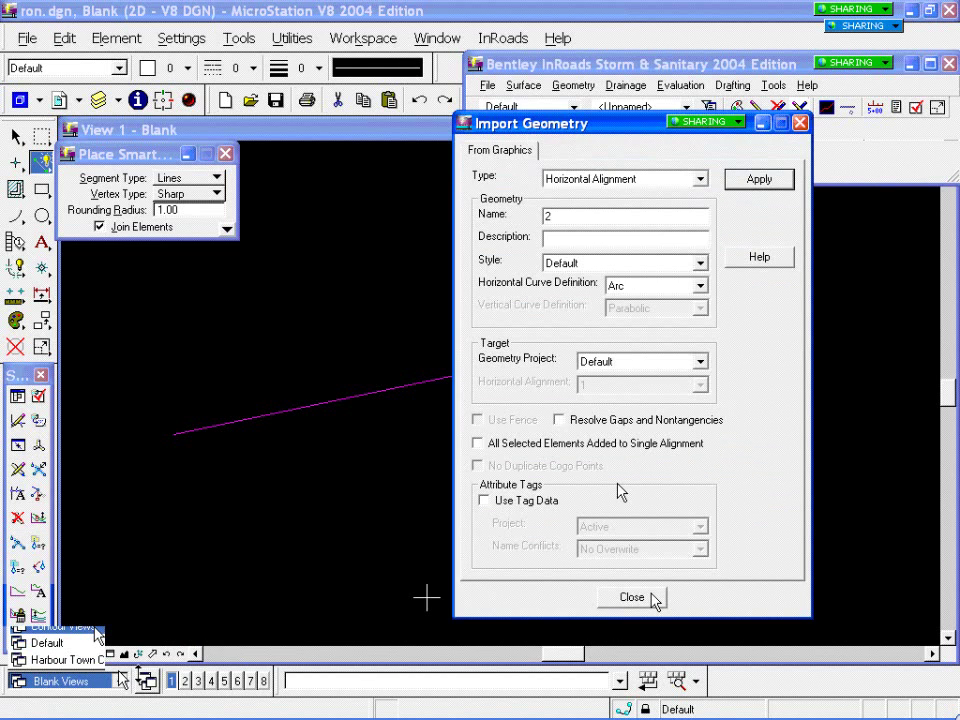
pyautogui.click(96, 628)
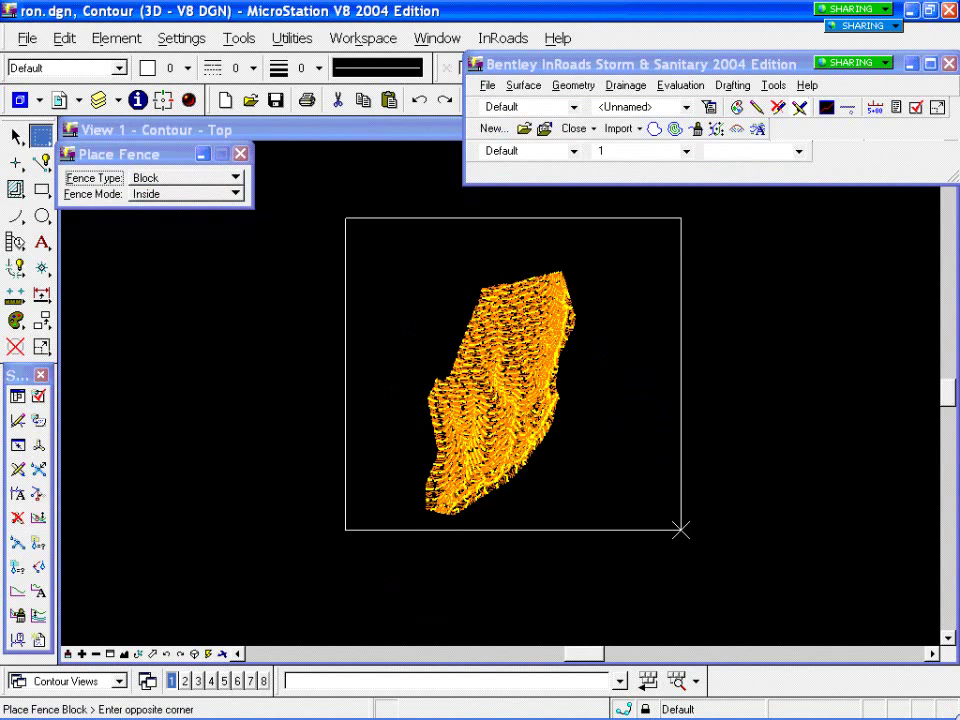
# Step: Fence all contour graphics with a block and import them from the fence as surface bob, seed name c1, feature style and point type Contour
pyautogui.click(680, 530)
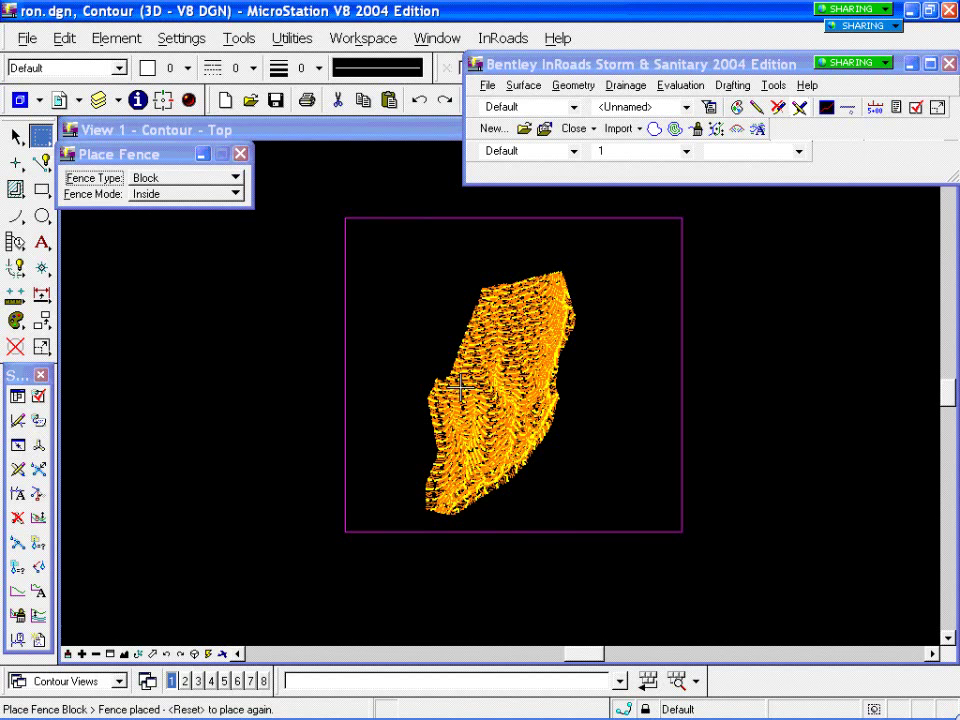
pyautogui.click(487, 86)
pyautogui.moveTo(534, 233)
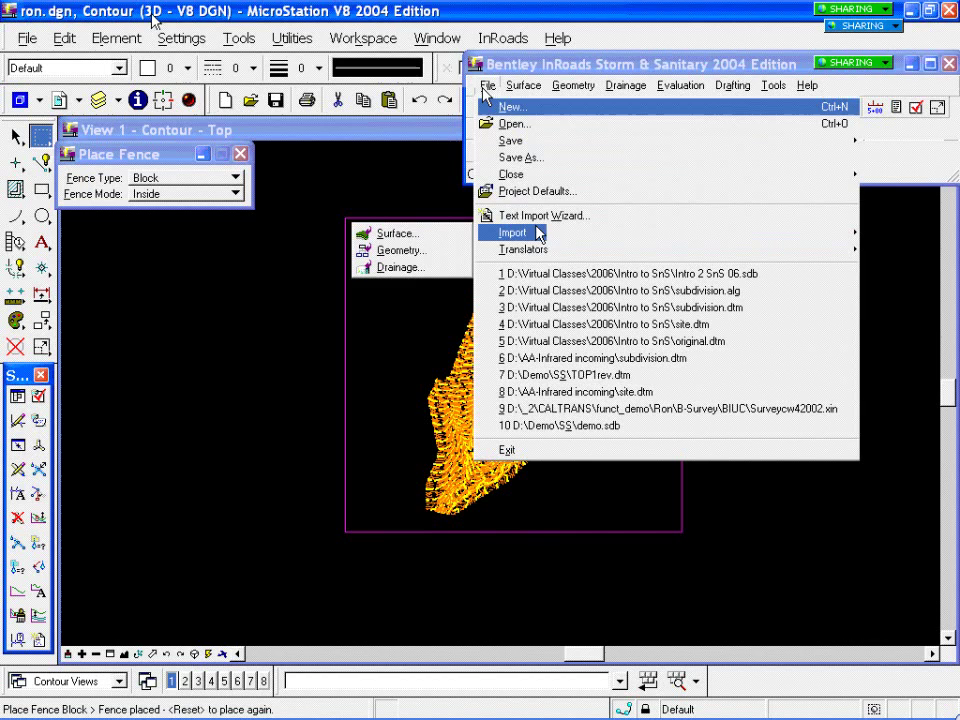
pyautogui.click(405, 236)
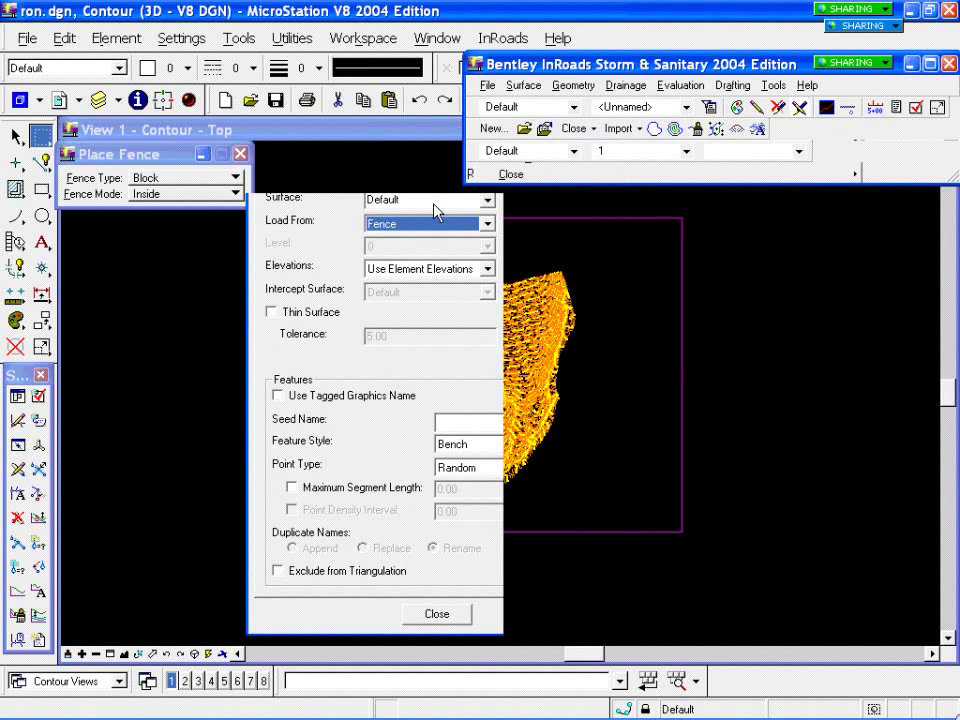
pyautogui.write('bob')
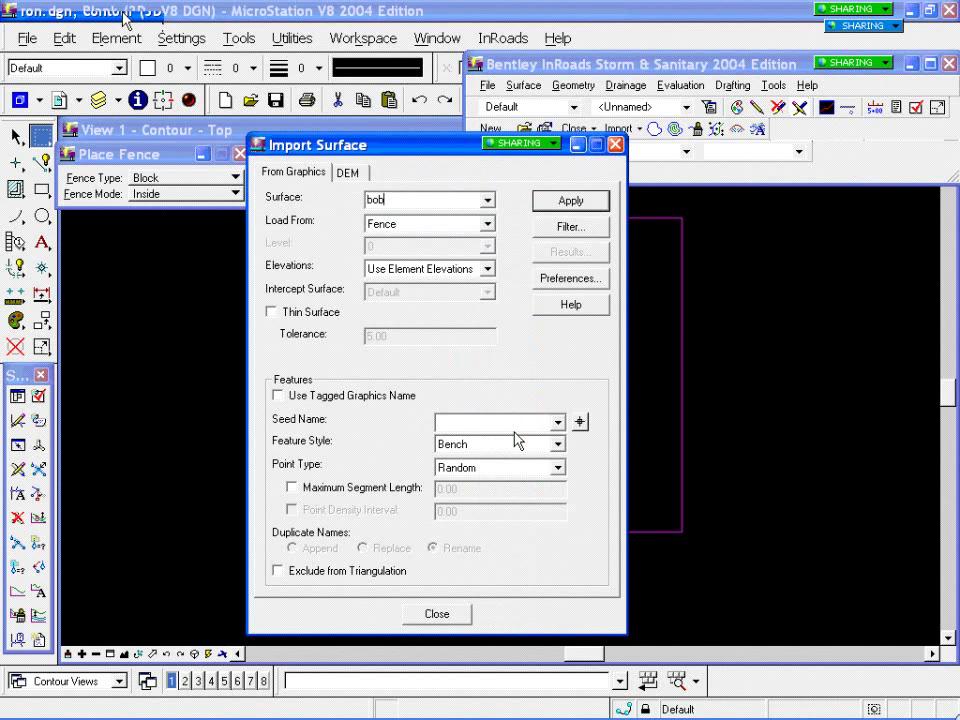
pyautogui.write('c1')
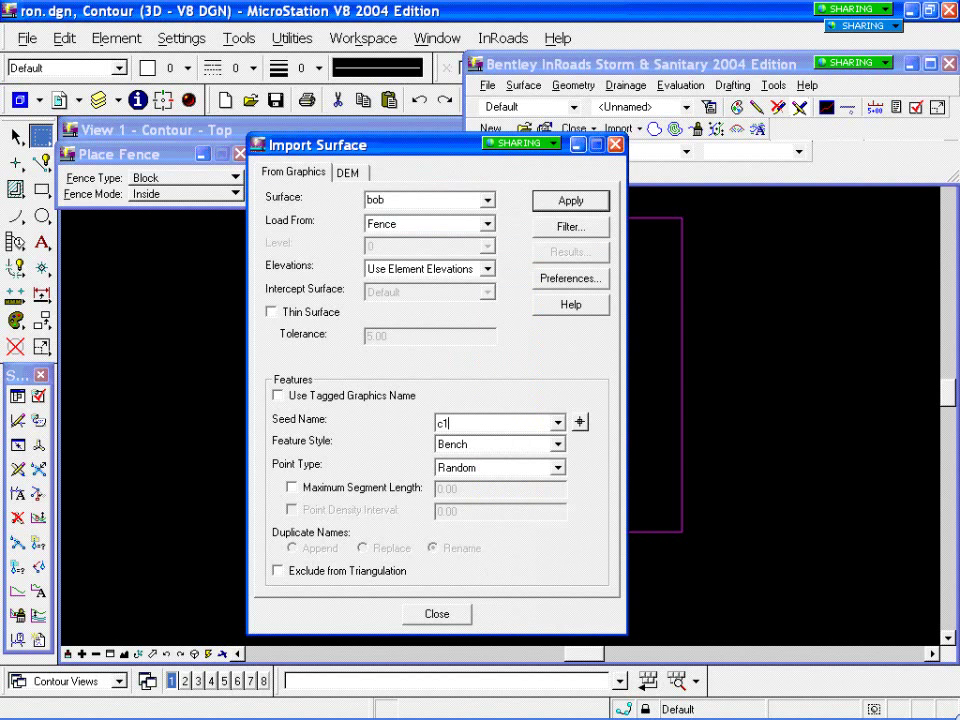
pyautogui.click(557, 422)
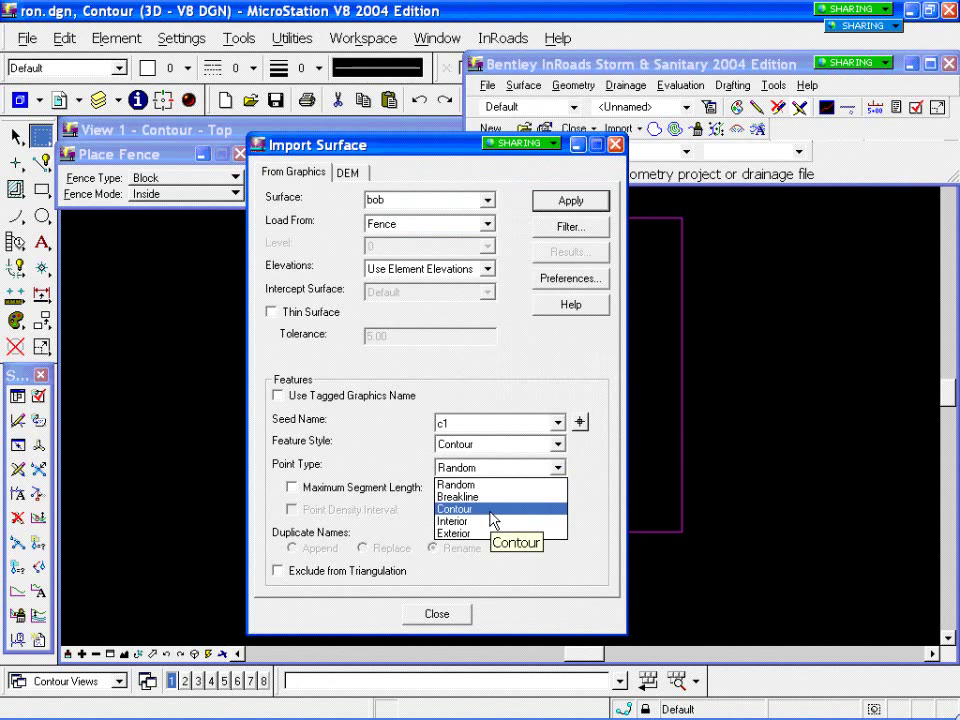
pyautogui.click(491, 514)
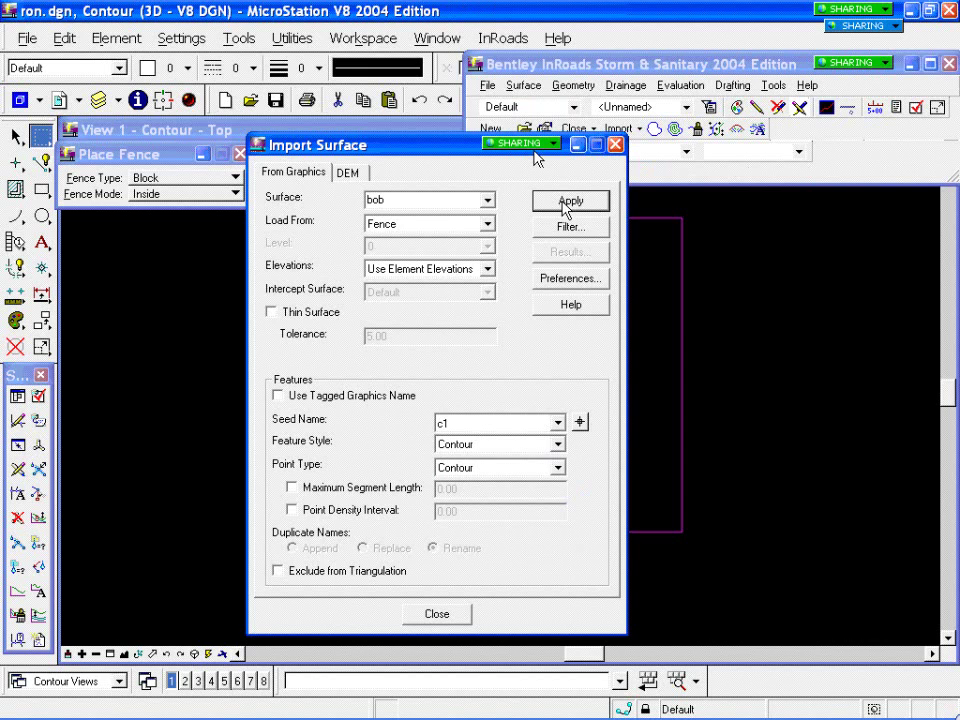
pyautogui.click(566, 203)
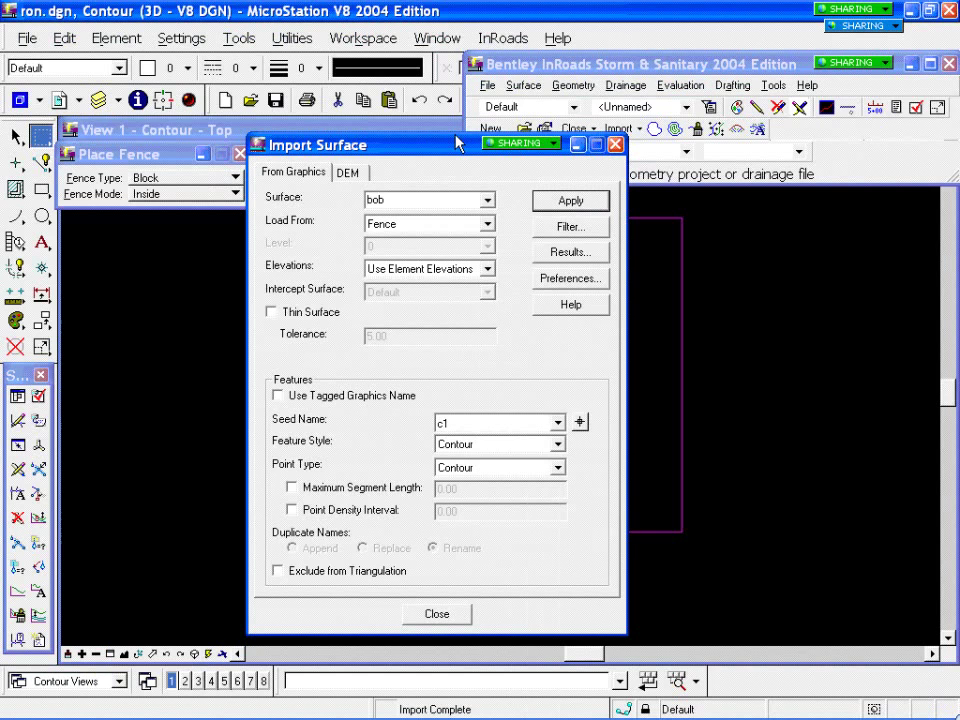
# Step: Enlarge the InRoads project explorer, review the data totals in the surface properties of bob, and close the properties
pyautogui.moveTo(456, 137); pyautogui.dragTo(450, 210)
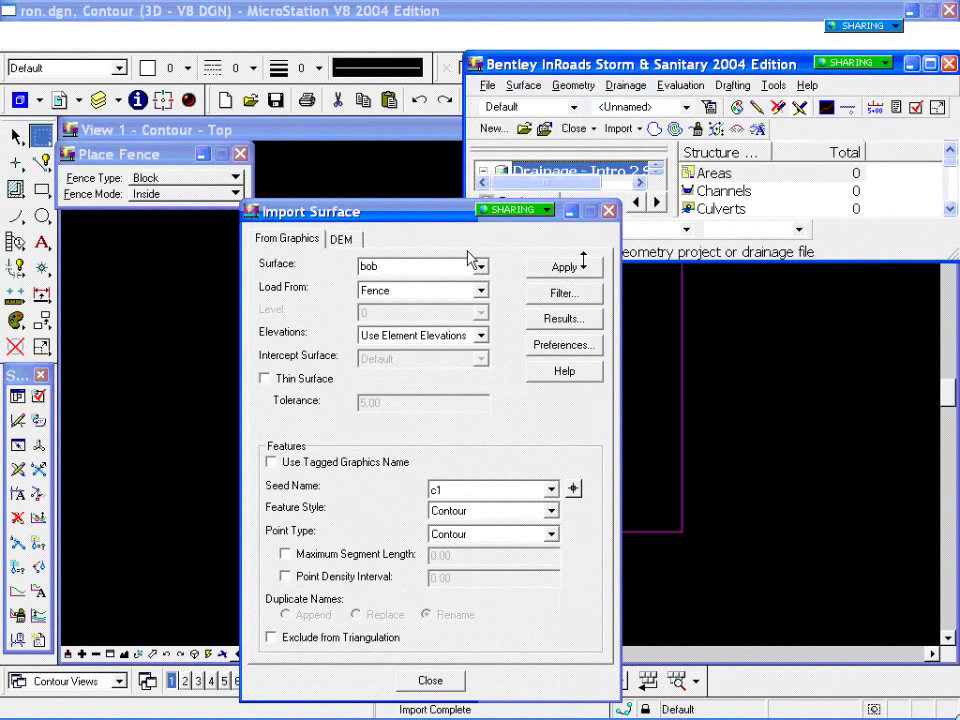
pyautogui.moveTo(468, 212); pyautogui.dragTo(472, 334)
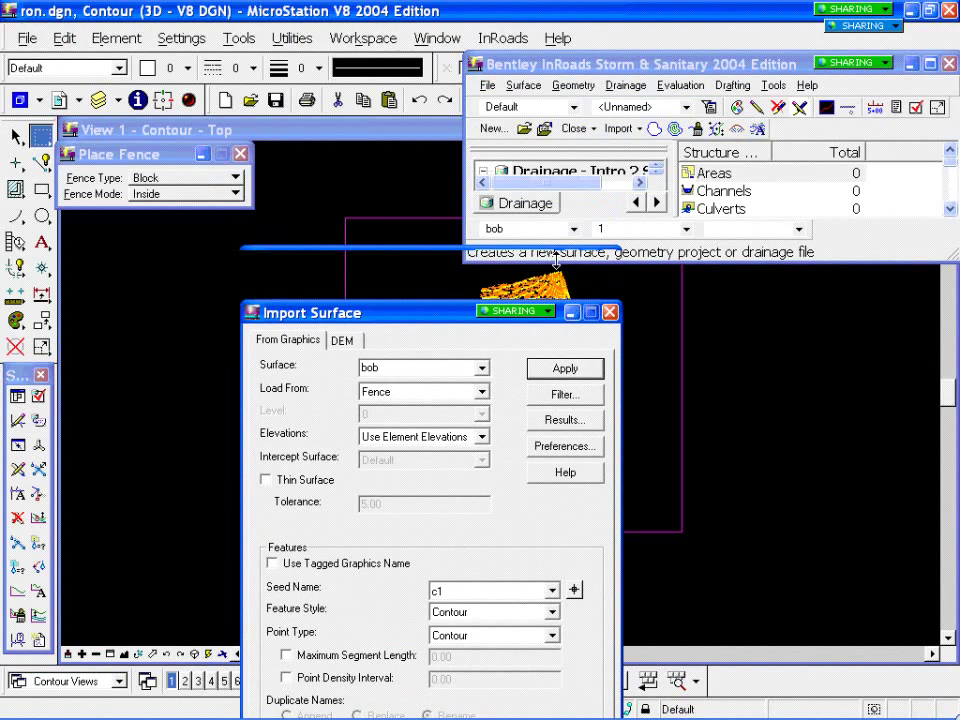
pyautogui.moveTo(555, 258); pyautogui.dragTo(555, 301)
pyautogui.rightClick(522, 245)
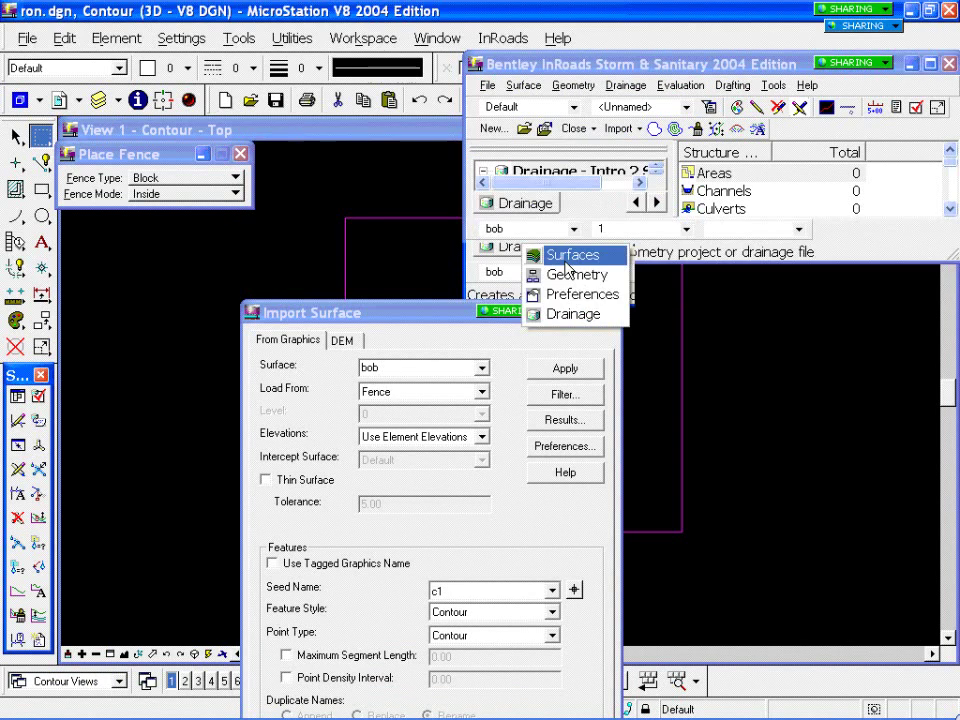
pyautogui.click(568, 255)
pyautogui.rightClick(543, 208)
pyautogui.click(581, 396)
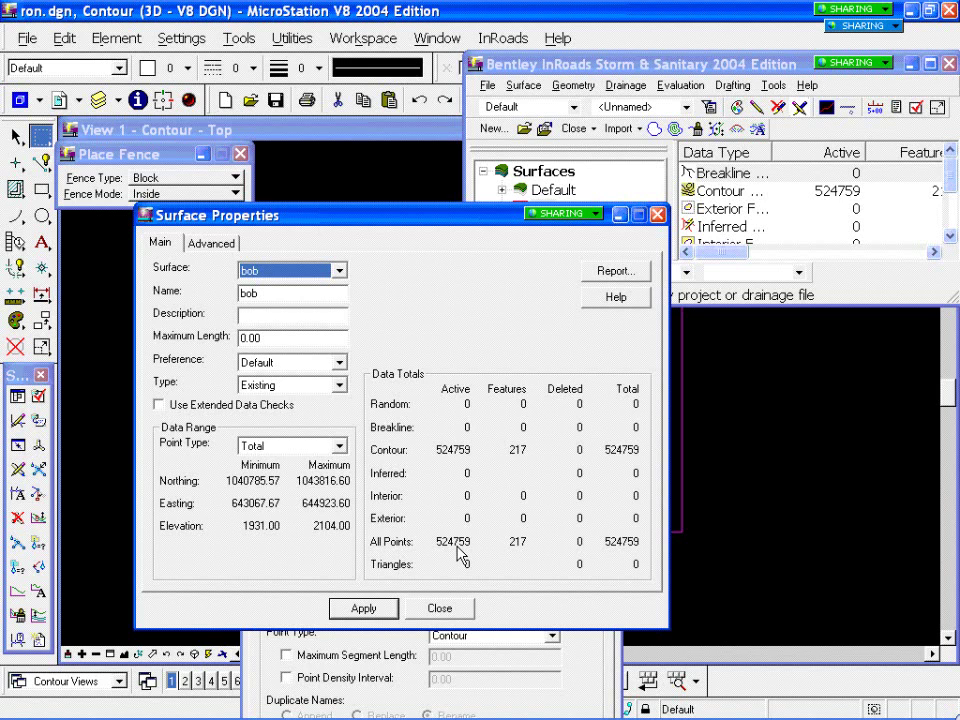
pyautogui.click(448, 610)
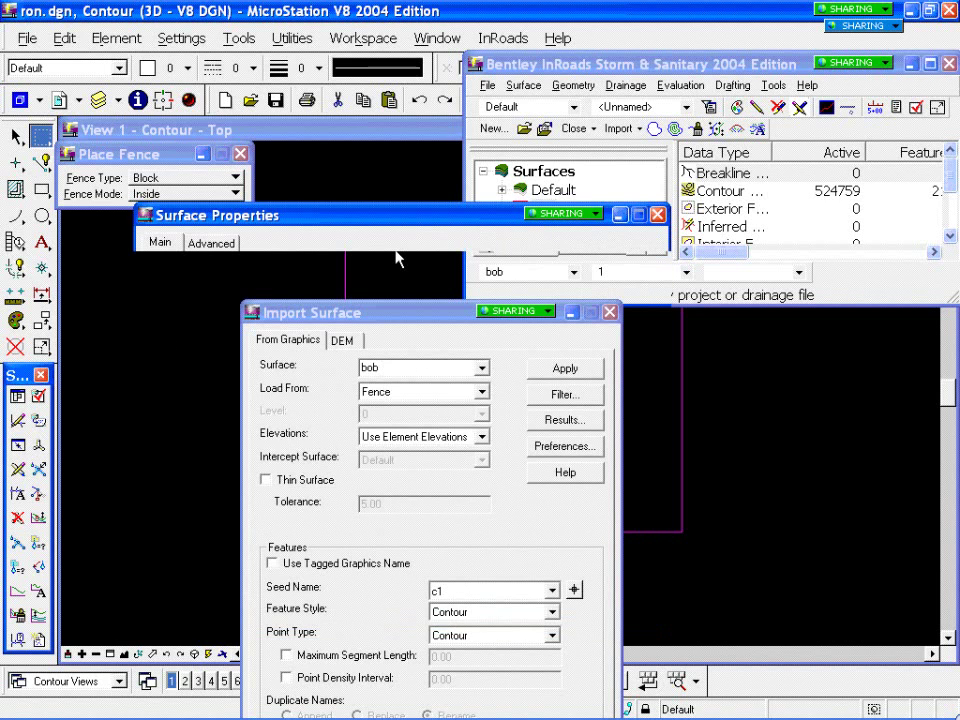
# Step: Close the Import Surface dialog and switch the display to the Back Creek Court Views view group
pyautogui.moveTo(395, 312); pyautogui.dragTo(371, 181)
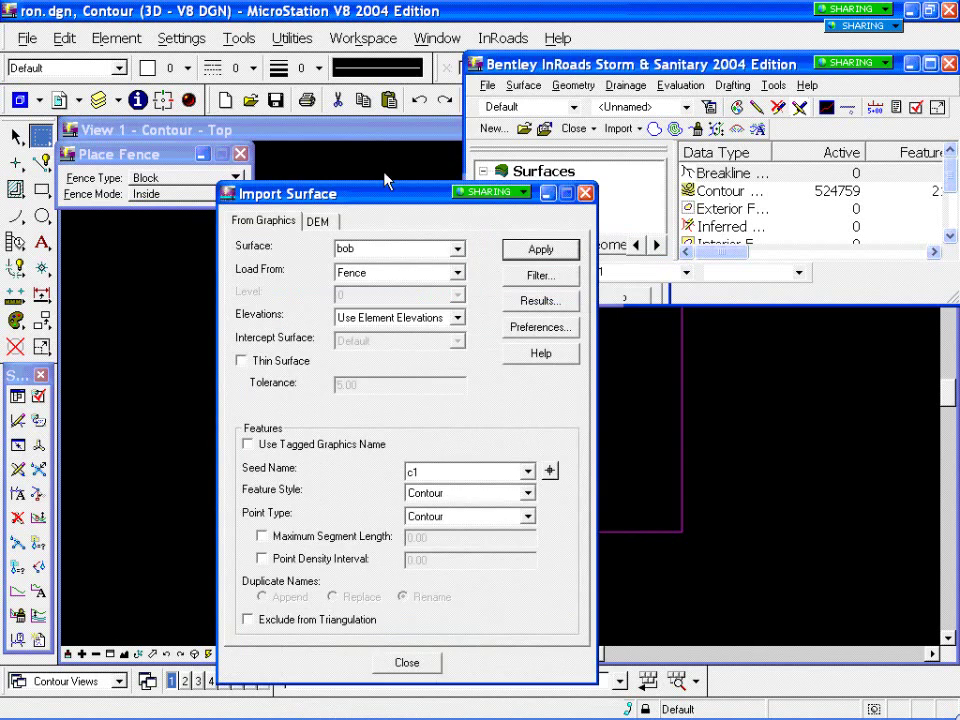
pyautogui.click(407, 653)
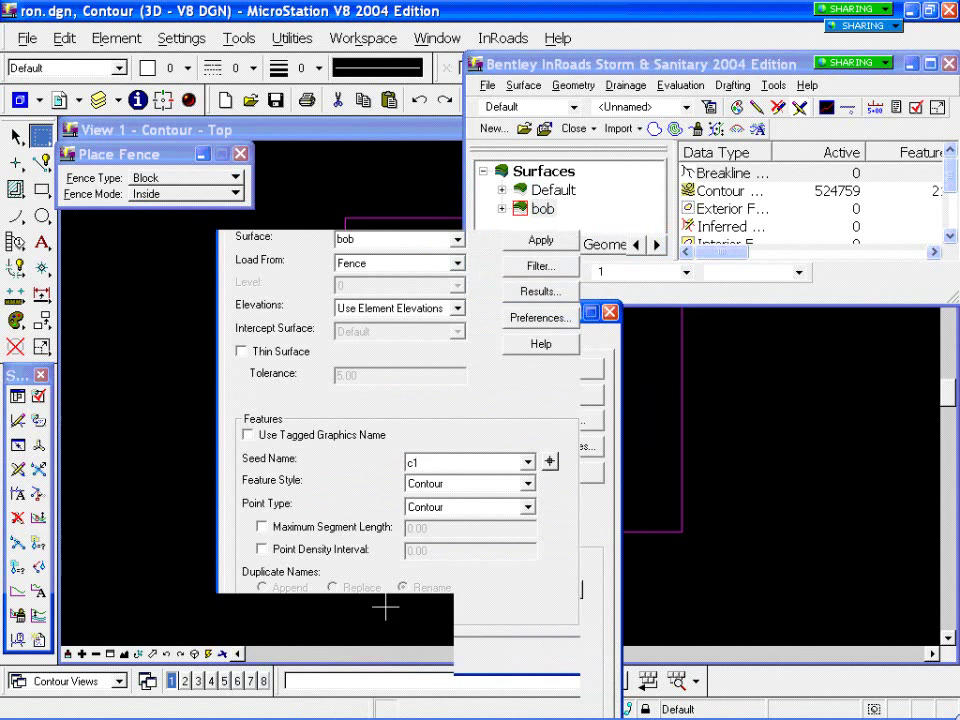
pyautogui.click(120, 681)
pyautogui.click(101, 599)
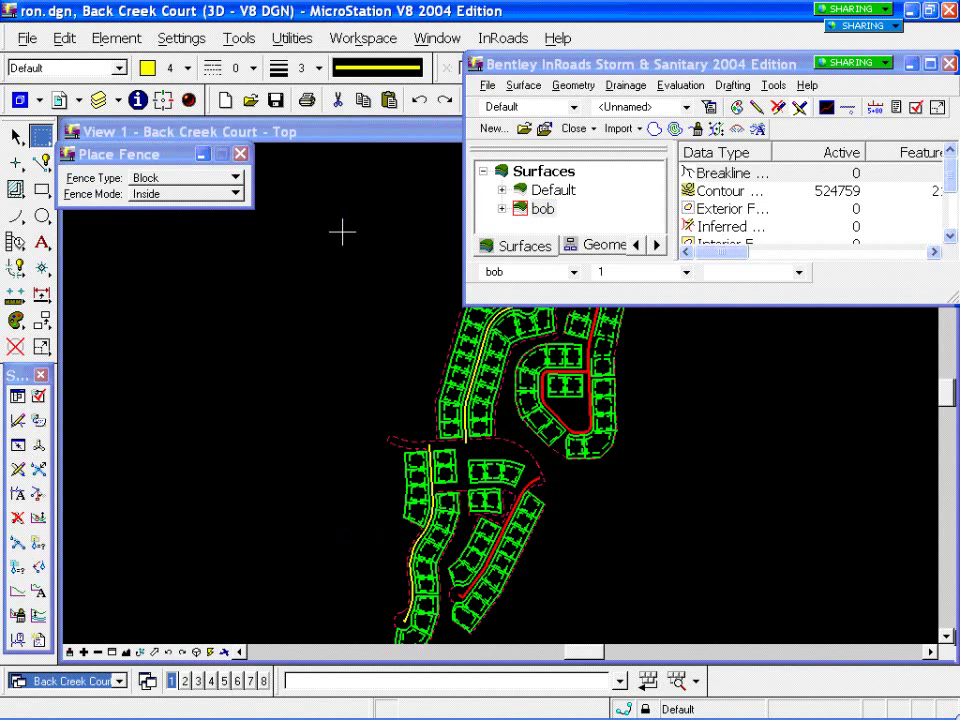
# Step: Switch to the Intro to SnS folder window and load subdivision.alg, site.dtm and subdivision.dtm together into InRoads
pyautogui.hotkey('alt', 'Tab')
pyautogui.hotkey('alt', 'Tab')
pyautogui.hotkey('alt', 'Tab')
pyautogui.hotkey('alt', 'Tab')
pyautogui.hotkey('alt', 'Tab')
pyautogui.hotkey('alt', 'Tab')
pyautogui.hotkey('alt', 'Tab')
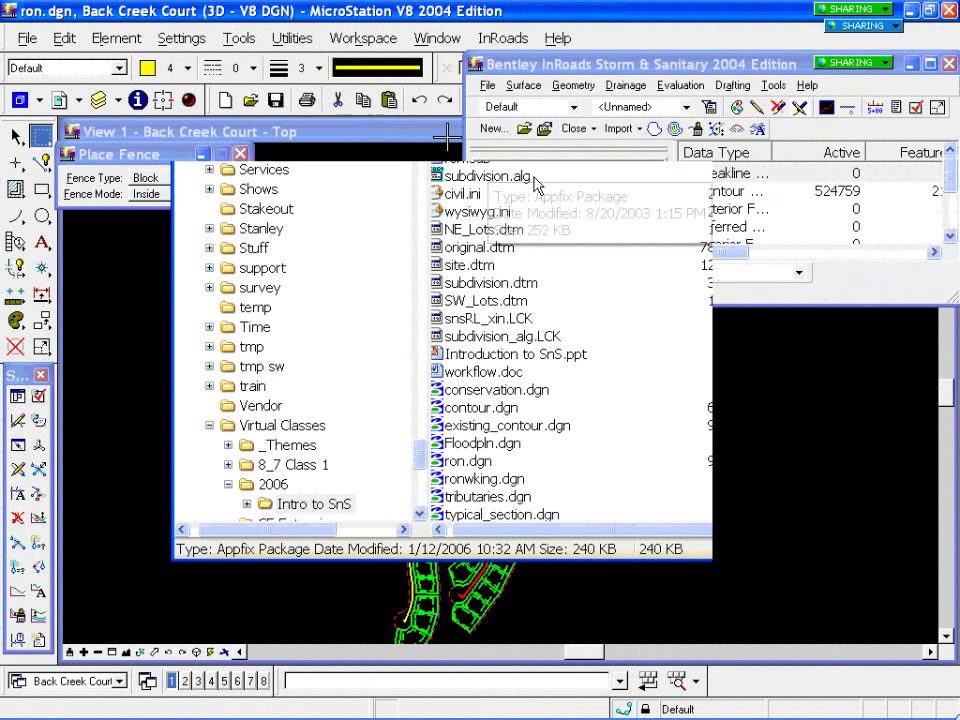
pyautogui.click(482, 177)
pyautogui.press('Up')
pyautogui.press('Up')
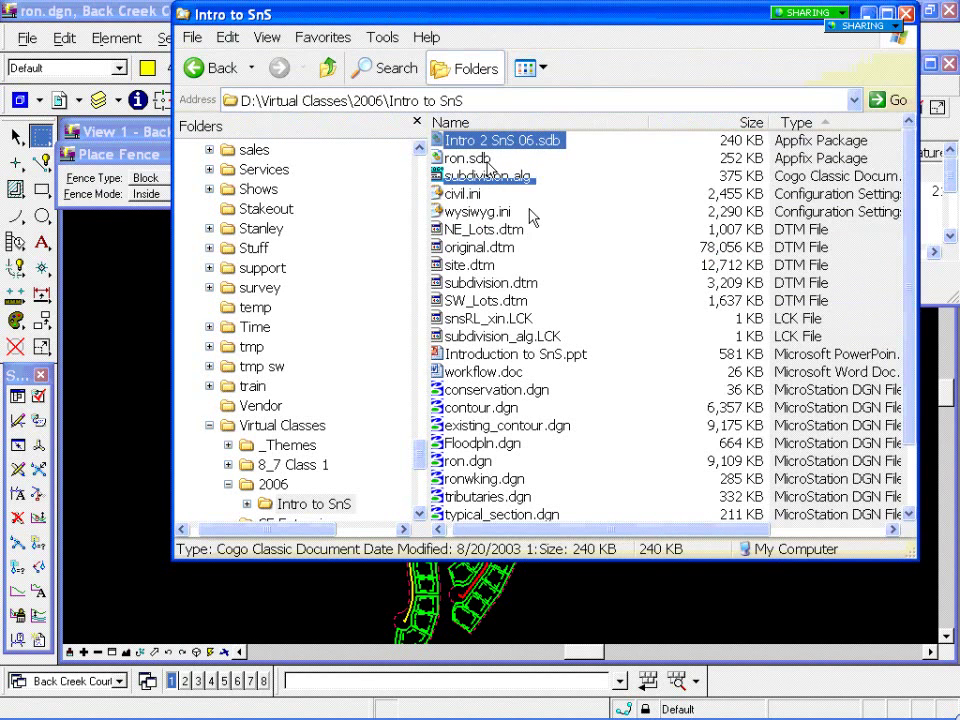
pyautogui.press('Down')
pyautogui.press('Down')
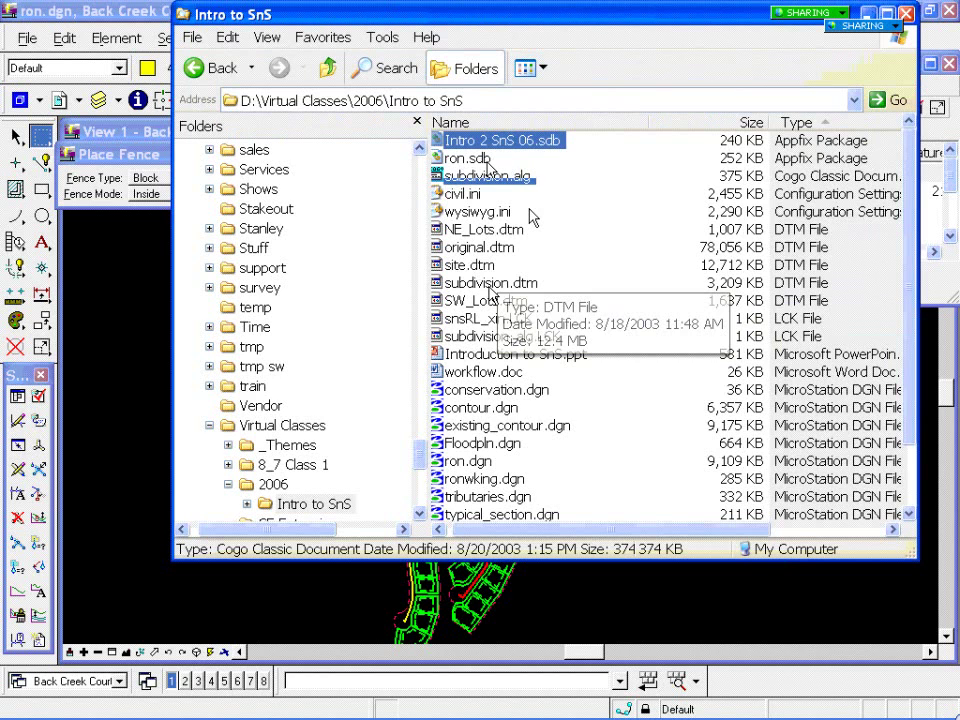
pyautogui.keyDown('ctrl'); pyautogui.click(489, 282); pyautogui.keyUp('ctrl')
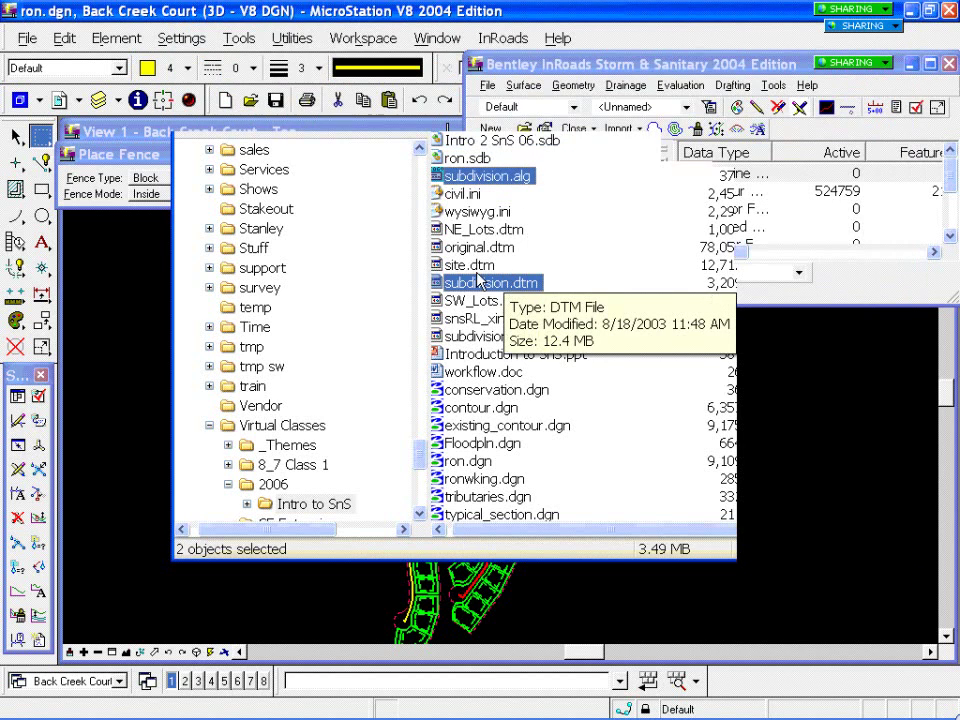
pyautogui.keyDown('ctrl'); pyautogui.click(480, 265); pyautogui.keyUp('ctrl')
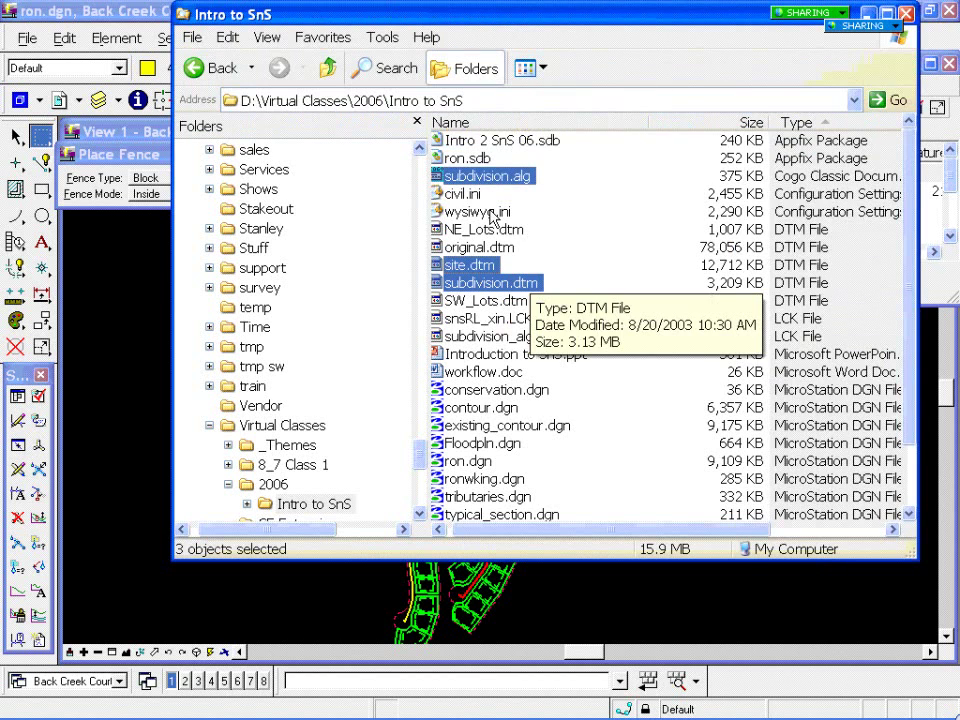
pyautogui.moveTo(476, 272); pyautogui.dragTo(938, 216)
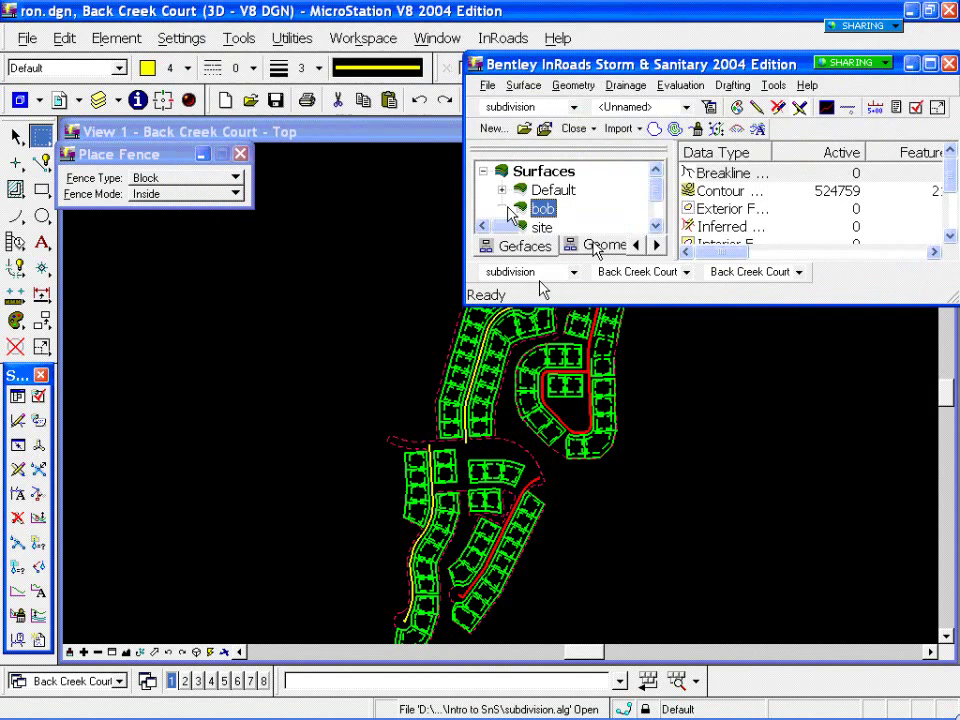
# Step: Look through the subdivision project's horizontal alignments and keep Back Creek Court as the active one
pyautogui.click(686, 272)
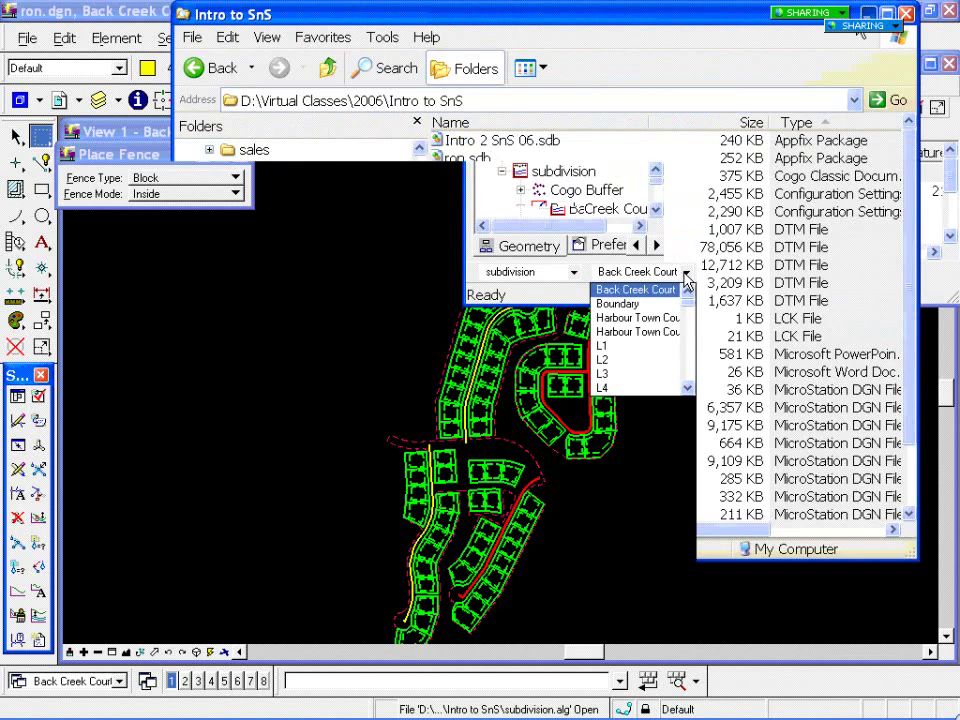
pyautogui.moveTo(688, 297)
pyautogui.mouseDown()
pyautogui.moveTo(688, 368)
pyautogui.moveTo(688, 316)
pyautogui.mouseUp()
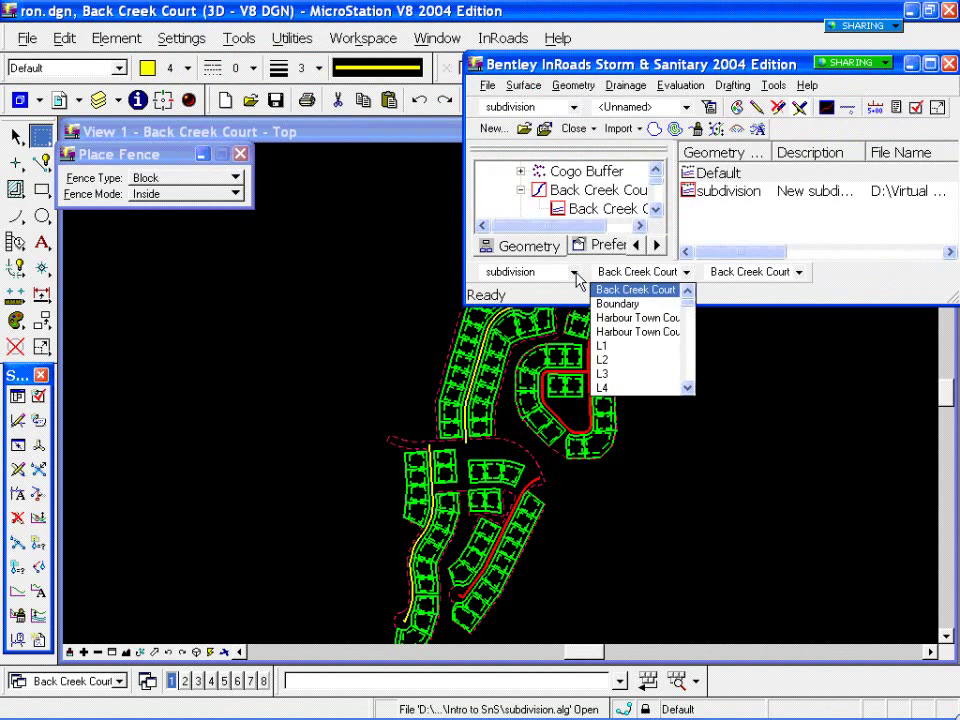
pyautogui.click(636, 289)
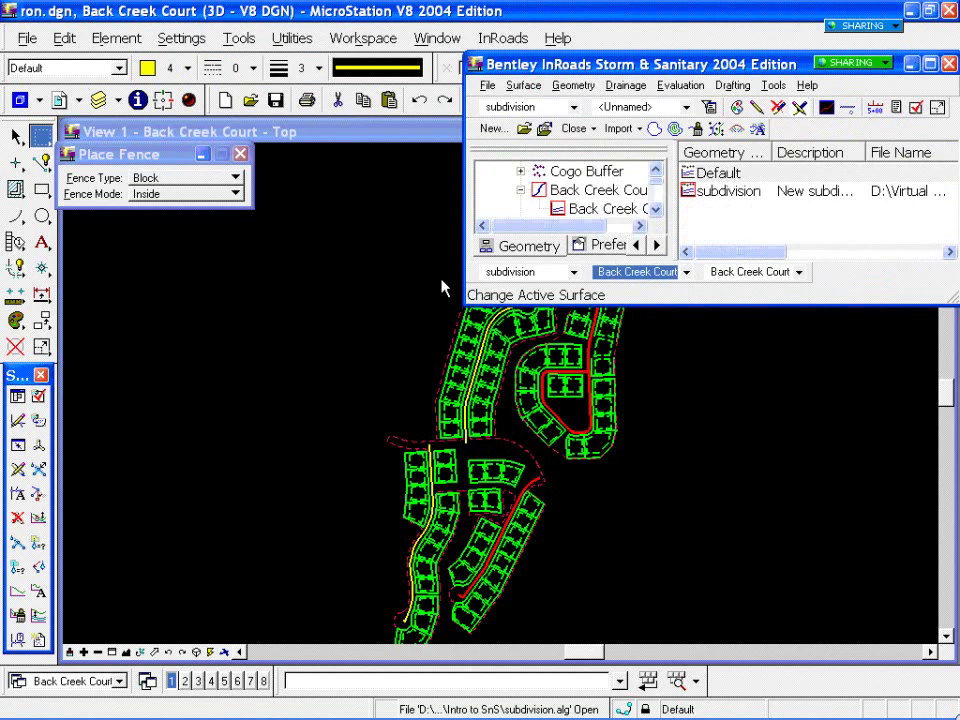
# Step: Display the major and minor contours of the subdivision surface and move the View Contours dialog aside
pyautogui.click(676, 130)
pyautogui.click(216, 636)
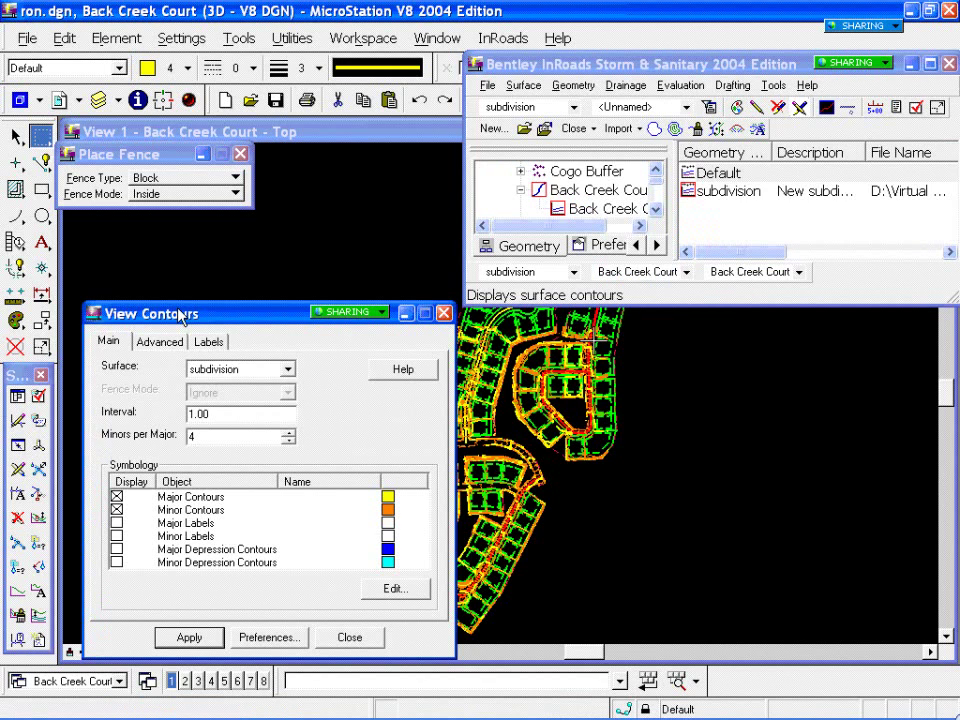
pyautogui.moveTo(178, 316); pyautogui.dragTo(165, 269)
# Step: Delete the displayed contour graphics as a group near the loop street and close the View Contours dialog
pyautogui.click(112, 651)
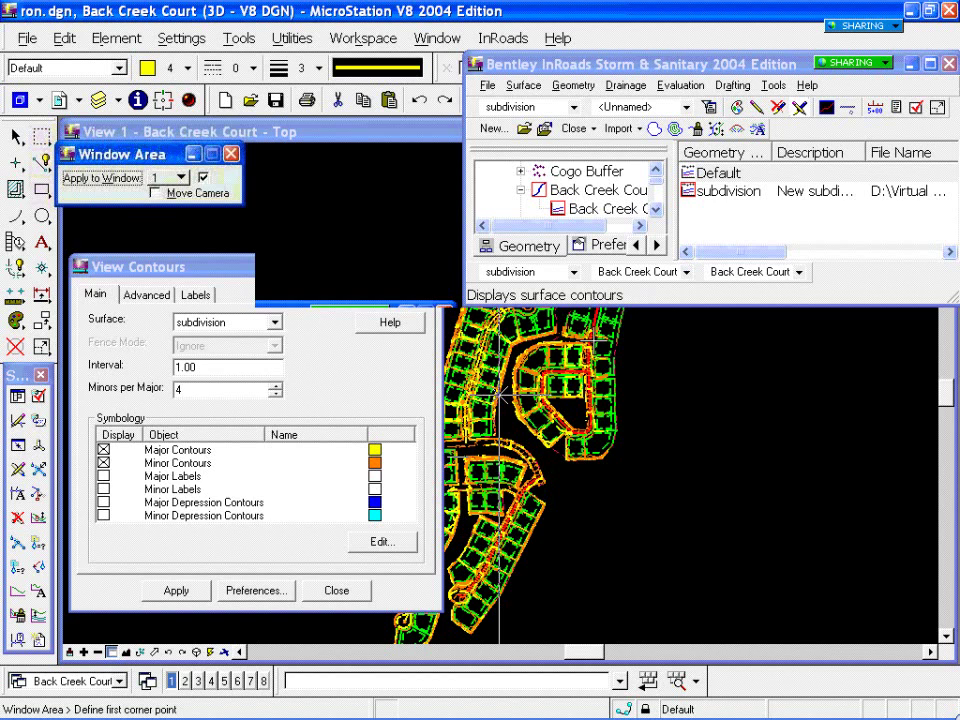
pyautogui.click(574, 343)
pyautogui.click(661, 462)
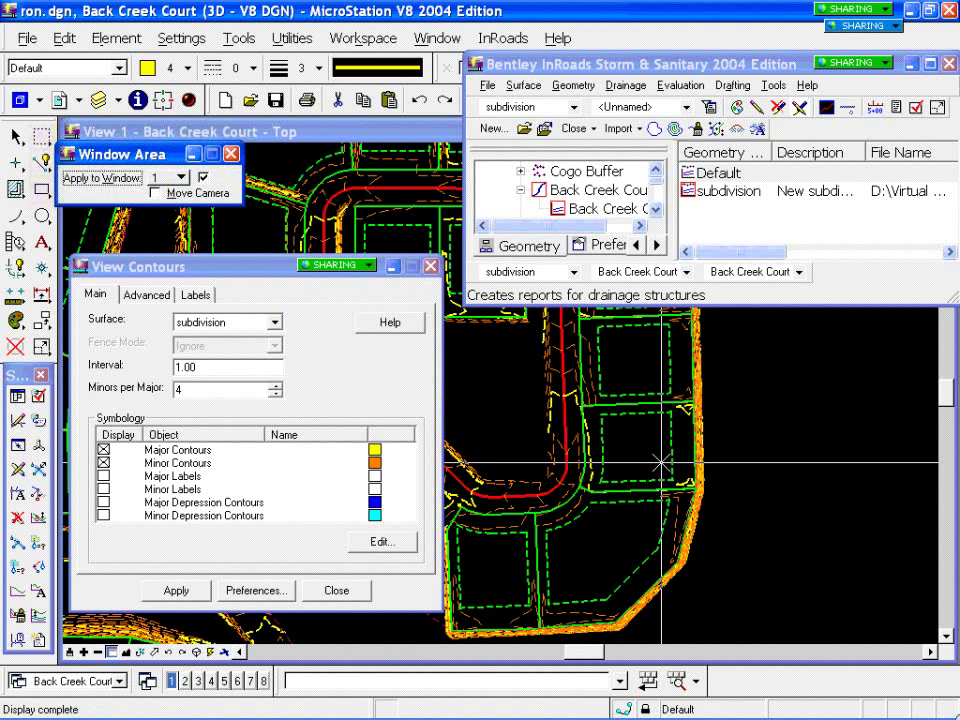
pyautogui.click(15, 346)
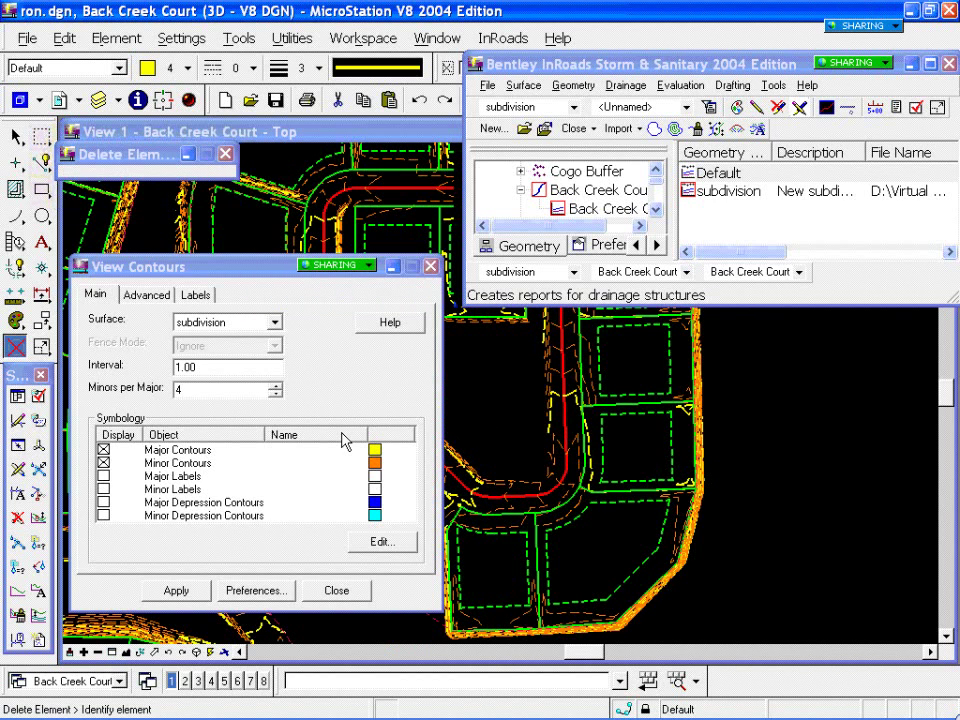
pyautogui.click(41, 346)
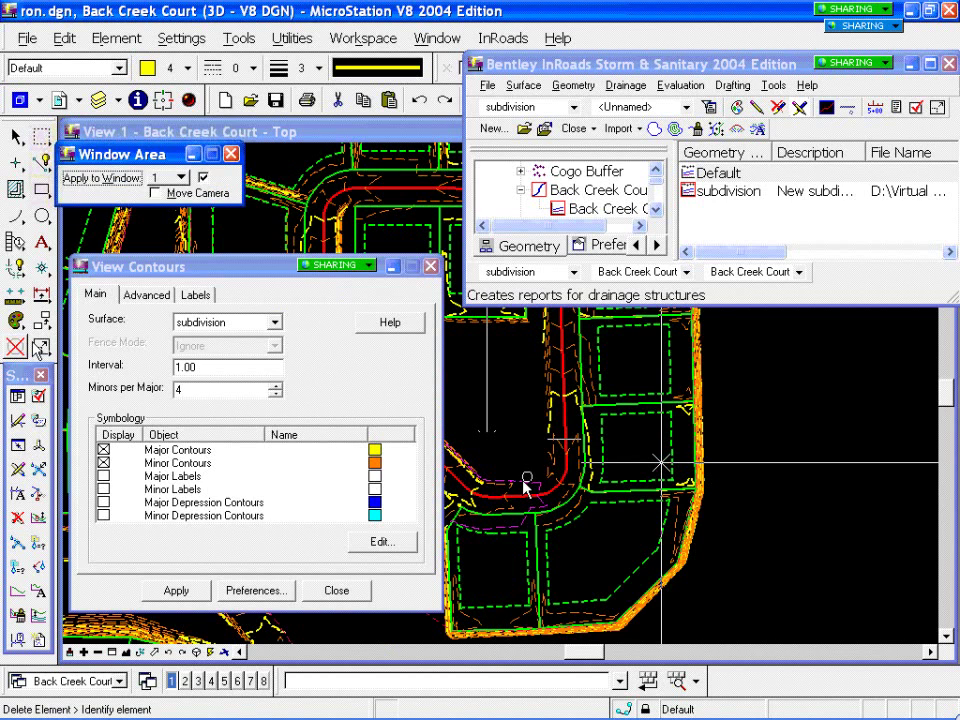
pyautogui.click(525, 484)
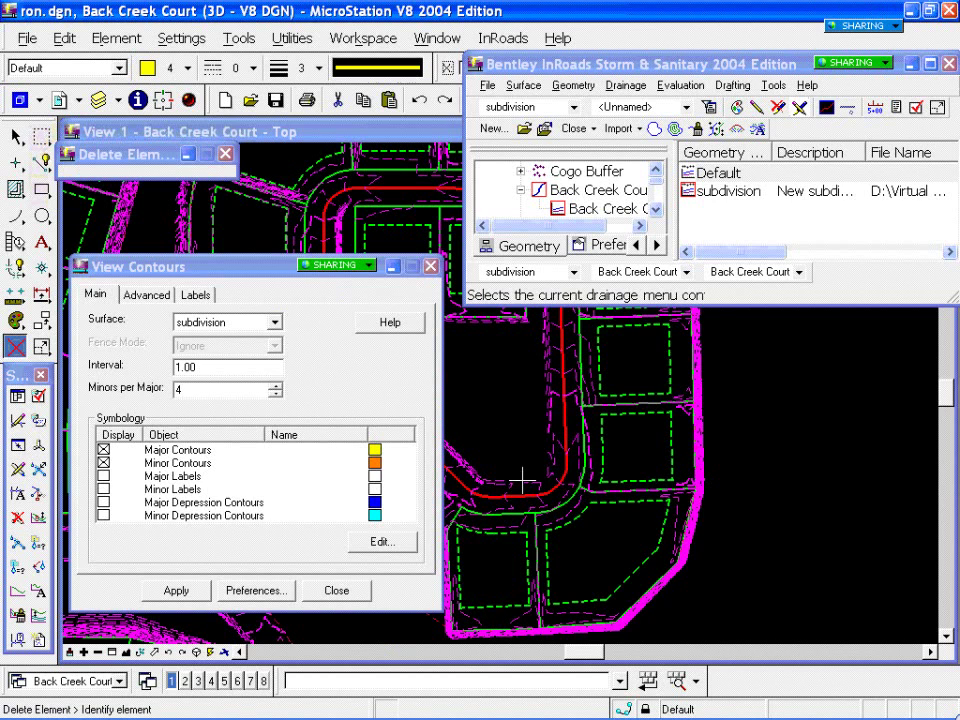
pyautogui.click(522, 484)
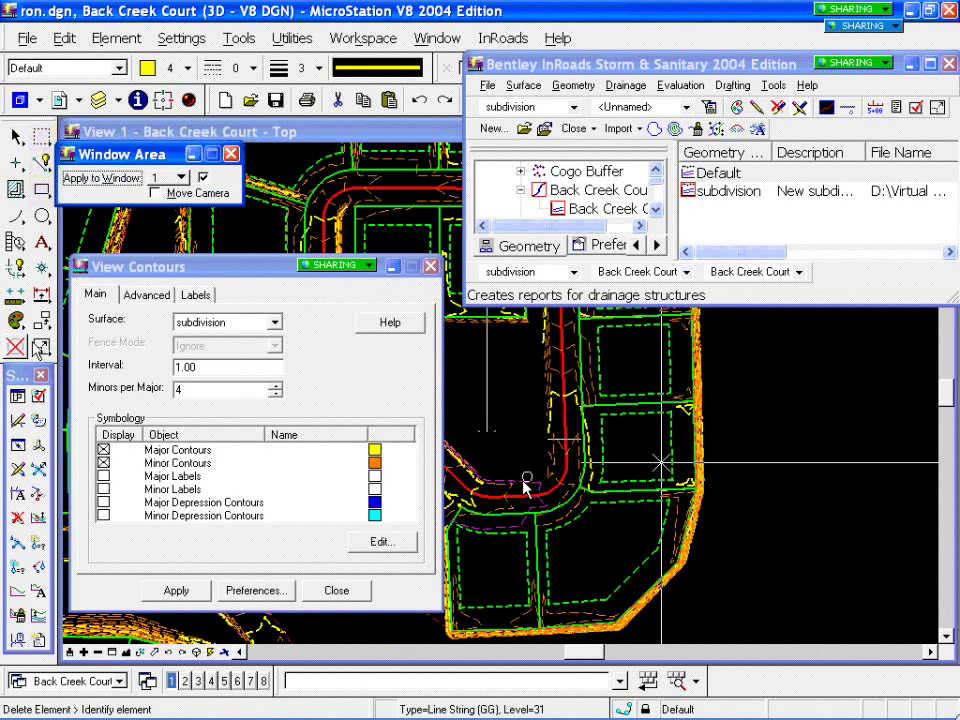
pyautogui.click(338, 592)
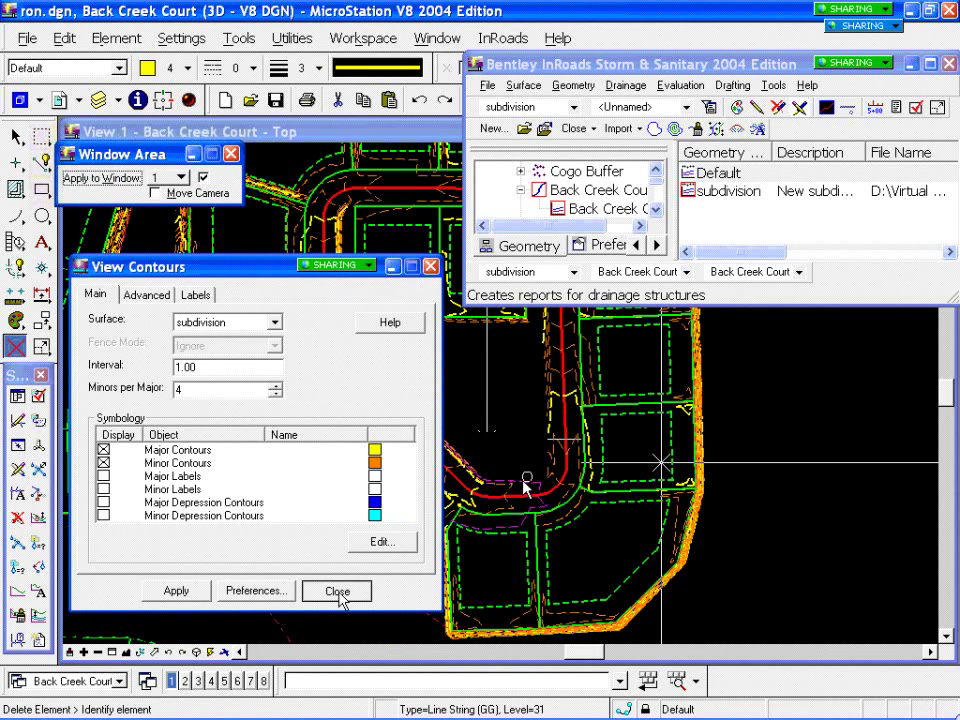
# Step: Switch the display to the Harbour Town Court Views view group
pyautogui.click(118, 681)
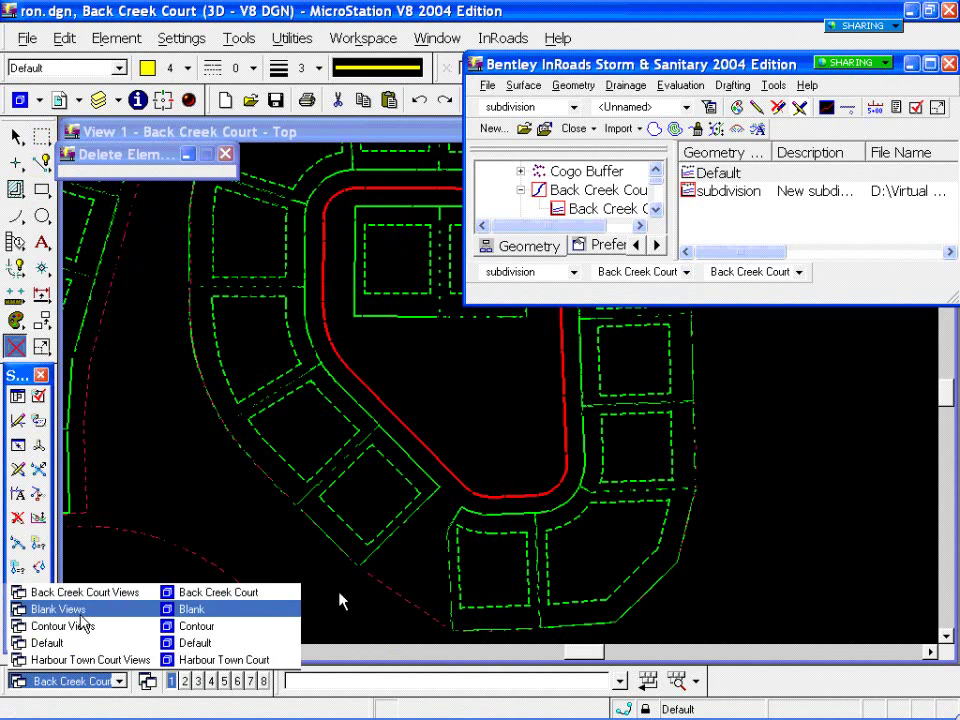
pyautogui.click(85, 660)
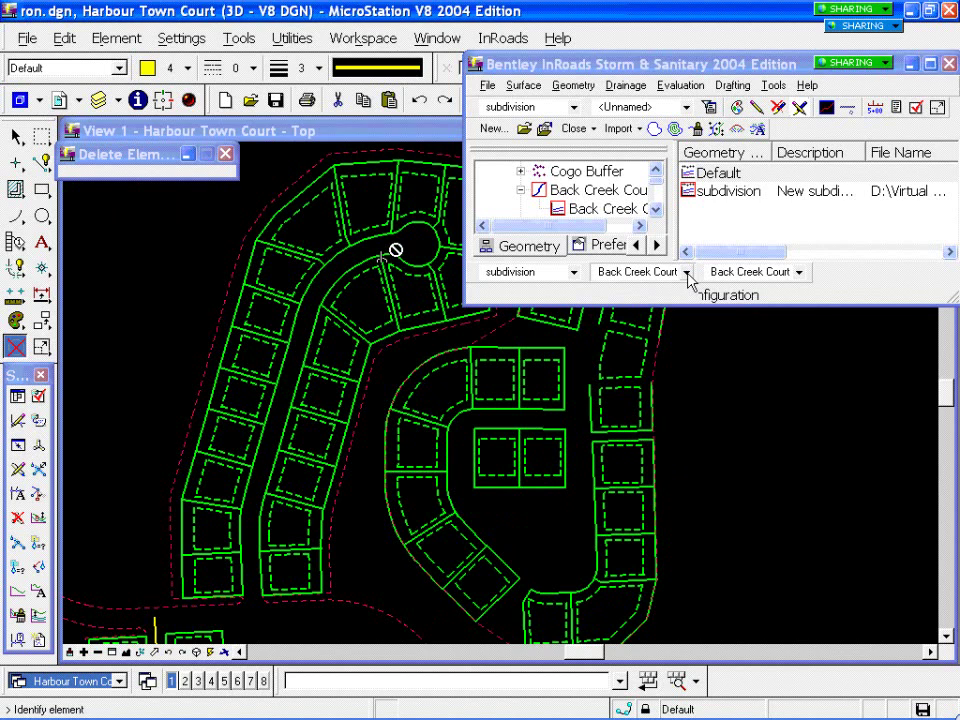
# Step: Make Harbour Town Court the active horizontal alignment and display it in the drawing
pyautogui.click(687, 272)
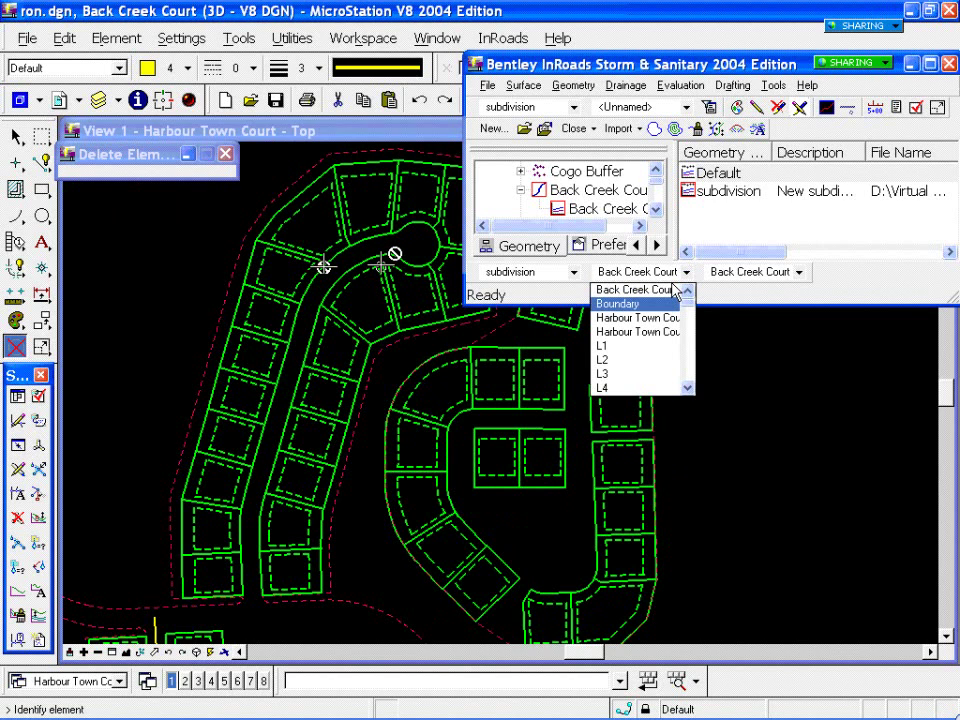
pyautogui.click(638, 317)
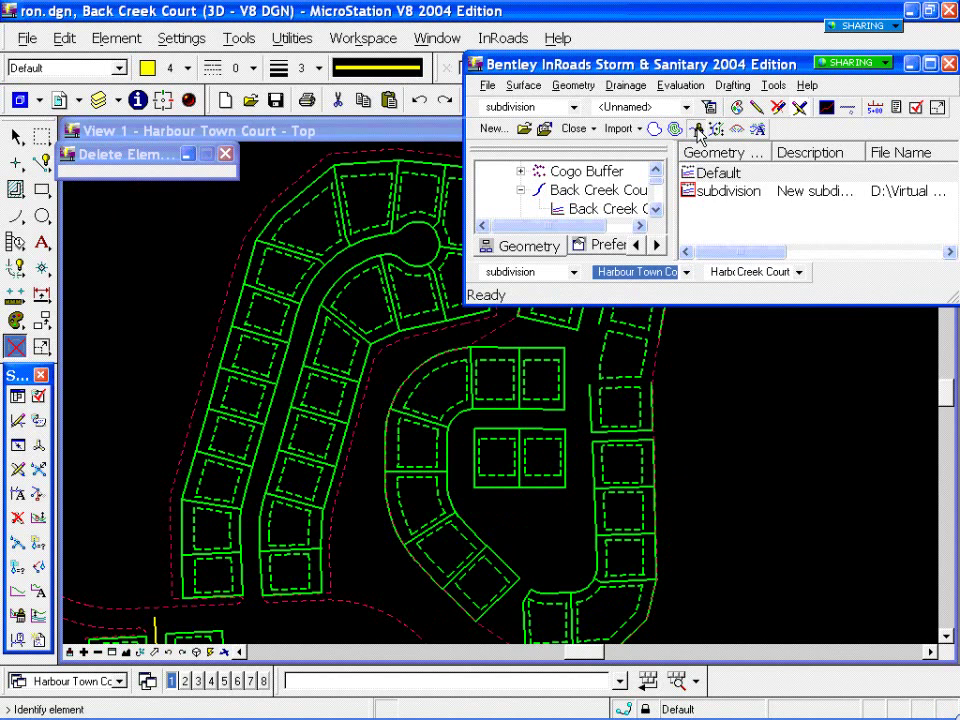
pyautogui.click(698, 130)
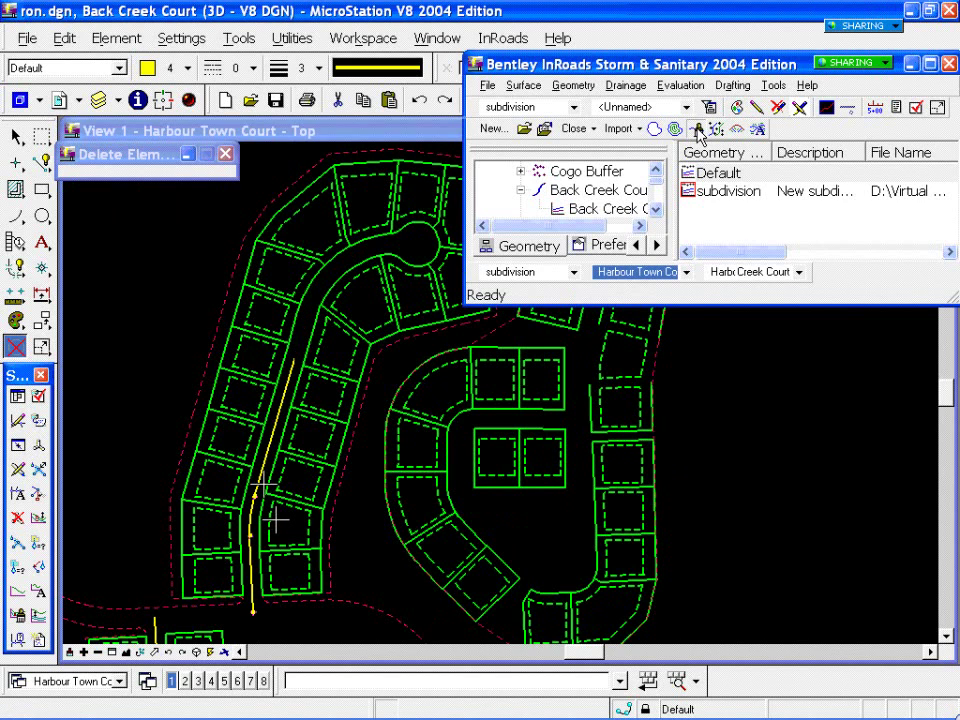
pyautogui.click(698, 131)
pyautogui.click(598, 190)
pyautogui.click(698, 131)
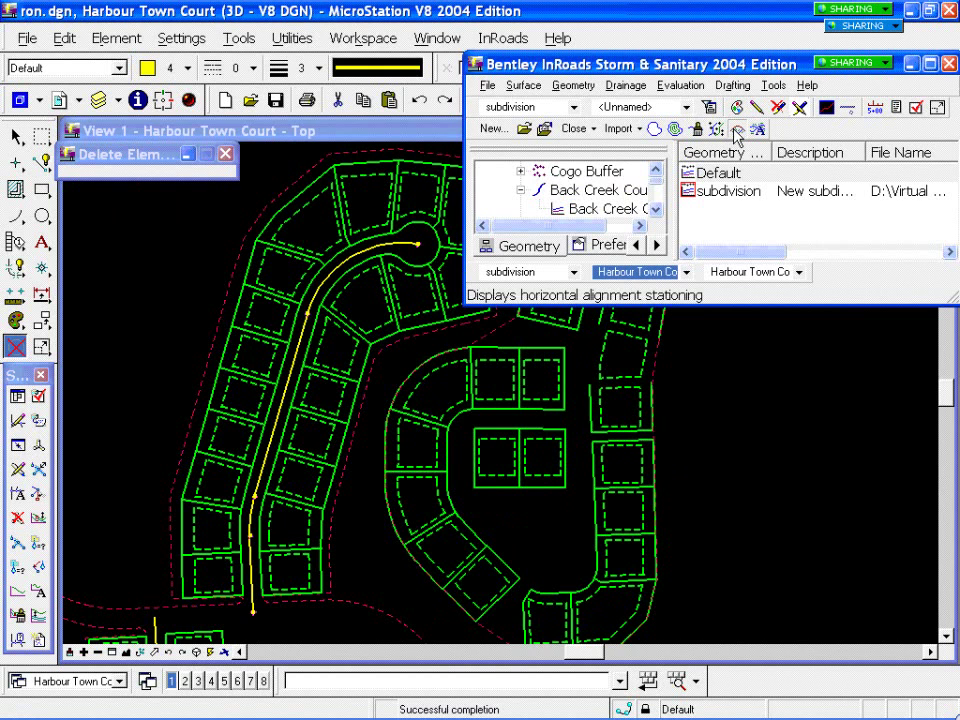
# Step: Annotate the Harbour Town Court alignment with stationing showing major ticks, major stations and minor ticks, and close the stationing dialog
pyautogui.click(730, 135)
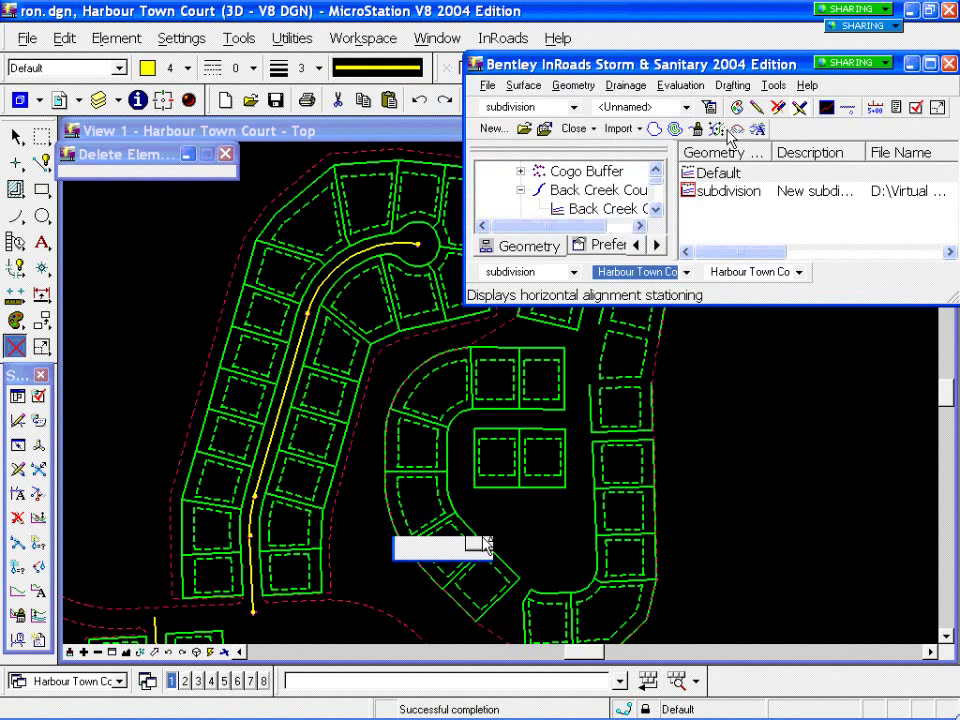
pyautogui.click(497, 540)
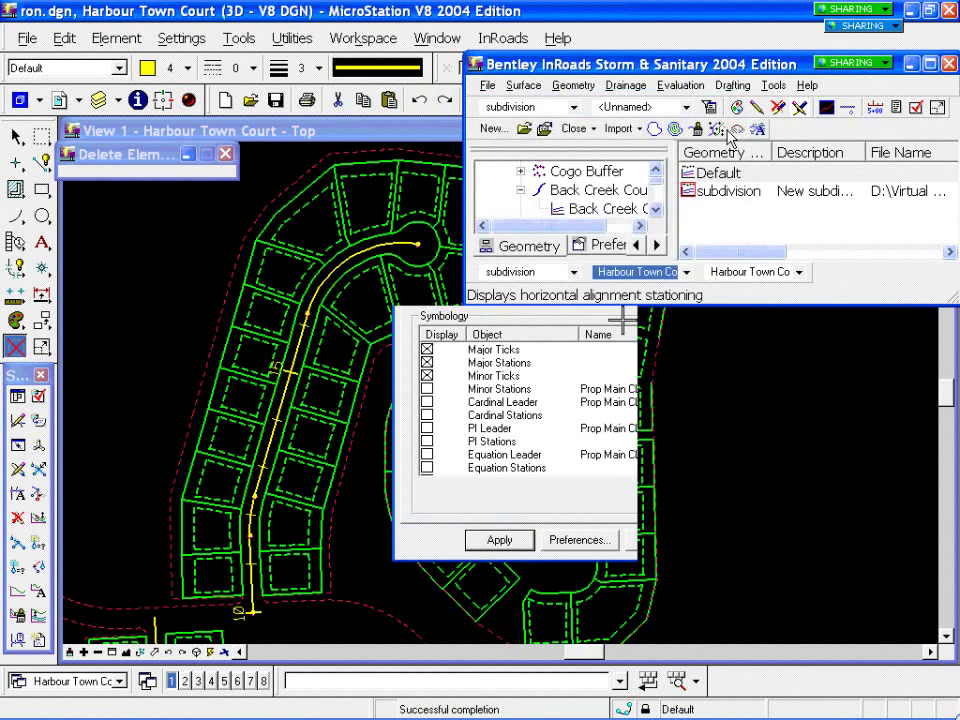
pyautogui.click(672, 542)
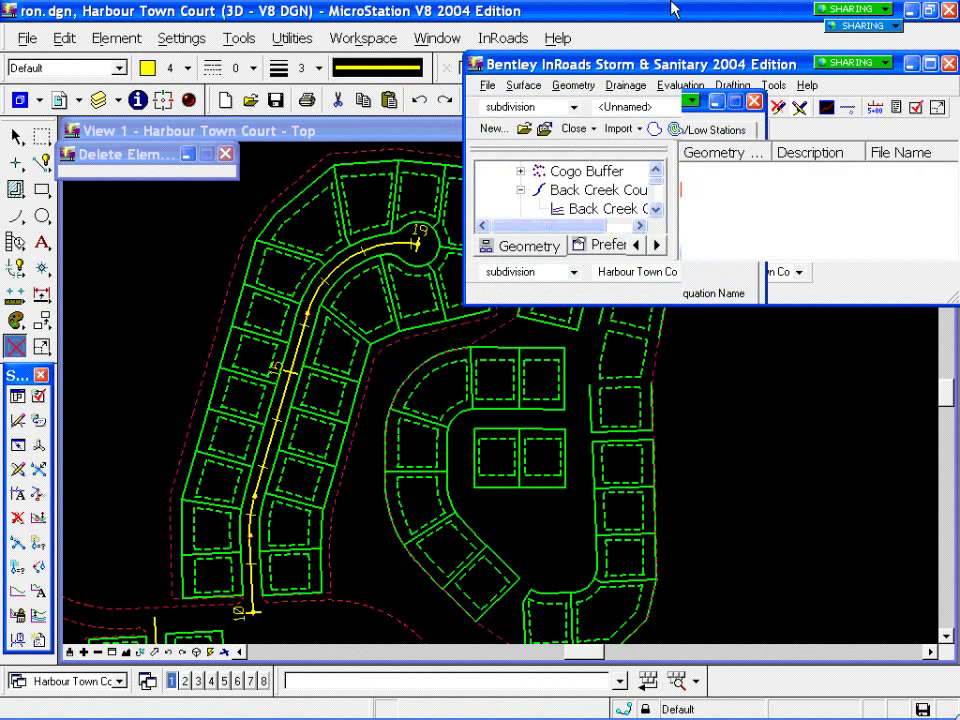
# Step: Track the station, offset, elevation and slope at several points along Harbour Town Court and close the Tracking dialog
pyautogui.click(775, 88)
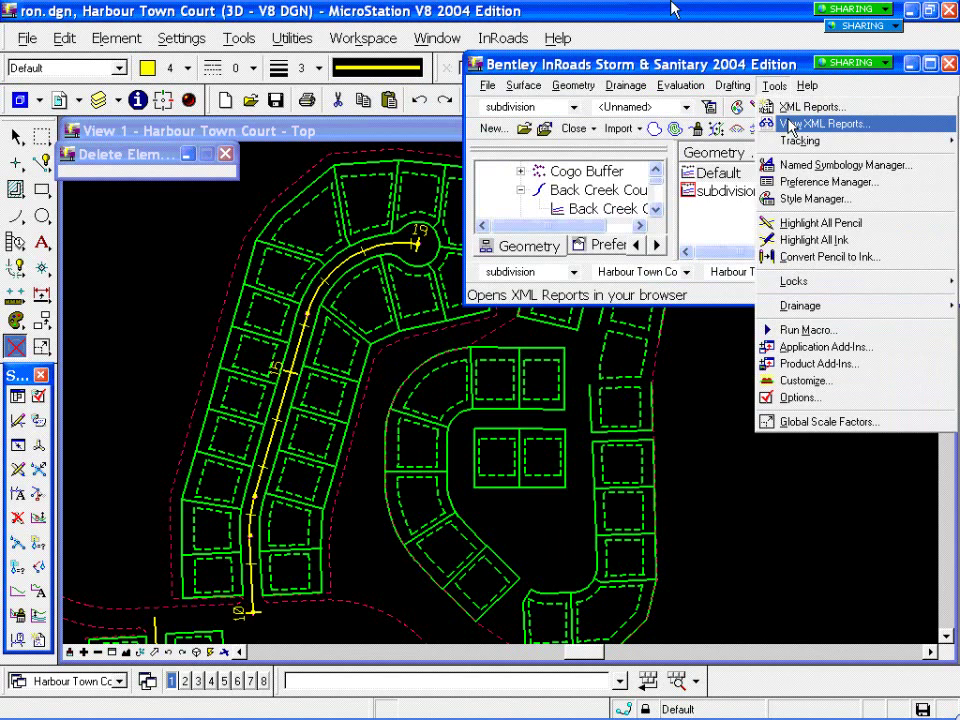
pyautogui.moveTo(765, 140)
pyautogui.click(775, 87)
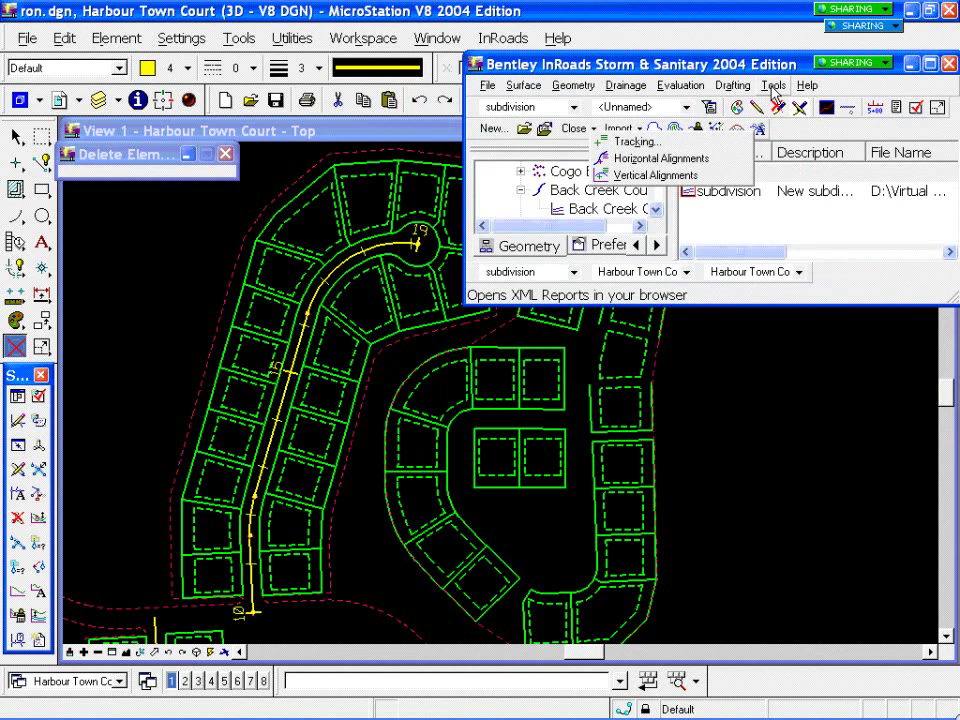
pyautogui.click(775, 88)
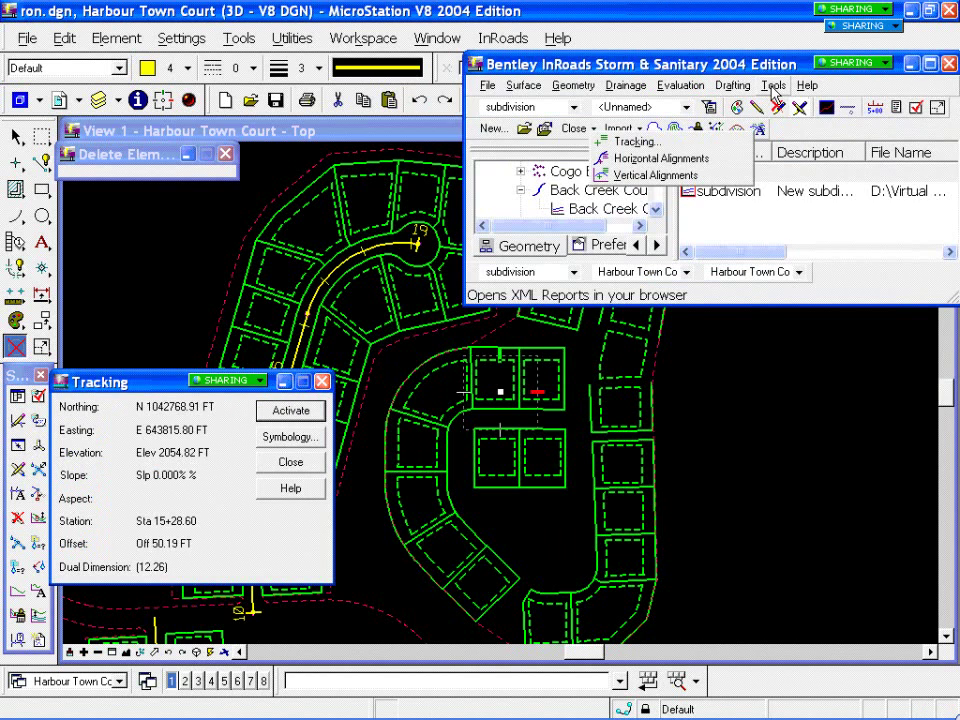
pyautogui.click(776, 88)
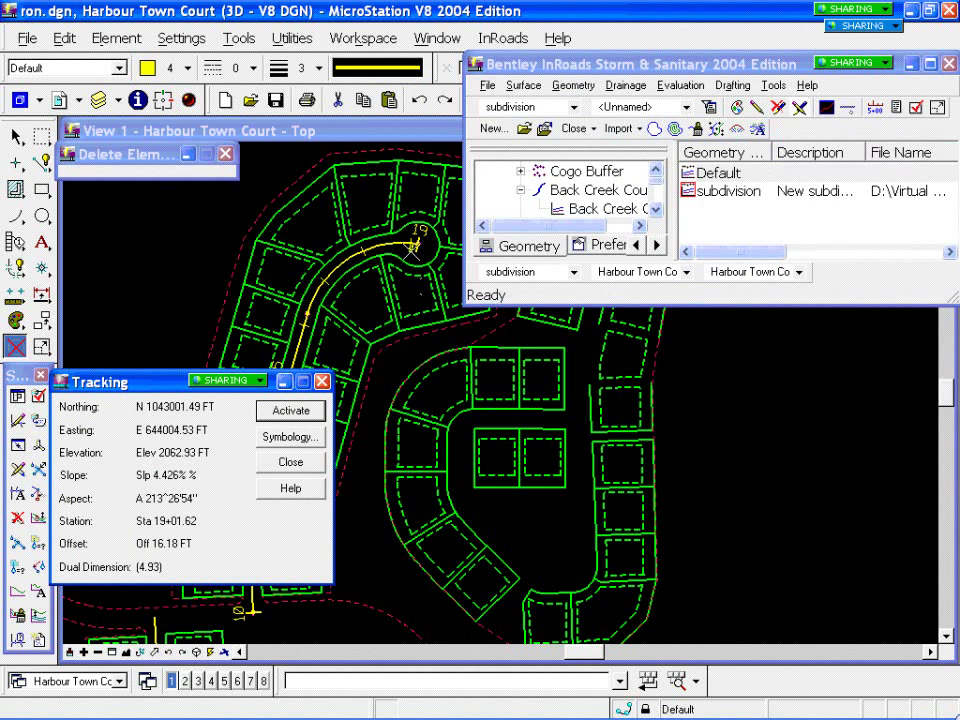
pyautogui.click(776, 88)
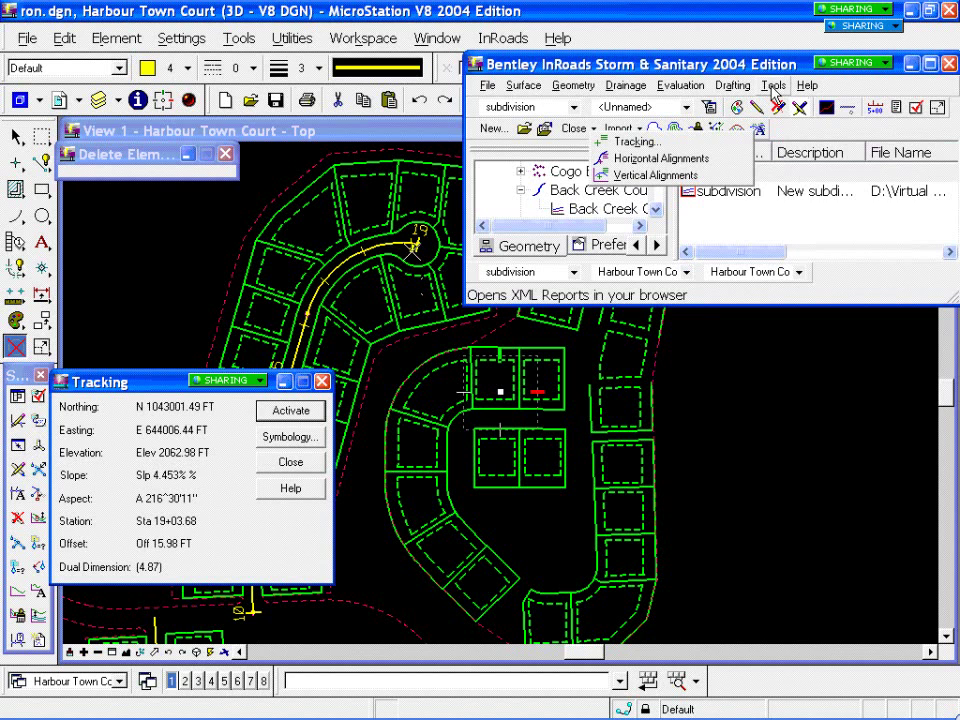
pyautogui.click(776, 88)
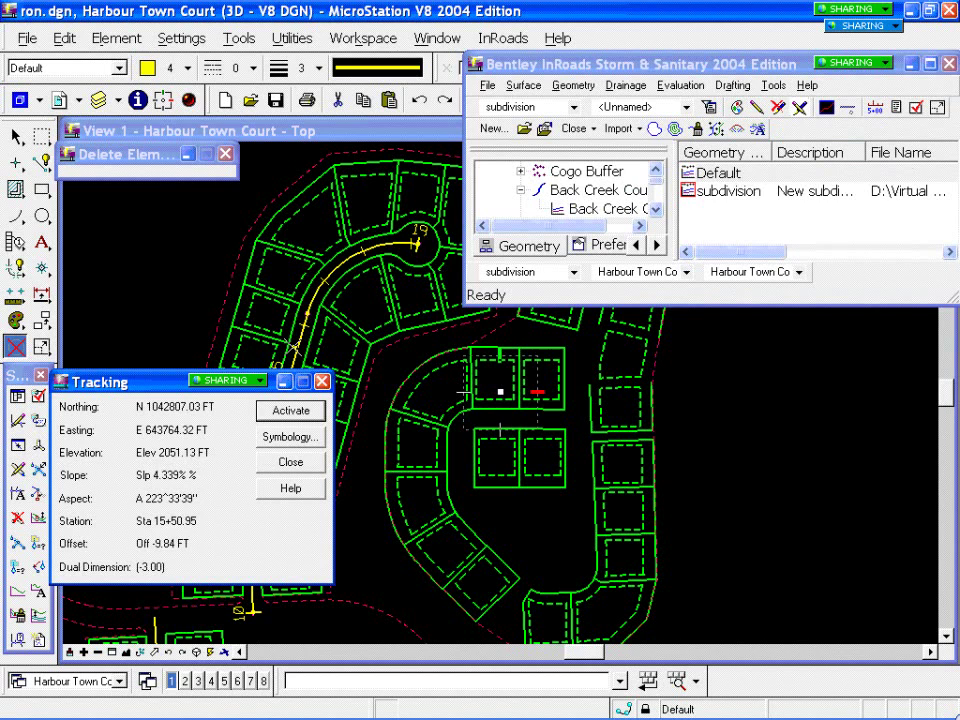
pyautogui.click(309, 461)
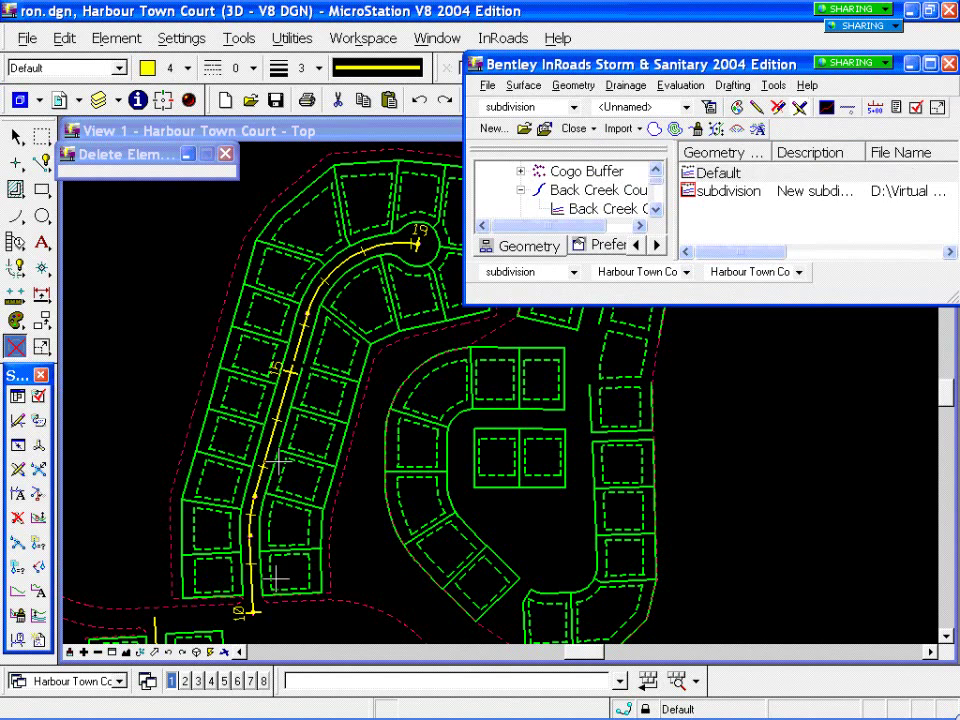
pyautogui.click(774, 86)
pyautogui.click(774, 86)
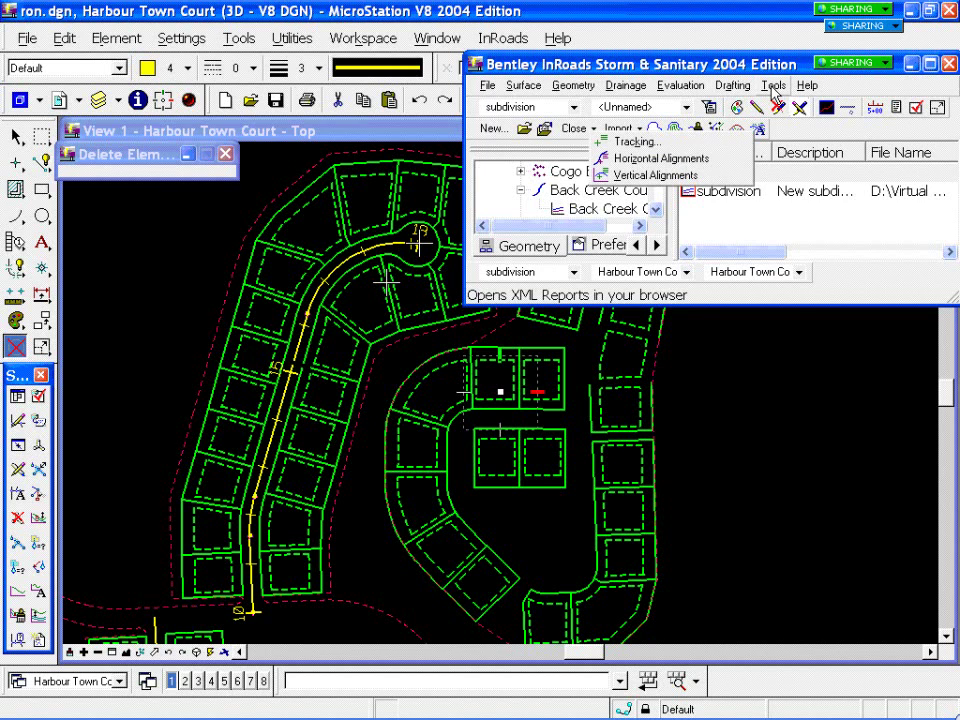
# Step: Make site the active surface and shorten the InRoads window to uncover more of the drawing
pyautogui.click(574, 276)
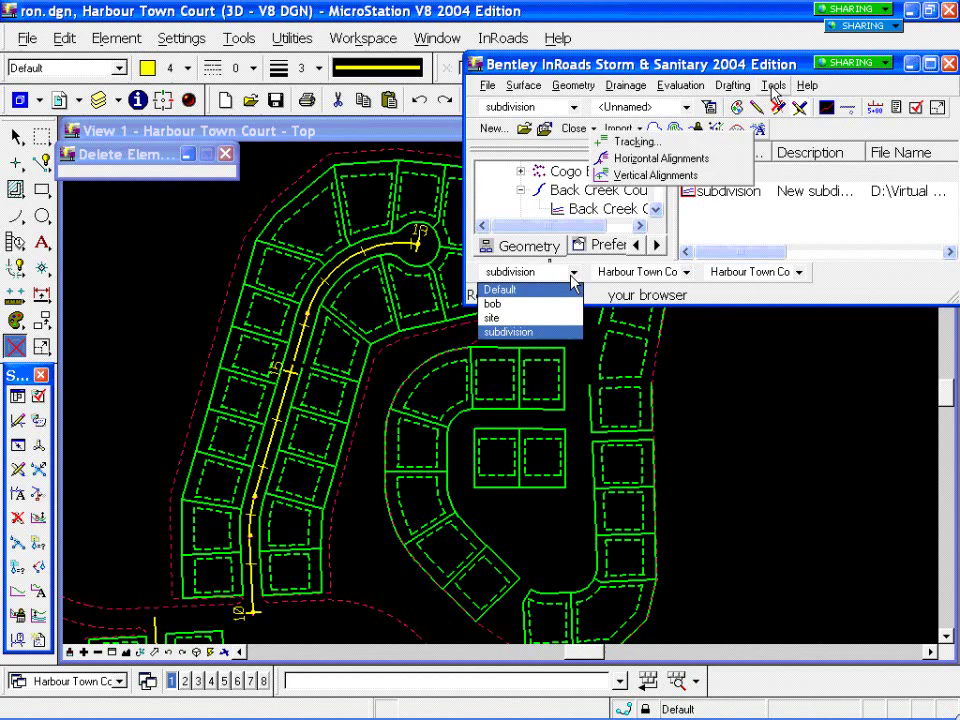
pyautogui.click(521, 318)
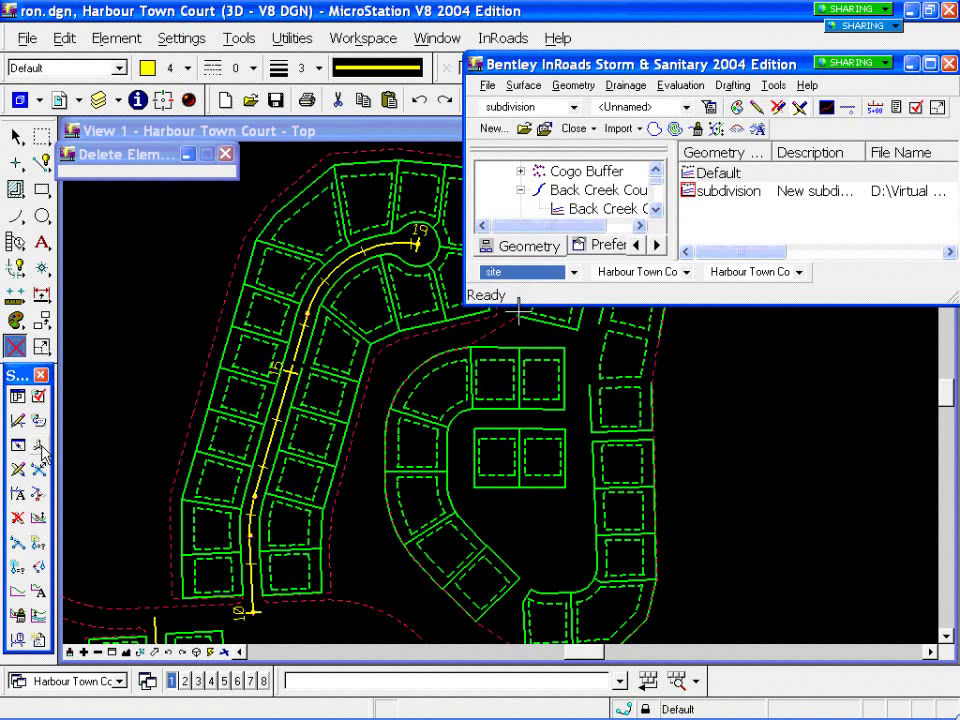
pyautogui.click(556, 318)
pyautogui.moveTo(738, 304); pyautogui.dragTo(731, 177)
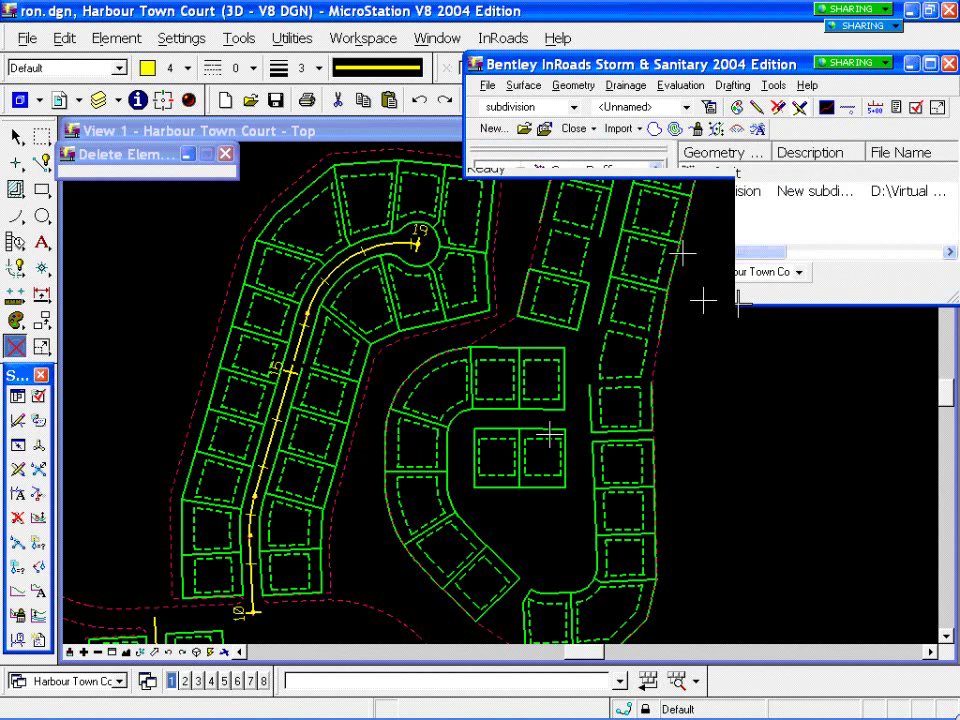
# Step: Lay out a manhole in the Harbour Town Court cul-de-sac near station 19, at about northing 1043026 and easting 644012
pyautogui.click(113, 652)
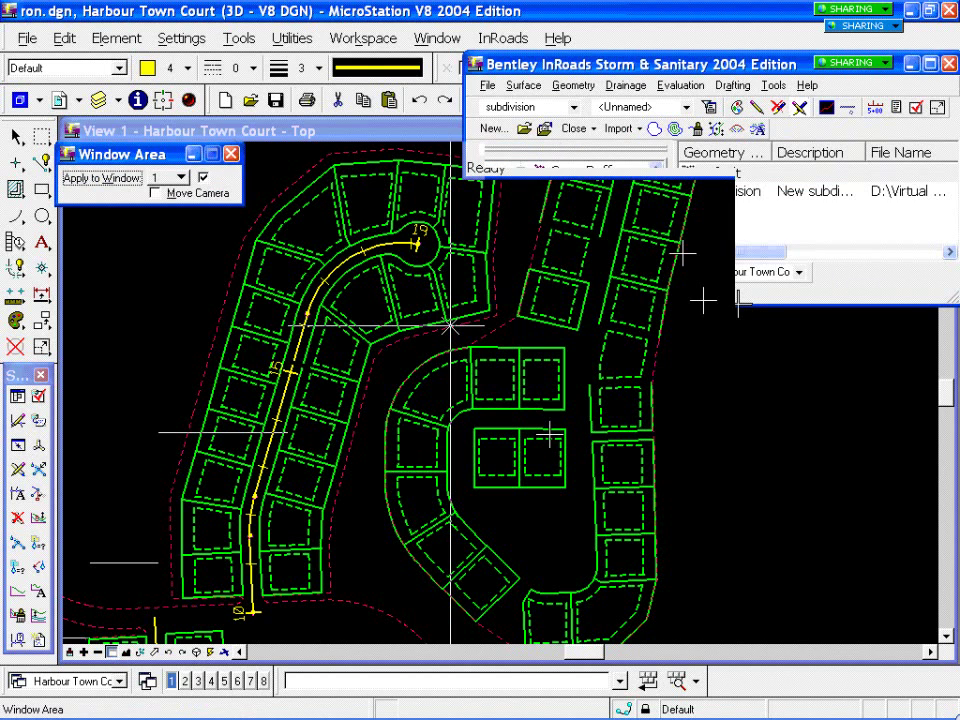
pyautogui.click(472, 210)
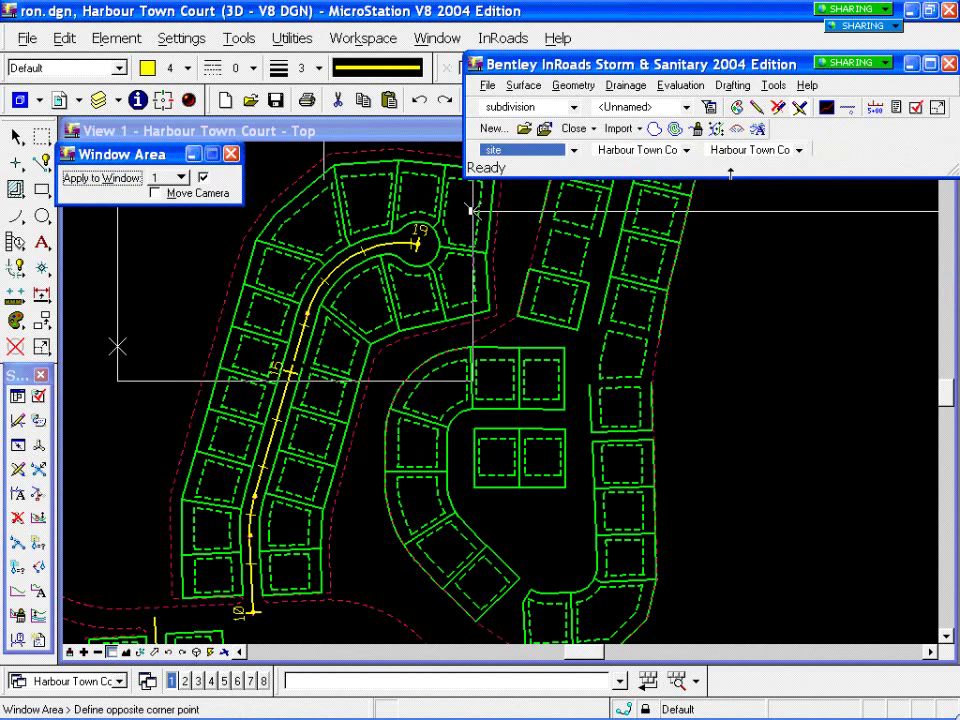
pyautogui.click(298, 427)
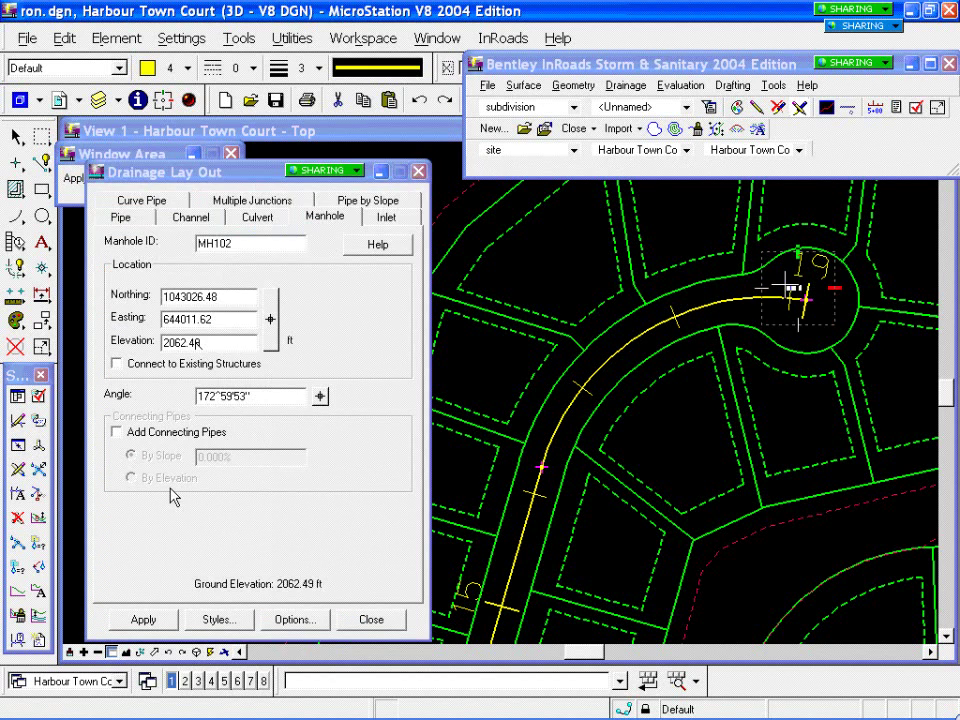
pyautogui.click(143, 620)
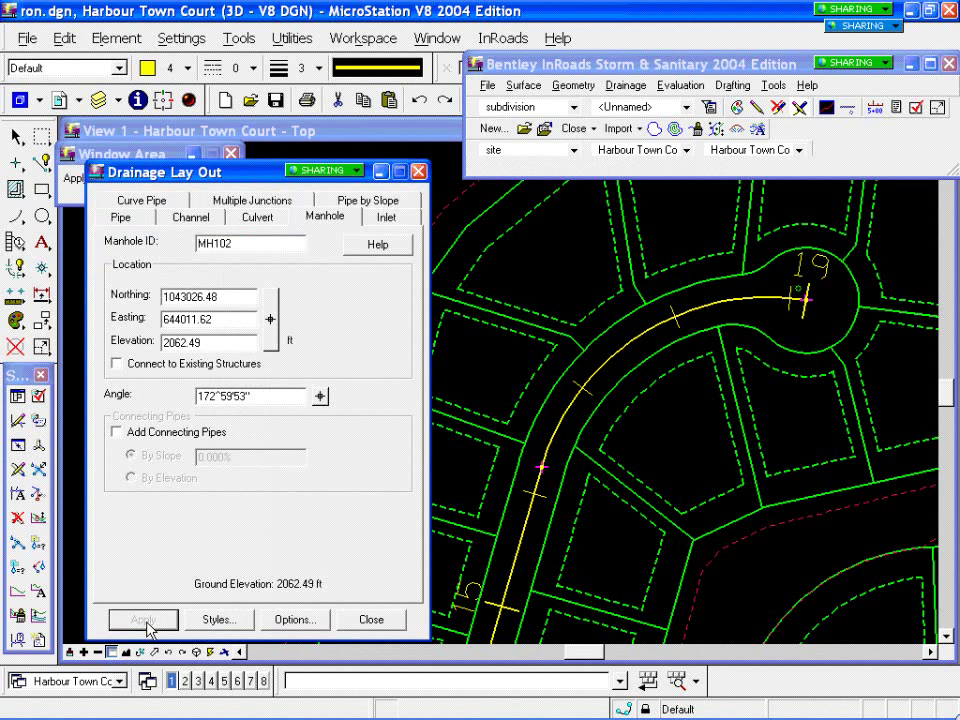
pyautogui.click(147, 625)
# Step: Lay out a second manhole on Harbour Town Court at station 1600 with an offset of -10, using a station-offset key-in
pyautogui.click(269, 319)
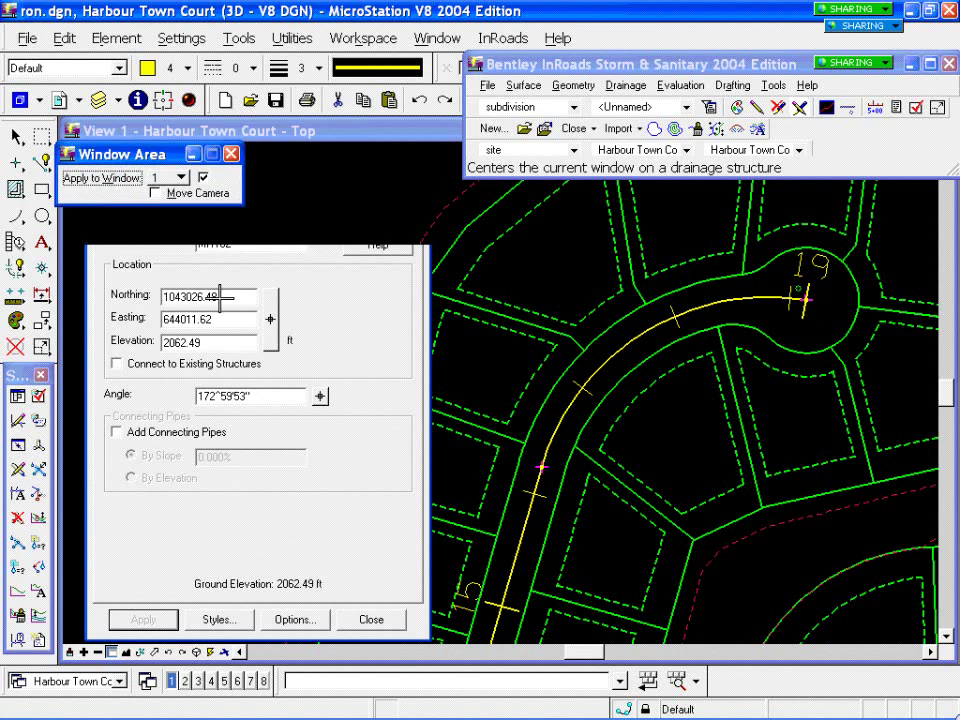
pyautogui.click(268, 322)
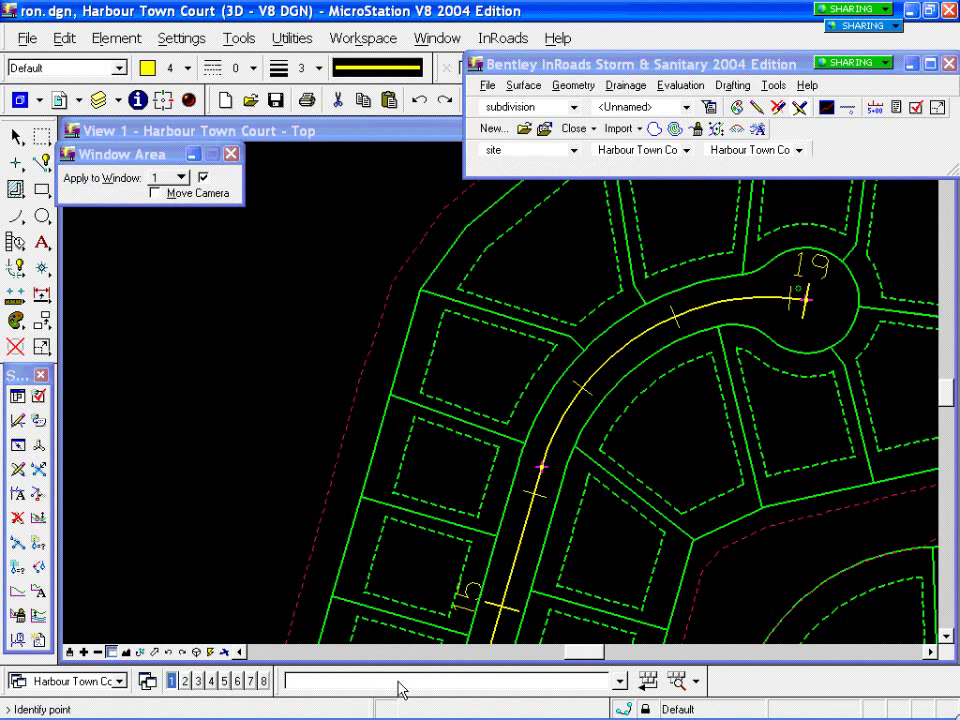
pyautogui.write('so=1600')
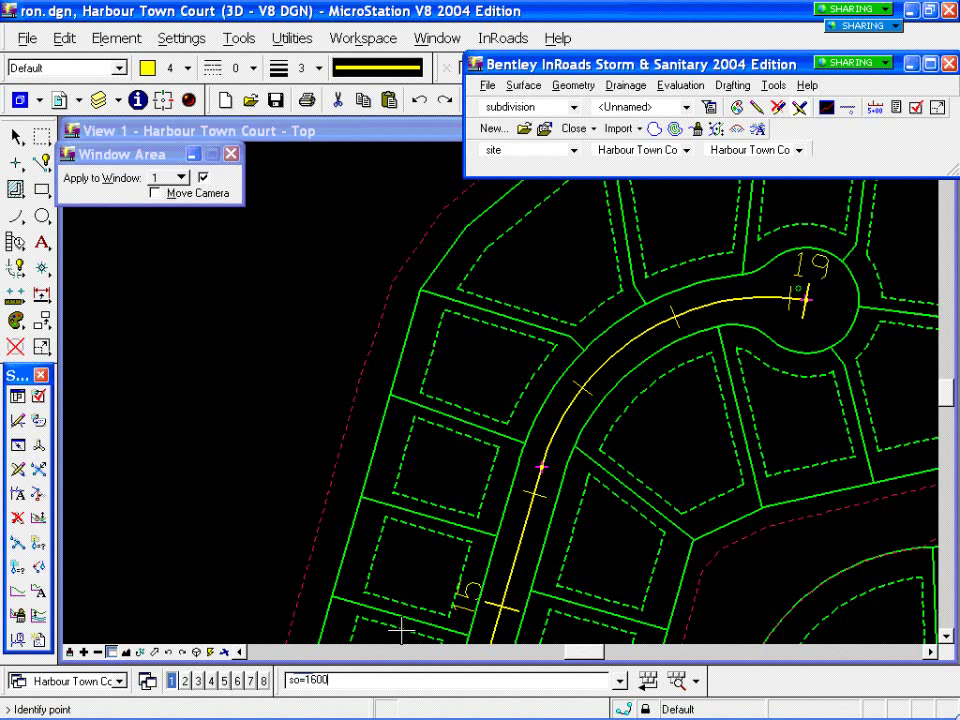
pyautogui.write(',')
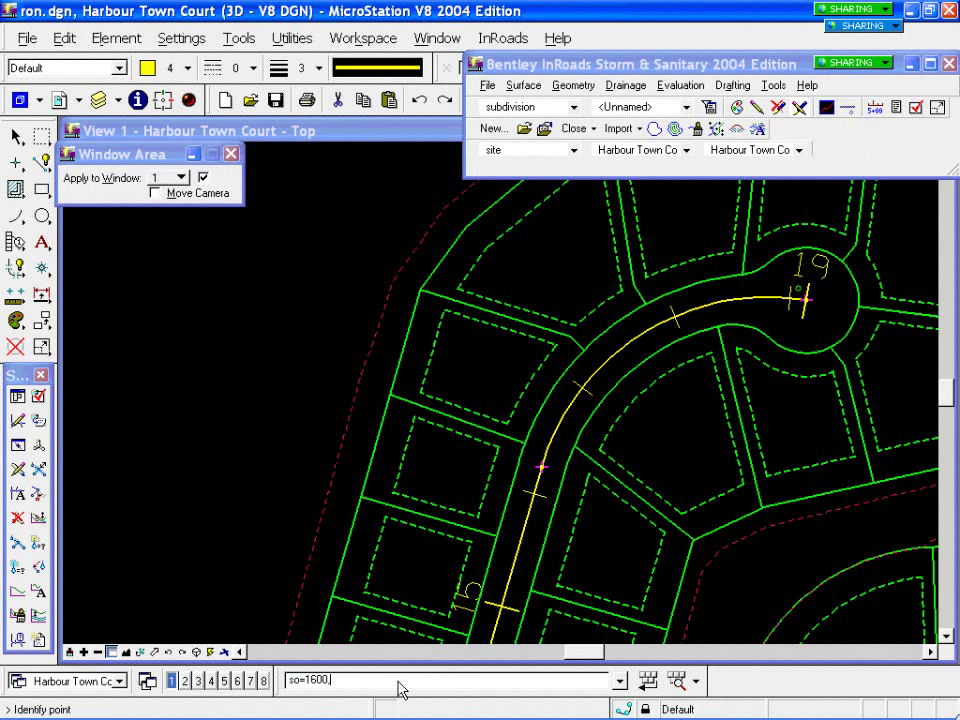
pyautogui.write(' -10')
pyautogui.press('Return')
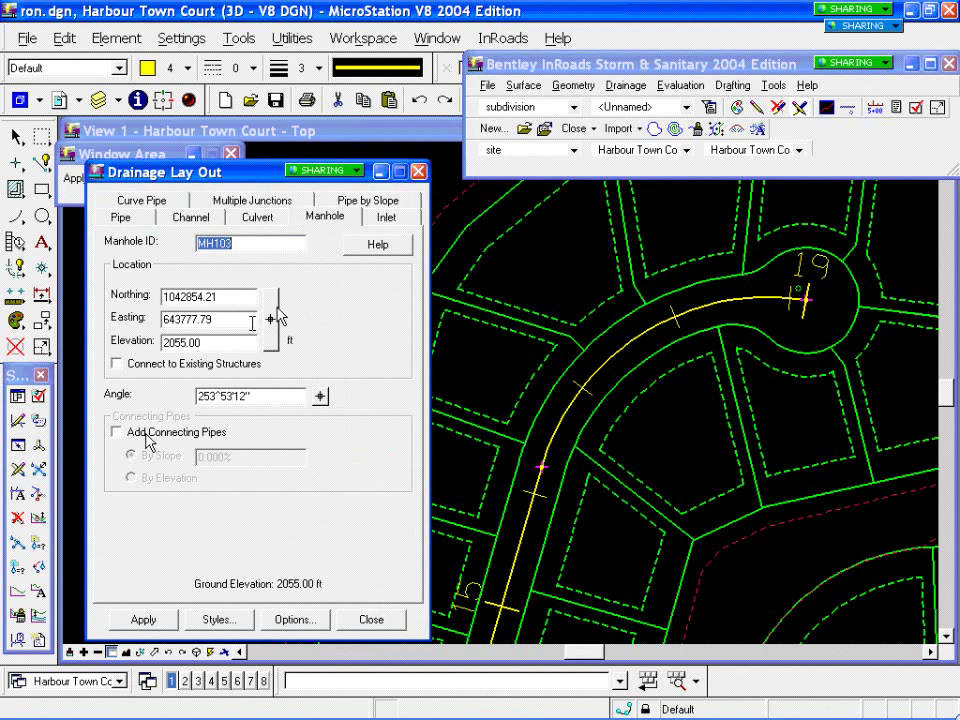
pyautogui.click(155, 620)
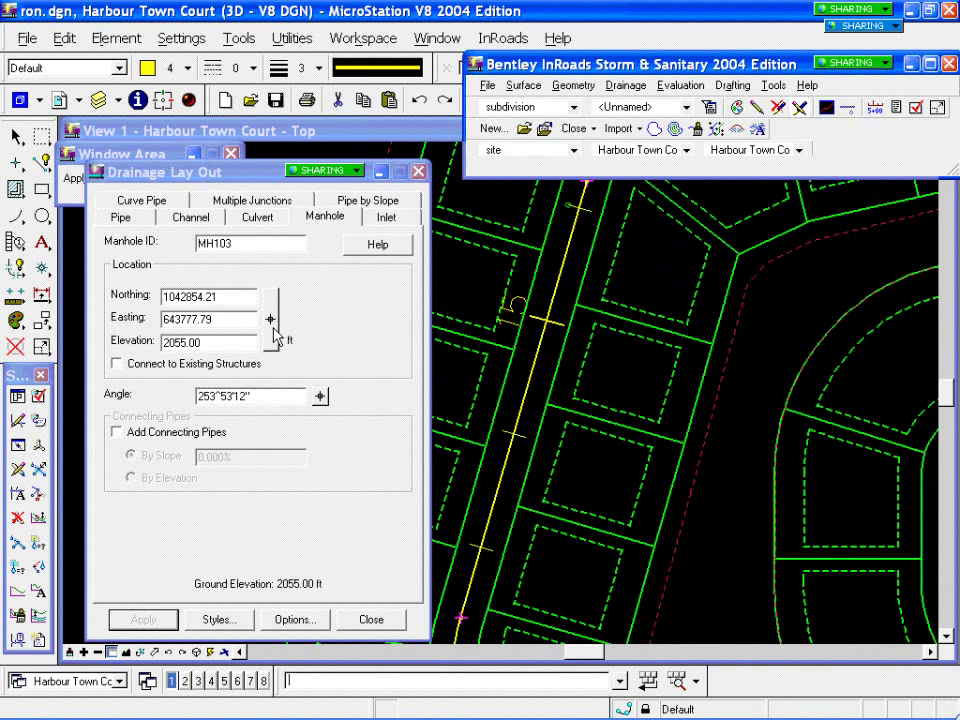
# Step: Lay out two more manholes down the street, at about N 1042537, E 643688 and N 1042279, E 643674
pyautogui.click(271, 322)
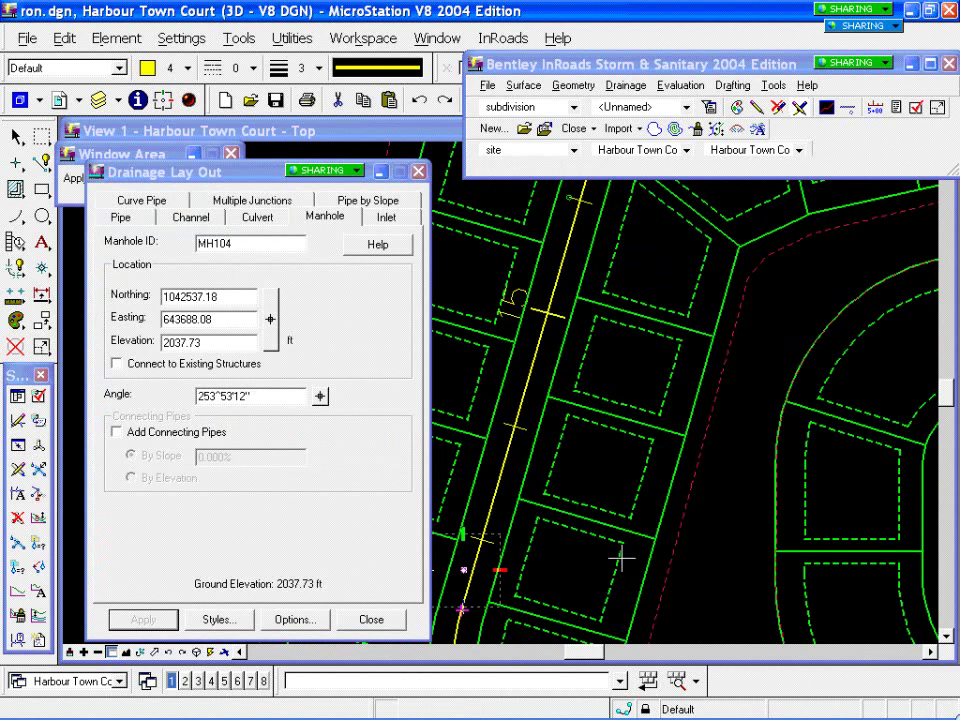
pyautogui.keyDown('shift'); pyautogui.moveTo(621, 560); pyautogui.dragTo(610, 575); pyautogui.keyUp('shift')
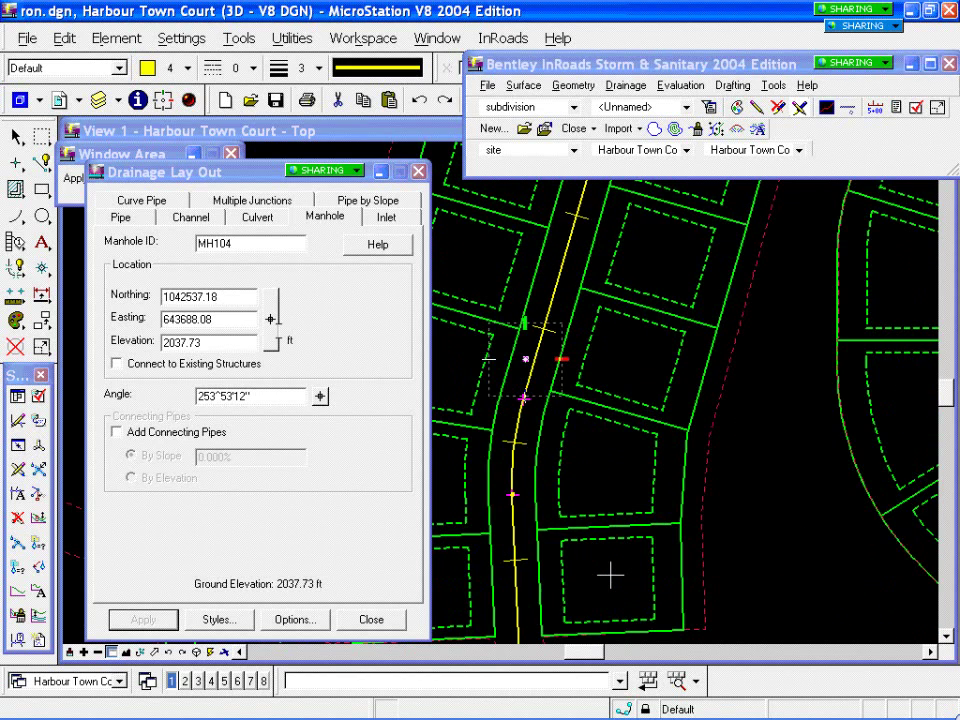
pyautogui.click(610, 575)
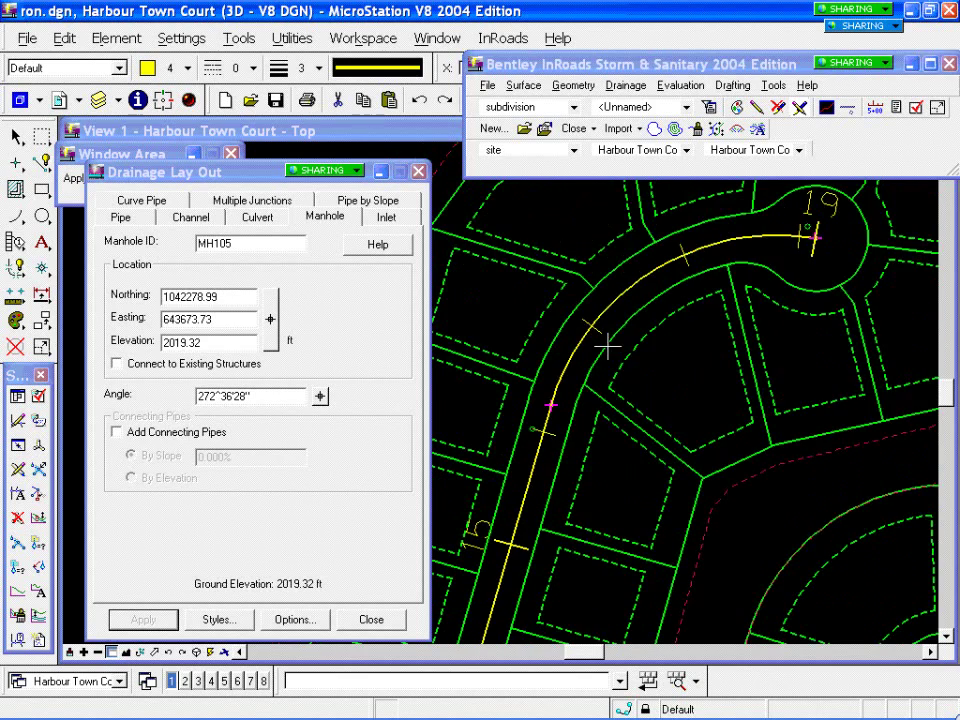
# Step: Lay out a pipe from manhole MH102 in the cul-de-sac as upstream structure to manhole MH103 as downstream structure
pyautogui.click(137, 221)
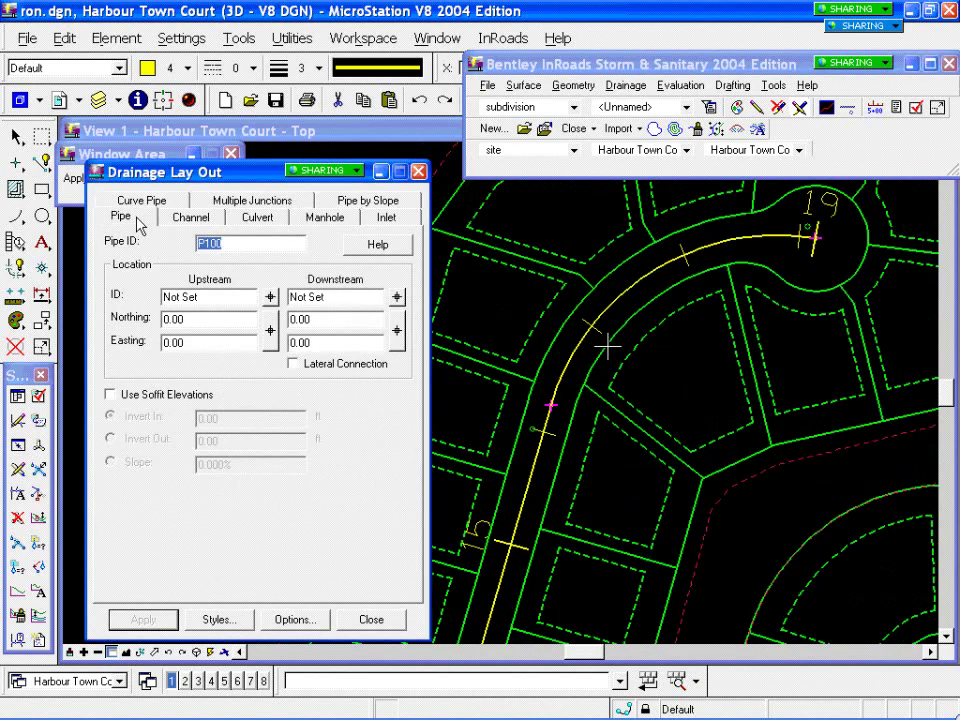
pyautogui.click(269, 298)
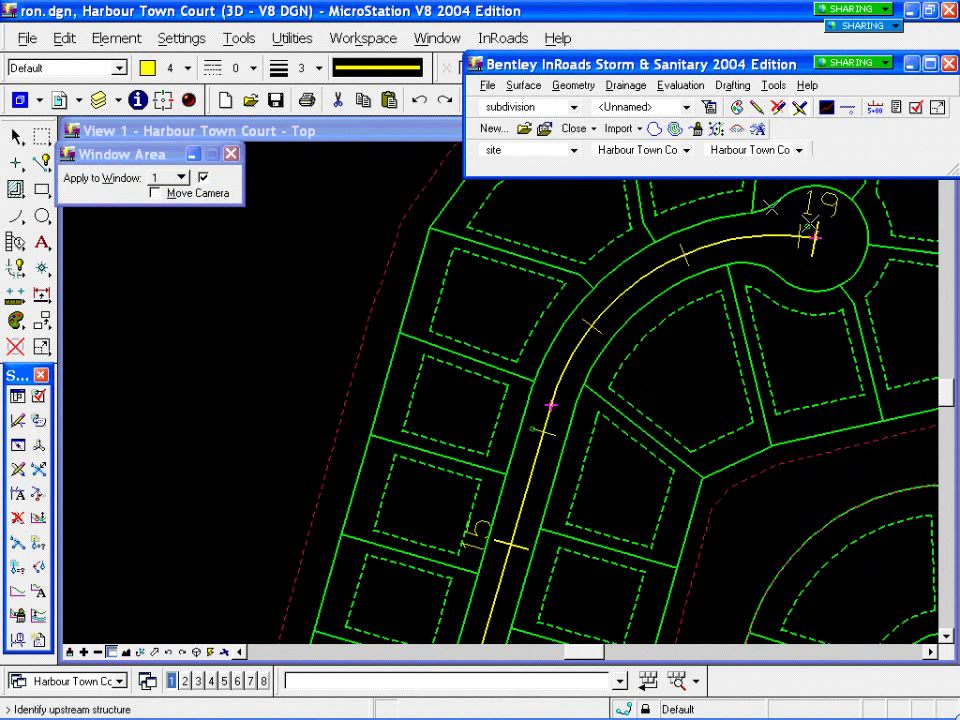
pyautogui.click(812, 226)
pyautogui.click(812, 224)
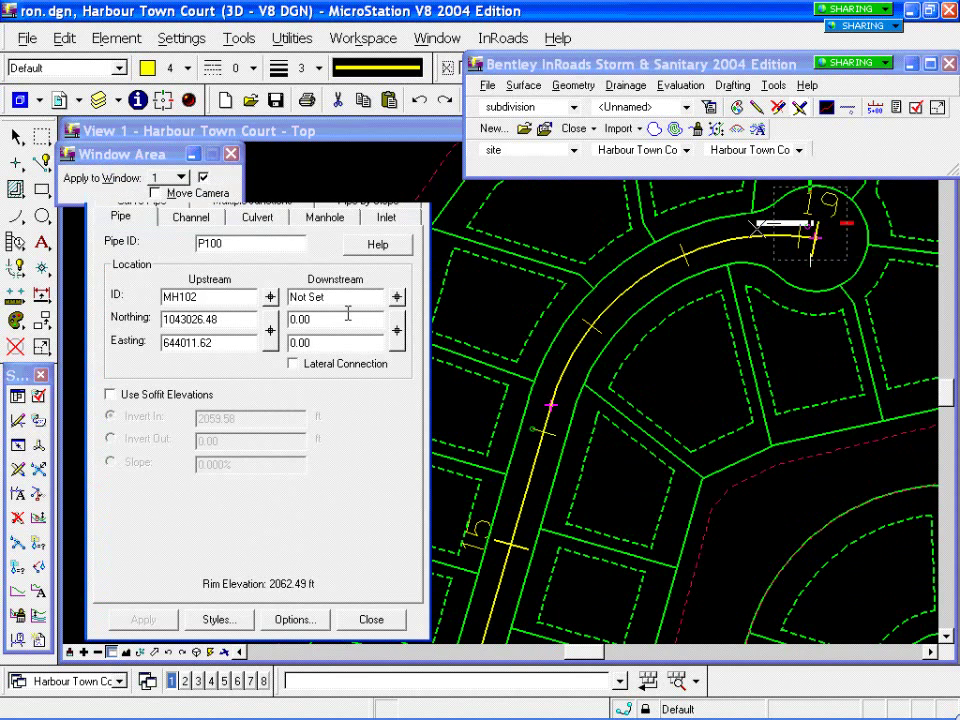
pyautogui.click(397, 298)
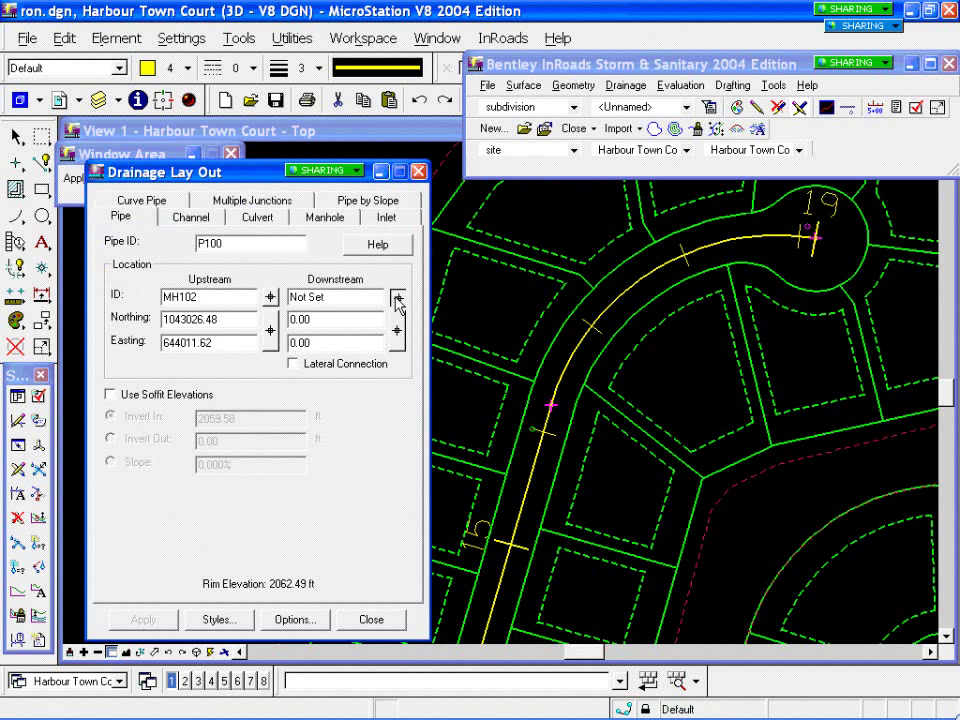
pyautogui.click(397, 298)
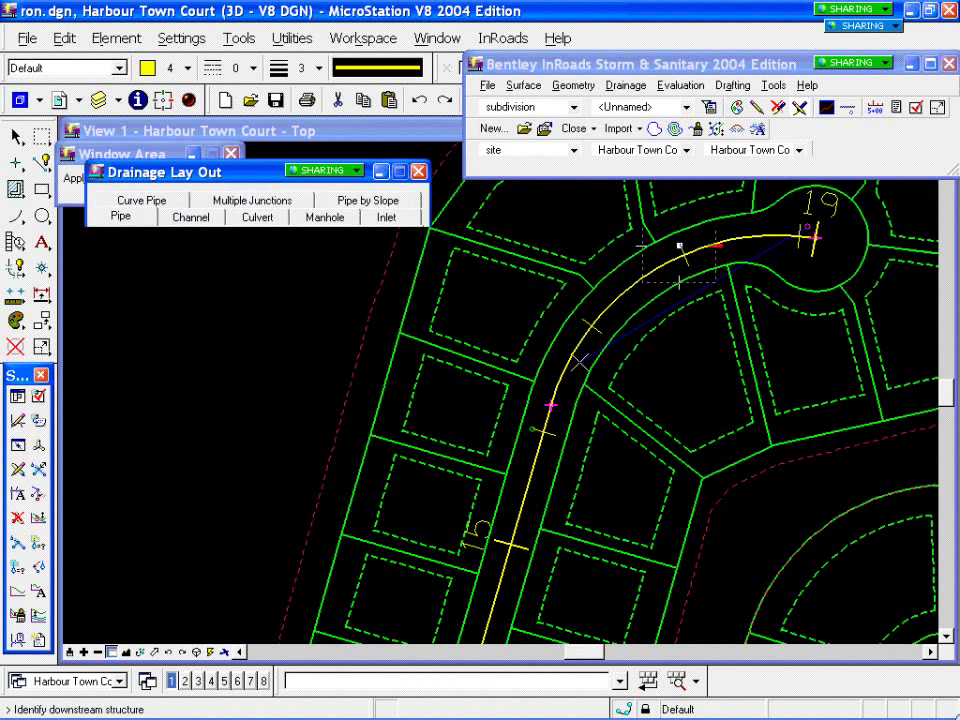
pyautogui.click(535, 428)
pyautogui.click(531, 422)
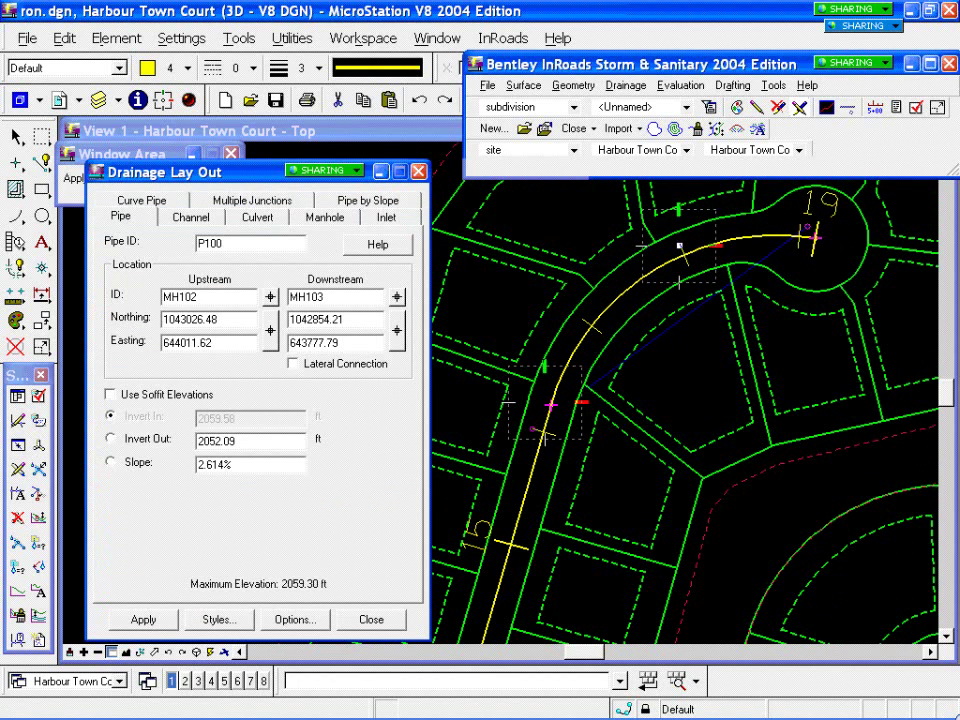
pyautogui.click(146, 620)
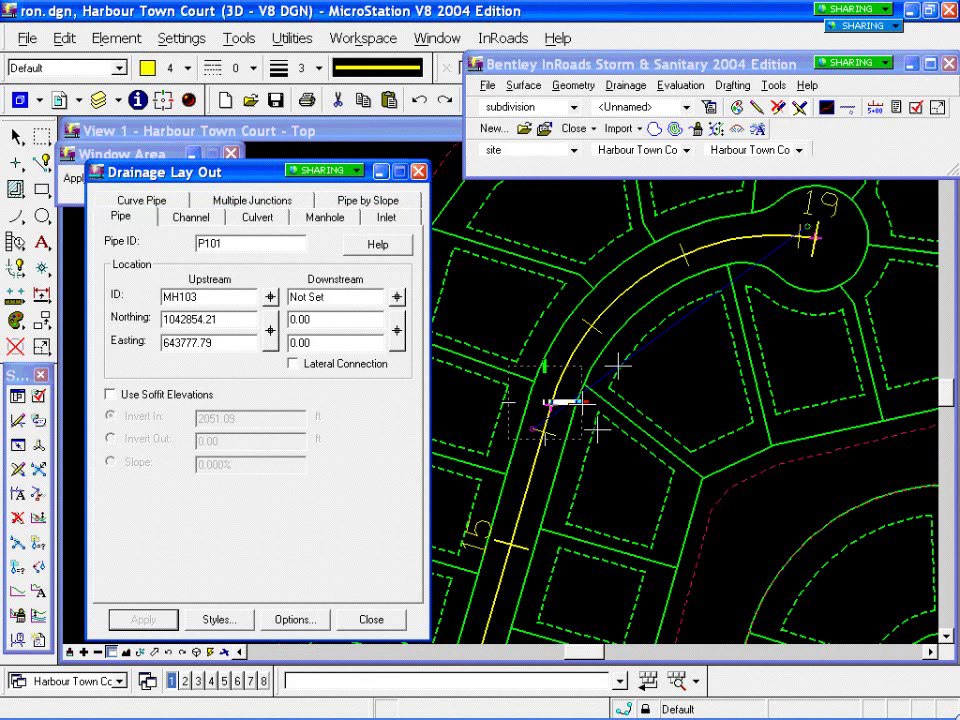
# Step: Lay out the next pipe down Harbour Town Court, running from manhole MH103 to downstream manhole MH104
pyautogui.click(99, 653)
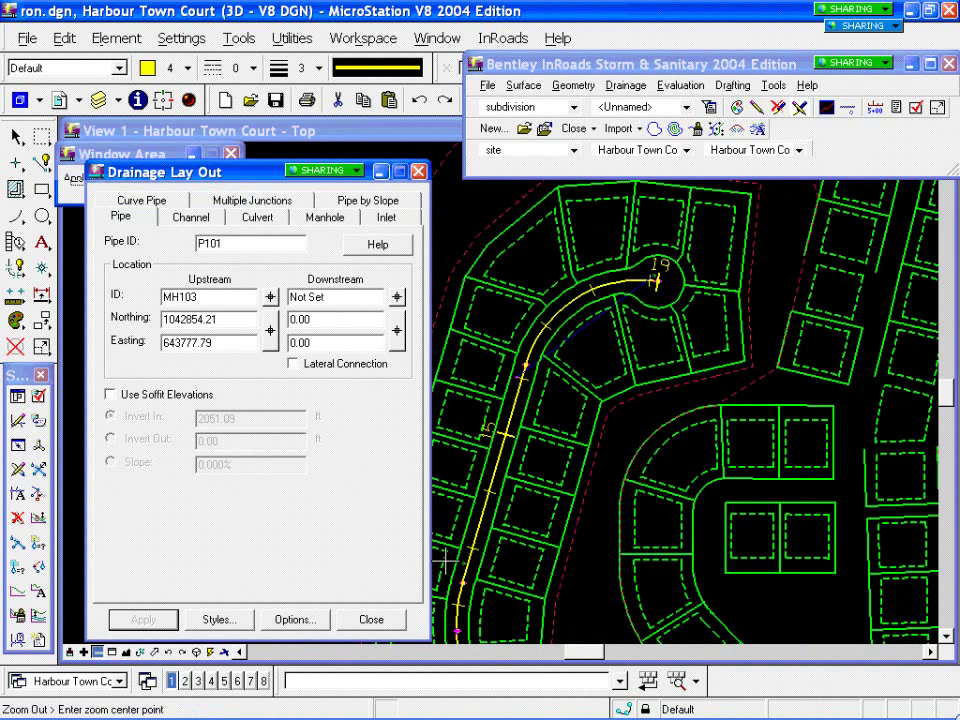
pyautogui.click(443, 558)
pyautogui.scroll(-1, 443, 561)
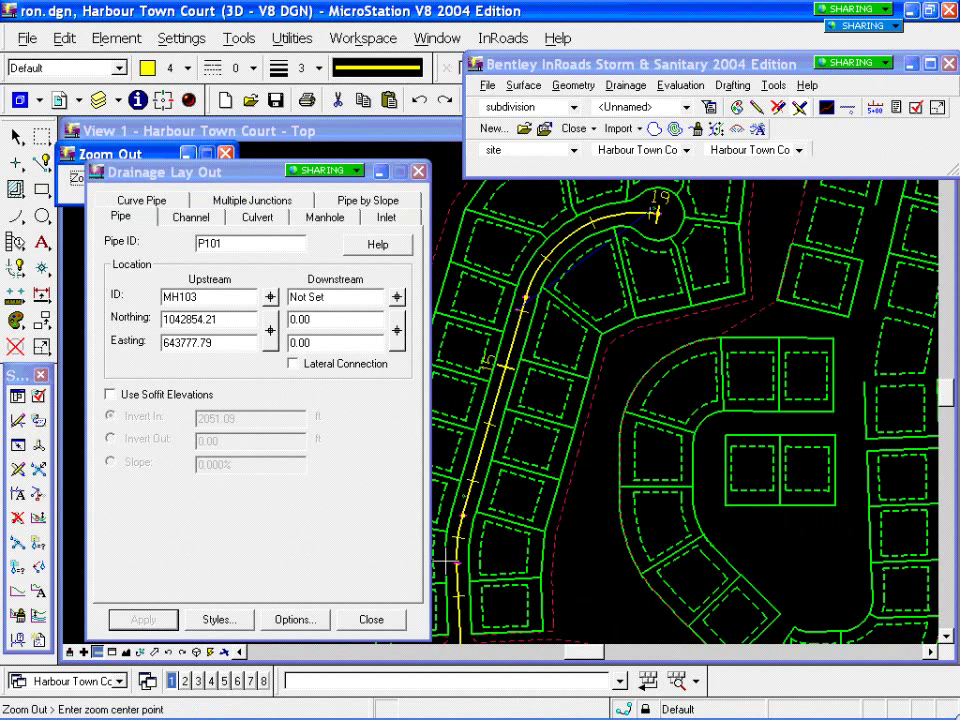
pyautogui.scroll(-3, 443, 560)
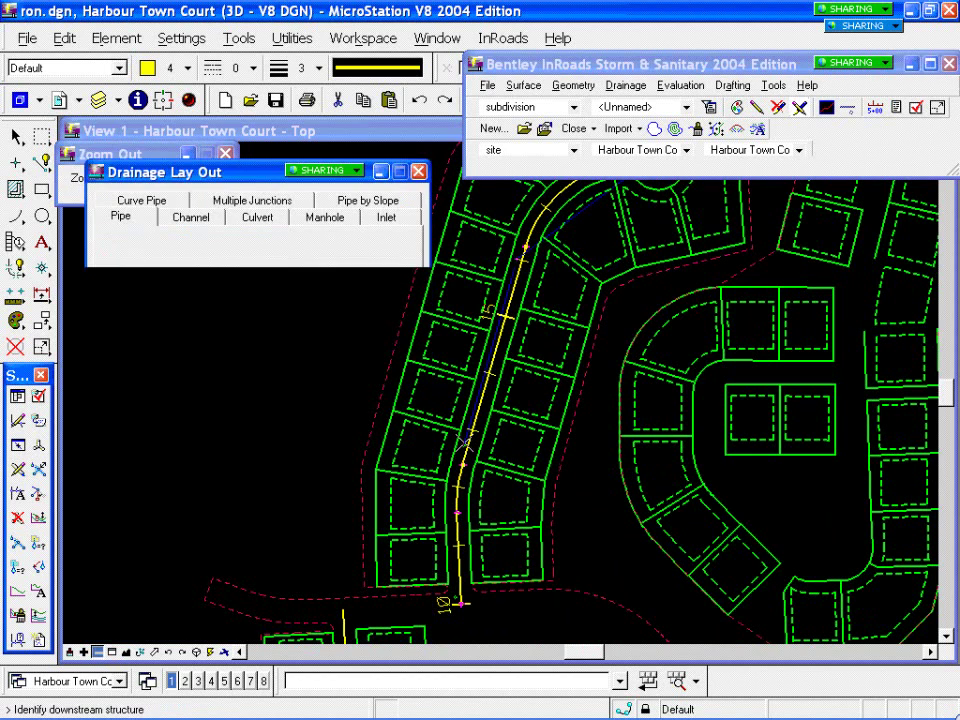
pyautogui.click(446, 425)
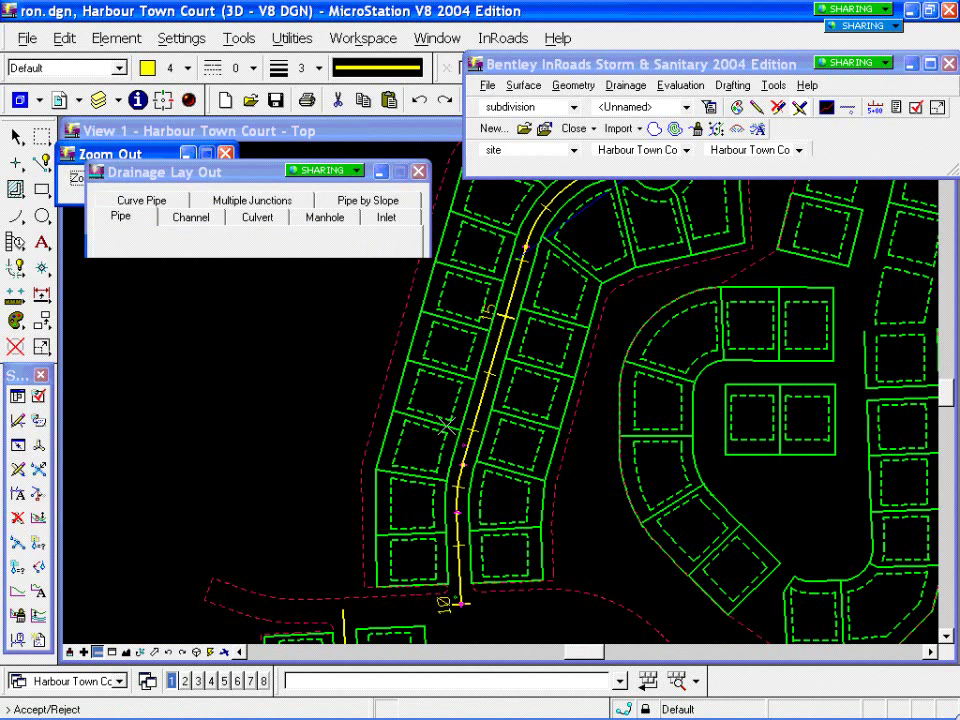
pyautogui.click(166, 621)
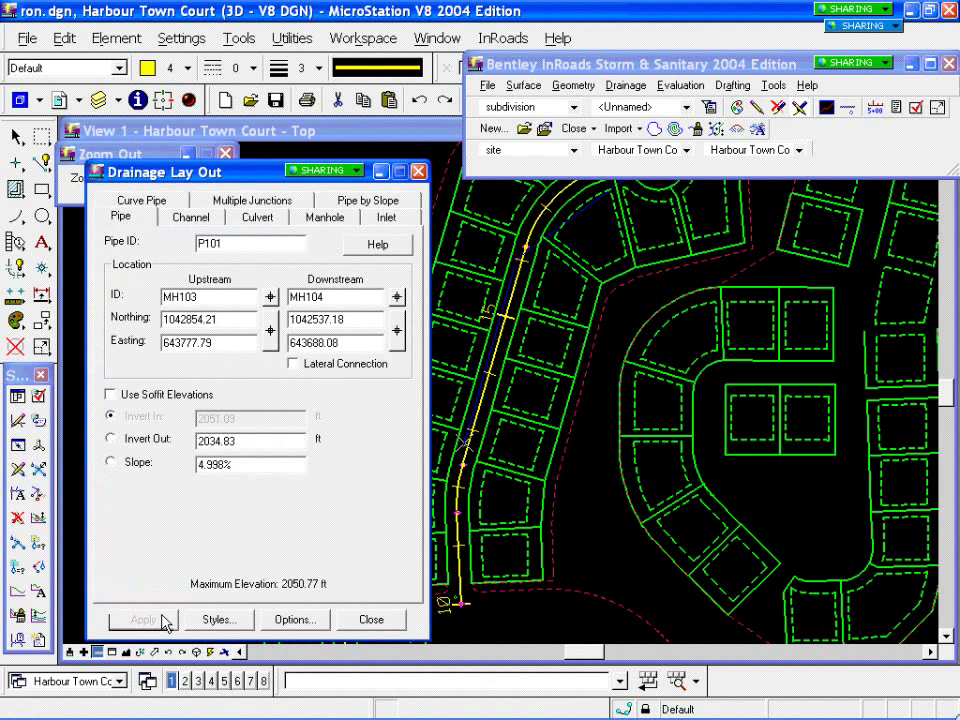
# Step: Lay out the last pipe of the run, from manhole MH104 to downstream manhole MH105 near station 10
pyautogui.click(397, 298)
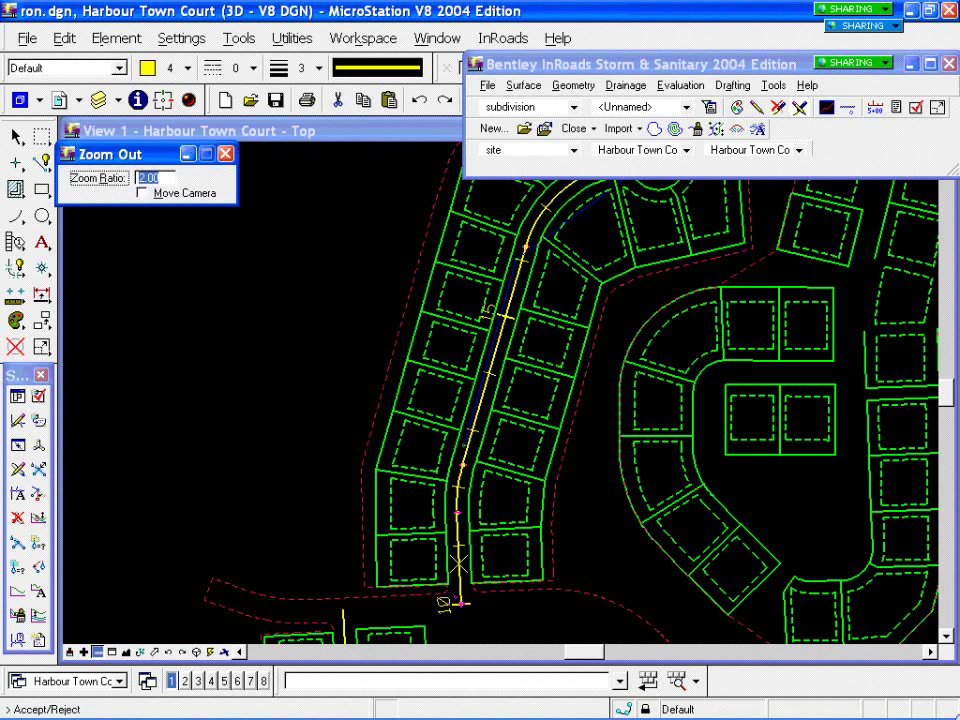
pyautogui.click(398, 300)
pyautogui.click(467, 260)
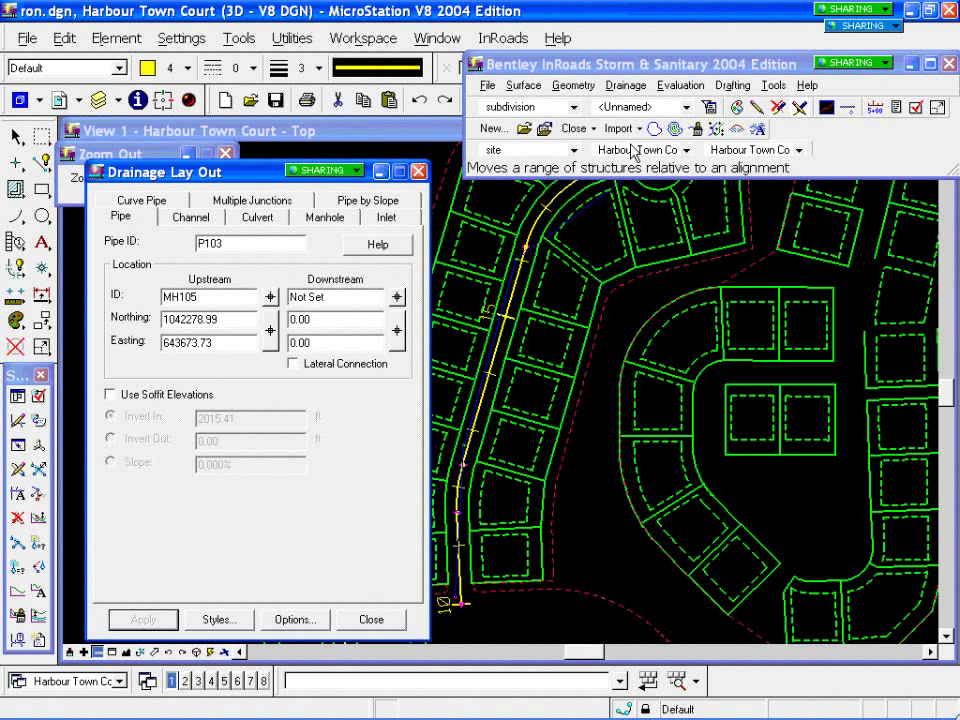
# Step: Open the structure Move command and enable Track Alignment for Offset for the Harbour Town Court alignment
pyautogui.click(630, 88)
pyautogui.moveTo(645, 165)
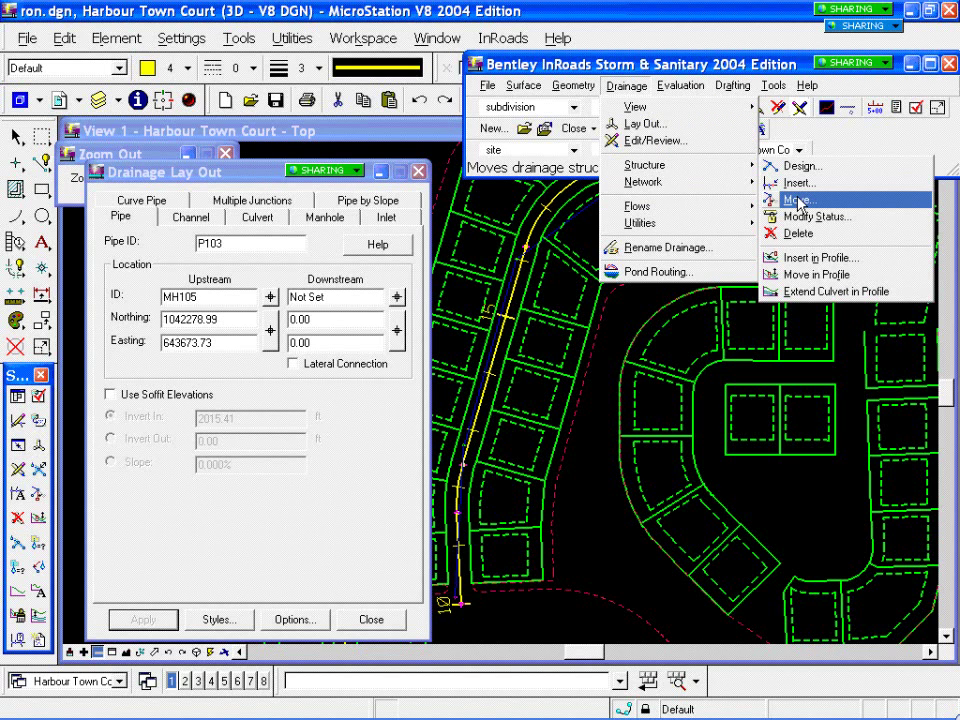
pyautogui.click(798, 200)
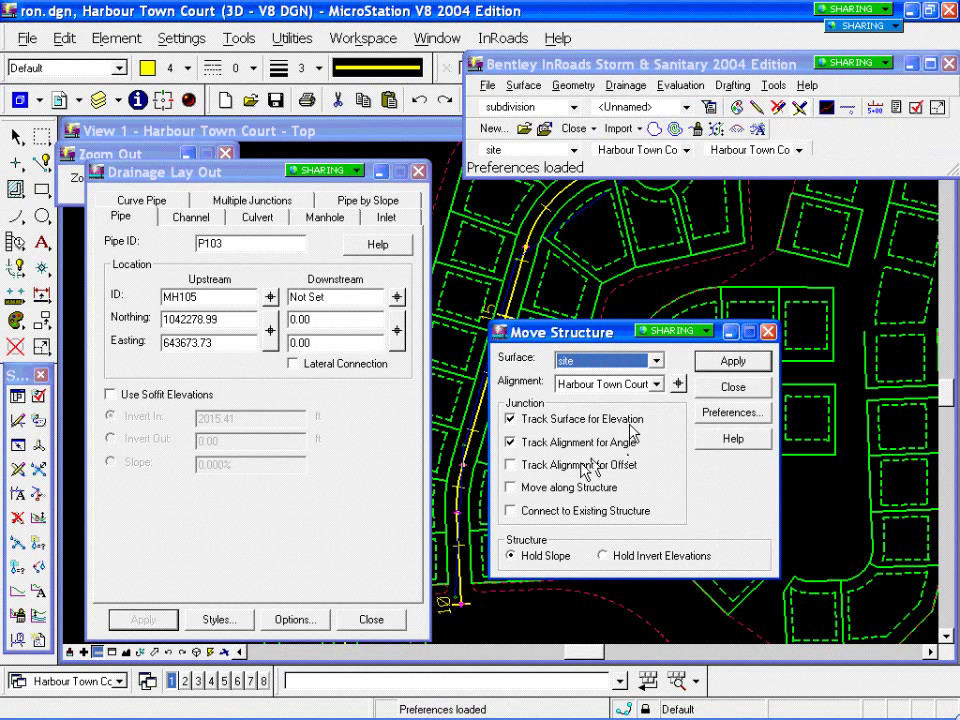
pyautogui.click(583, 469)
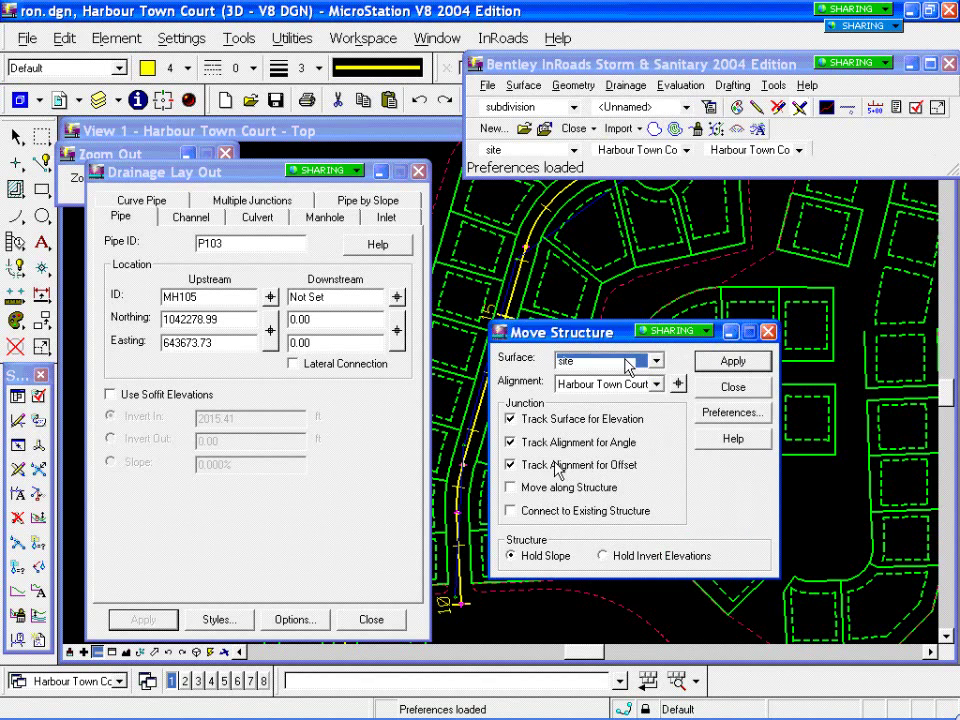
# Step: Move manhole MH103 along the curve to about station 17 with its connected pipes, and finish the Move Structure command
pyautogui.click(718, 363)
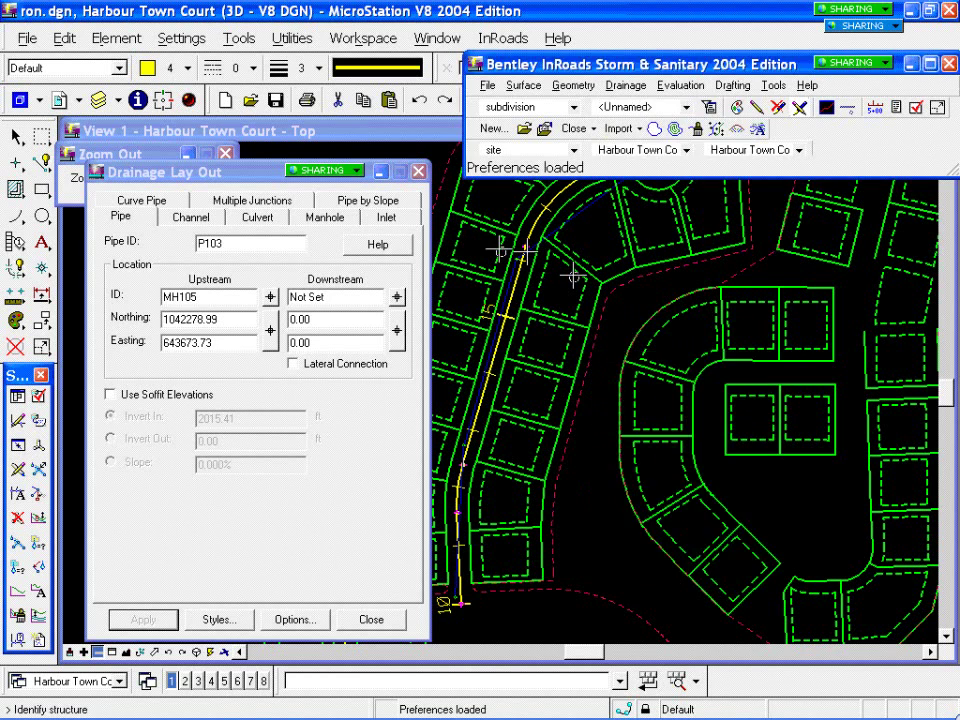
pyautogui.click(97, 652)
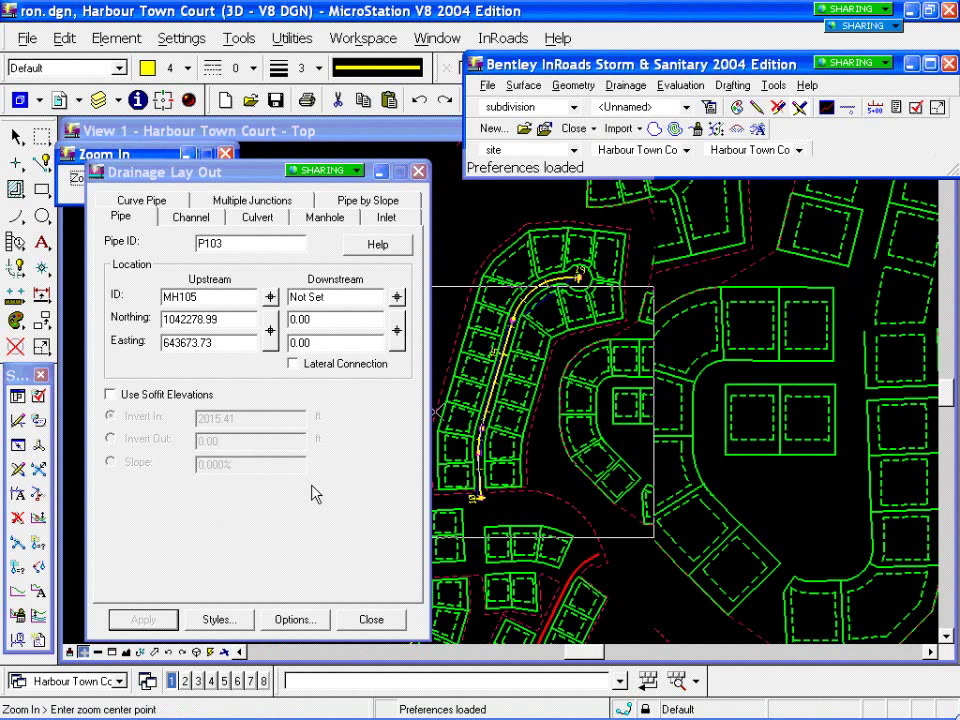
pyautogui.click(506, 309)
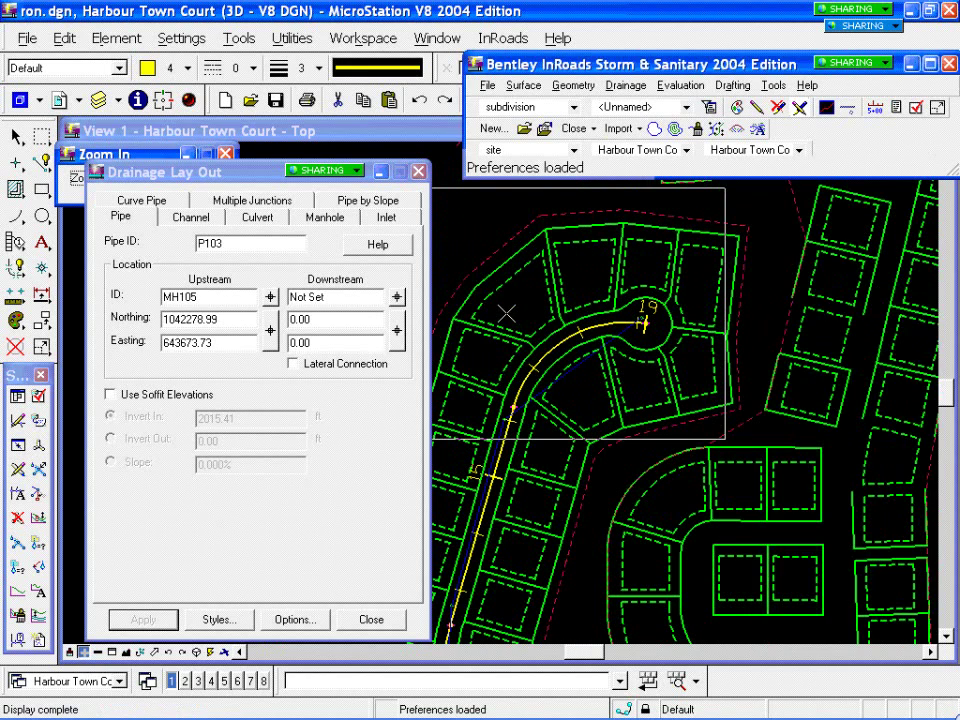
pyautogui.click(501, 371)
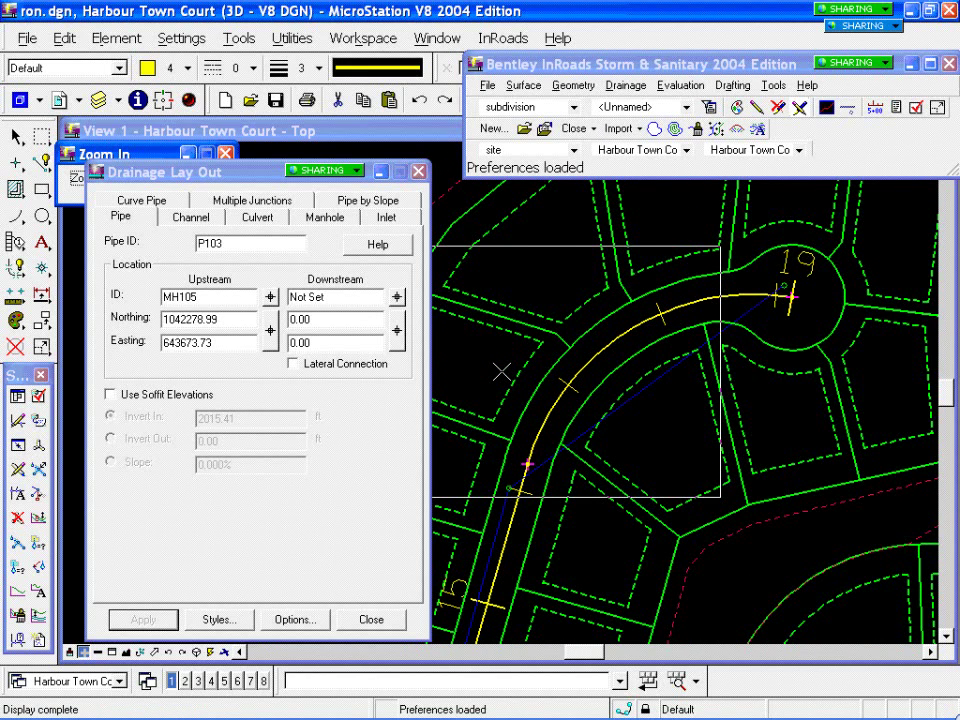
pyautogui.scroll(-2, 520, 392)
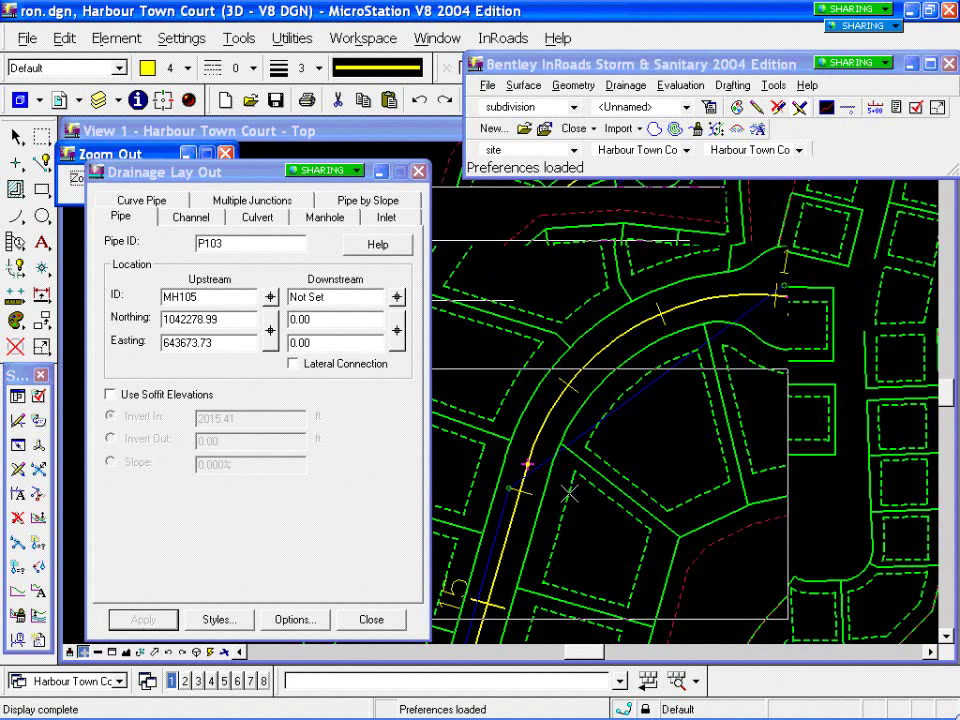
pyautogui.scroll(-1, 520, 470)
pyautogui.scroll(1, 514, 471)
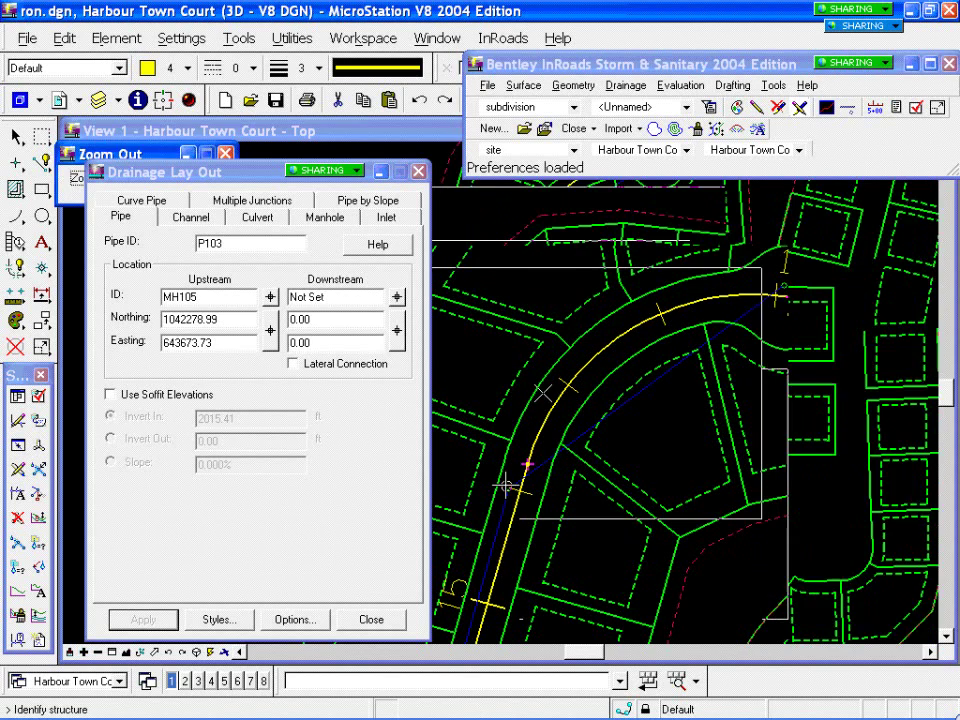
pyautogui.click(503, 469)
pyautogui.scroll(-1, 503, 469)
pyautogui.scroll(1, 505, 469)
pyautogui.scroll(-1, 506, 469)
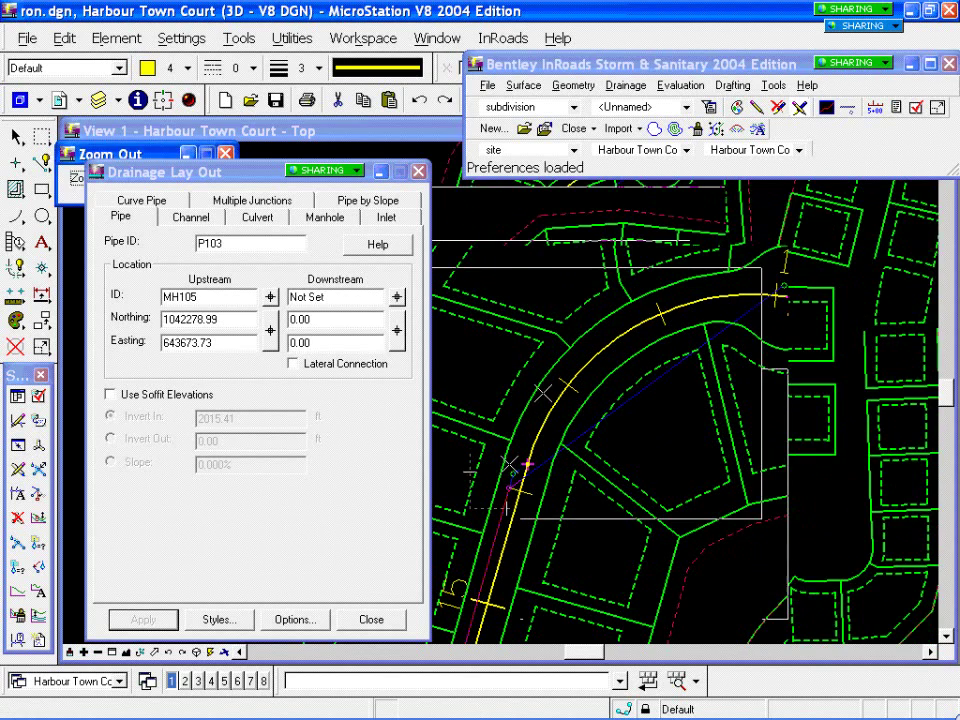
pyautogui.scroll(1, 508, 468)
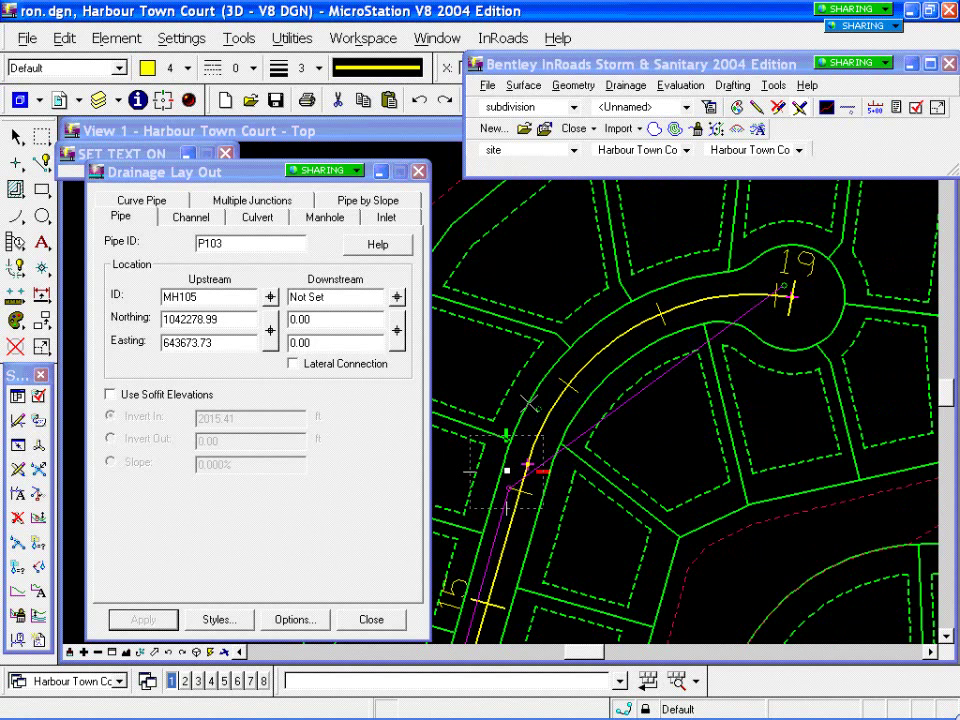
pyautogui.scroll(-1, 522, 388)
pyautogui.scroll(1, 520, 385)
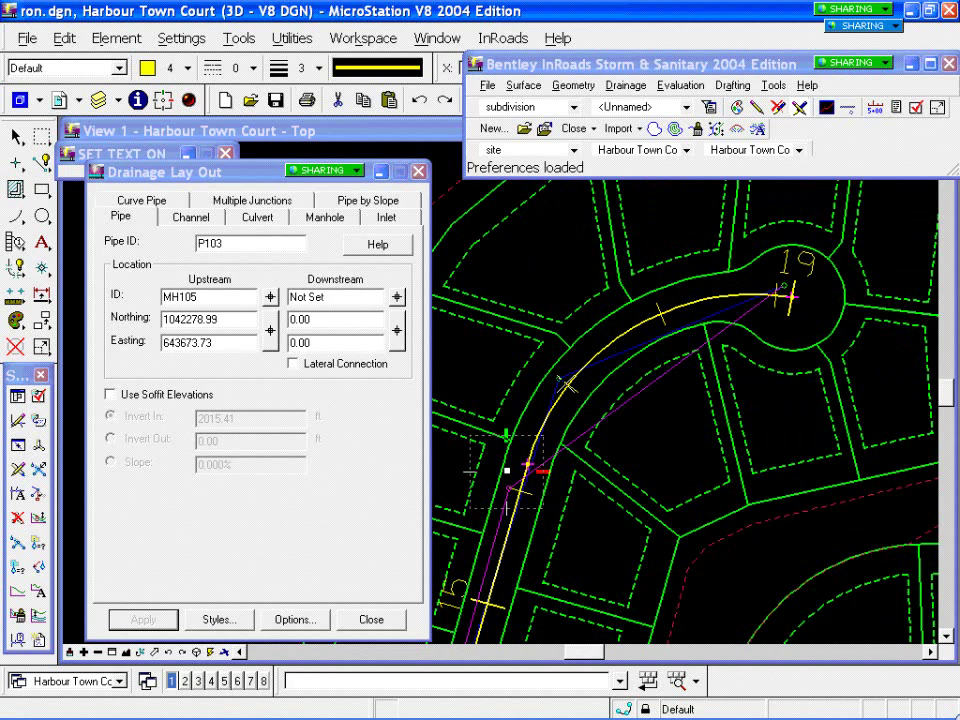
pyautogui.scroll(-1, 565, 383)
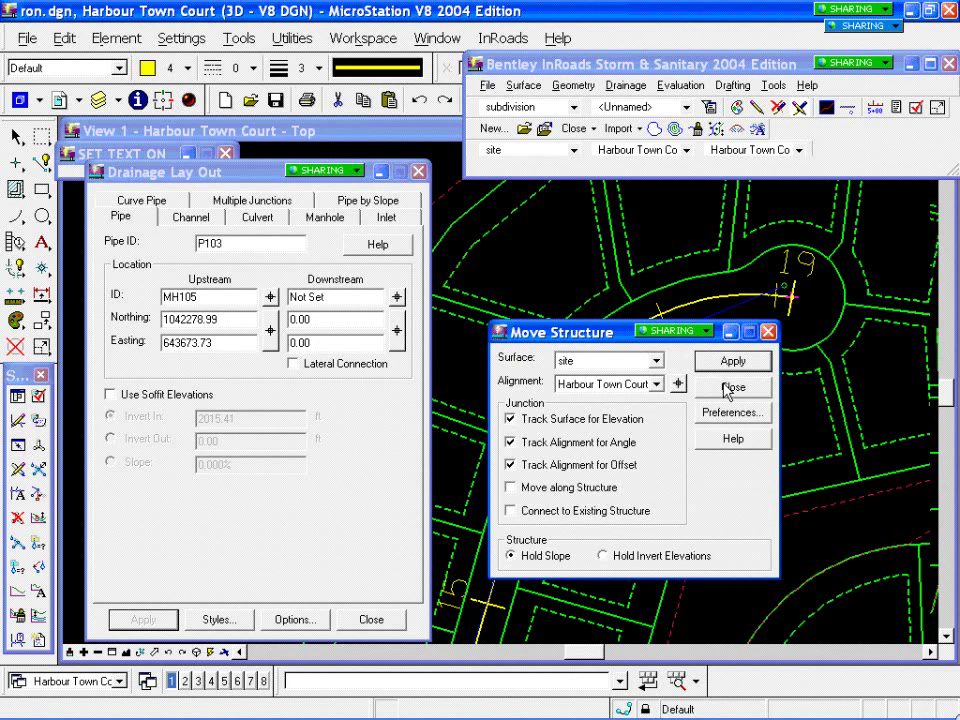
pyautogui.click(721, 390)
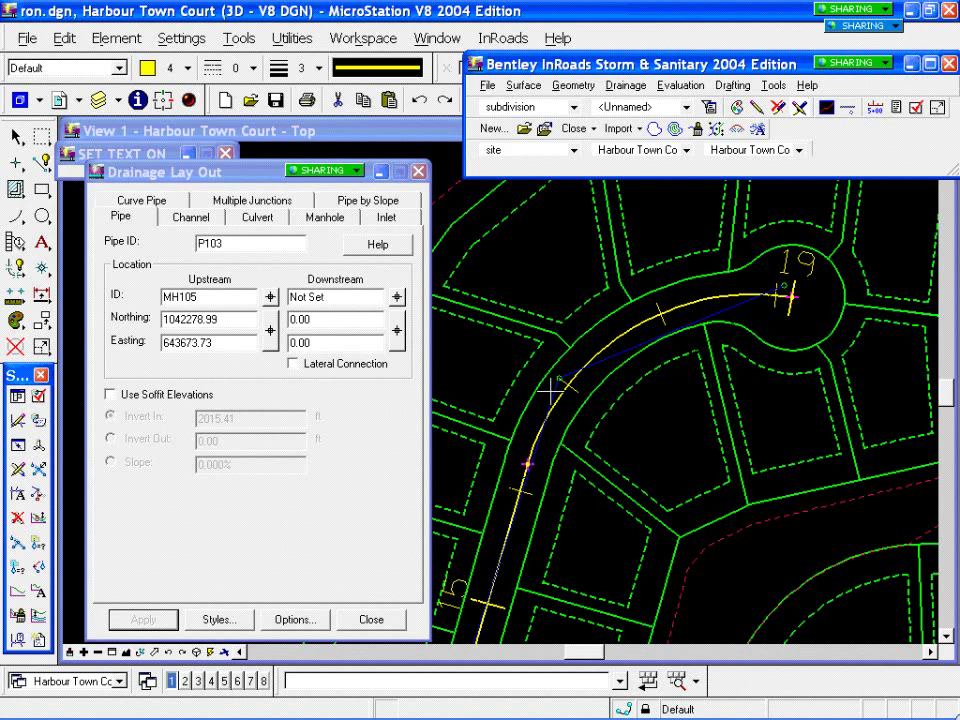
# Step: Switch to the Back Creek Court model and frame the red street alignment, with the Drainage Lay Out dialog minimized
pyautogui.click(119, 682)
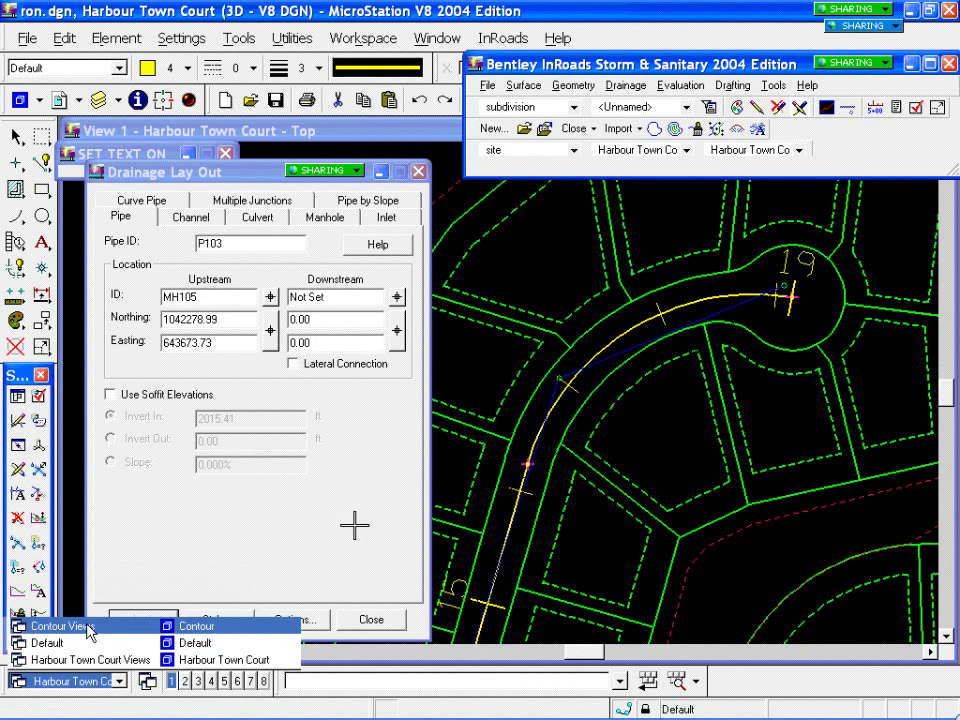
pyautogui.click(90, 600)
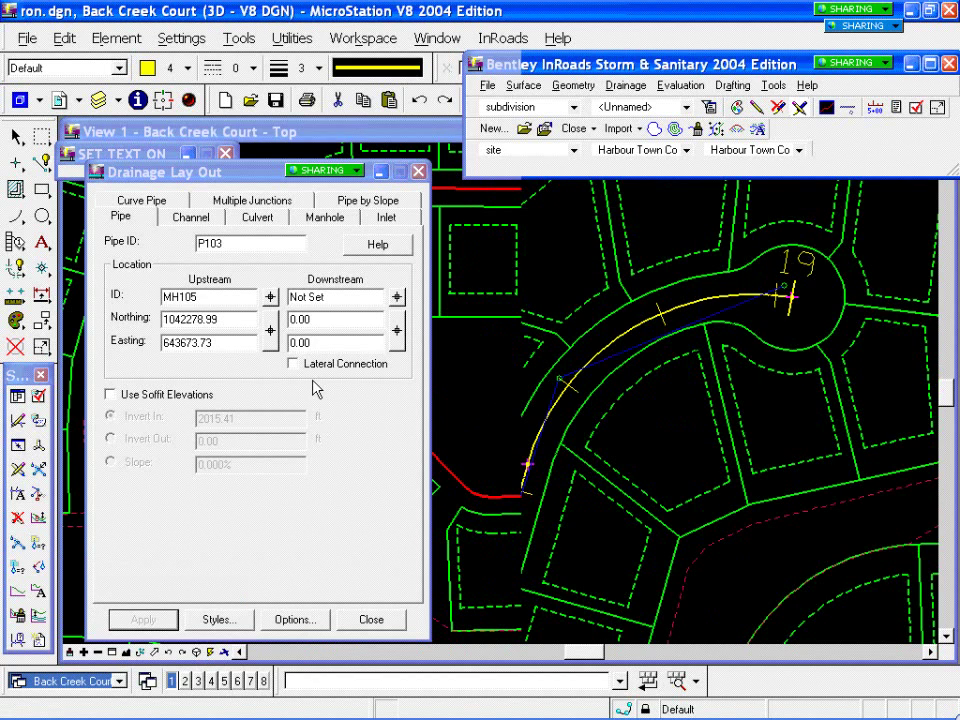
pyautogui.click(380, 174)
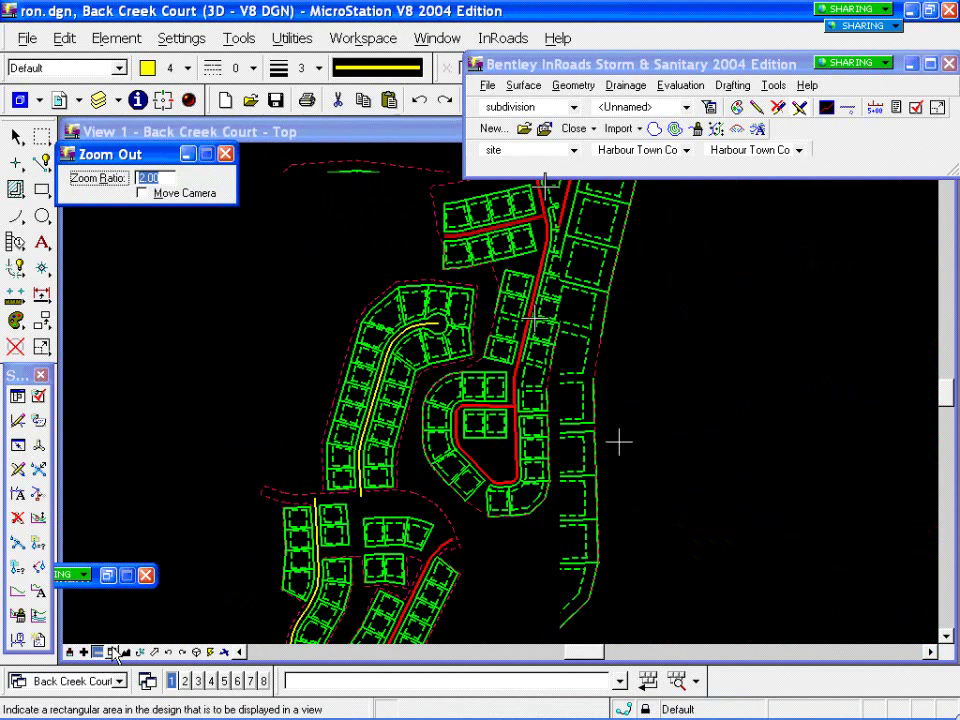
pyautogui.click(83, 652)
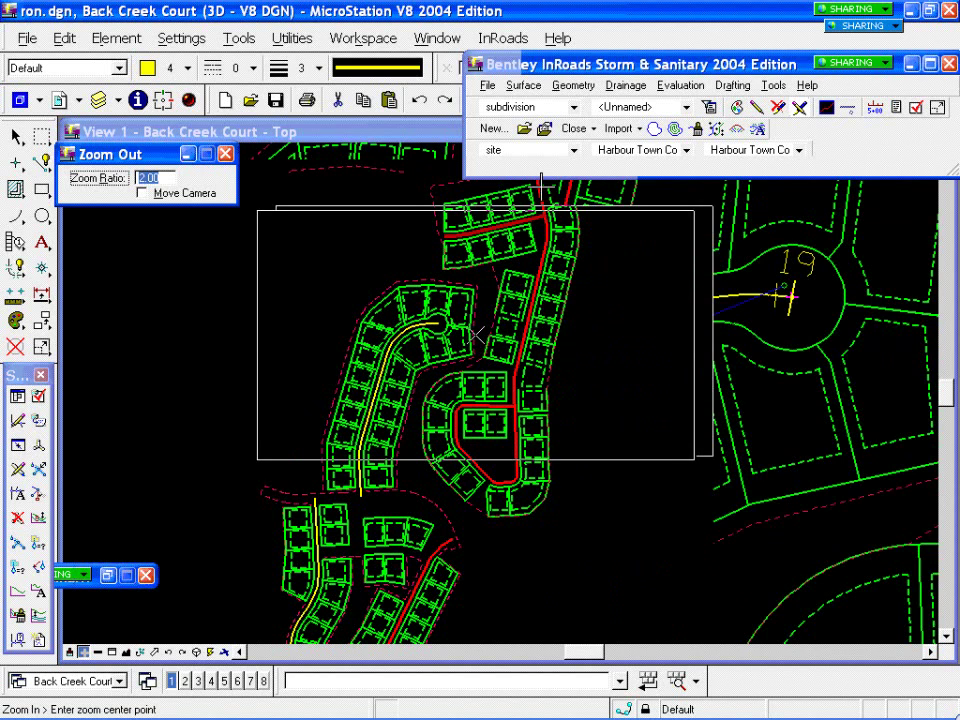
pyautogui.click(476, 335)
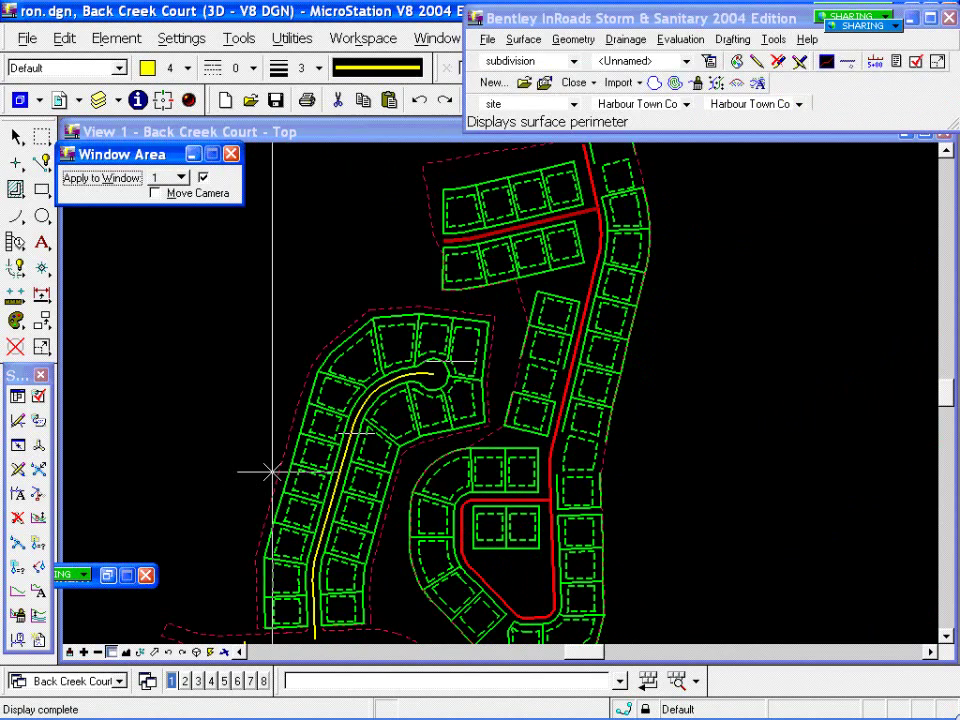
# Step: Set up a Multiple Junctions layout with junction type Manhole on the Back Creek Court alignment in Drainage Lay Out
pyautogui.click(107, 575)
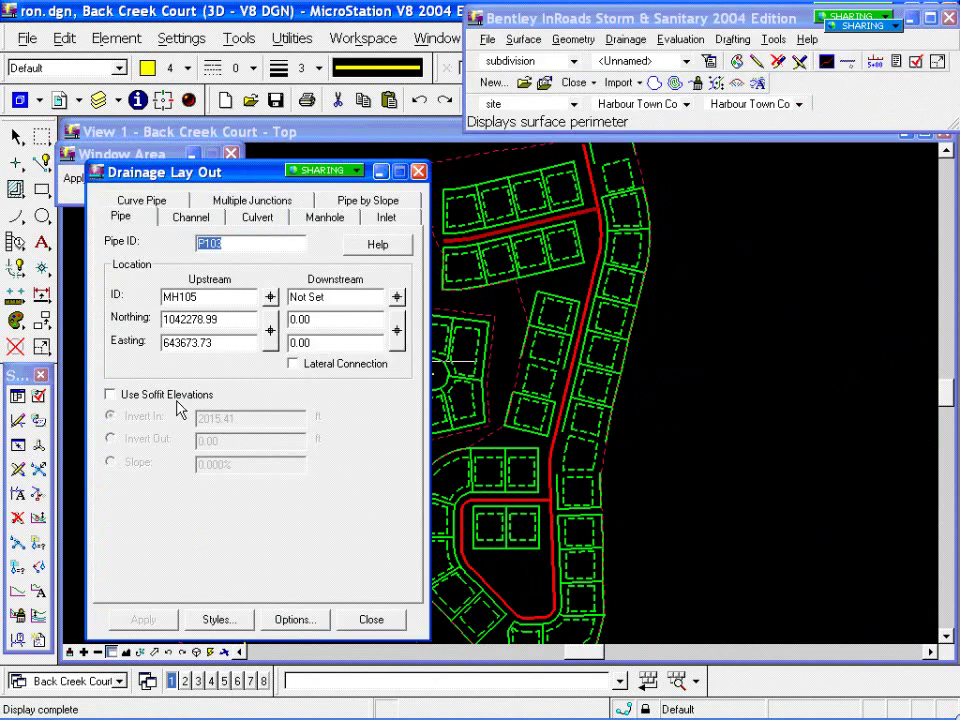
pyautogui.click(324, 217)
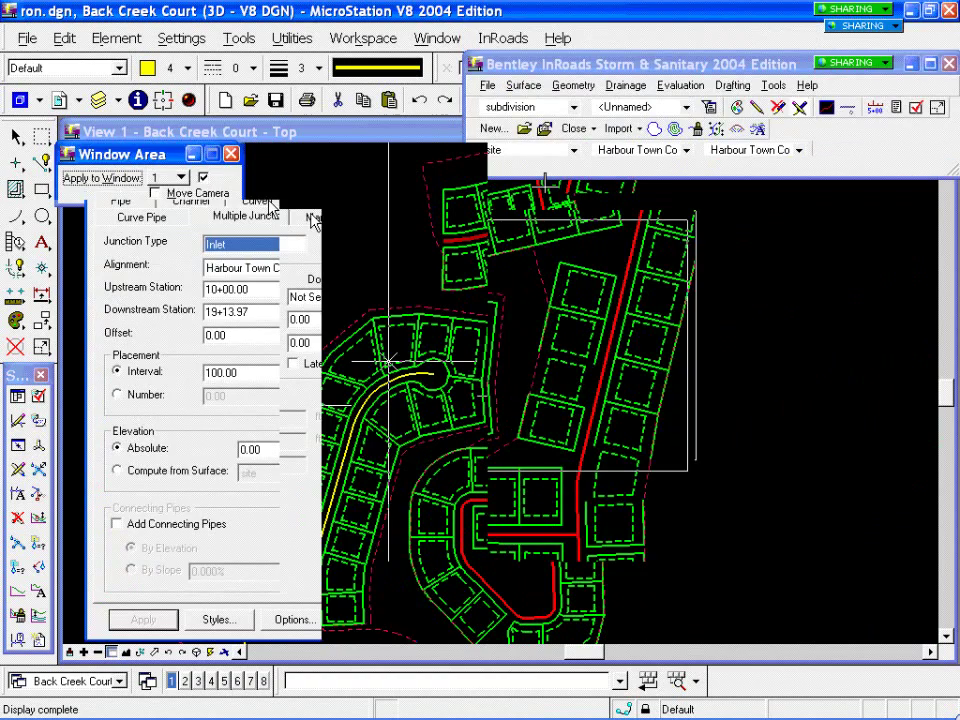
pyautogui.click(262, 244)
pyautogui.click(262, 271)
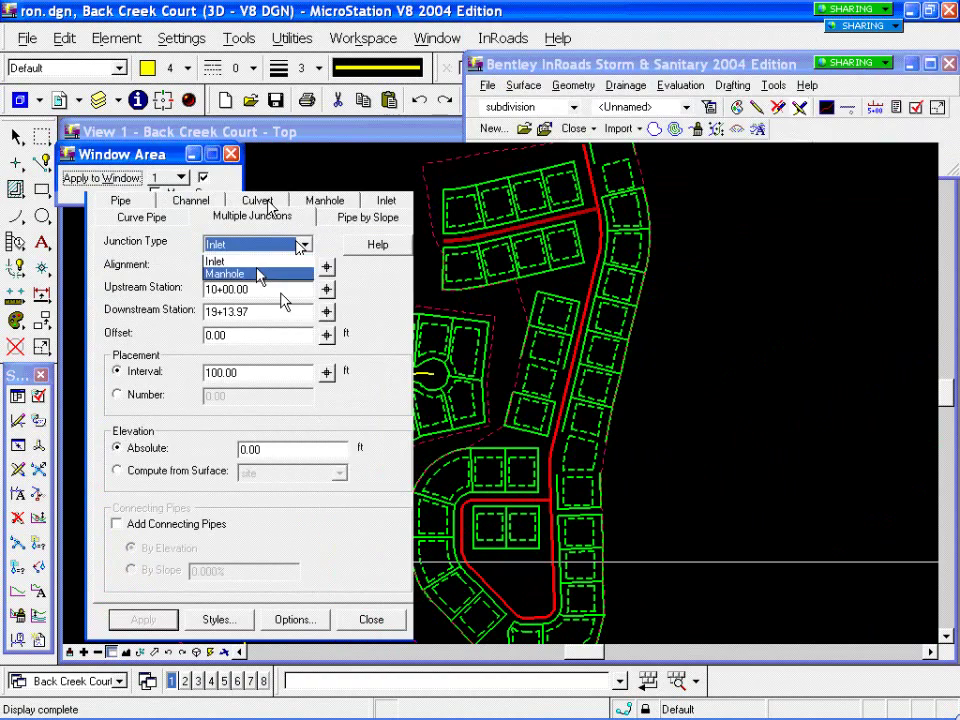
pyautogui.click(327, 290)
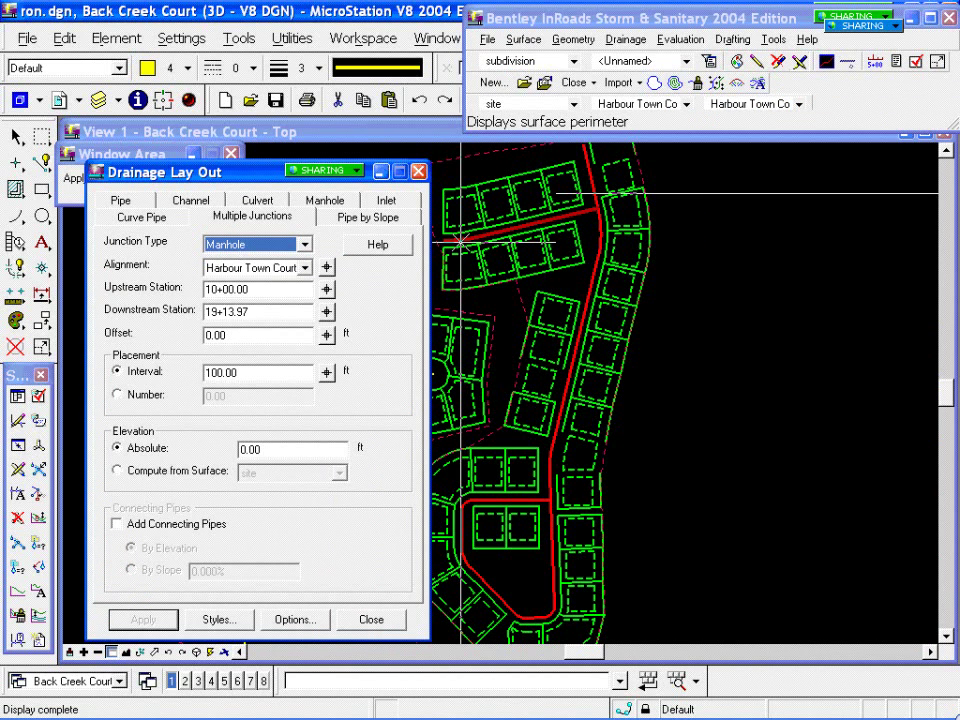
pyautogui.click(307, 268)
pyautogui.click(270, 9)
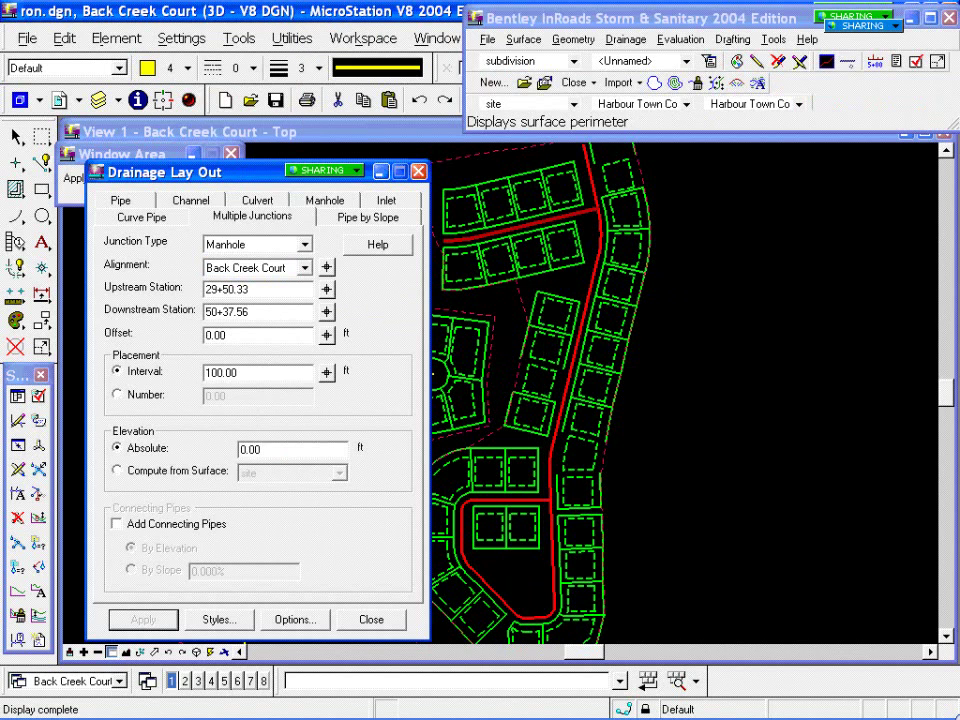
# Step: Pick the upstream station at about 30+01 and the downstream station at about 42+66 along Back Creek Court in the drawing
pyautogui.click(327, 289)
pyautogui.click(530, 174)
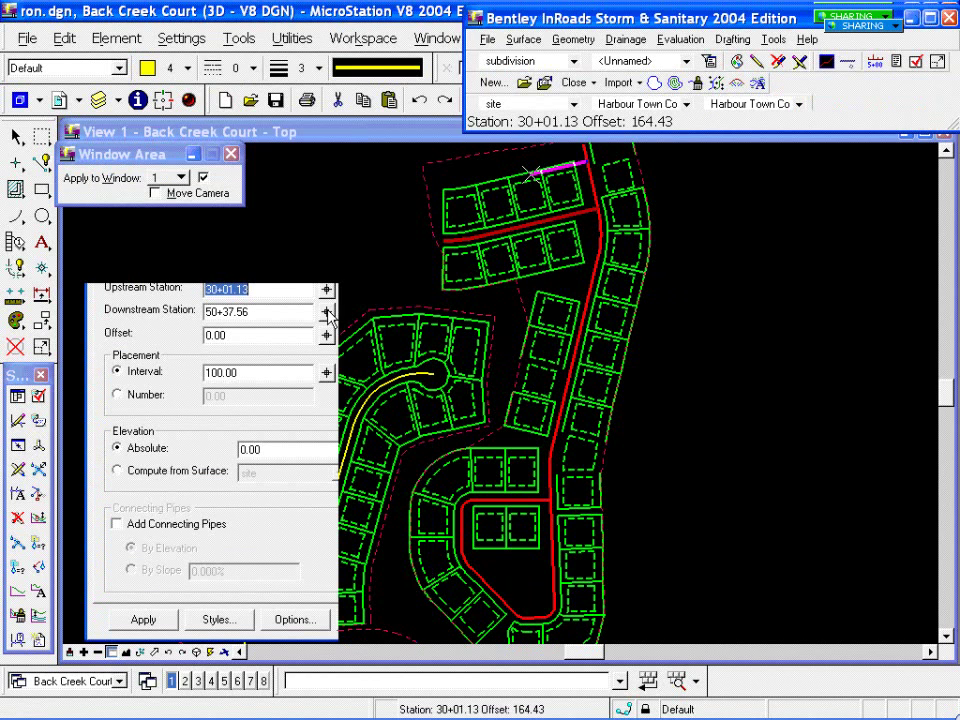
pyautogui.click(327, 313)
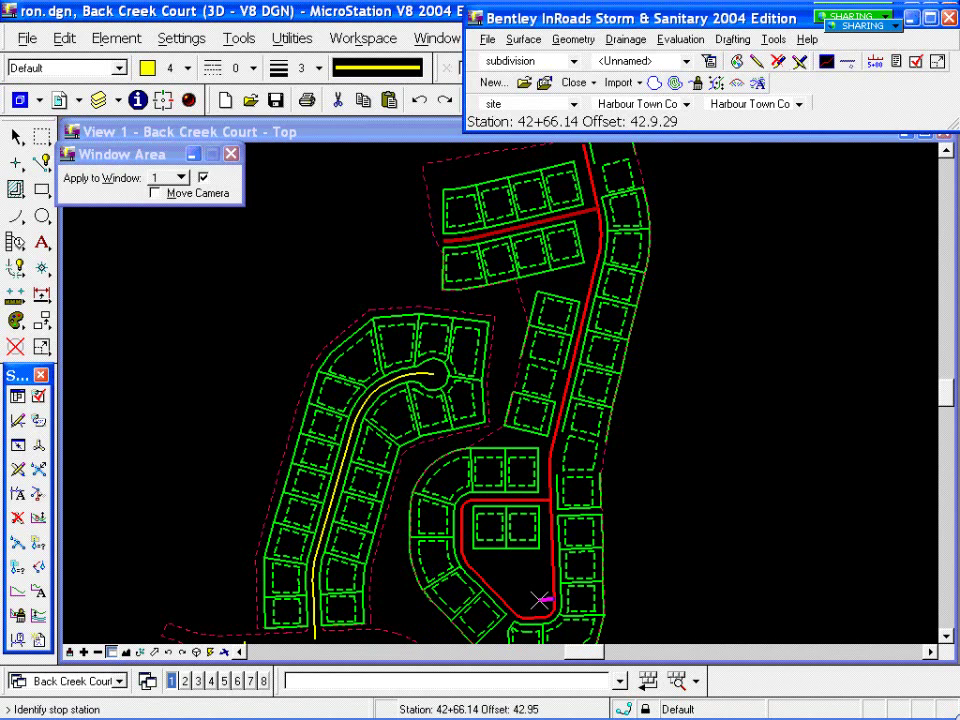
pyautogui.click(540, 600)
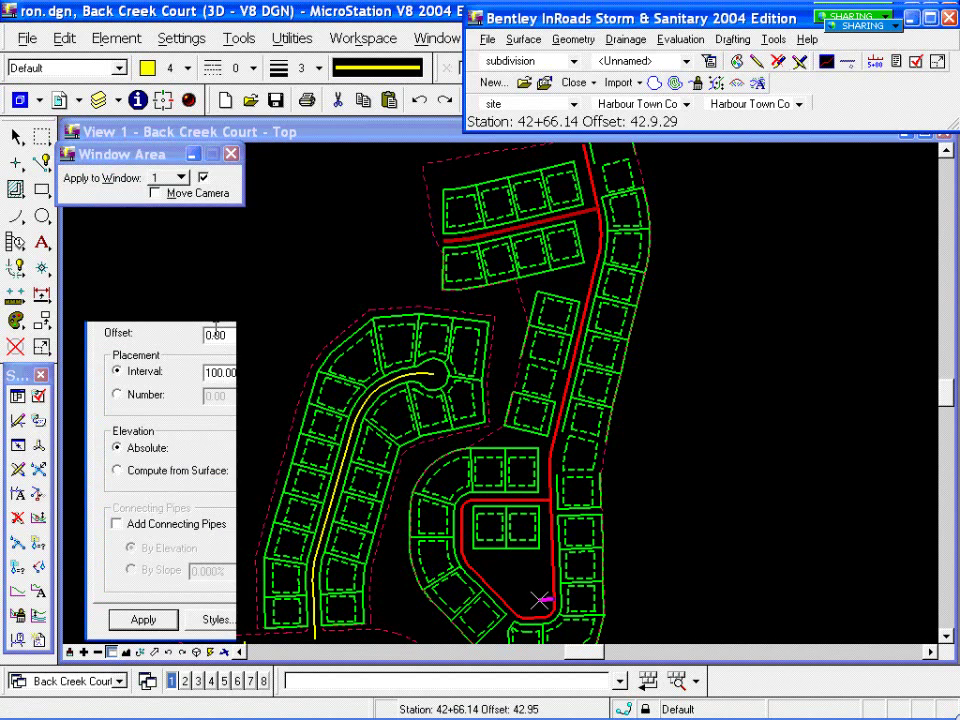
# Step: Place the Back Creek Court manholes at a 10 ft offset and 200 ft interval, adding connecting pipes by elevation
pyautogui.click(207, 335)
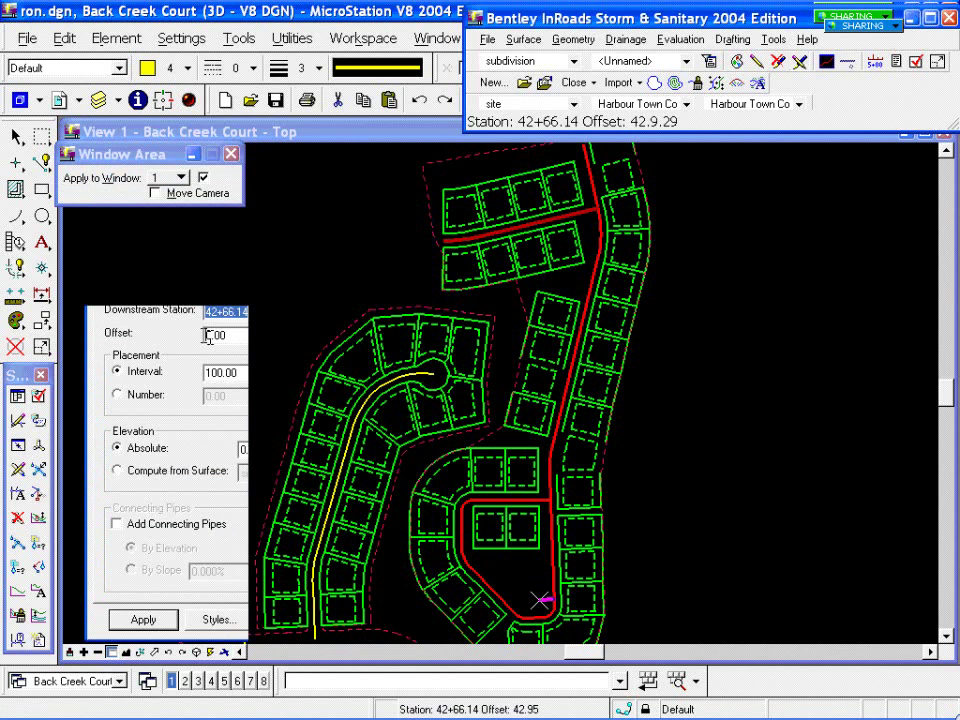
pyautogui.write('1')
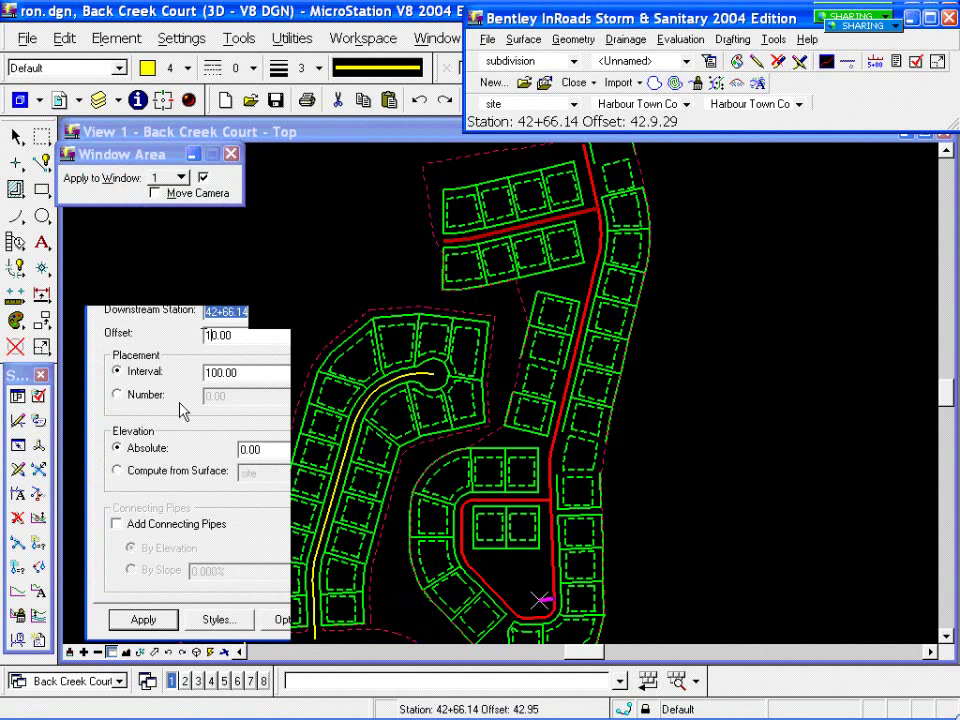
pyautogui.click(209, 372)
pyautogui.press('BackSpace')
pyautogui.write('2')
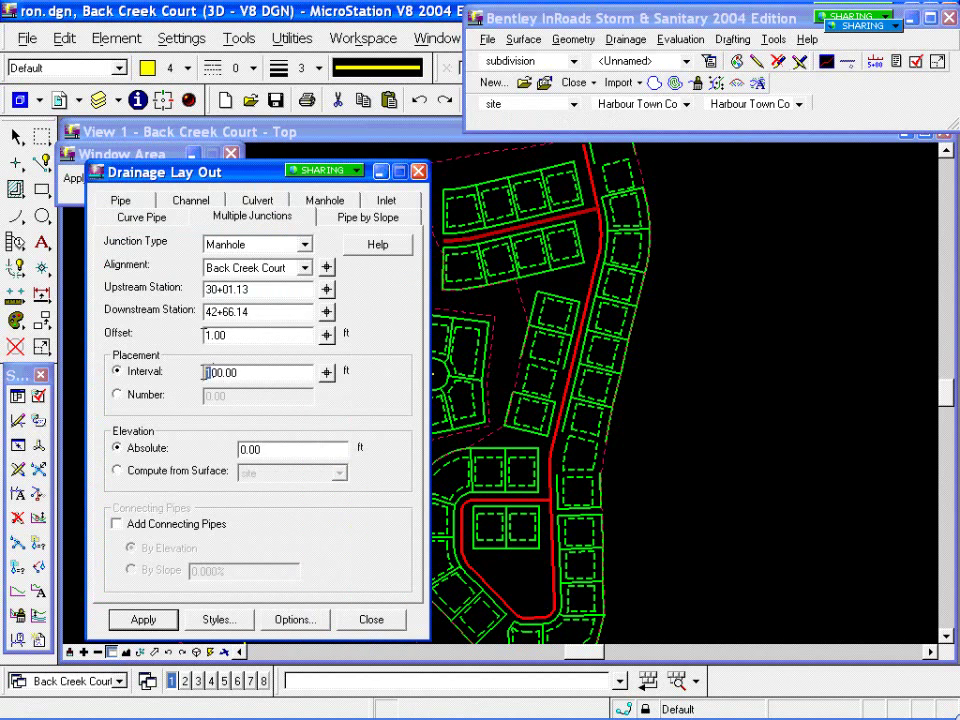
pyautogui.click(171, 525)
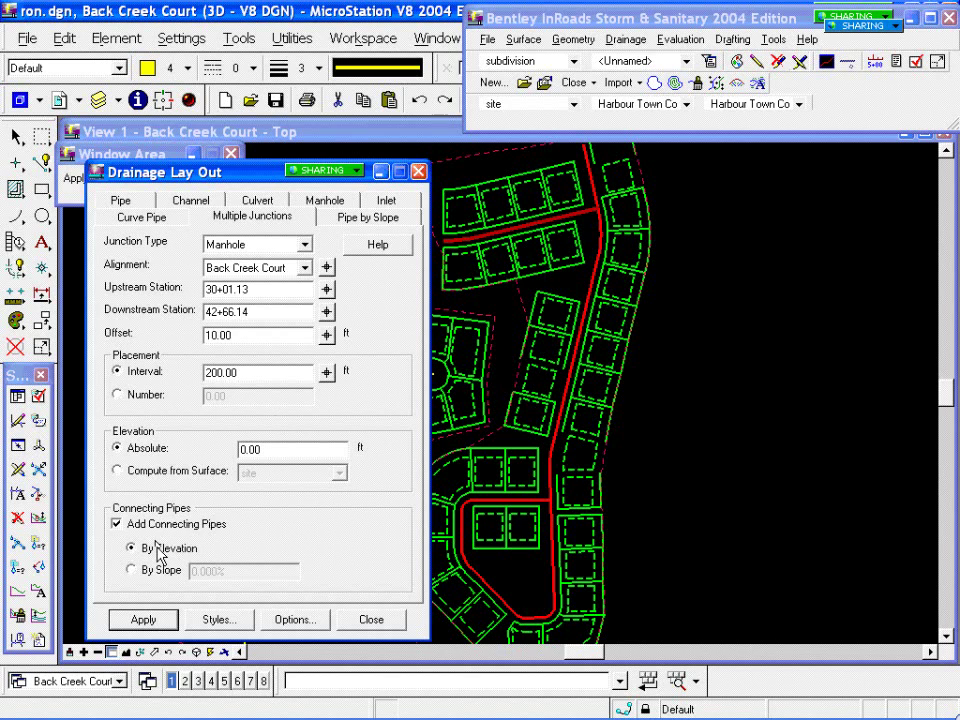
pyautogui.click(143, 621)
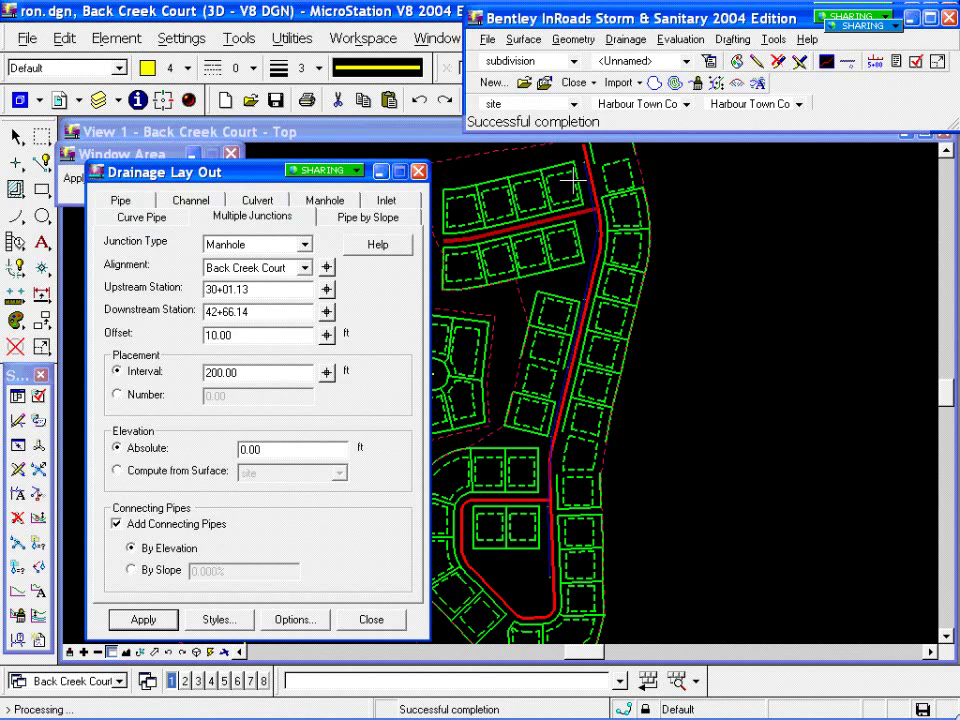
# Step: Examine the new manholes and pipes near the upper street intersection with the layout dialog minimized, and restore the wider view
pyautogui.click(112, 659)
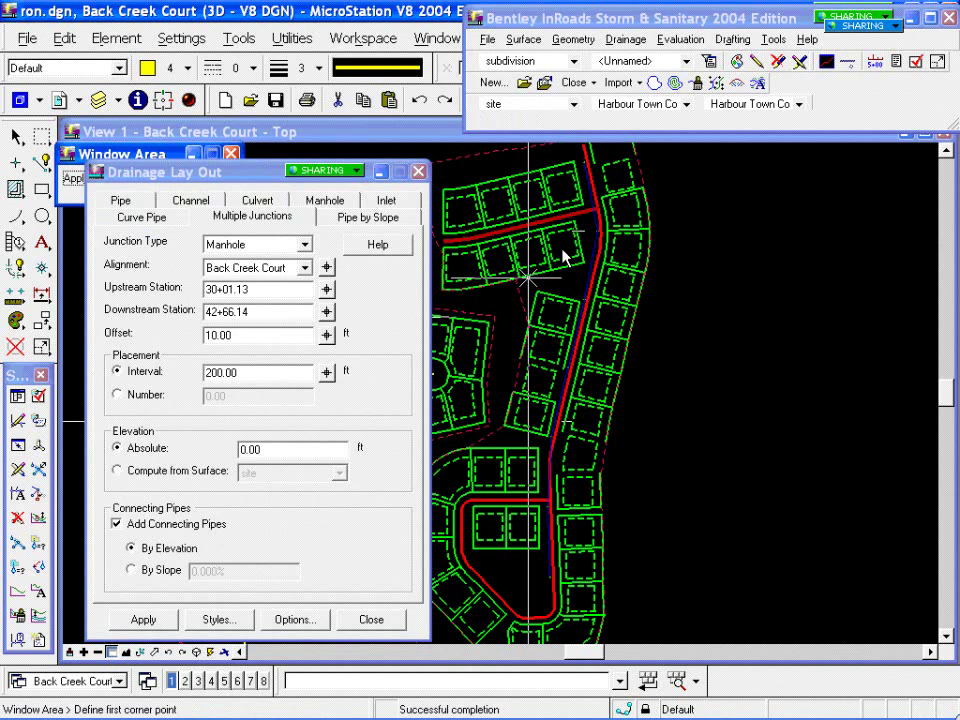
pyautogui.click(497, 152)
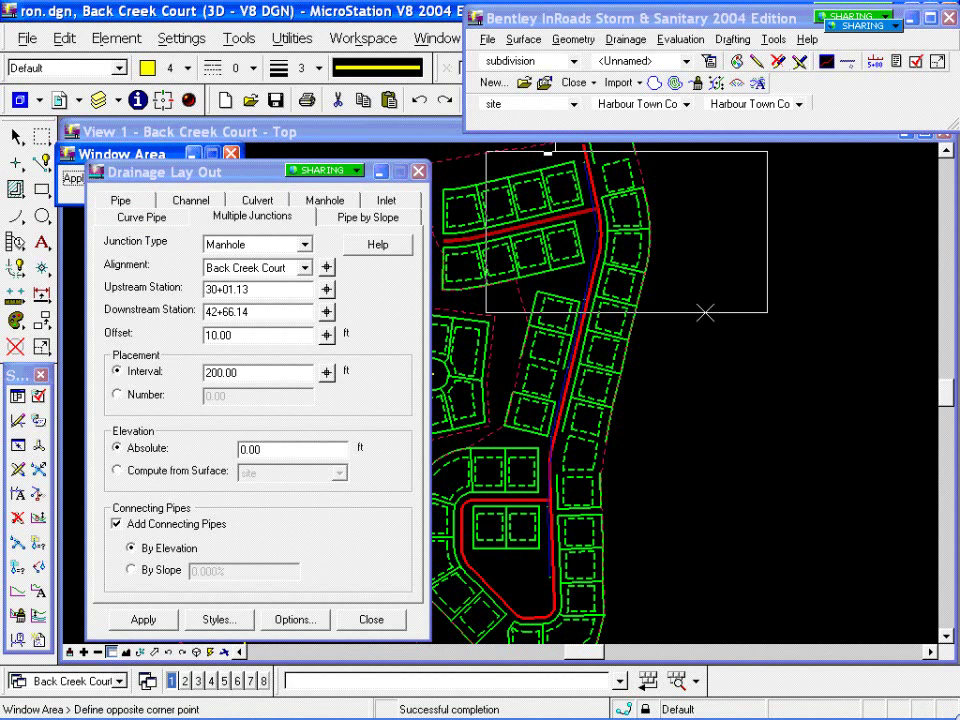
pyautogui.click(655, 272)
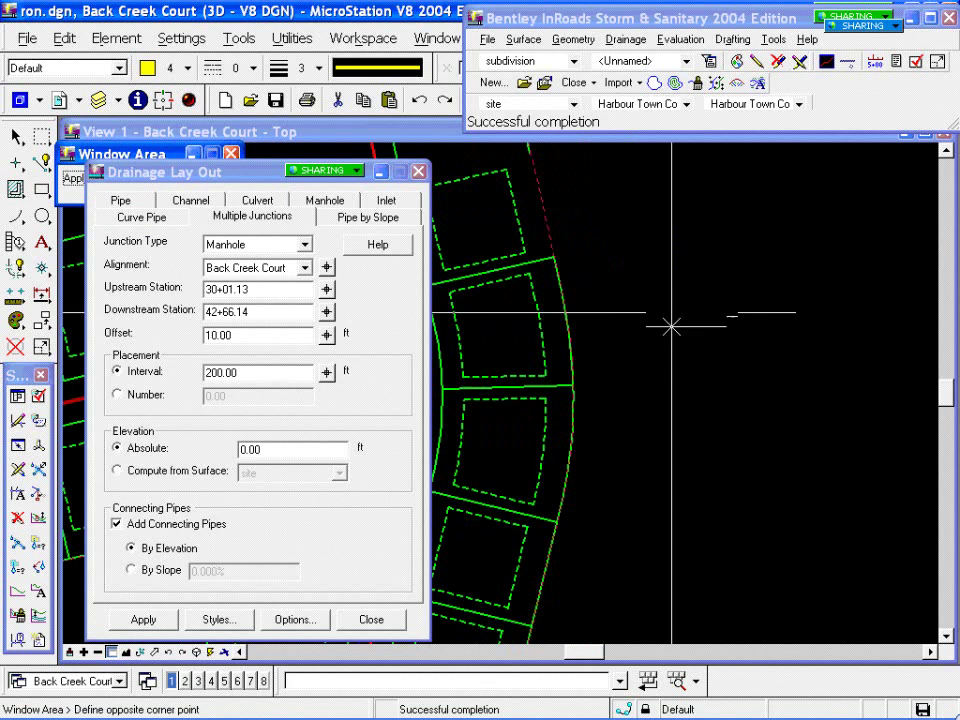
pyautogui.click(381, 173)
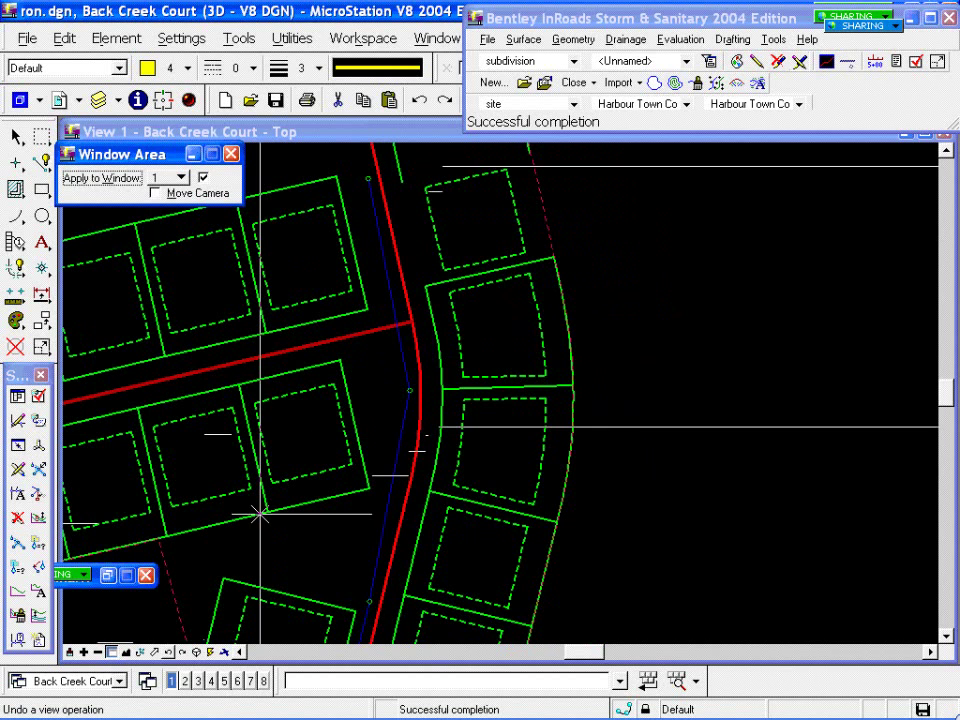
pyautogui.click(167, 652)
pyautogui.click(167, 652)
pyautogui.click(167, 655)
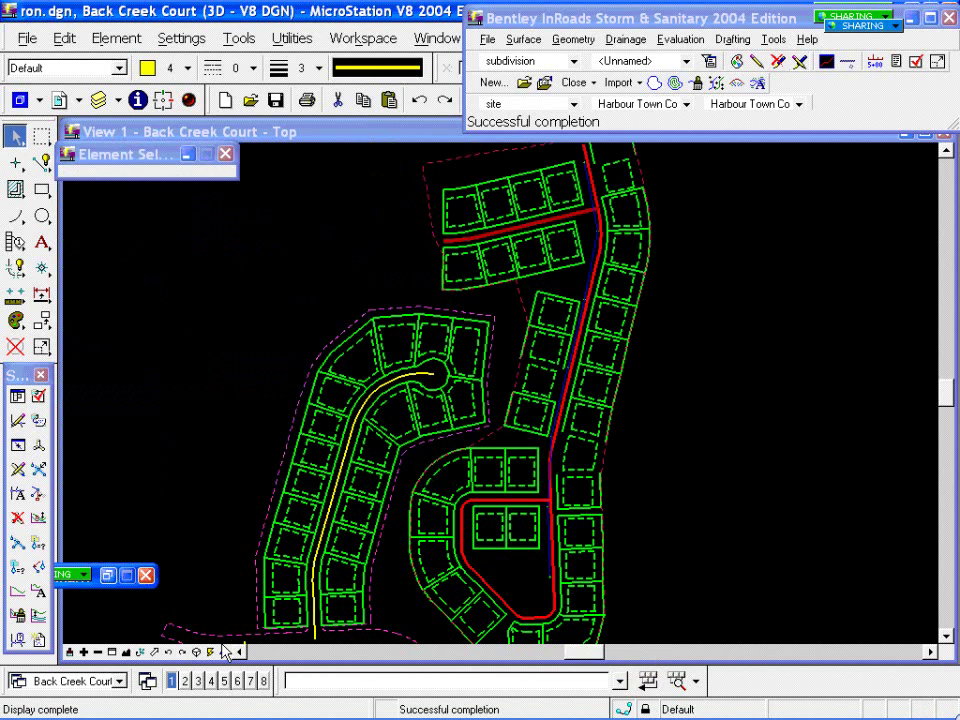
pyautogui.hotkey('alt', 'Tab')
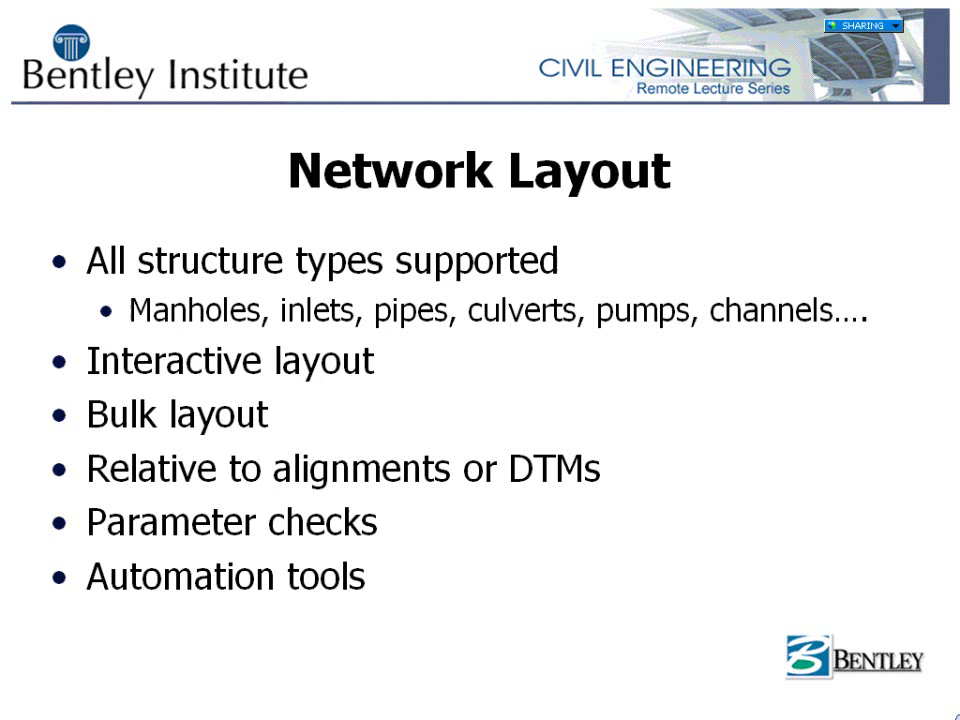
pyautogui.press('pagedown')
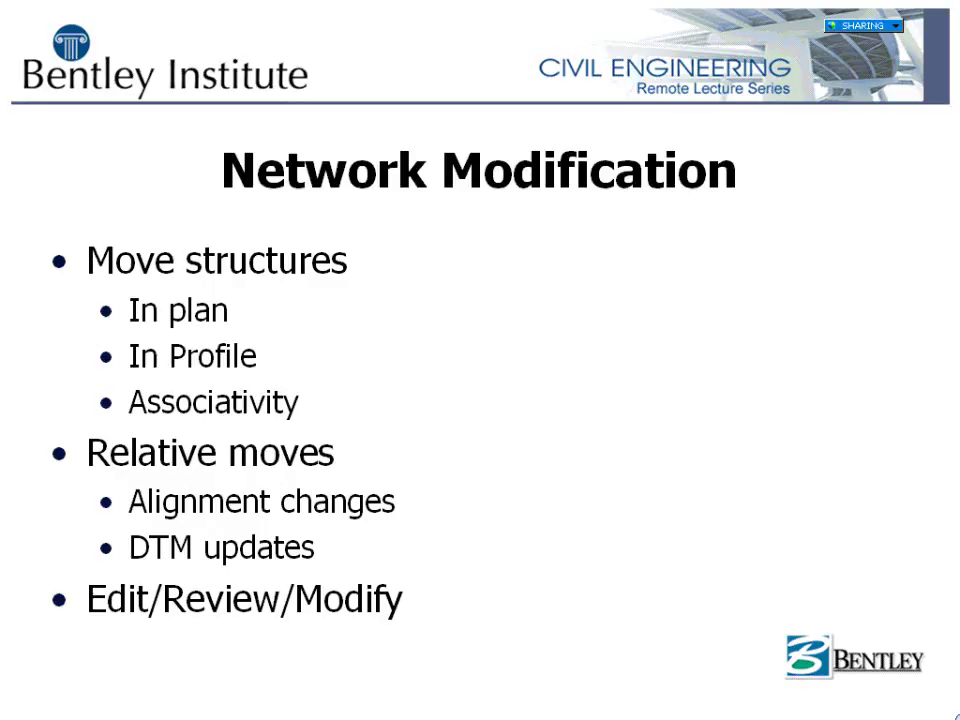
# Step: Return to MicroStation and activate the Harbour Town Court Views group, showing more of the street and its drainage run
pyautogui.hotkey('alt', 'Tab')
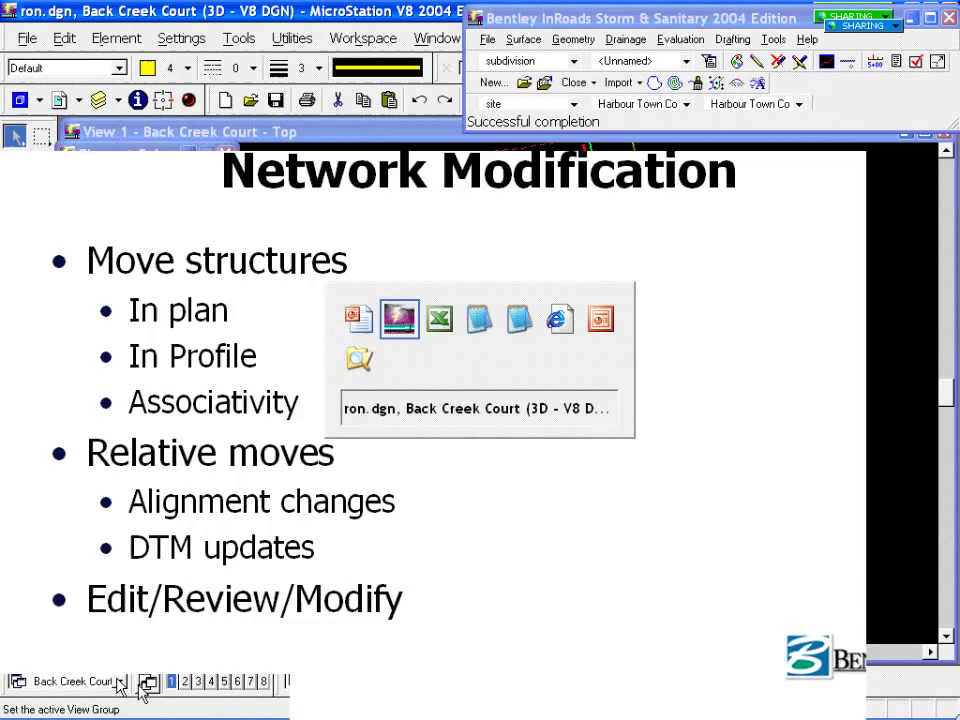
pyautogui.click(118, 681)
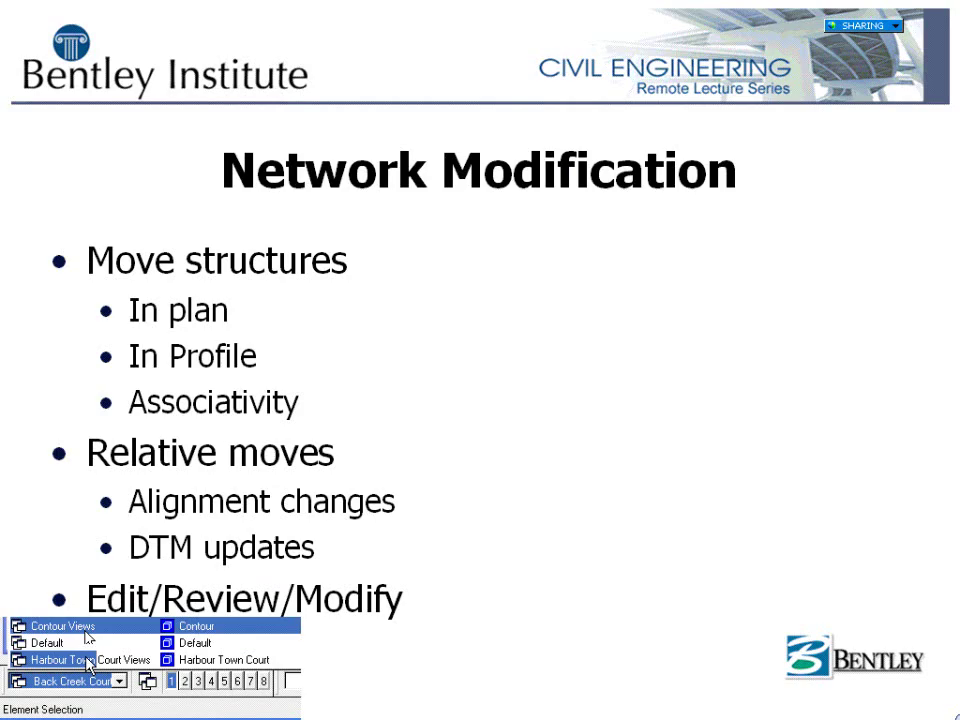
pyautogui.click(90, 660)
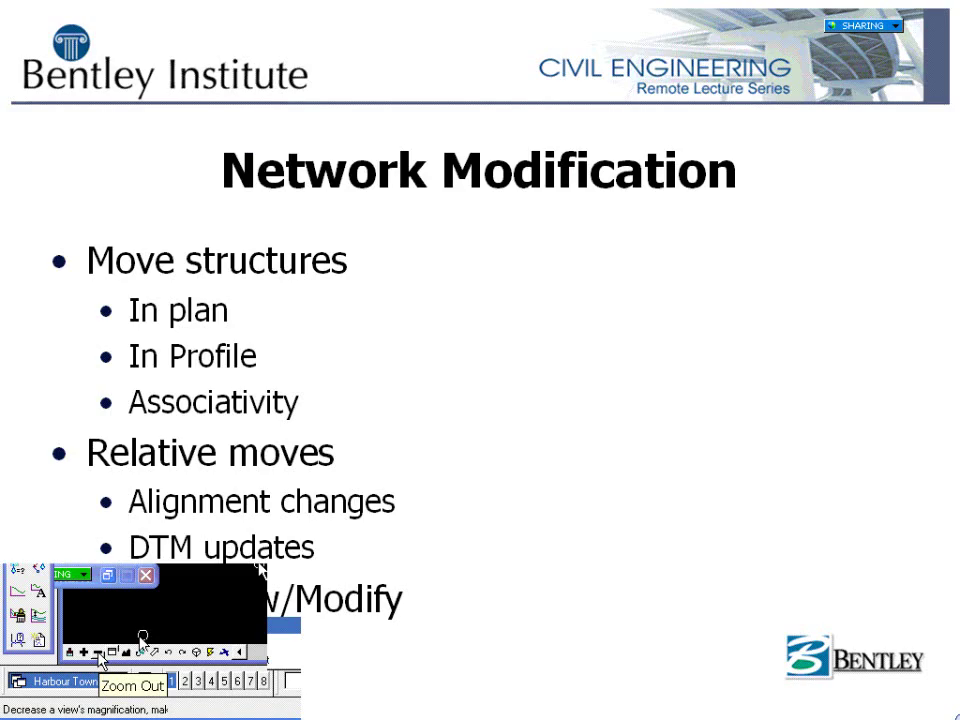
pyautogui.click(98, 652)
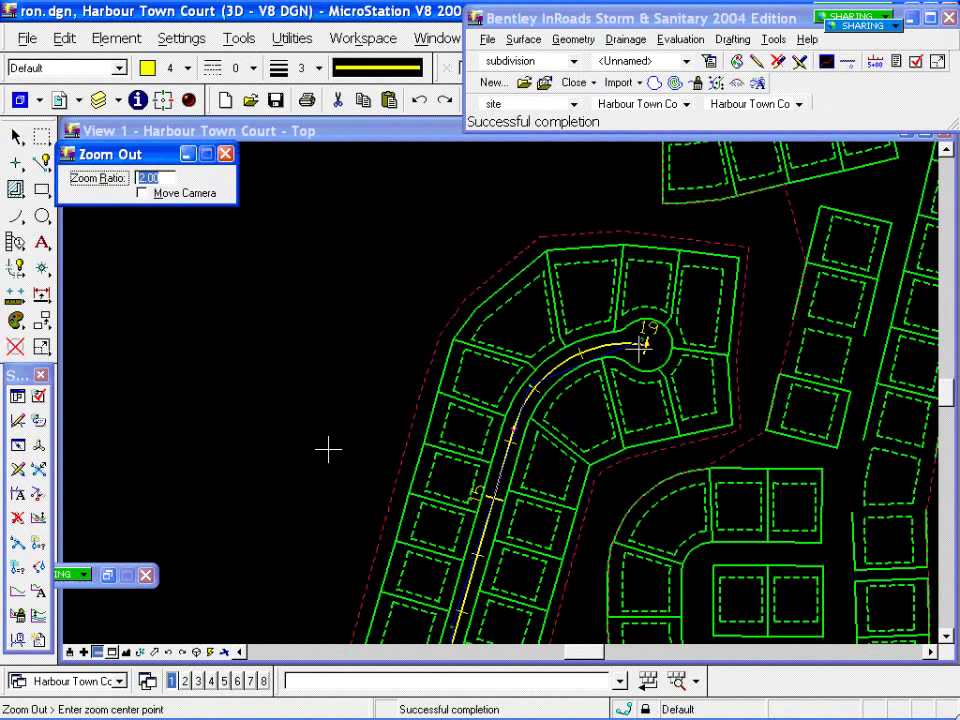
# Step: Create a window-and-data profile of the drainage network from manhole MH102 to manhole MH104
pyautogui.click(688, 40)
pyautogui.moveTo(694, 63)
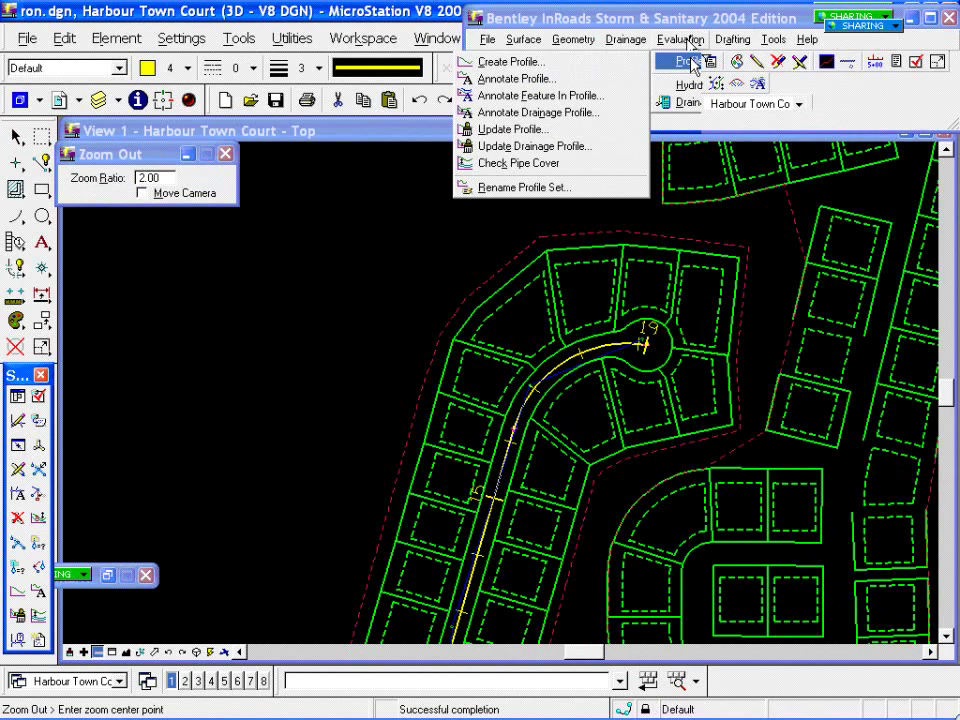
pyautogui.click(510, 62)
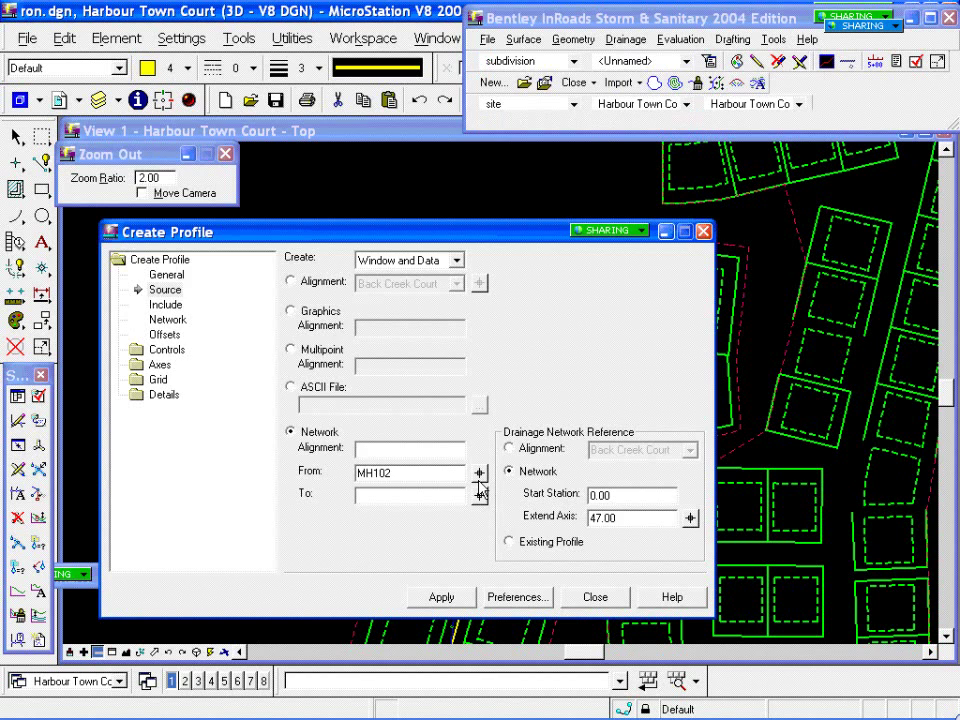
pyautogui.click(479, 493)
pyautogui.click(441, 600)
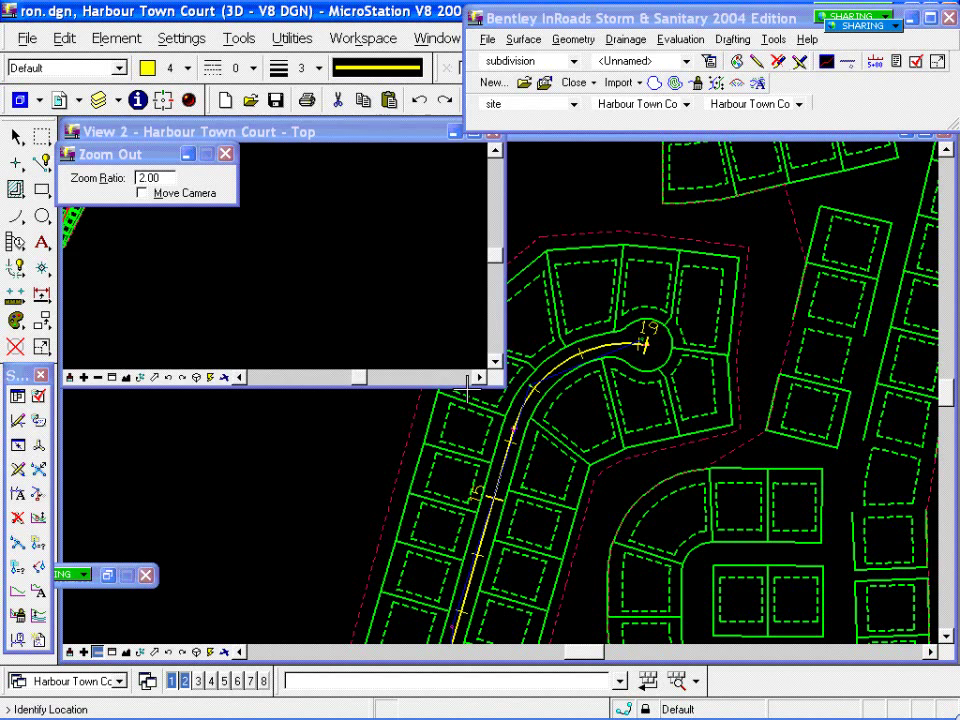
# Step: Enlarge the View 2 window and frame the profile closely around its first two manholes and their connecting pipes
pyautogui.moveTo(502, 381); pyautogui.dragTo(818, 583)
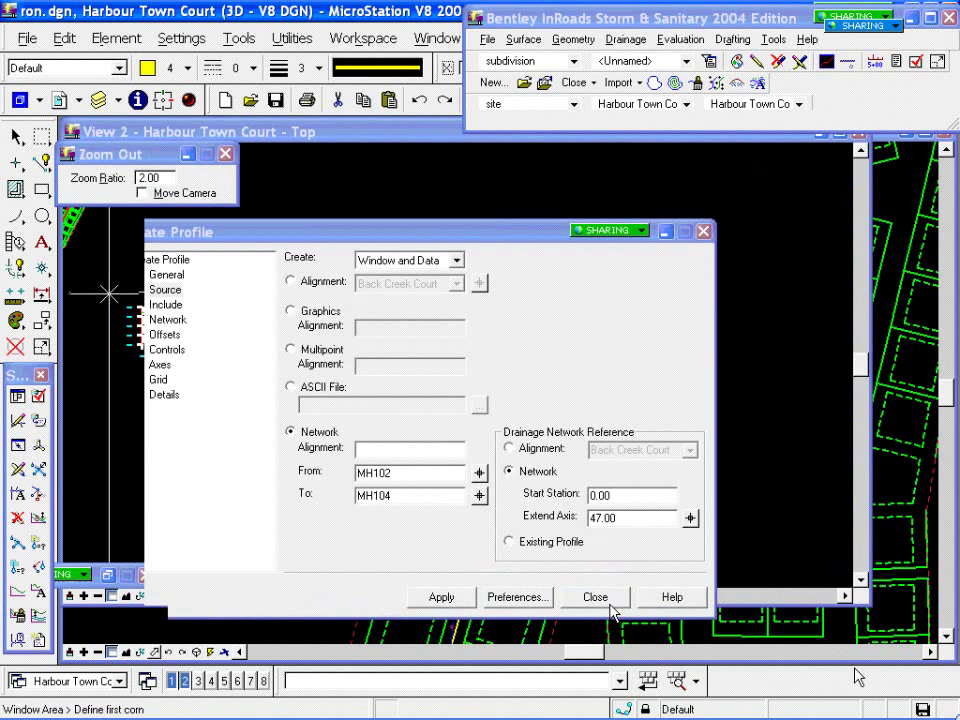
pyautogui.click(108, 290)
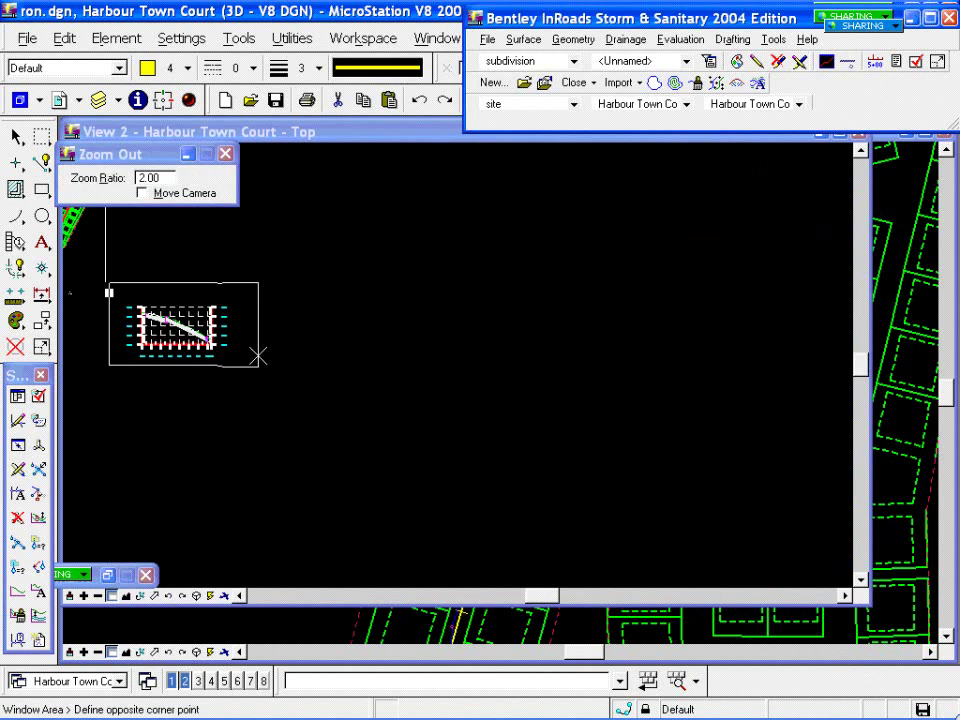
pyautogui.click(257, 353)
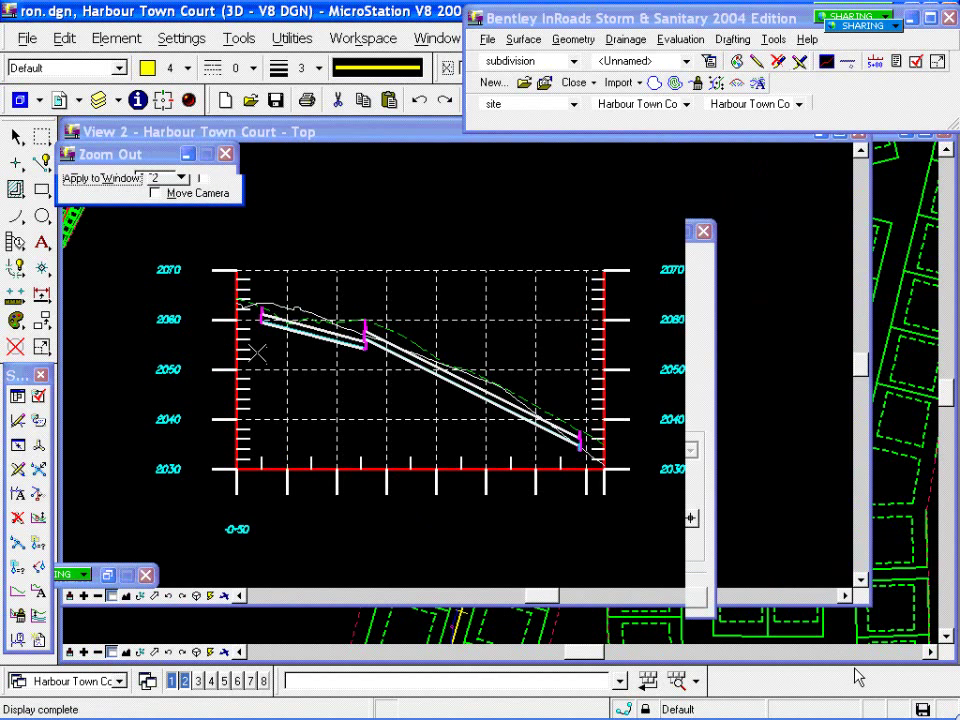
pyautogui.click(97, 595)
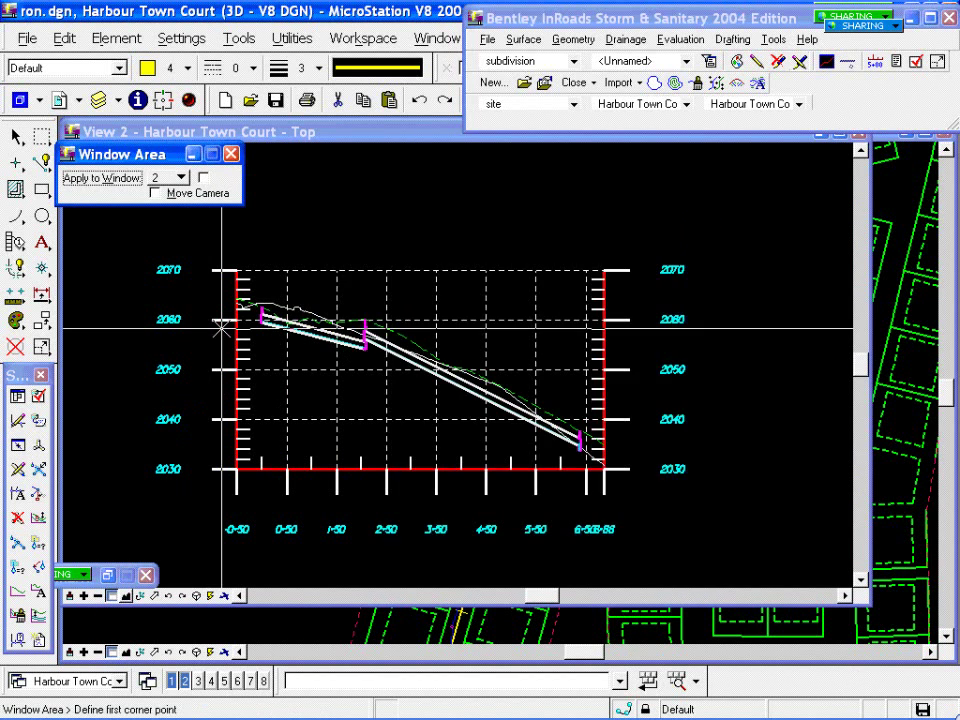
pyautogui.click(230, 281)
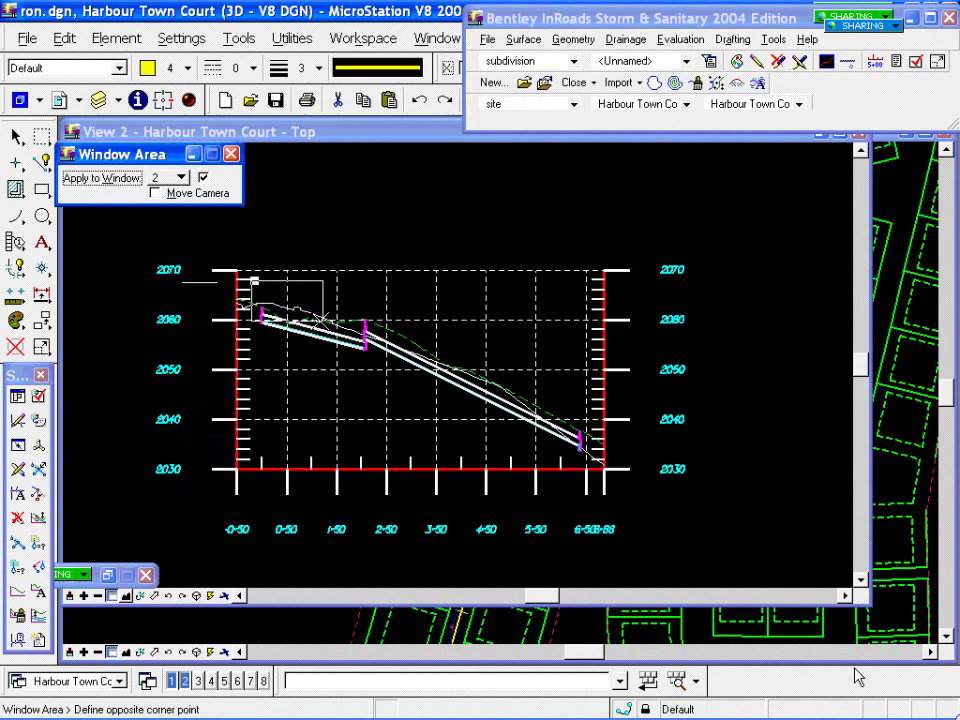
pyautogui.click(471, 440)
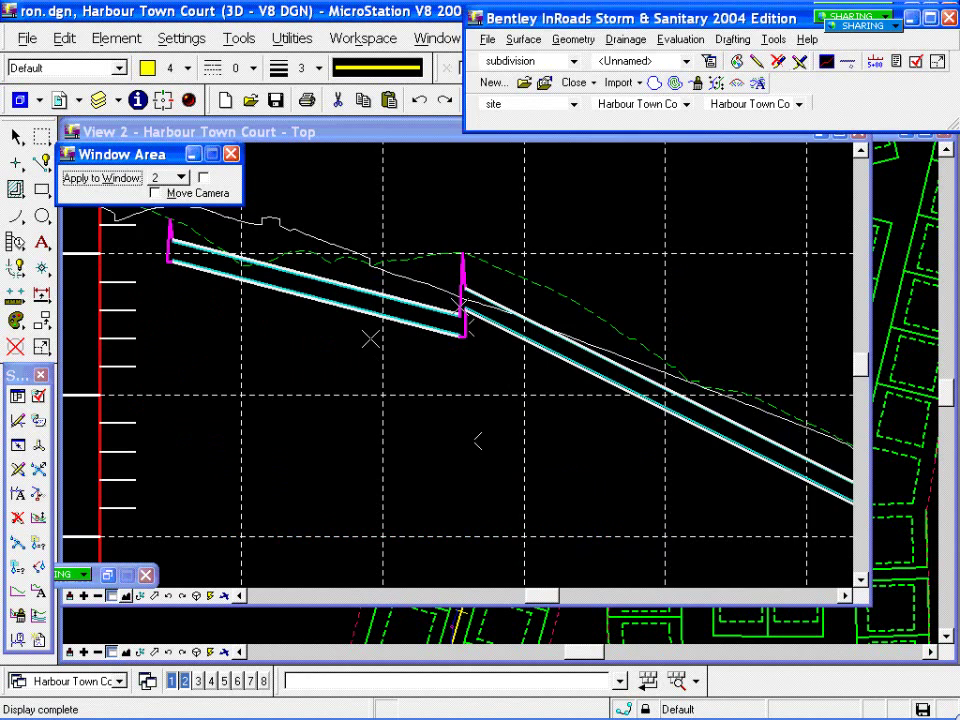
# Step: Toggle a drawing lock and use Move in Profile to lower the outgoing pipe's upstream end at the second manhole near the incoming pipe's invert
pyautogui.click(645, 708)
pyautogui.click(678, 537)
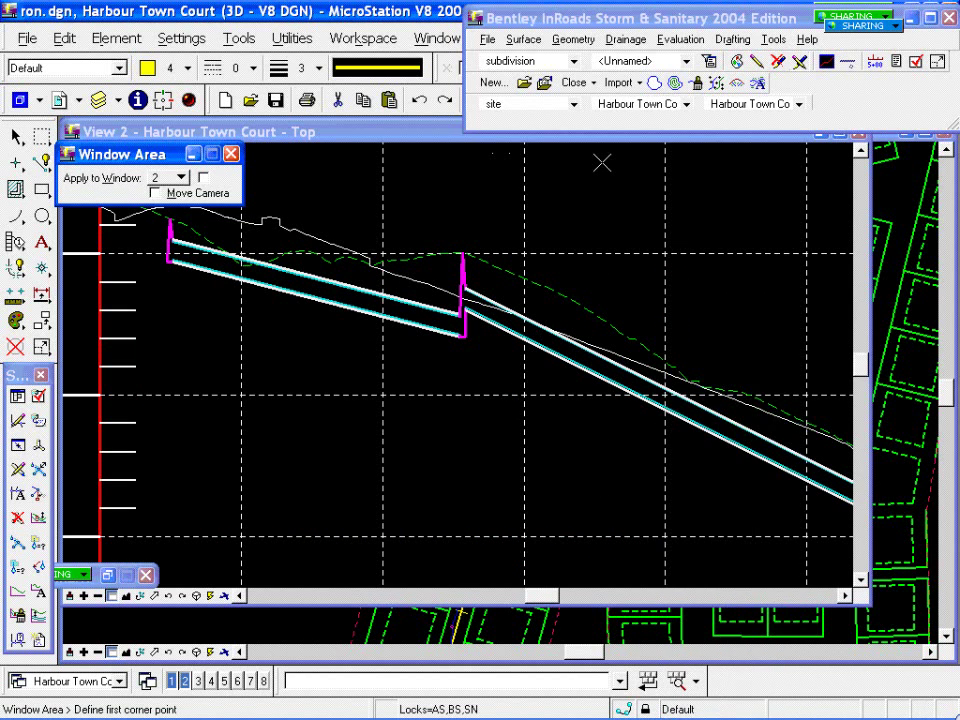
pyautogui.click(628, 40)
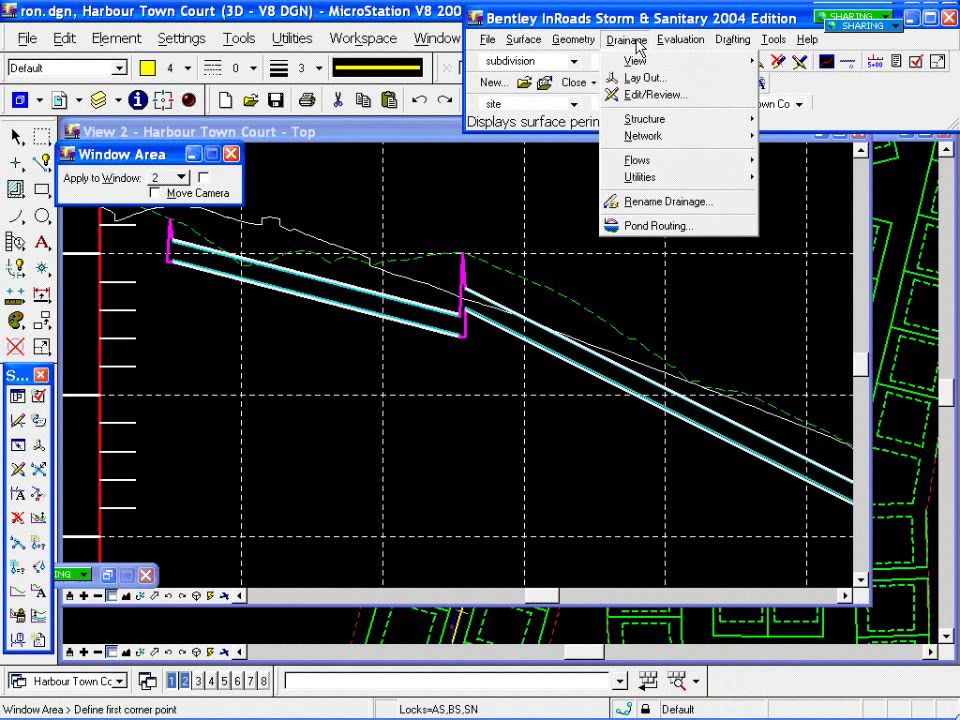
pyautogui.moveTo(660, 121)
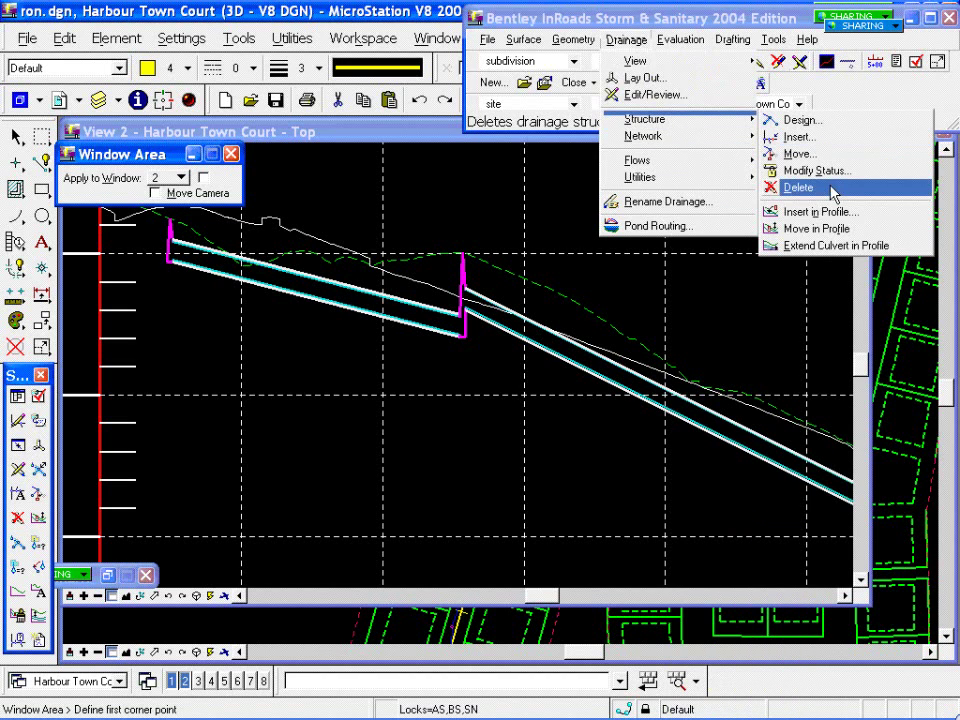
pyautogui.click(822, 229)
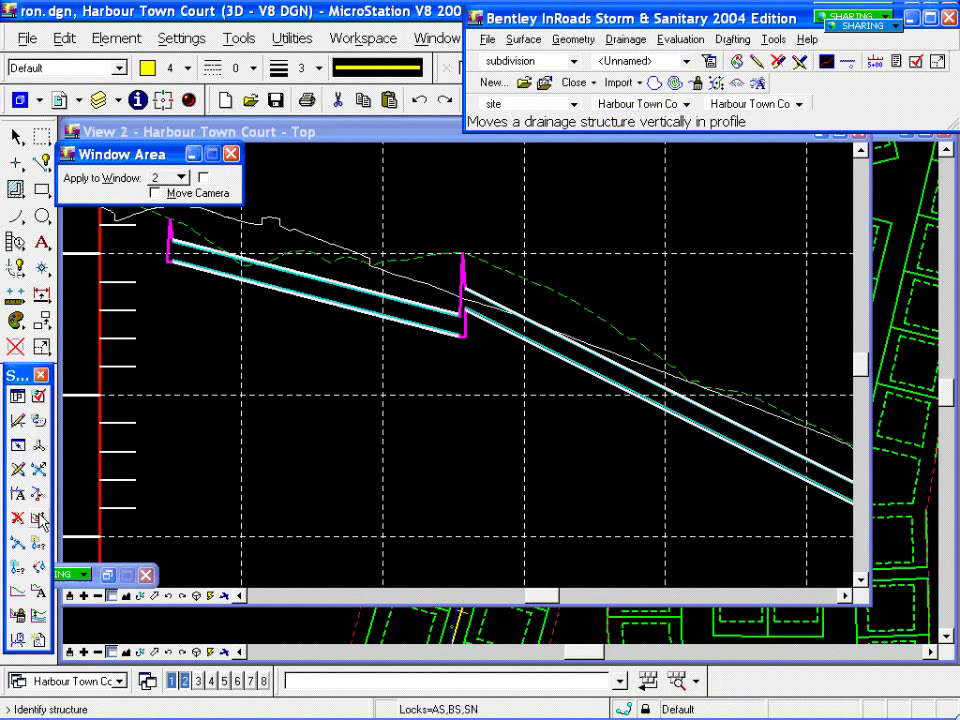
pyautogui.click(628, 40)
pyautogui.moveTo(660, 118)
pyautogui.click(822, 229)
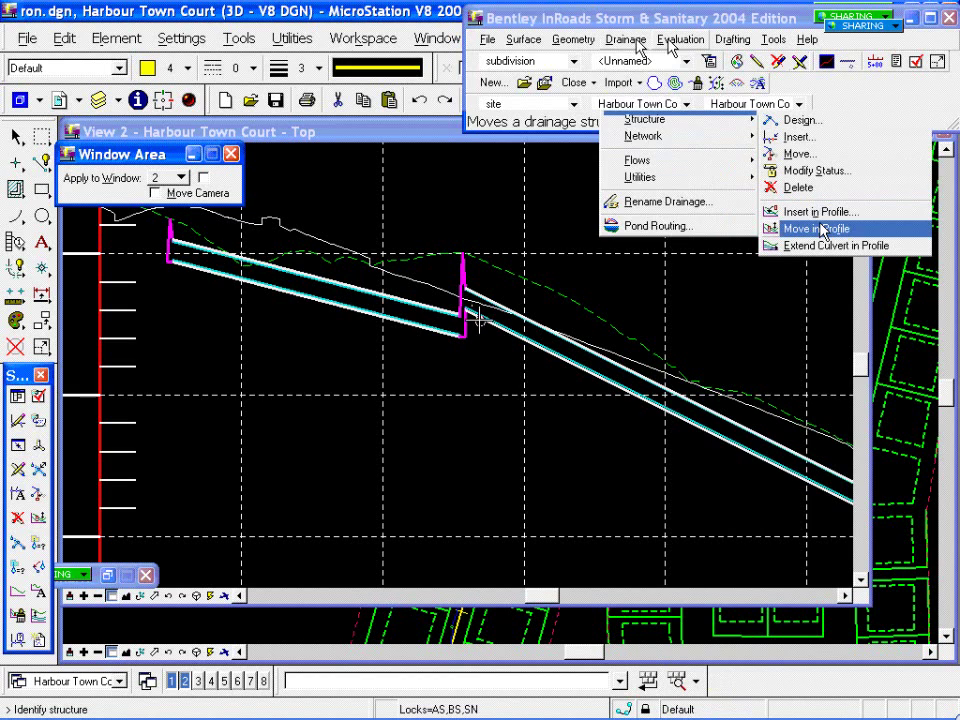
pyautogui.click(481, 318)
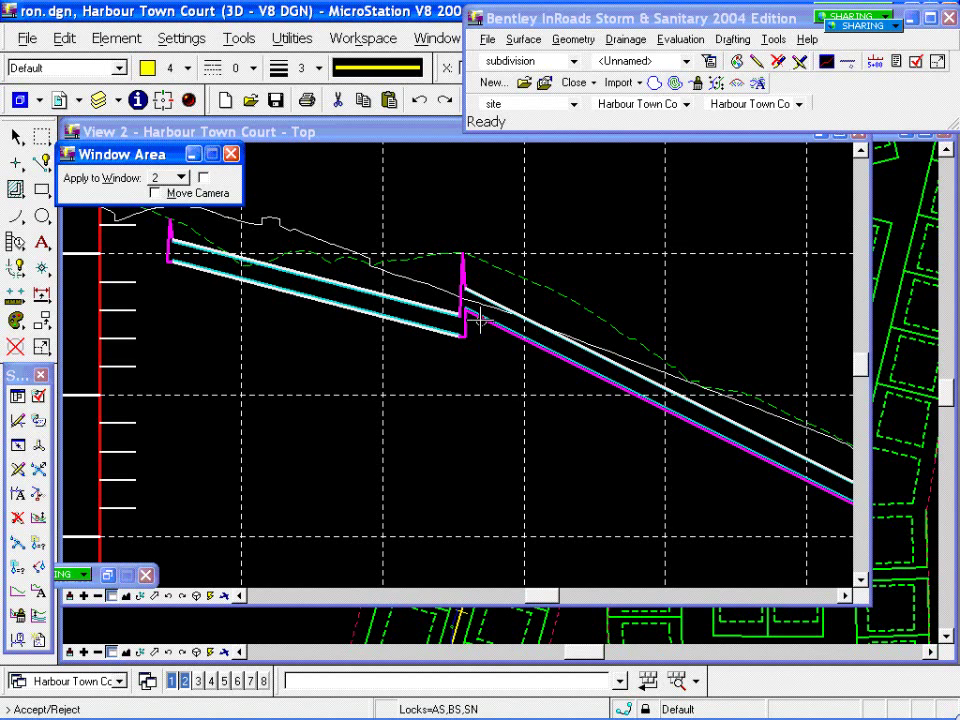
pyautogui.click(480, 319)
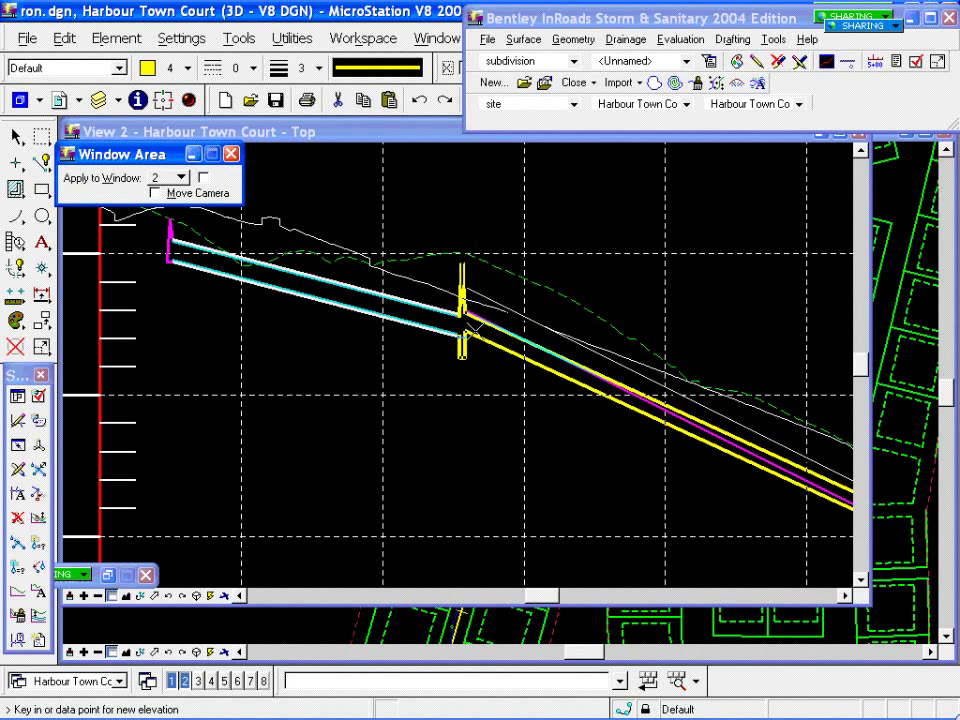
pyautogui.click(466, 335)
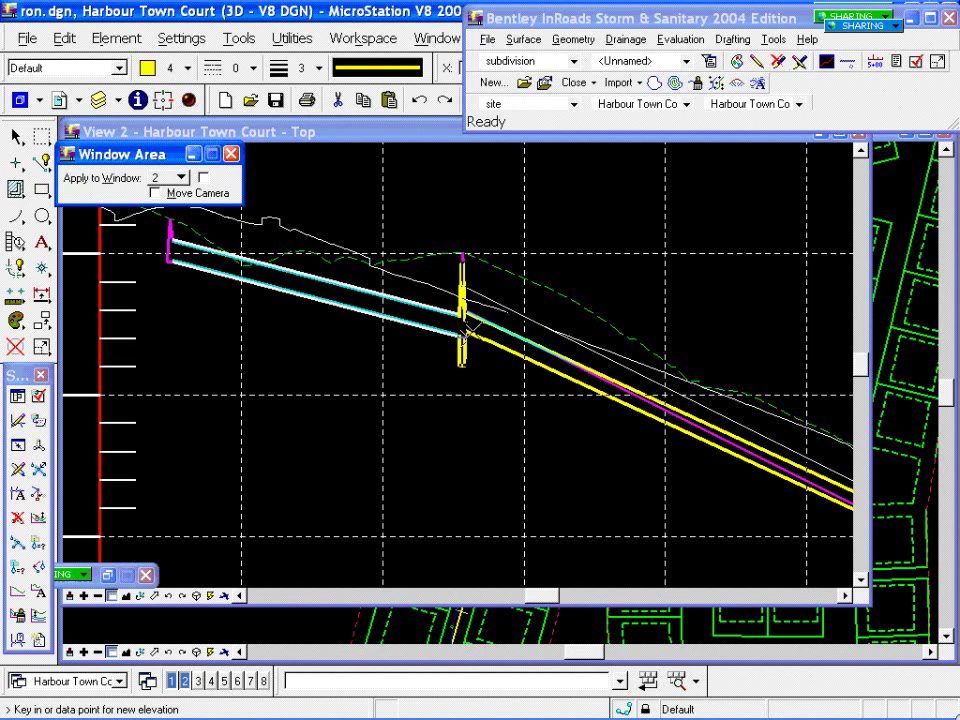
pyautogui.click(487, 315)
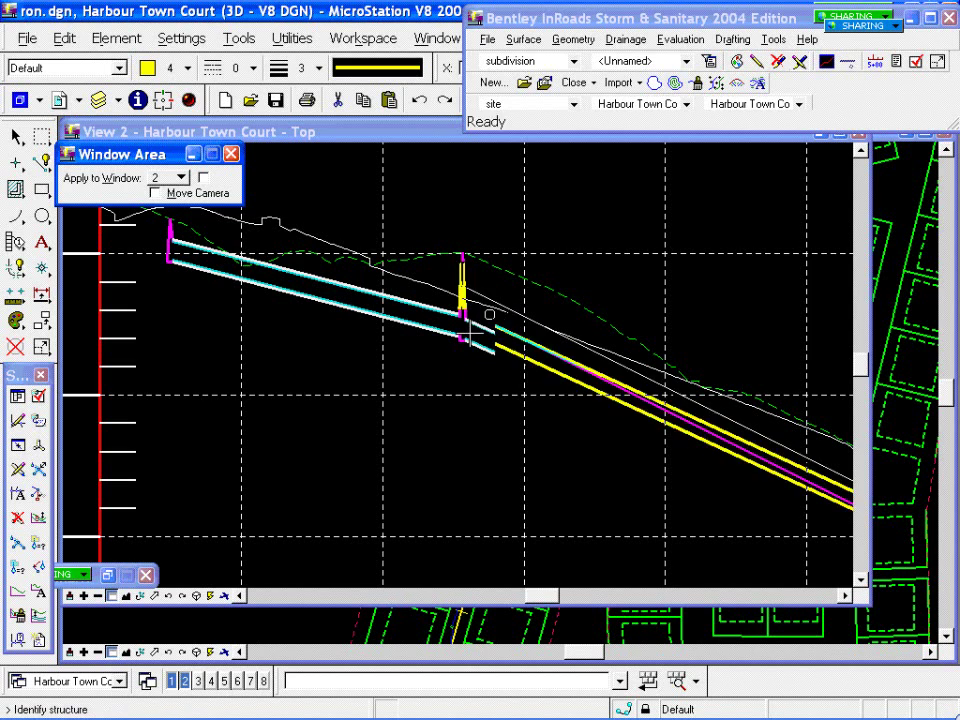
# Step: Try moving the second manhole vertically in the profile together with its associated pipes
pyautogui.click(487, 311)
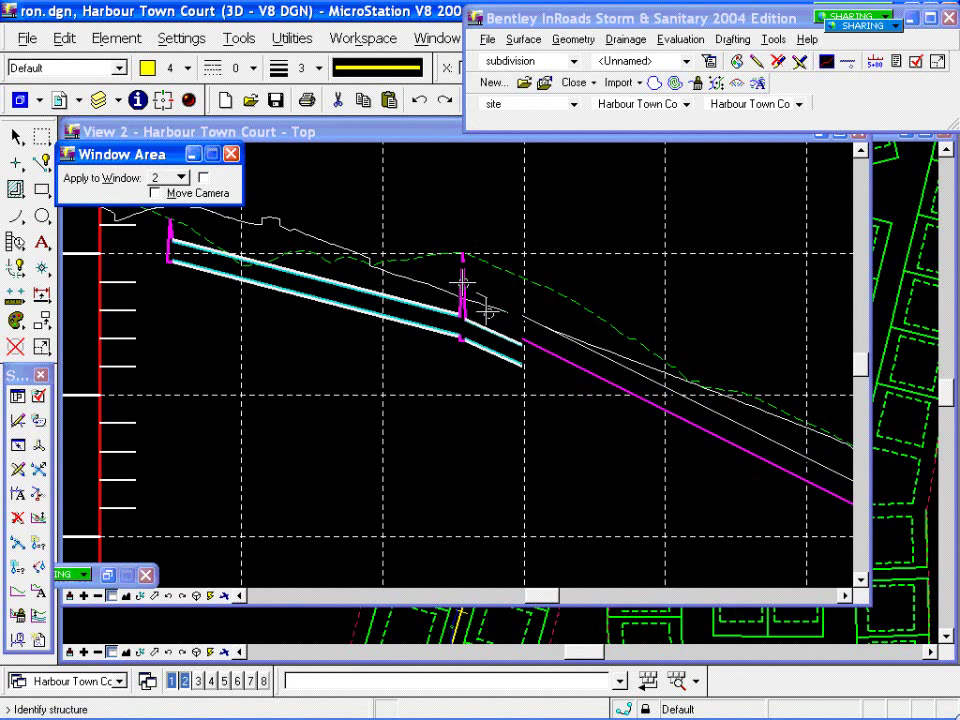
pyautogui.click(537, 378)
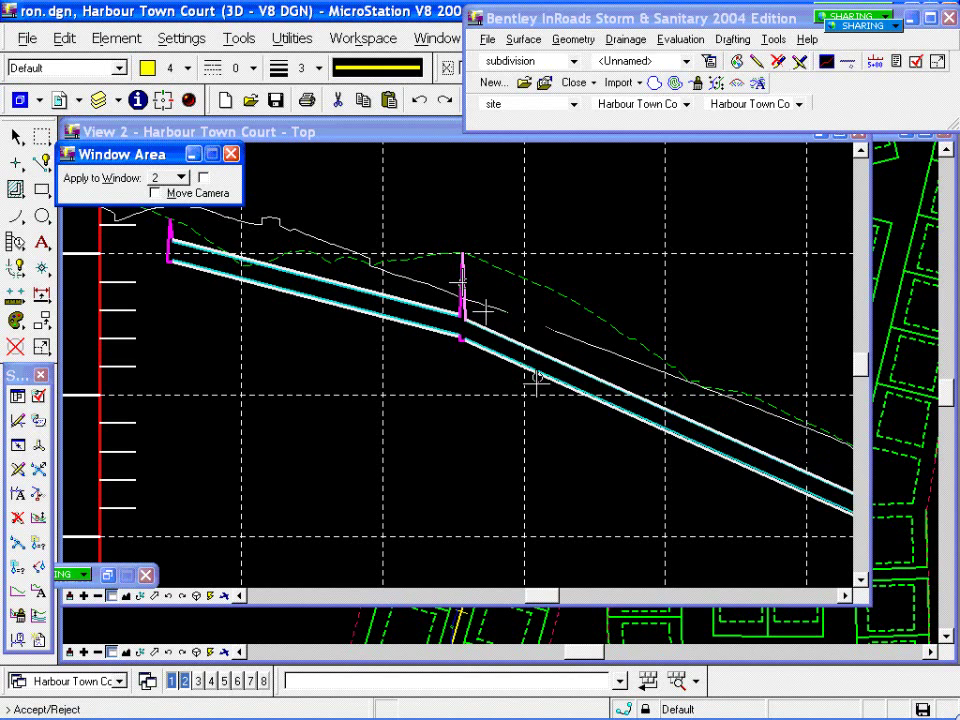
pyautogui.rightClick(487, 313)
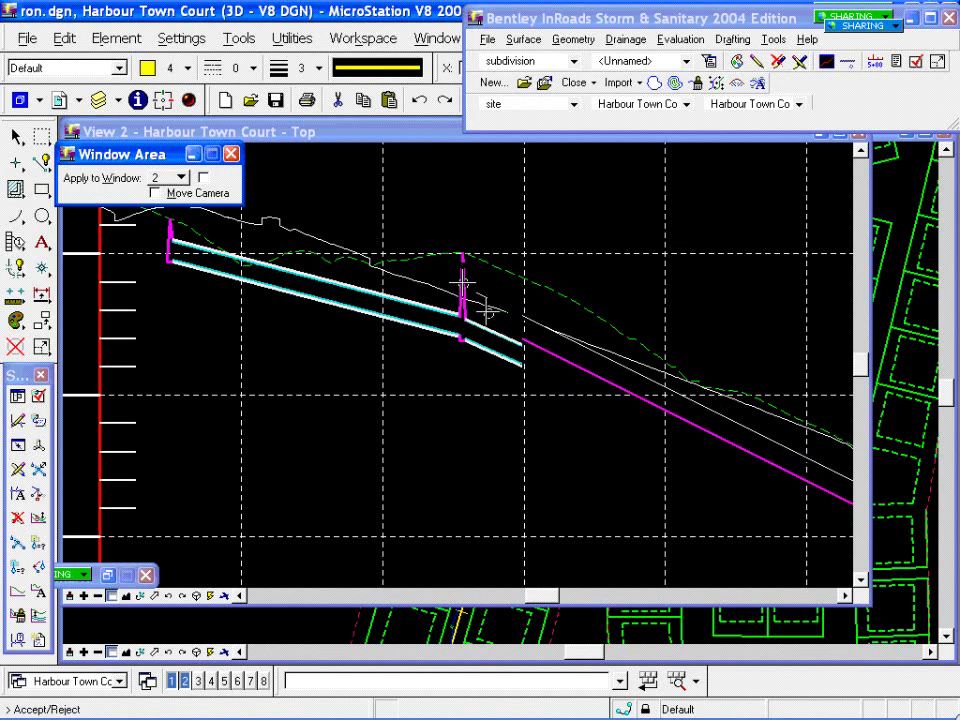
pyautogui.click(537, 380)
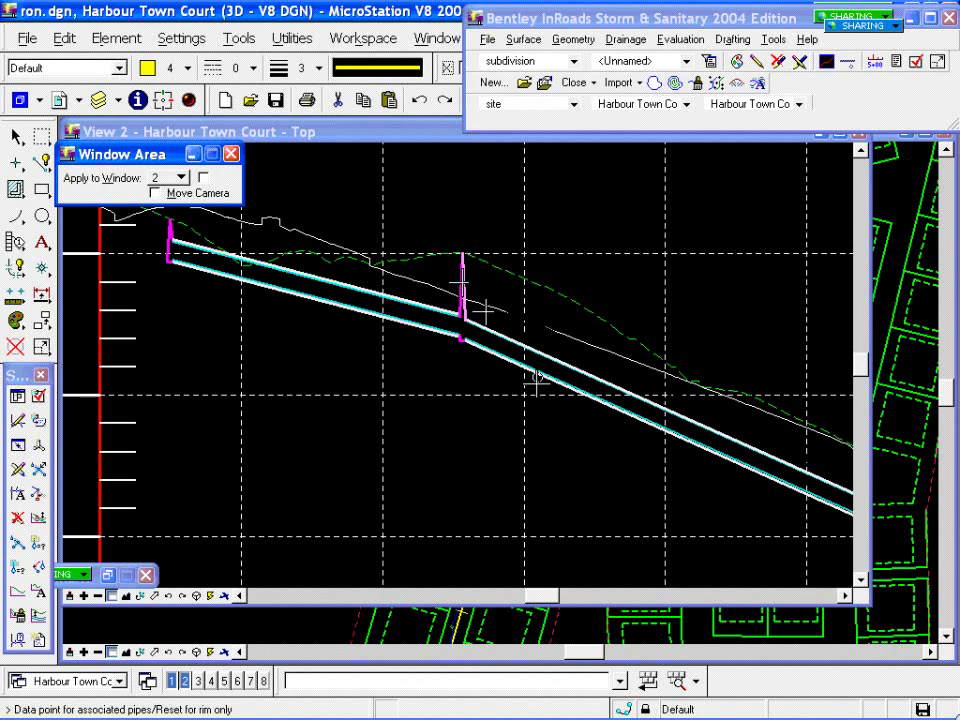
pyautogui.click(462, 288)
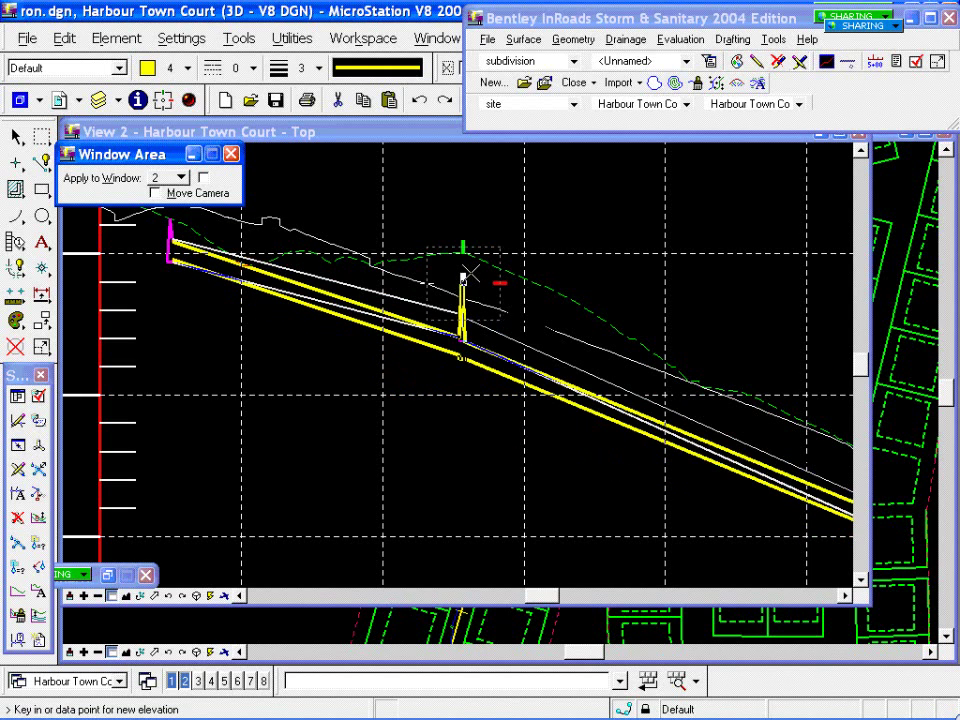
pyautogui.click(462, 277)
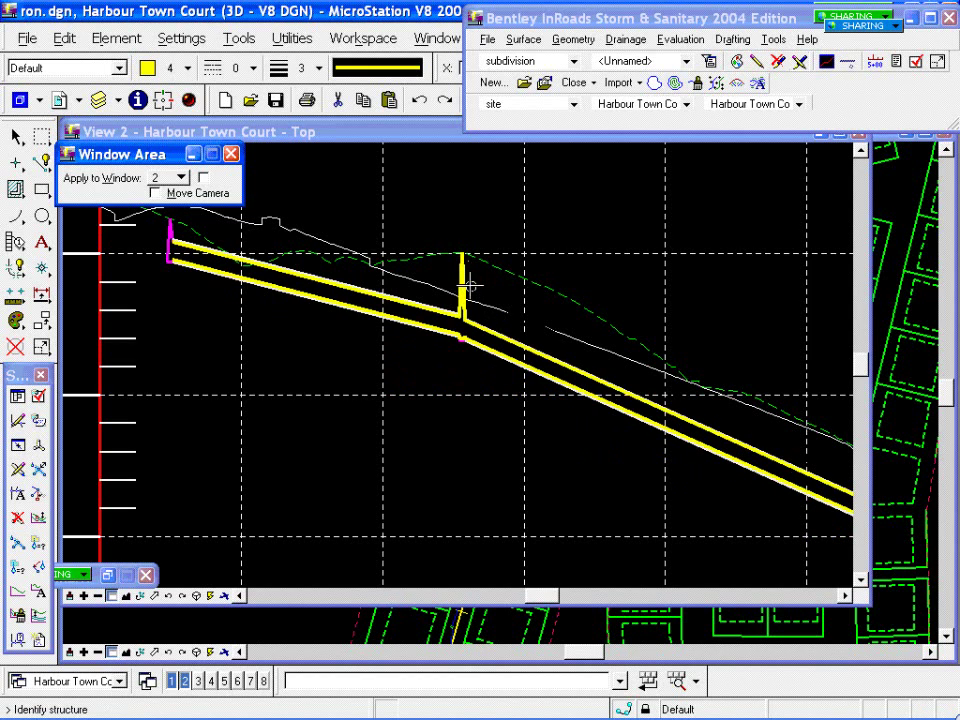
# Step: Try moving only the second manhole's rim in the profile, and refresh the view
pyautogui.click(465, 277)
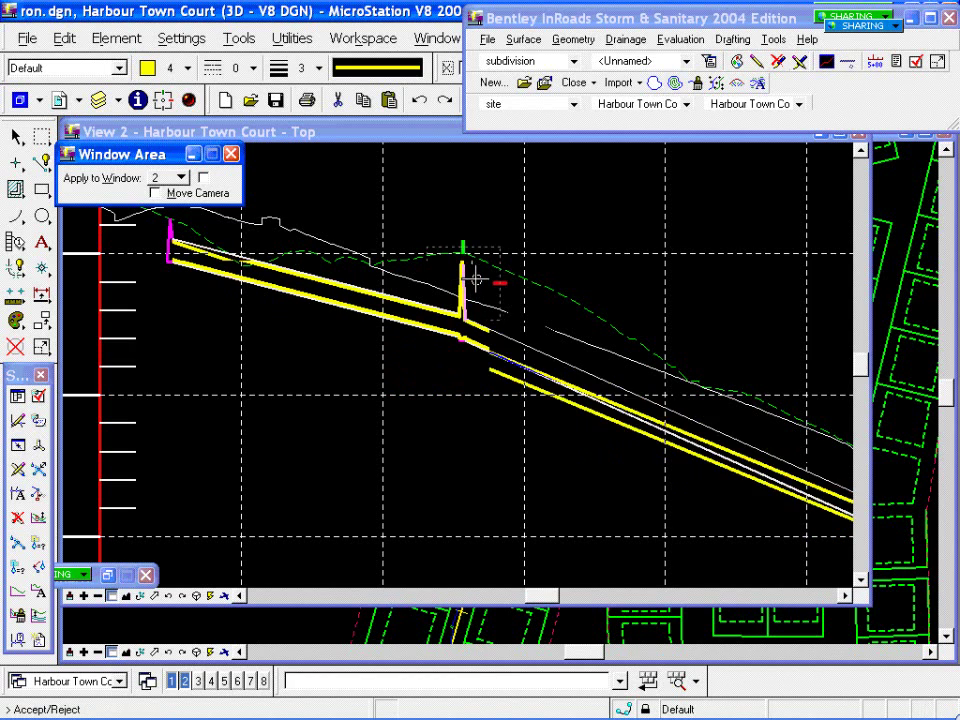
pyautogui.click(474, 279)
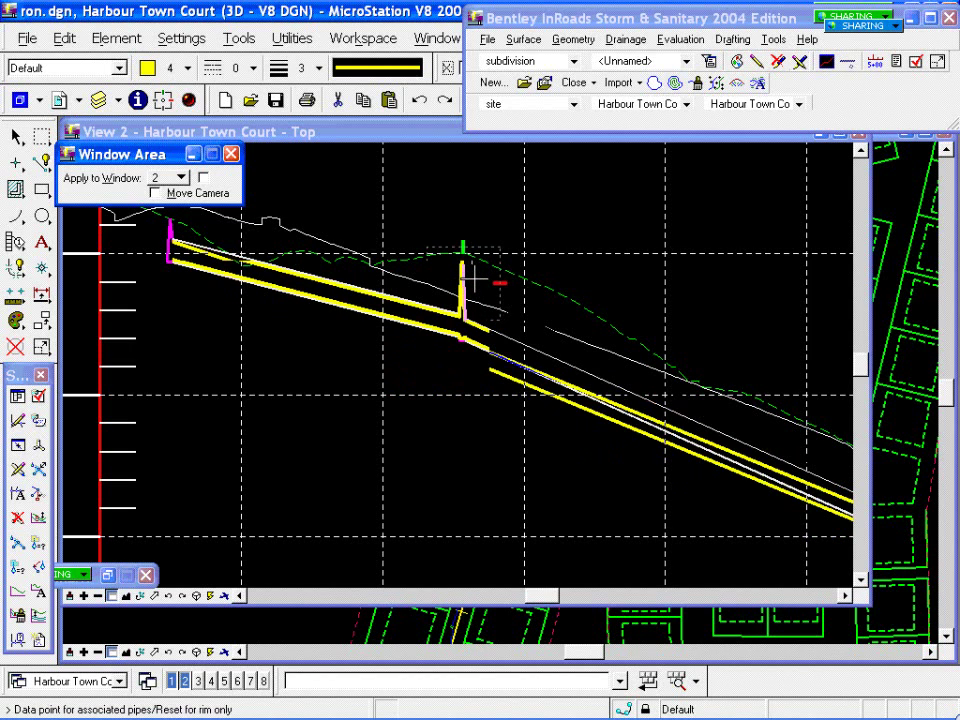
pyautogui.click(475, 279)
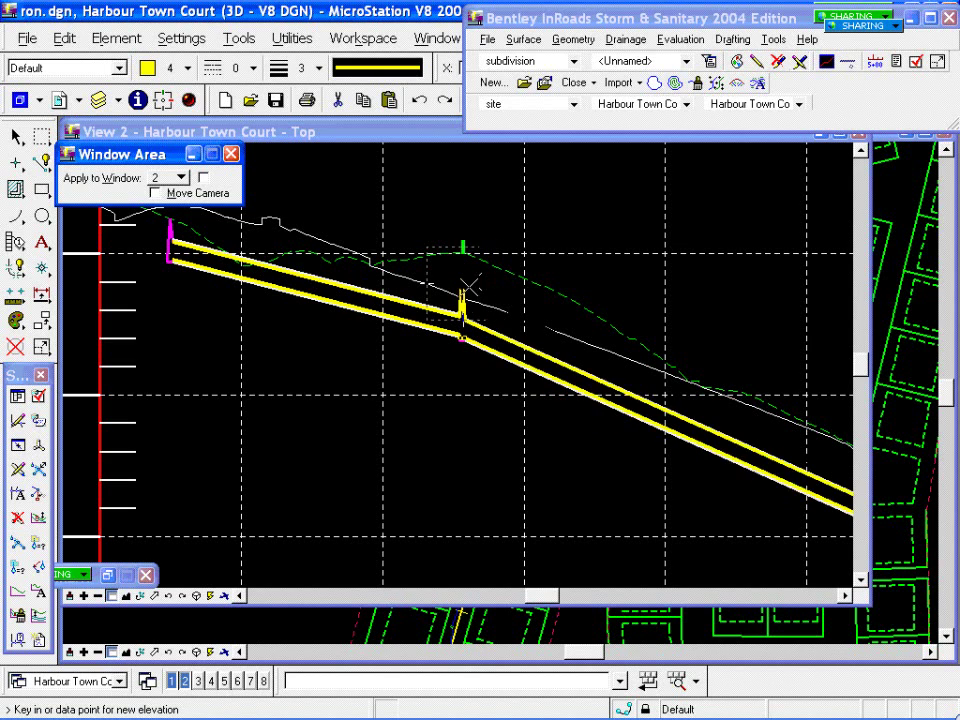
pyautogui.click(471, 242)
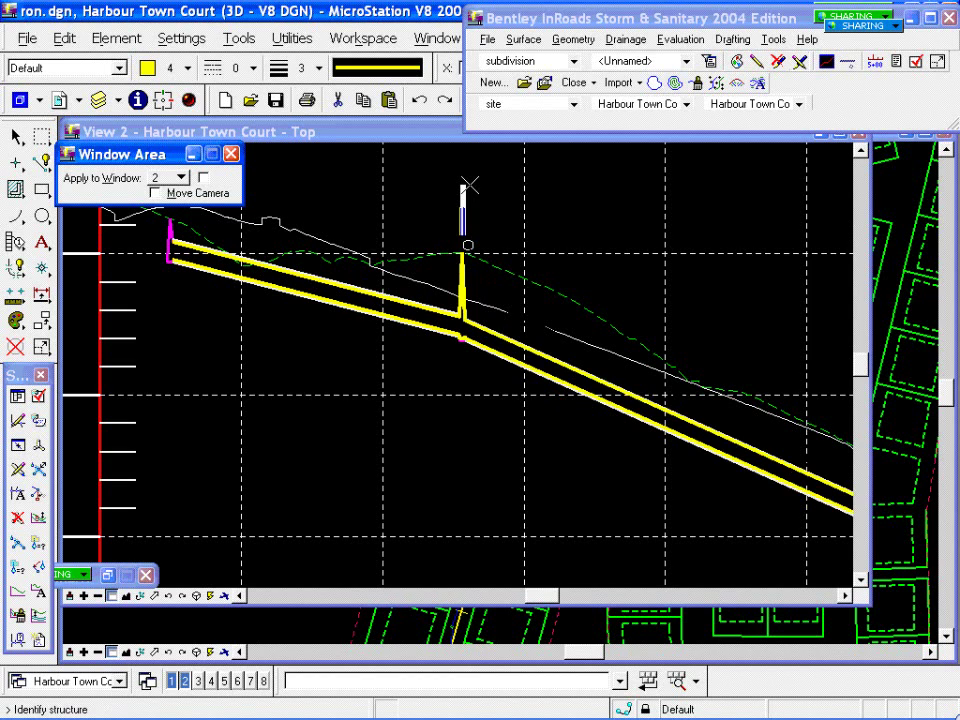
pyautogui.click(72, 652)
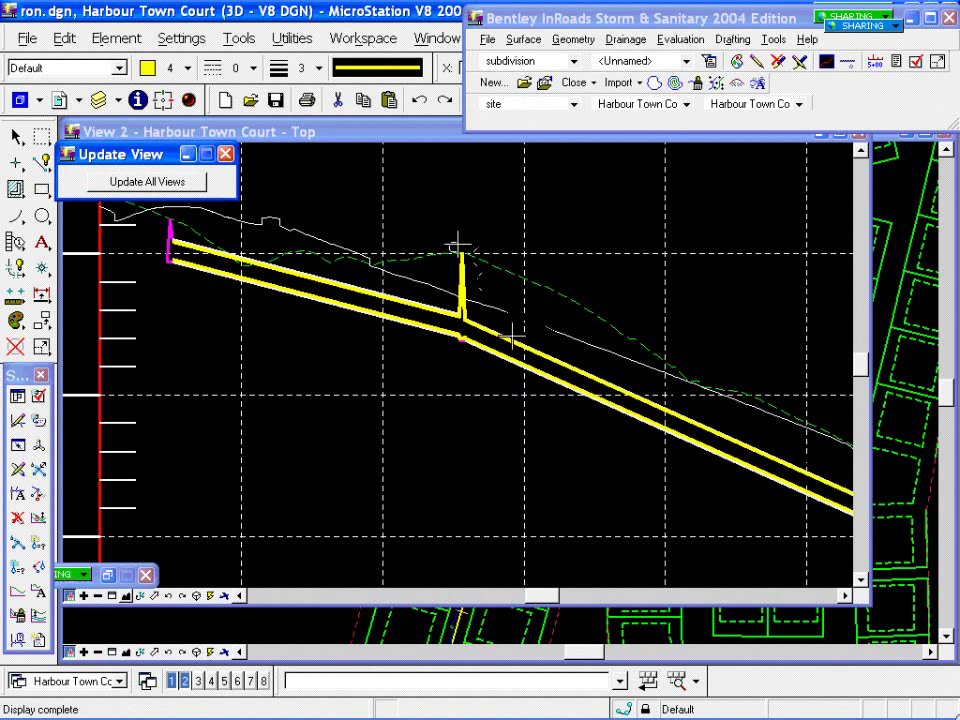
pyautogui.click(525, 323)
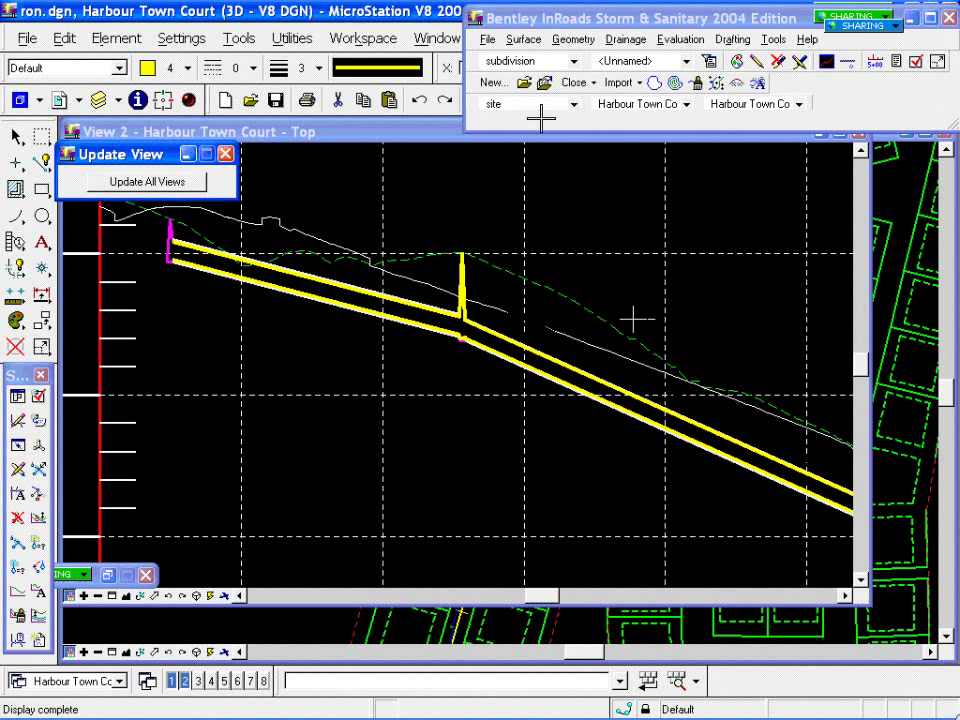
# Step: Set up Move Network to move rims to the subdivision surface while holding the distance from rim to connected pipe inverts
pyautogui.click(630, 40)
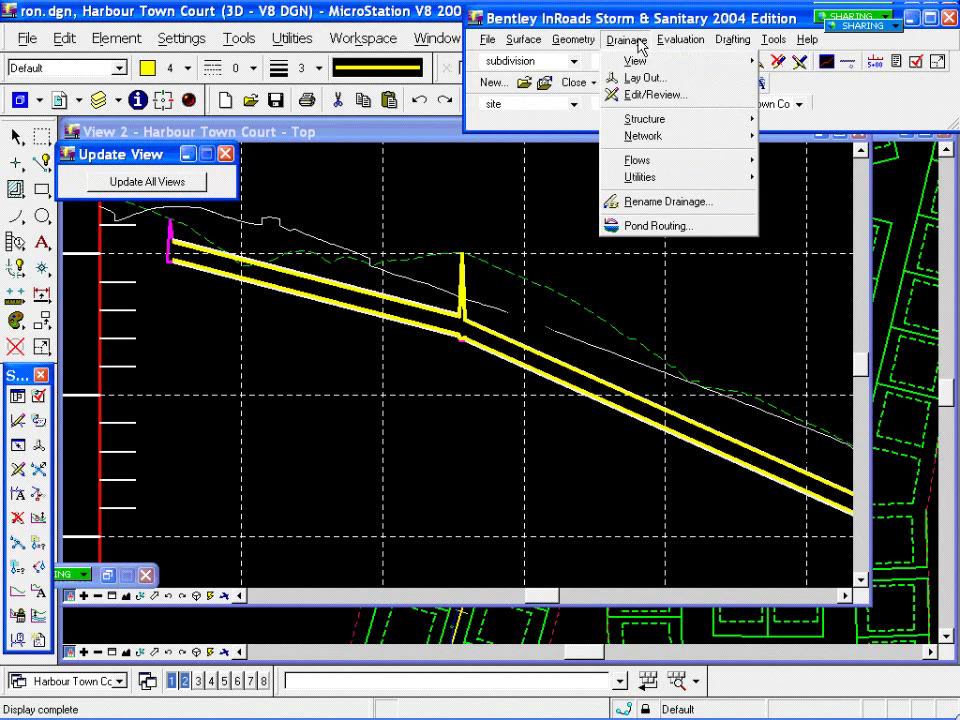
pyautogui.moveTo(666, 140)
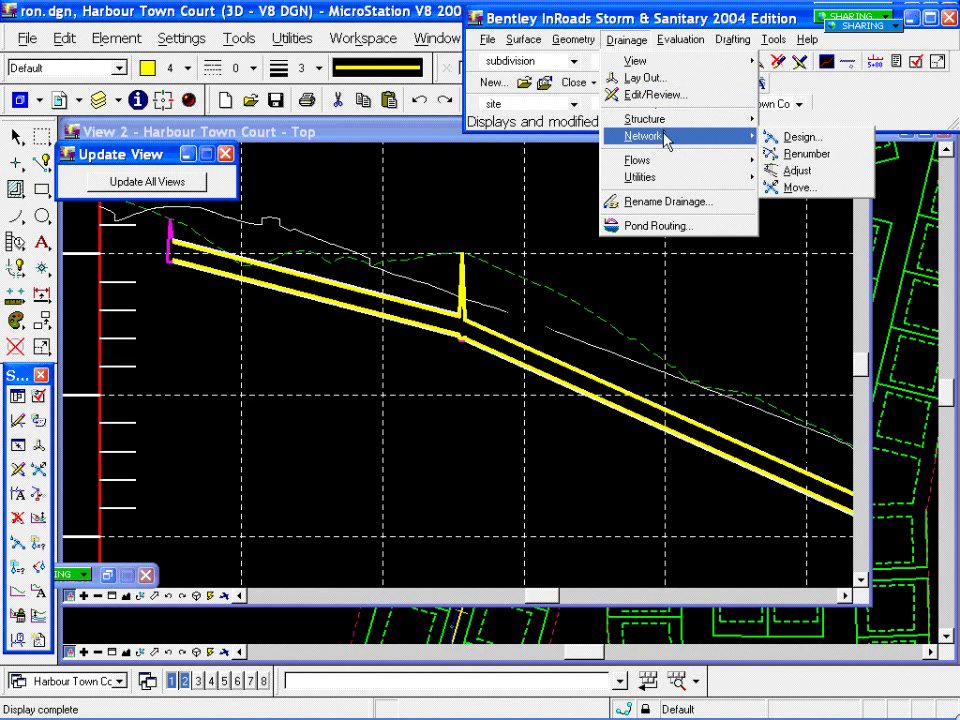
pyautogui.click(654, 42)
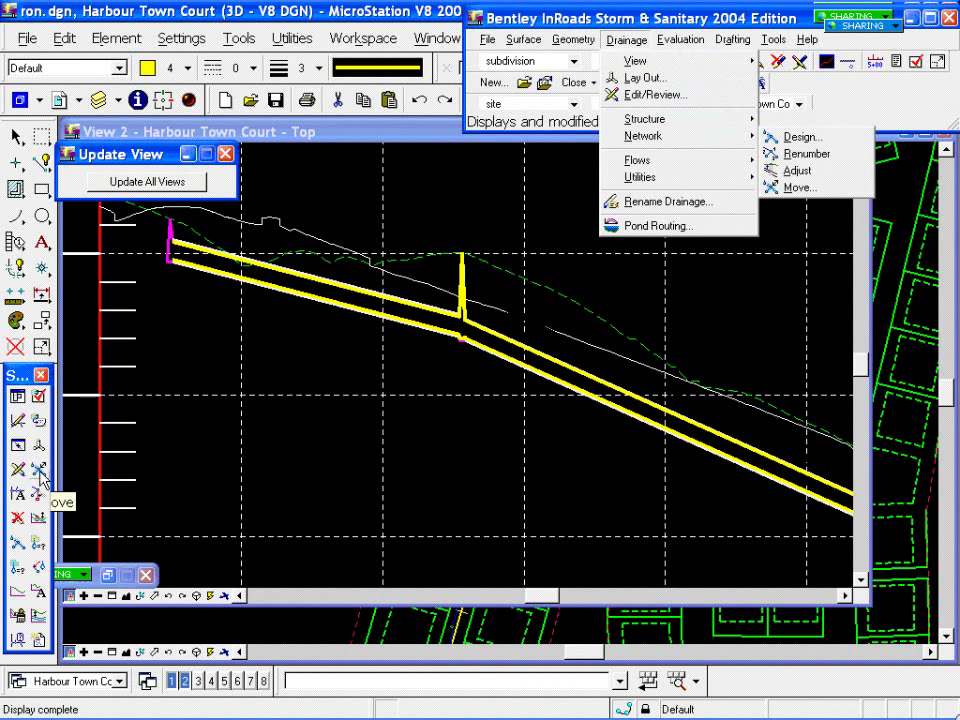
pyautogui.click(638, 42)
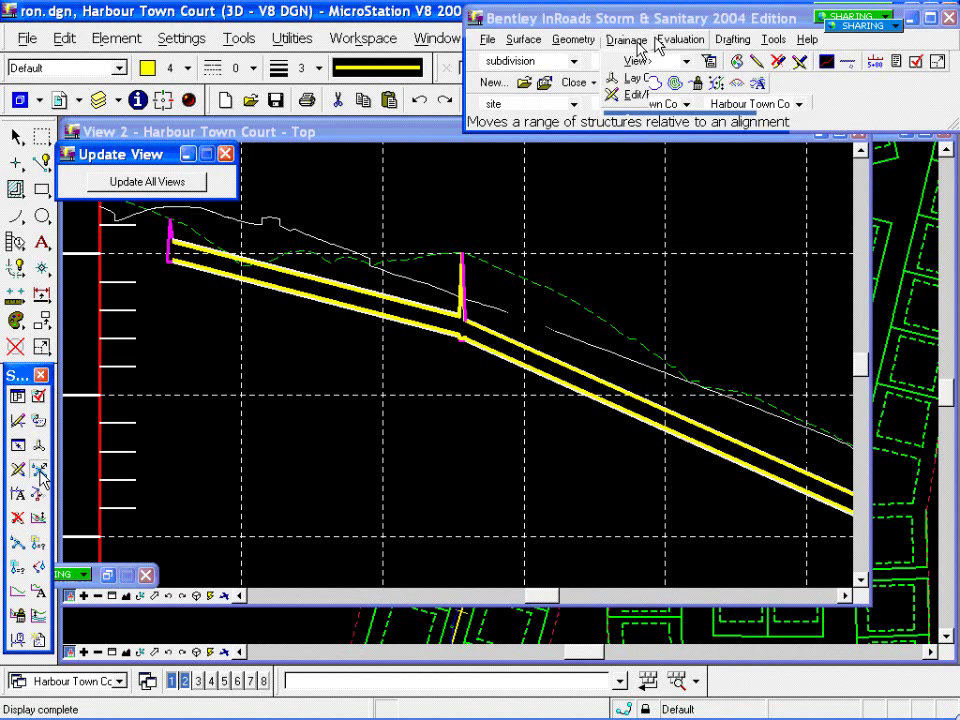
pyautogui.moveTo(180, 96); pyautogui.dragTo(170, 12)
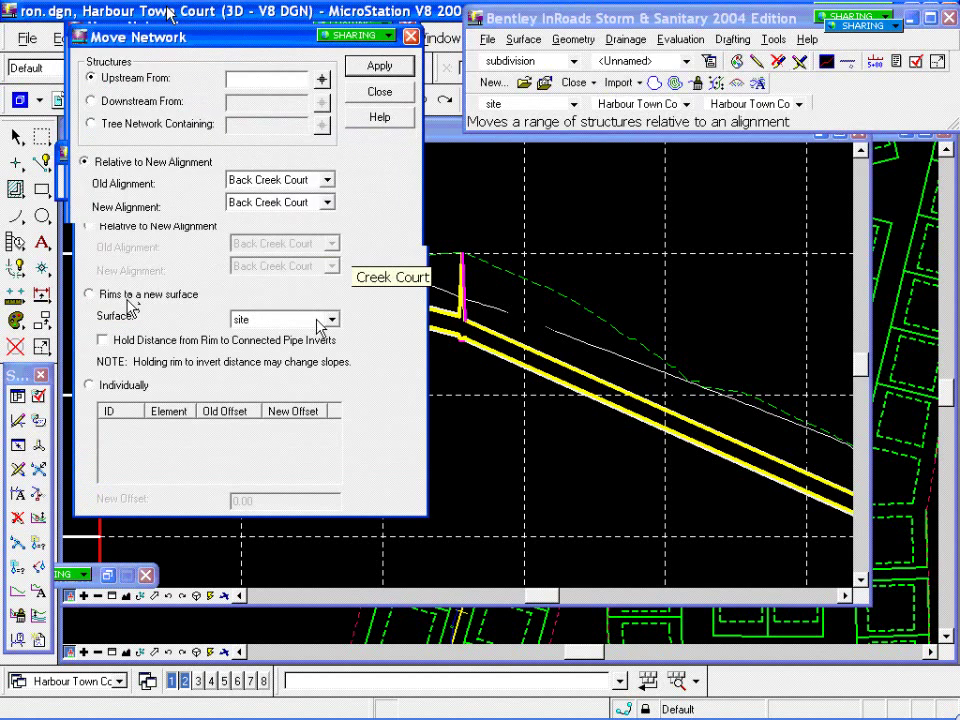
pyautogui.click(333, 320)
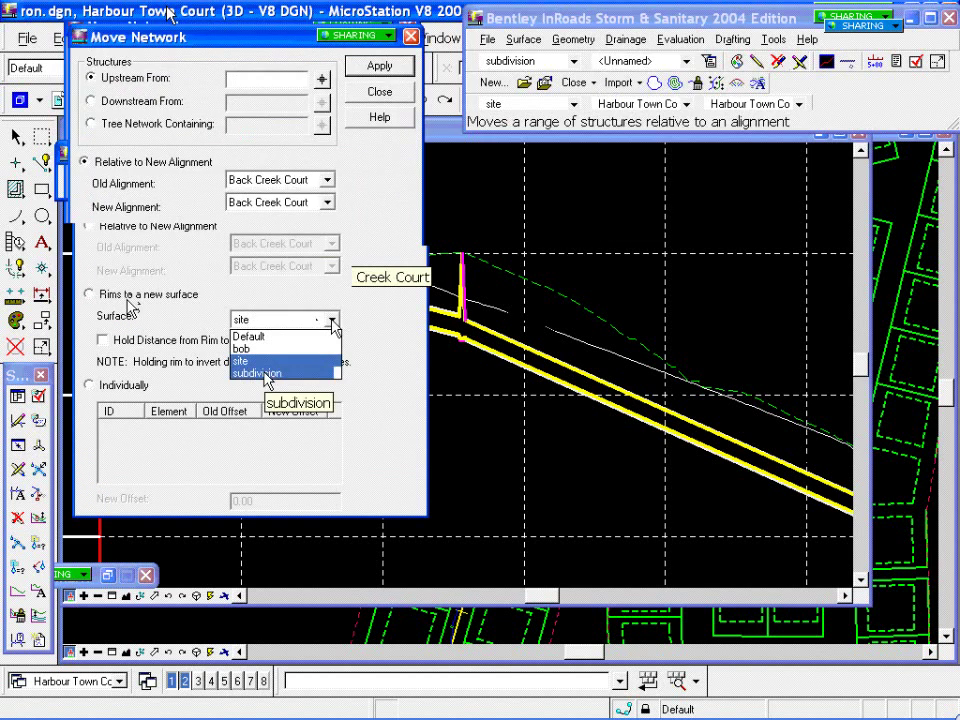
pyautogui.click(317, 369)
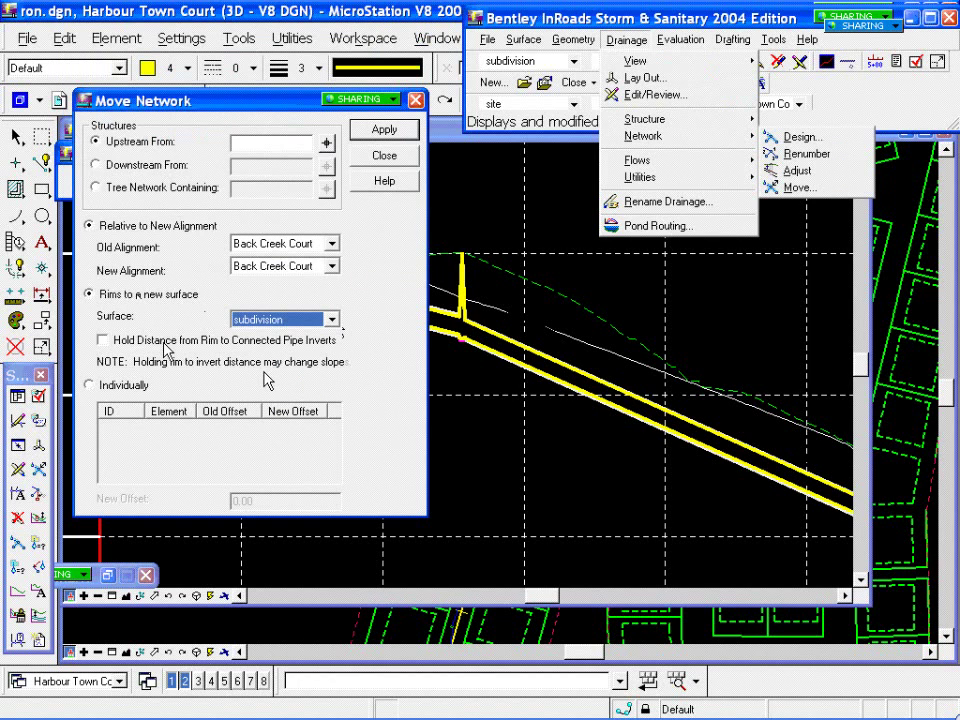
pyautogui.click(150, 345)
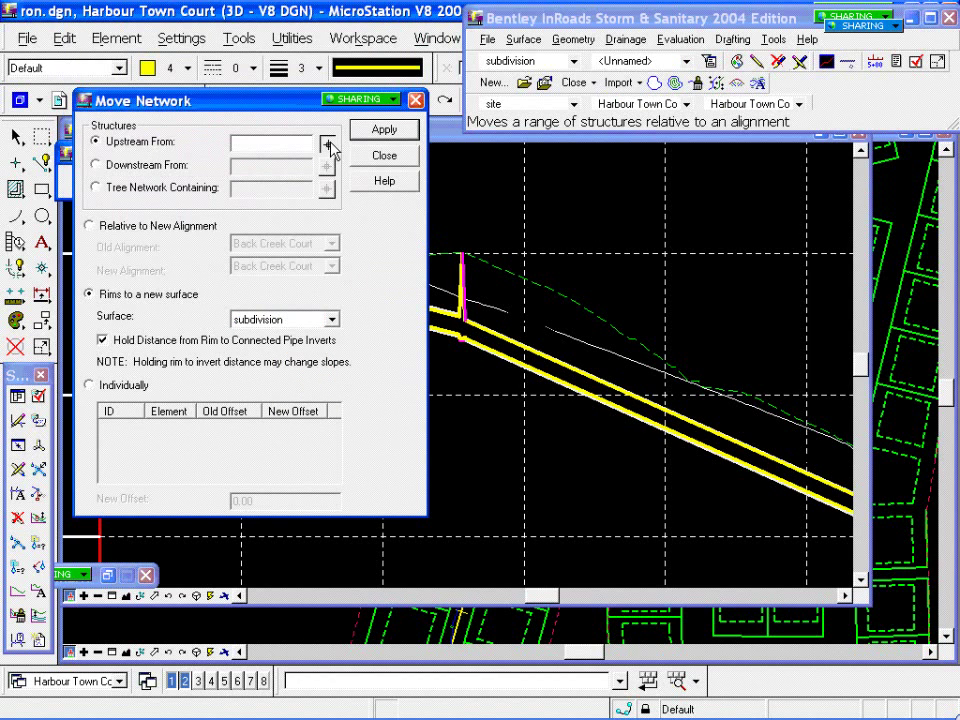
# Step: Select P101 as the upstream starting structure in the profile, apply the network move, and close the Move Network settings
pyautogui.click(328, 146)
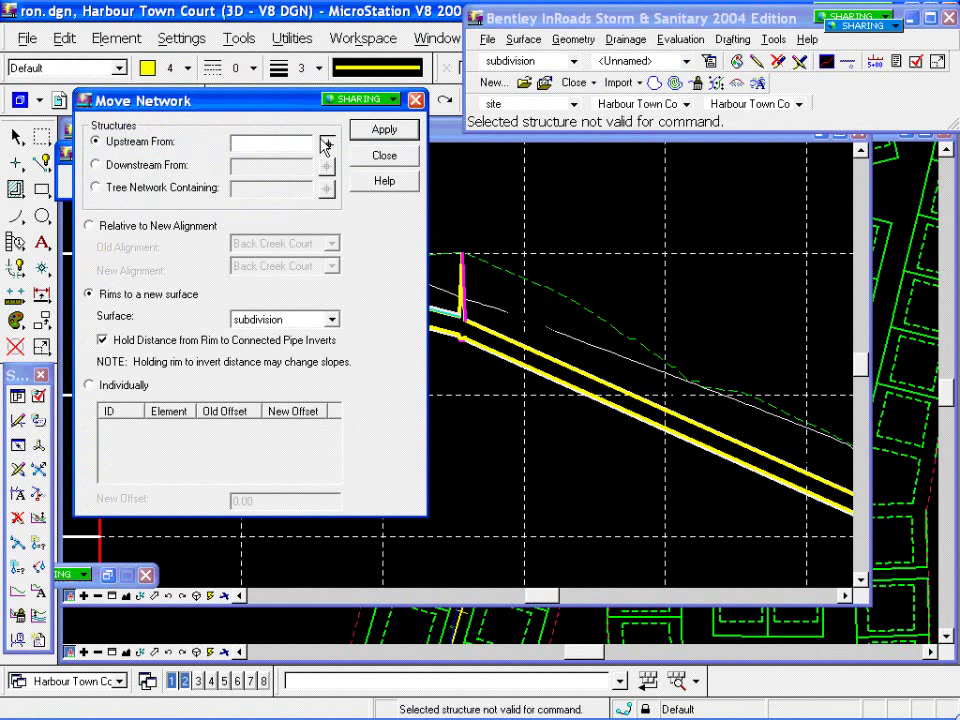
pyautogui.click(327, 146)
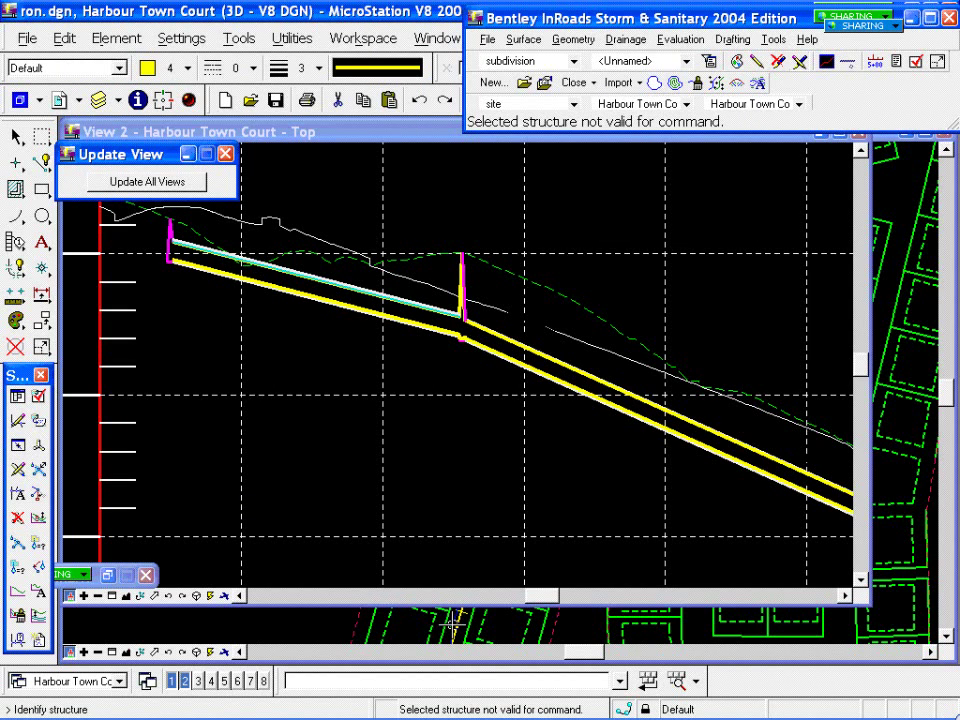
pyautogui.click(461, 290)
pyautogui.click(396, 491)
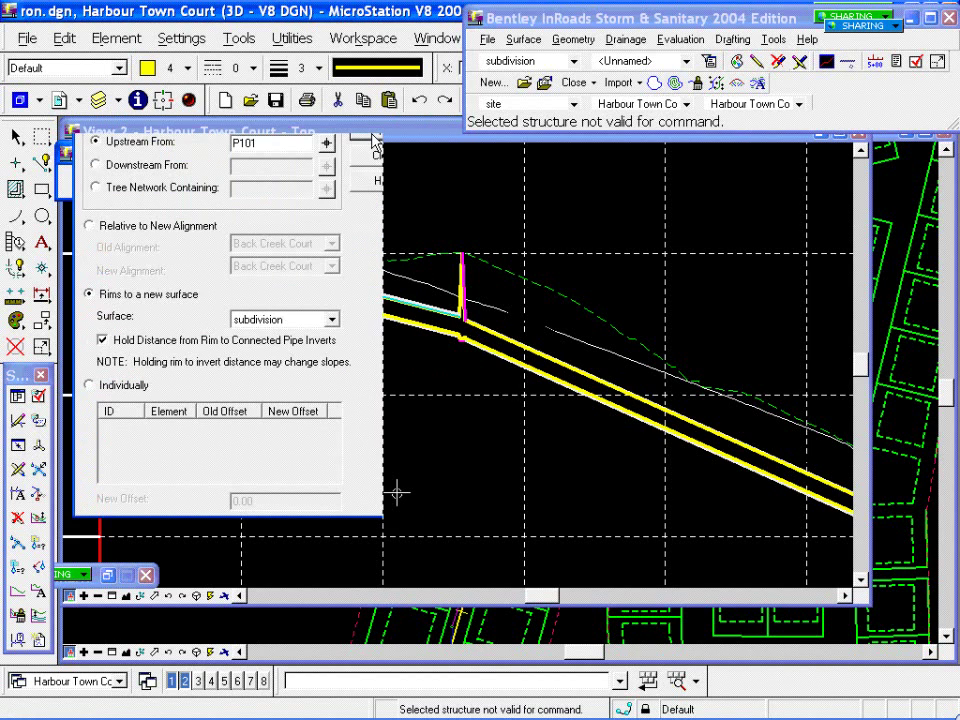
pyautogui.click(376, 134)
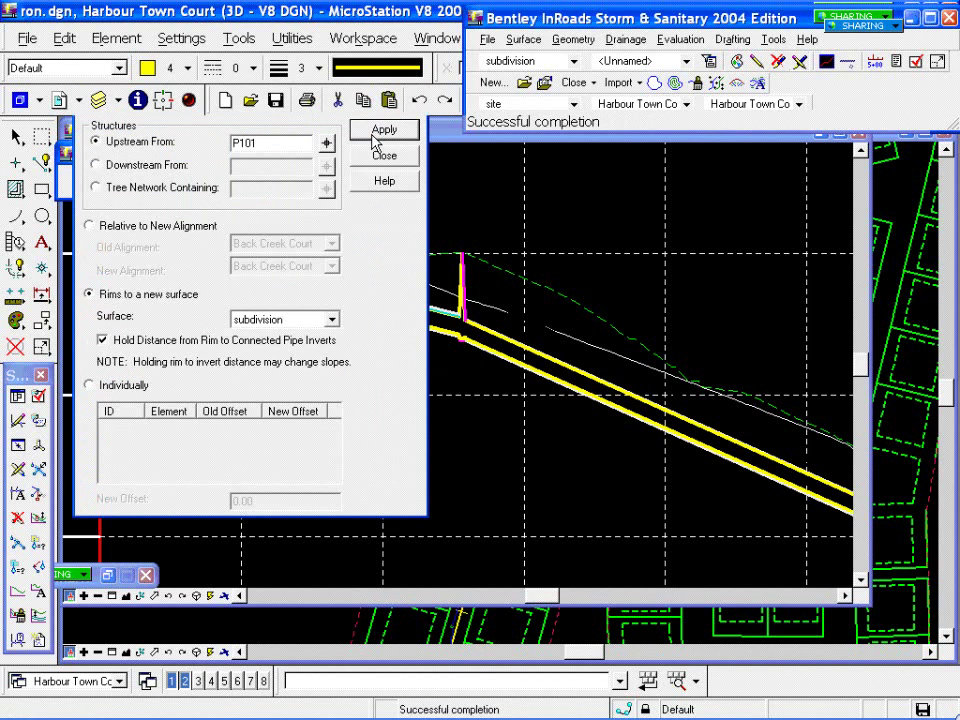
pyautogui.click(374, 158)
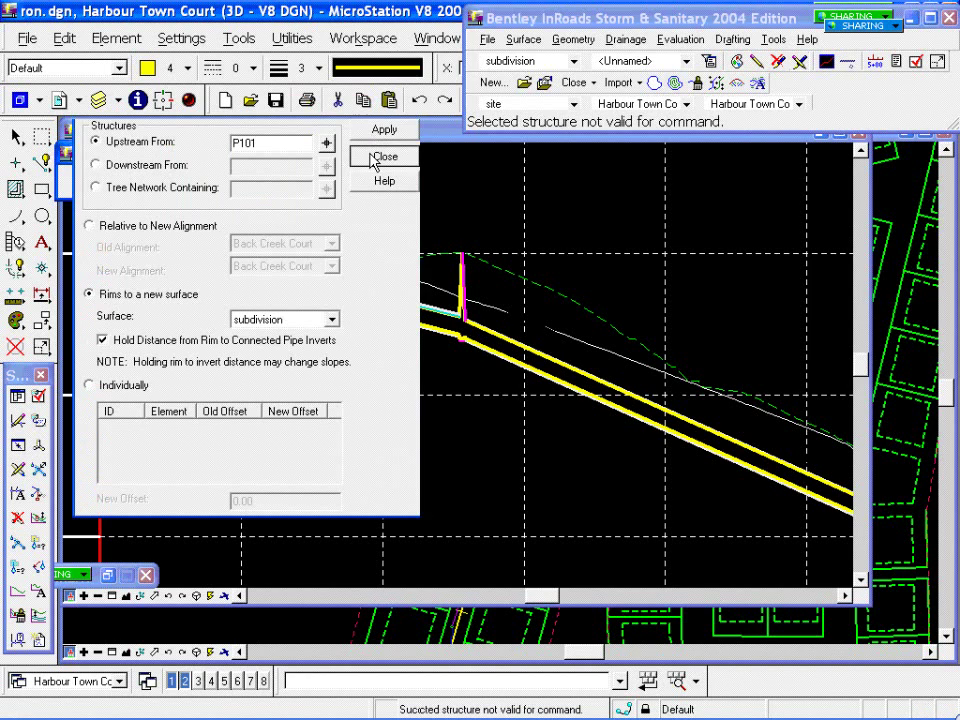
# Step: Update the drainage profile for the Back Creek Court profile set, and close the update settings
pyautogui.click(680, 41)
pyautogui.moveTo(697, 66)
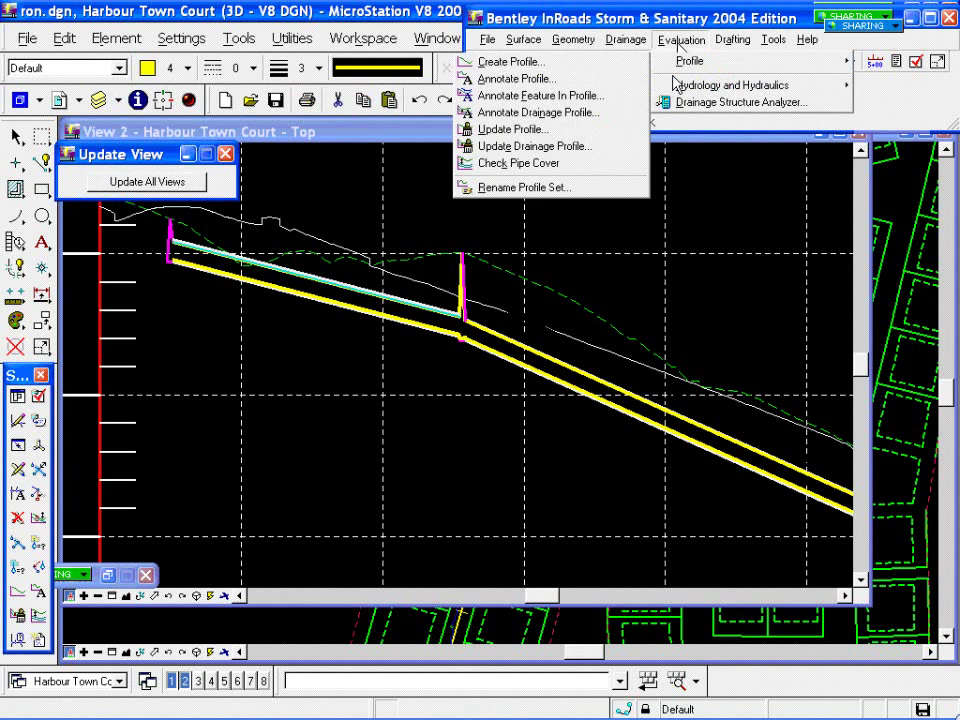
pyautogui.click(568, 125)
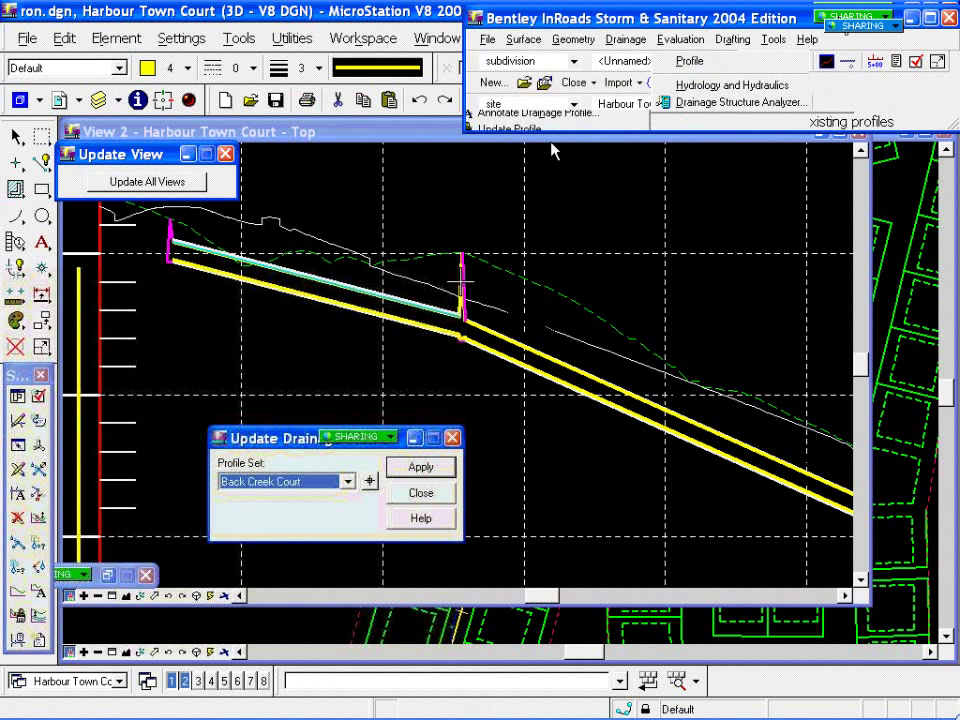
pyautogui.click(418, 469)
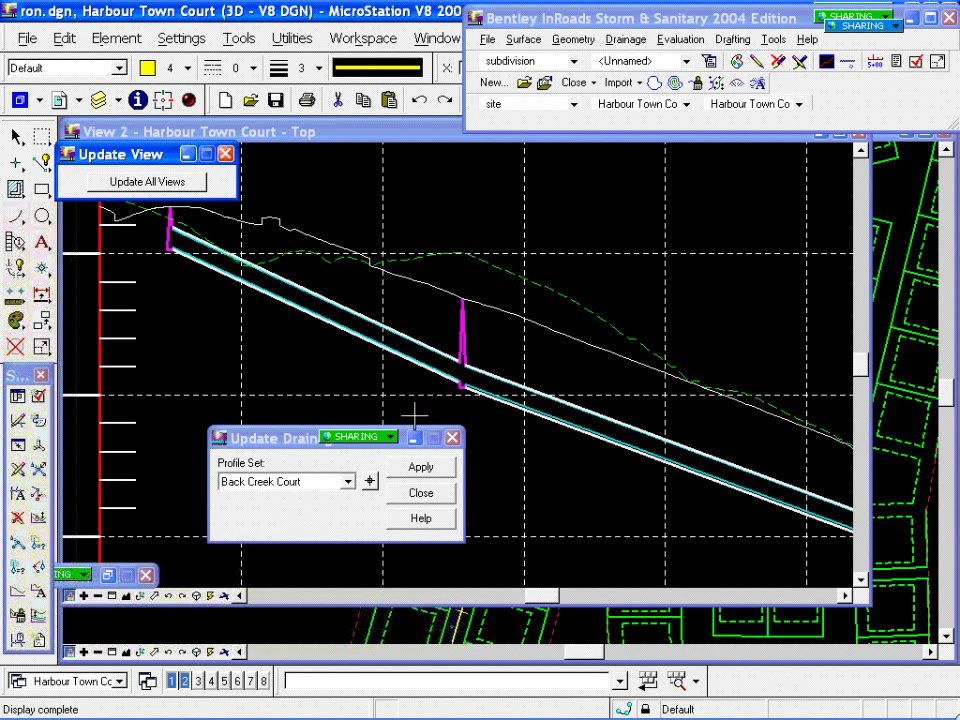
pyautogui.click(421, 492)
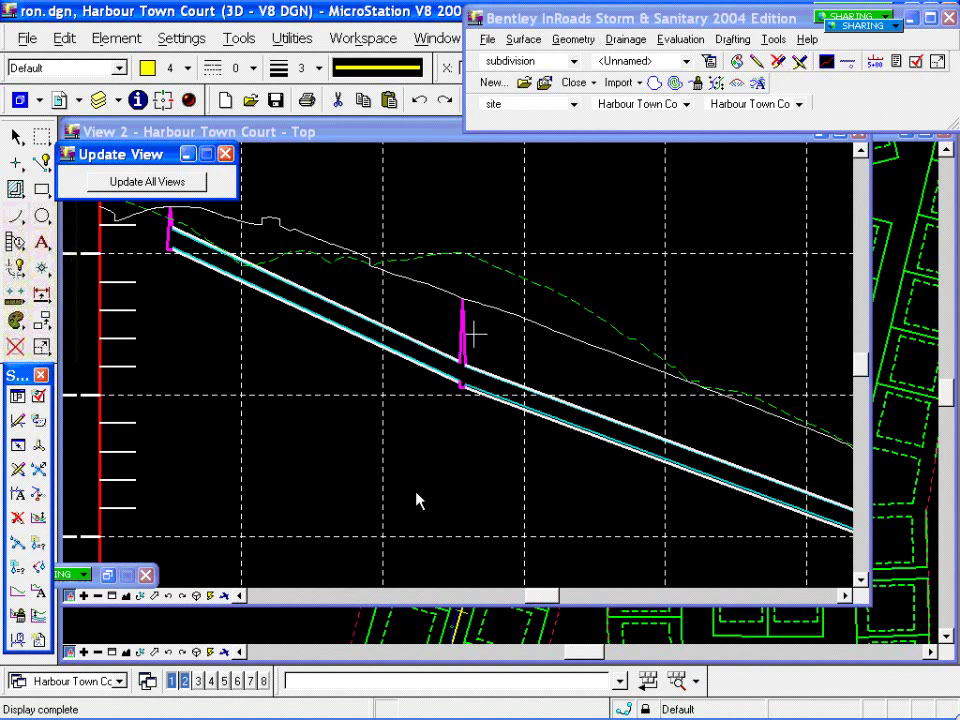
pyautogui.hotkey('alt', 'Tab')
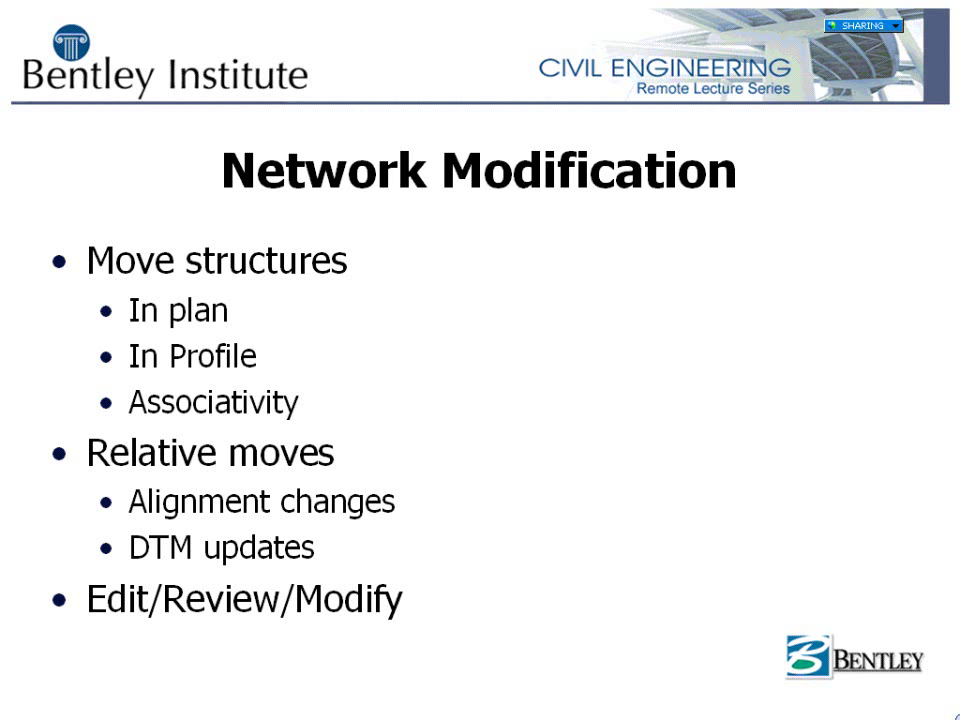
pyautogui.hotkey('alt', 'Tab')
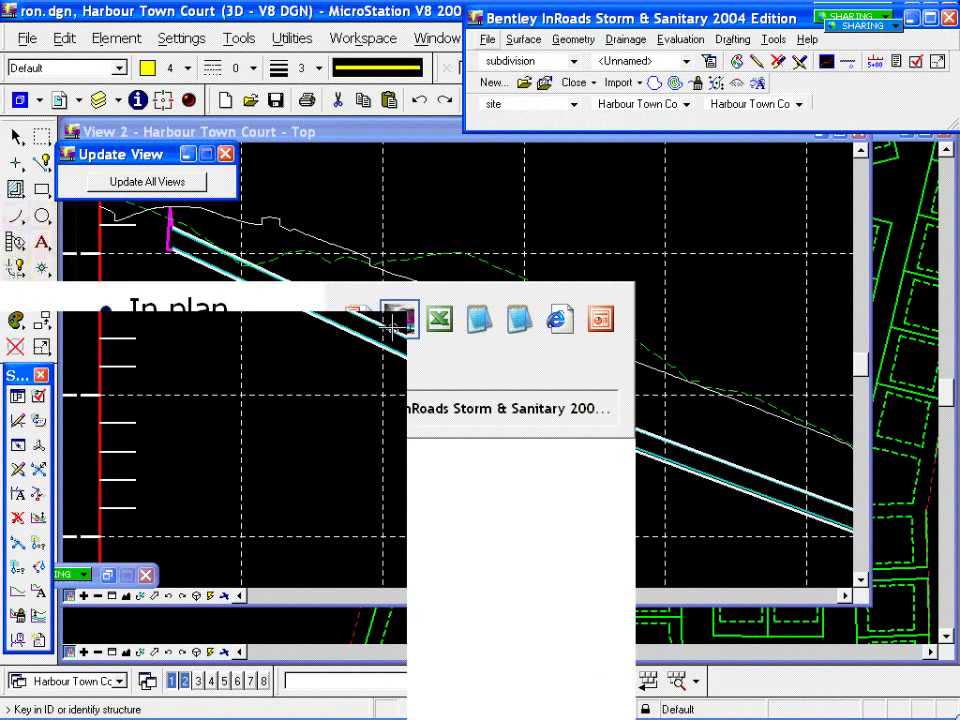
# Step: Apply an 18.00 x 2.0000 in size and Fixed structure status to pipe P100 from the profile, and switch to the PowerPoint slide show
pyautogui.click(411, 326)
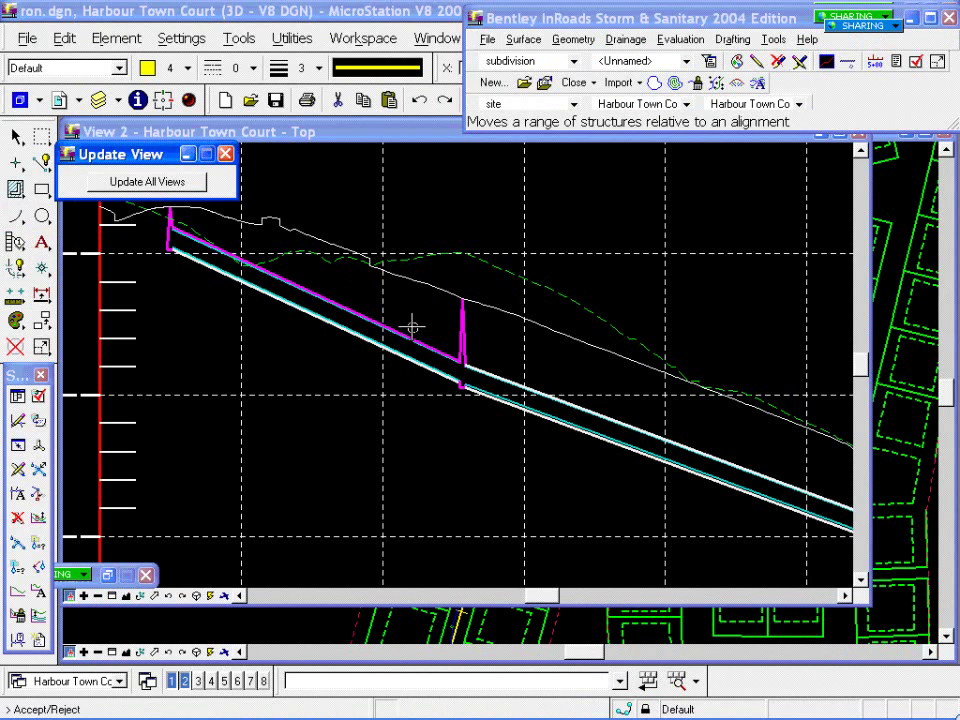
pyautogui.click(411, 326)
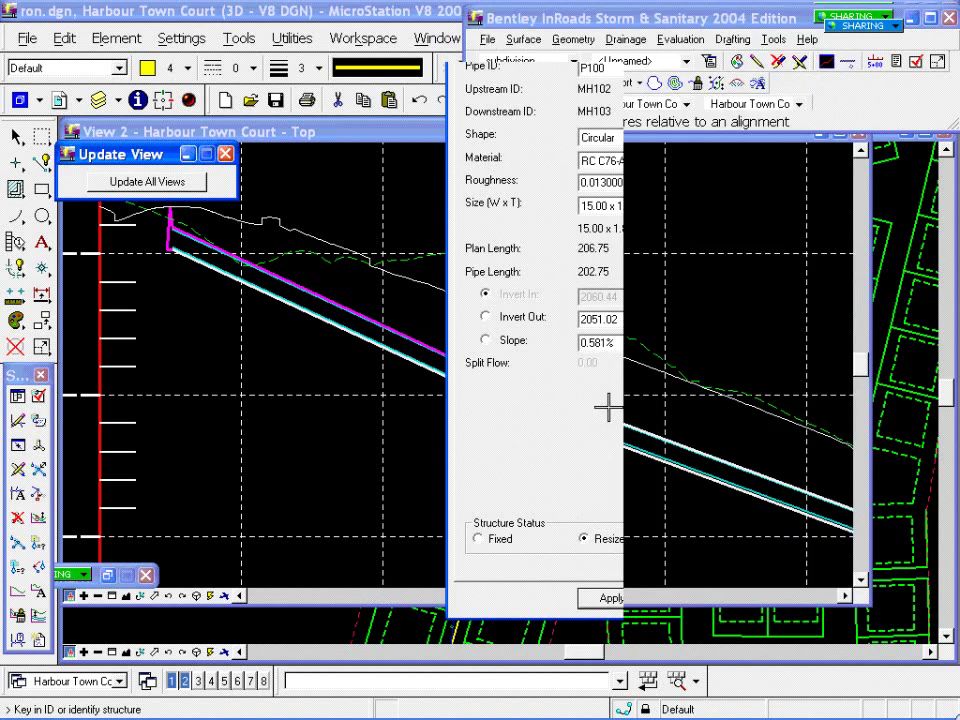
pyautogui.click(729, 205)
pyautogui.click(662, 240)
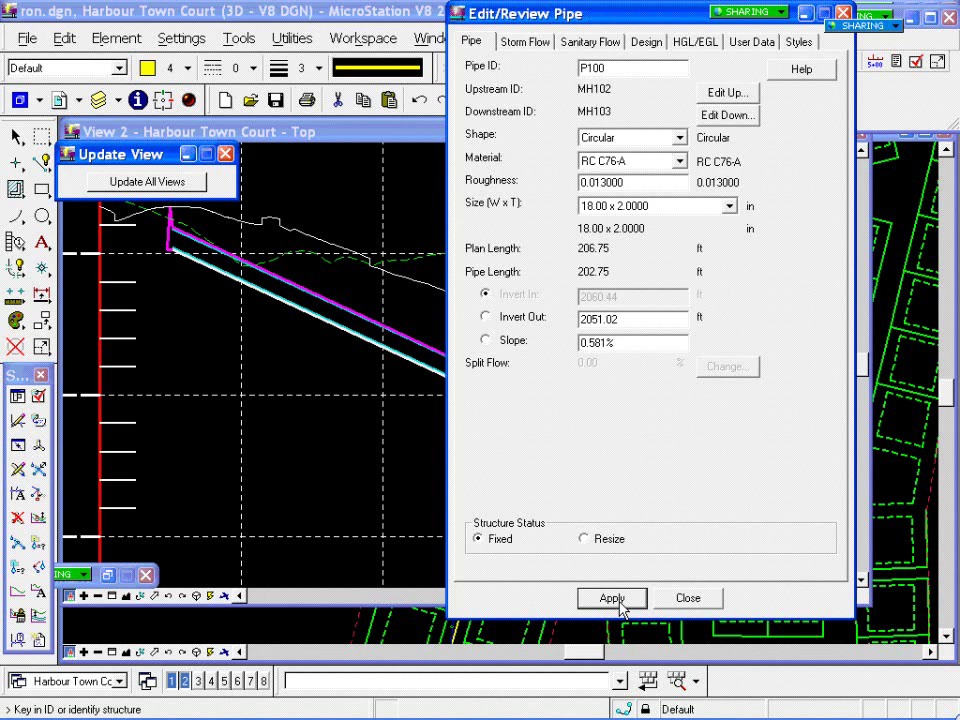
pyautogui.hotkey('alt', 'Tab')
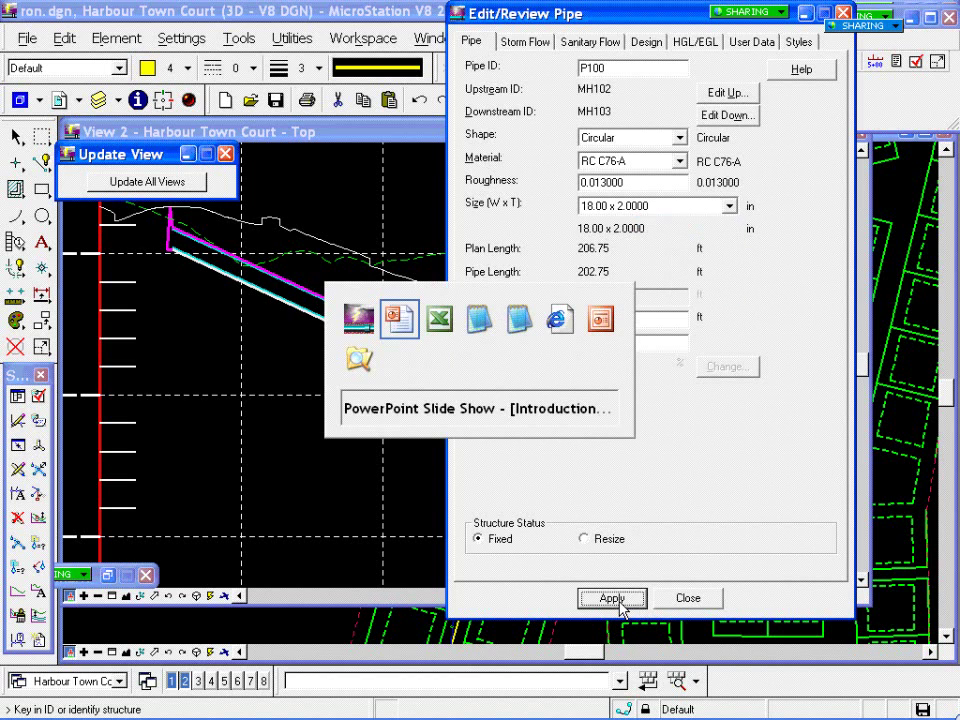